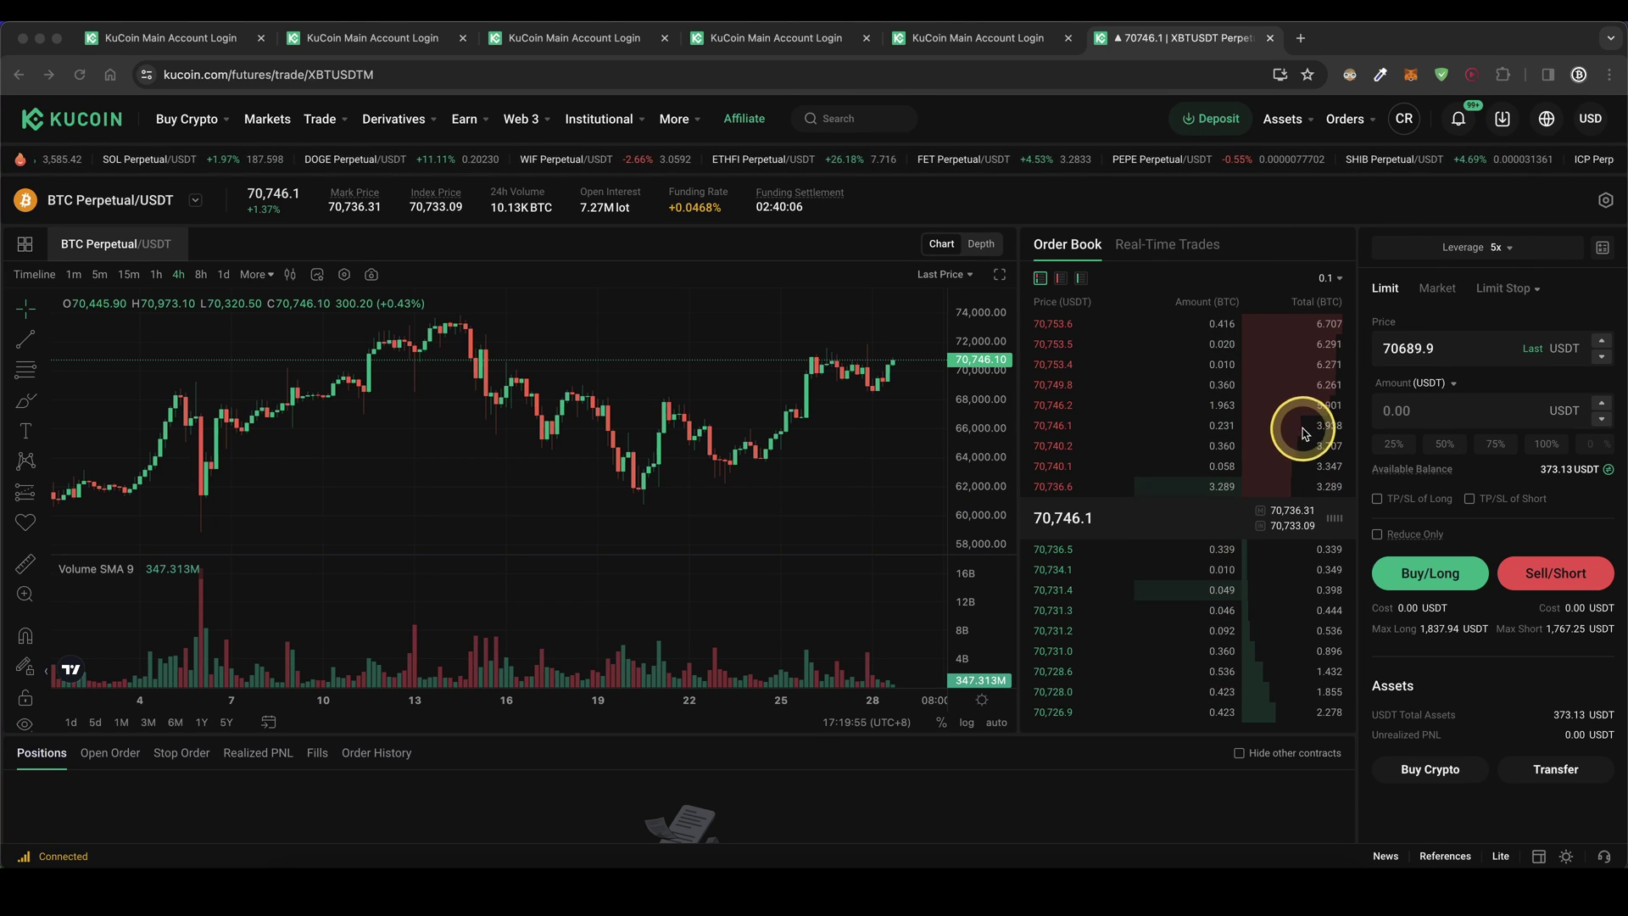
# Bring up KuCoin's Create Account page, referral code prefilled, in a private browser window
pyautogui.moveTo(1300, 424); pyautogui.dragTo(1407, 541)
pyautogui.moveTo(1458, 383); pyautogui.dragTo(1544, 544)
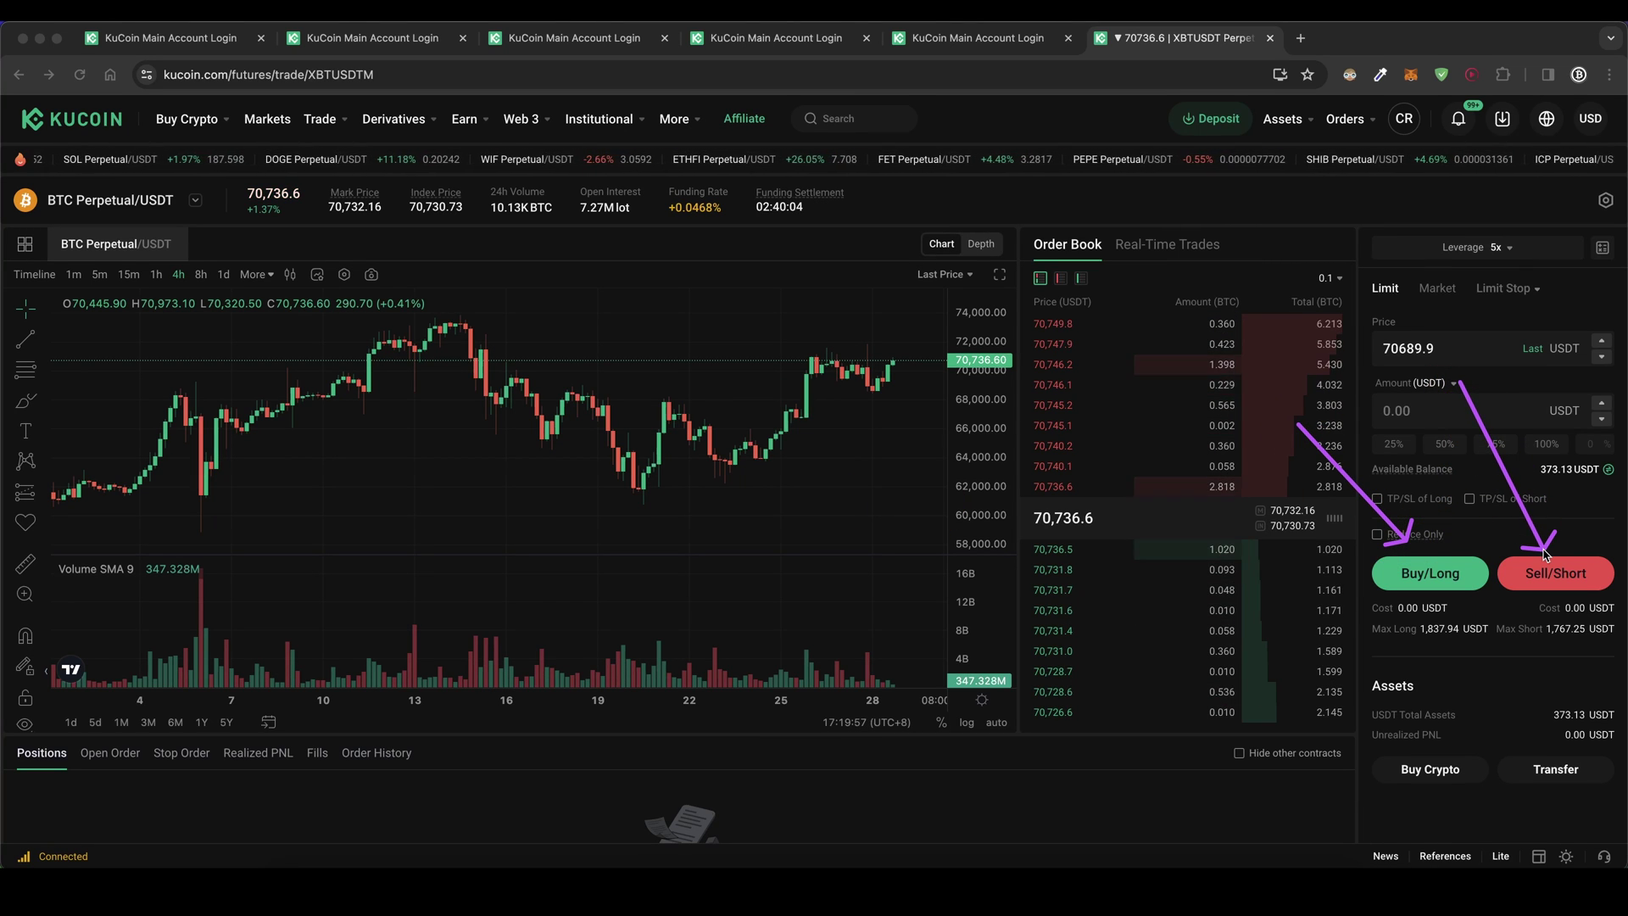
pyautogui.moveTo(386, 356); pyautogui.dragTo(94, 138)
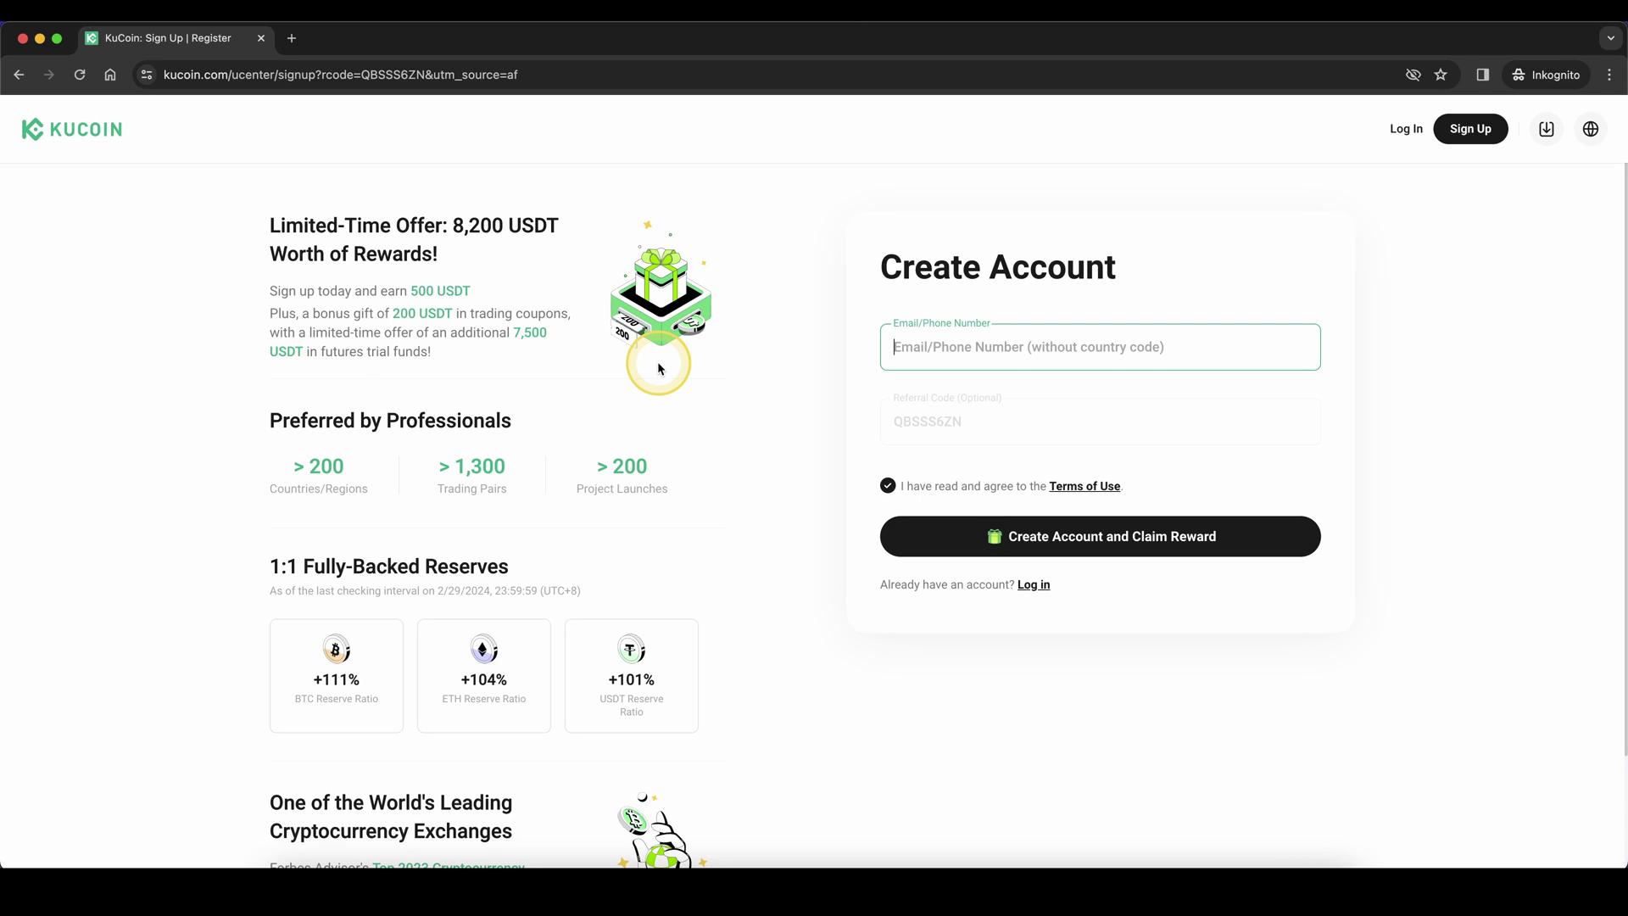
# Go from the sign-up page to the logged-in kucoin.com homepage with its Fund Your Account banner
pyautogui.moveTo(612, 170)
pyautogui.mouseDown()
pyautogui.moveTo(160, 254)
pyautogui.moveTo(628, 761)
pyautogui.moveTo(1312, 293)
pyautogui.mouseUp()
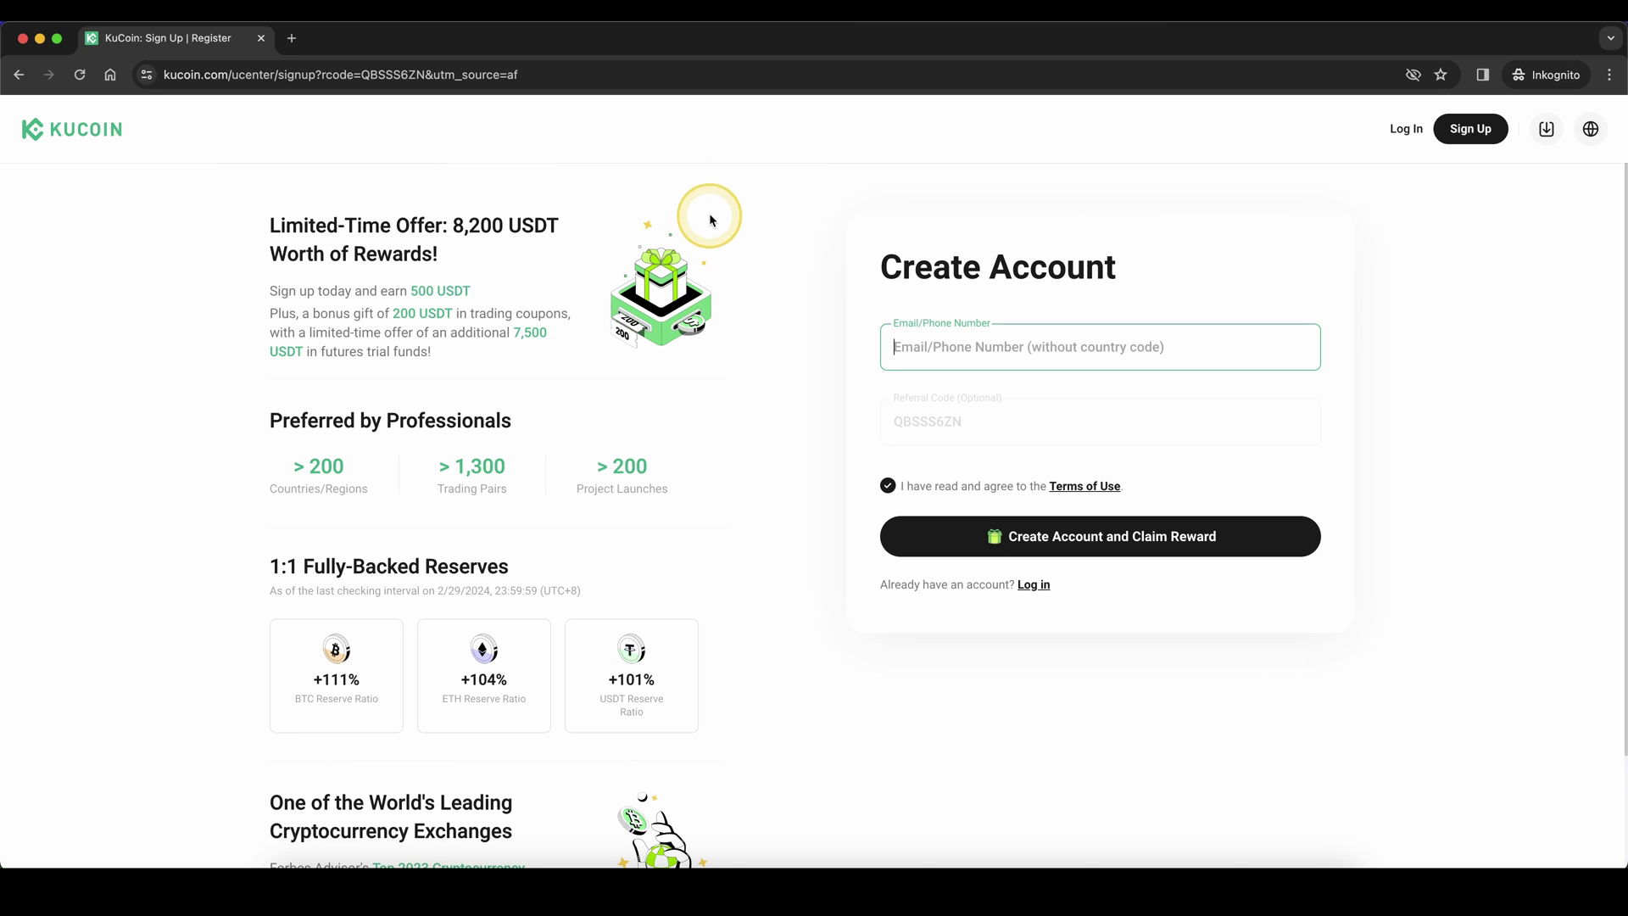
pyautogui.moveTo(692, 202); pyautogui.dragTo(489, 268)
pyautogui.moveTo(738, 246); pyautogui.dragTo(523, 300)
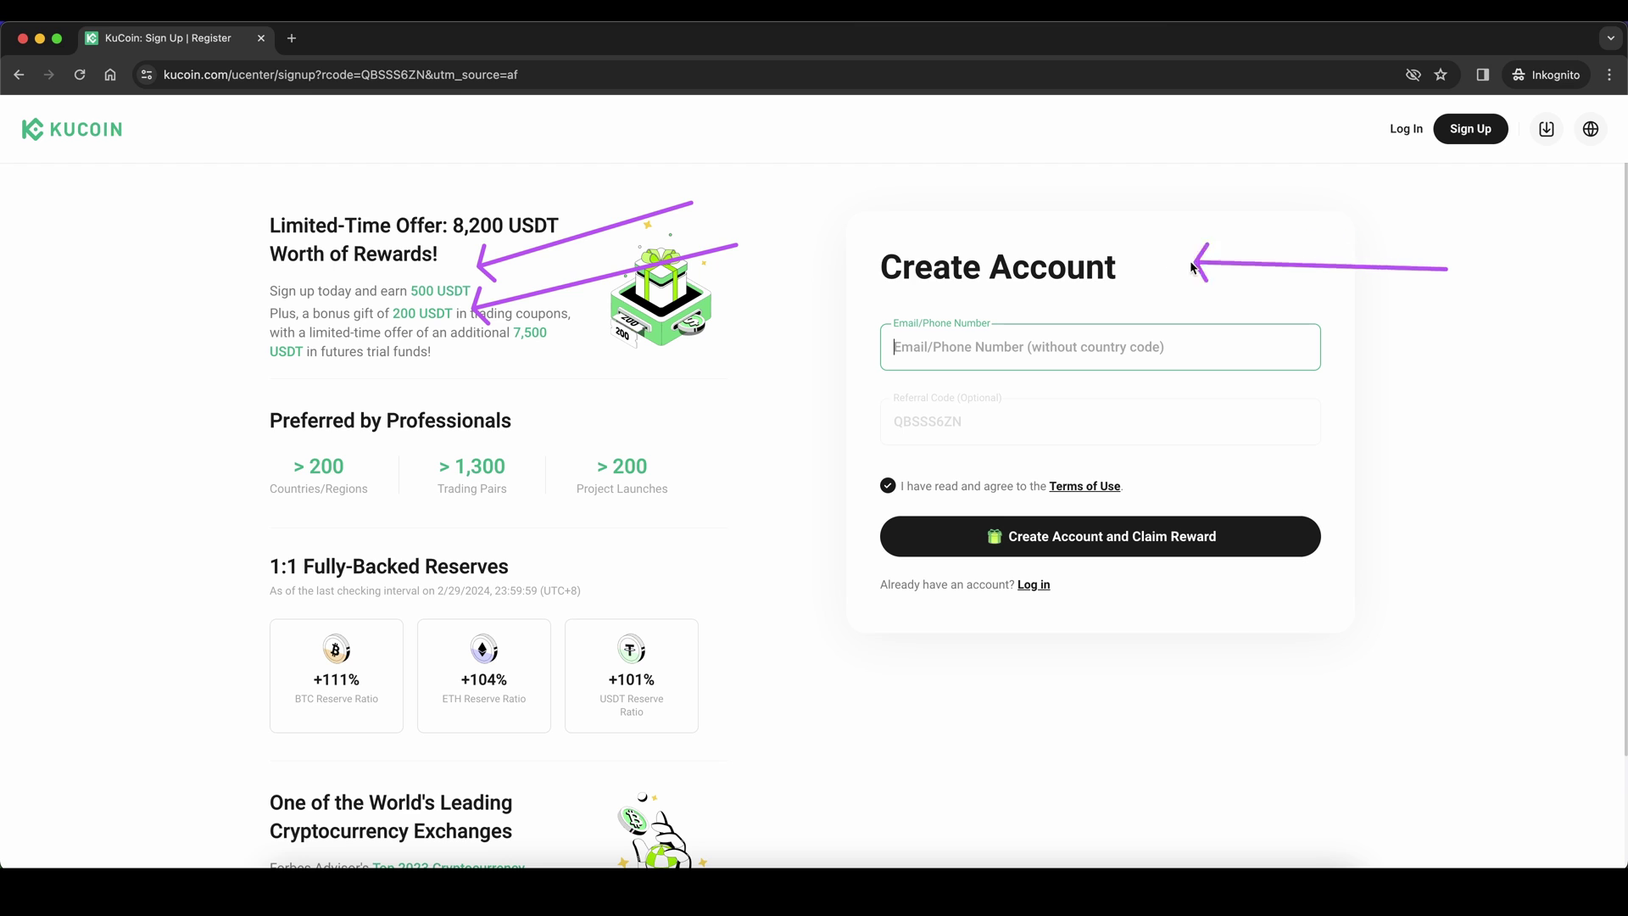
pyautogui.moveTo(1140, 275); pyautogui.dragTo(1157, 349)
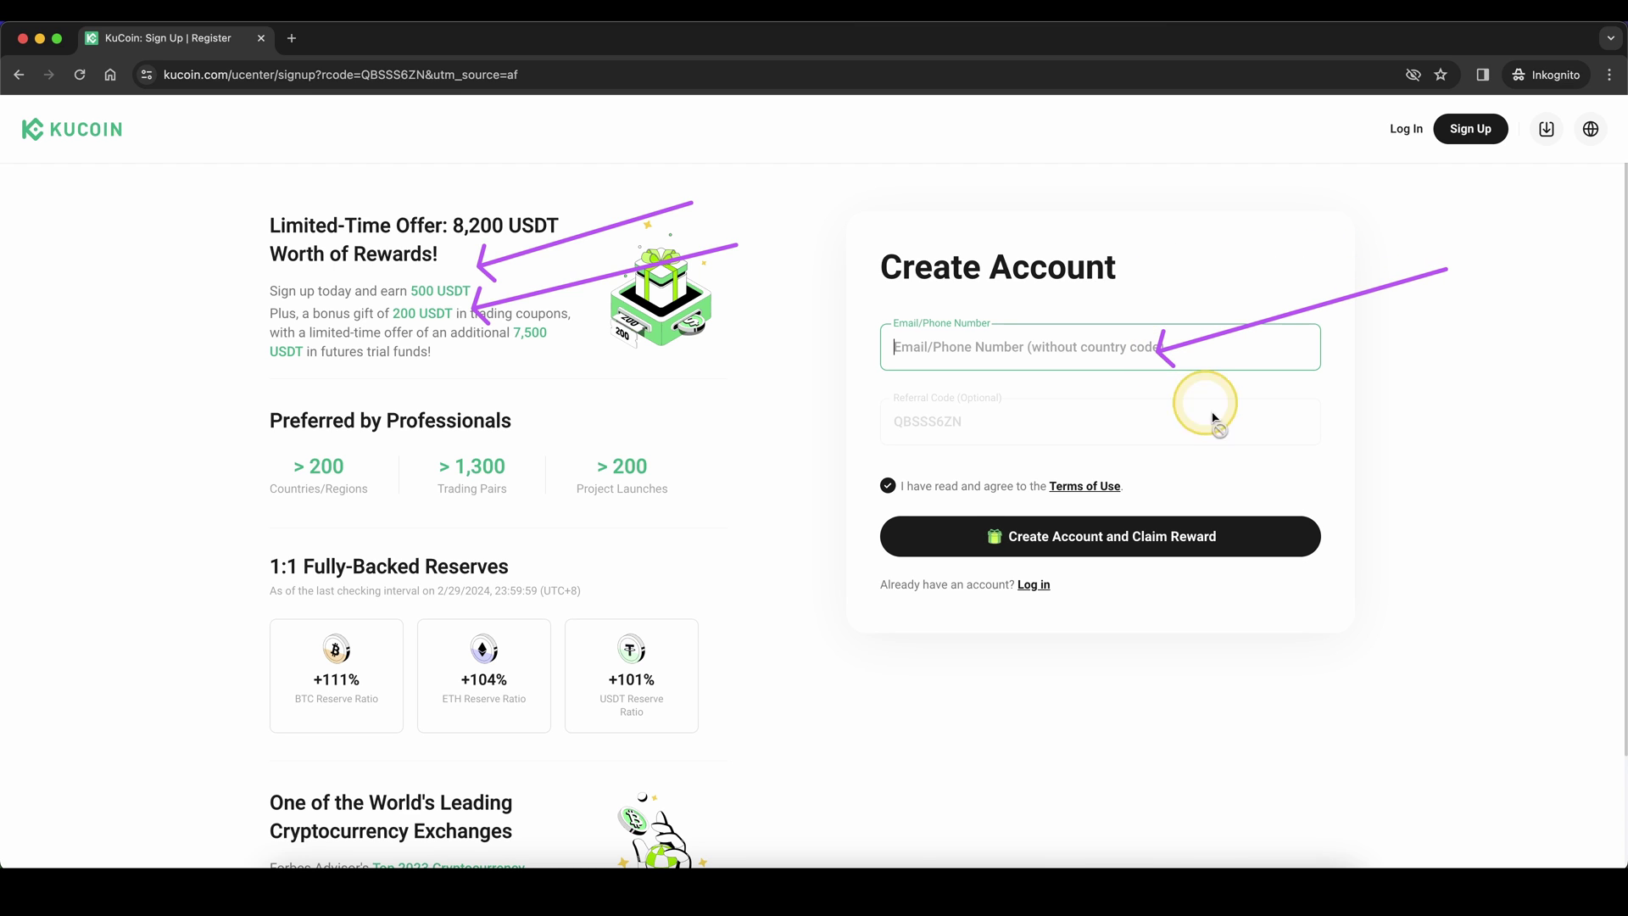
pyautogui.moveTo(1442, 630); pyautogui.dragTo(1397, 612)
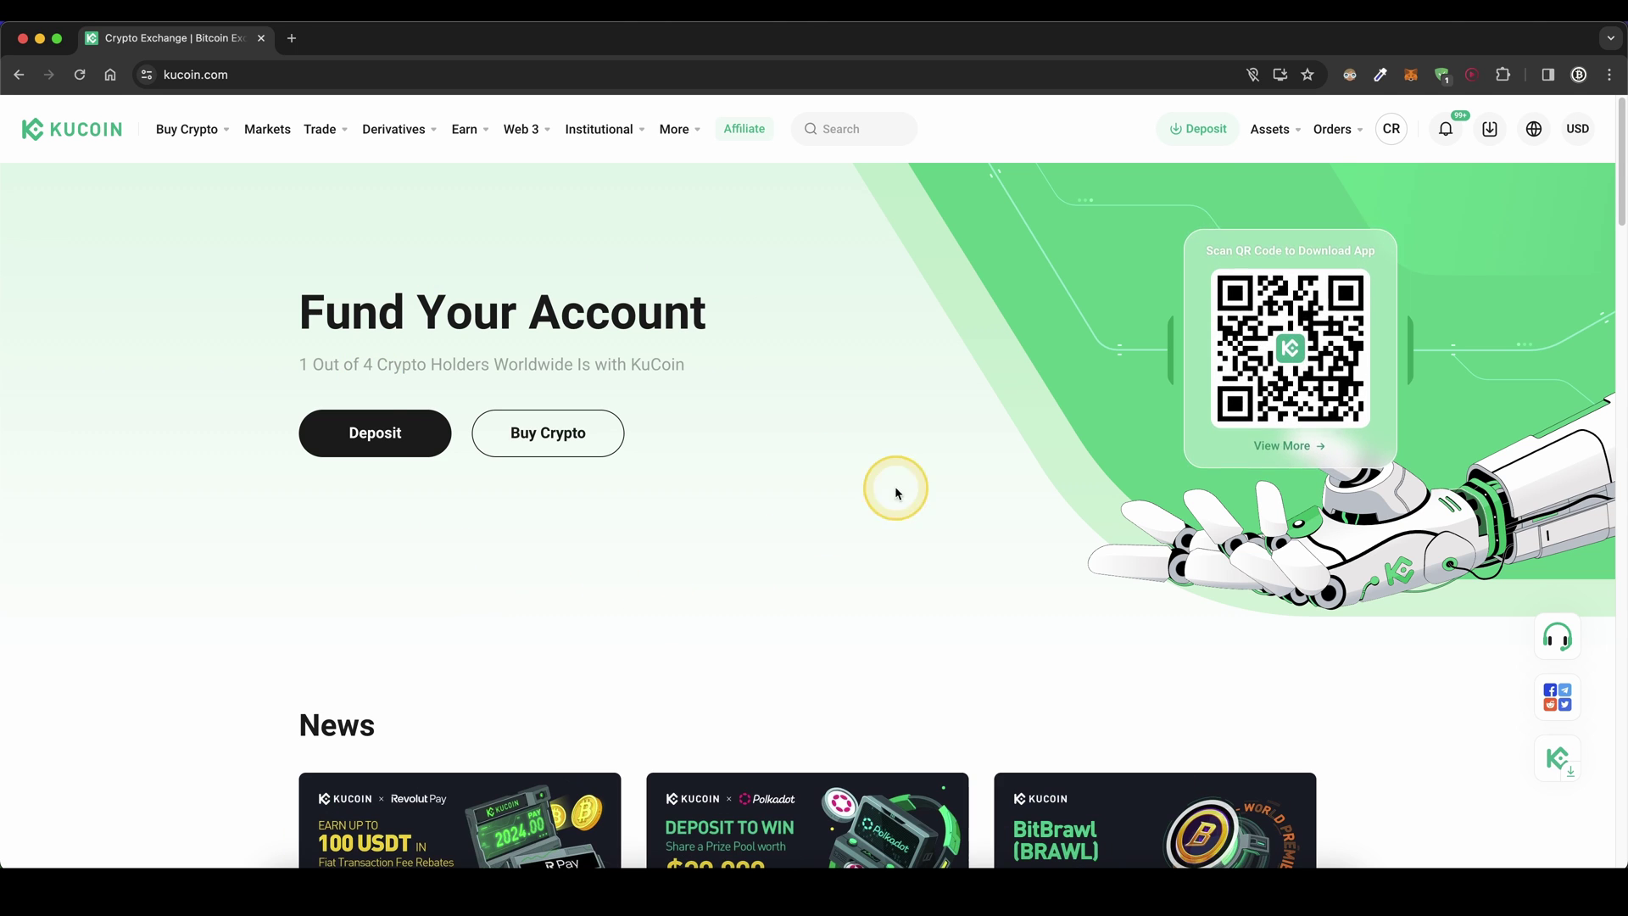
# Open Deposit Crypto and choose the ERC20 network to generate the USDT deposit address
pyautogui.moveTo(962, 378)
pyautogui.mouseDown()
pyautogui.moveTo(1042, 322)
pyautogui.moveTo(1190, 160)
pyautogui.mouseUp()
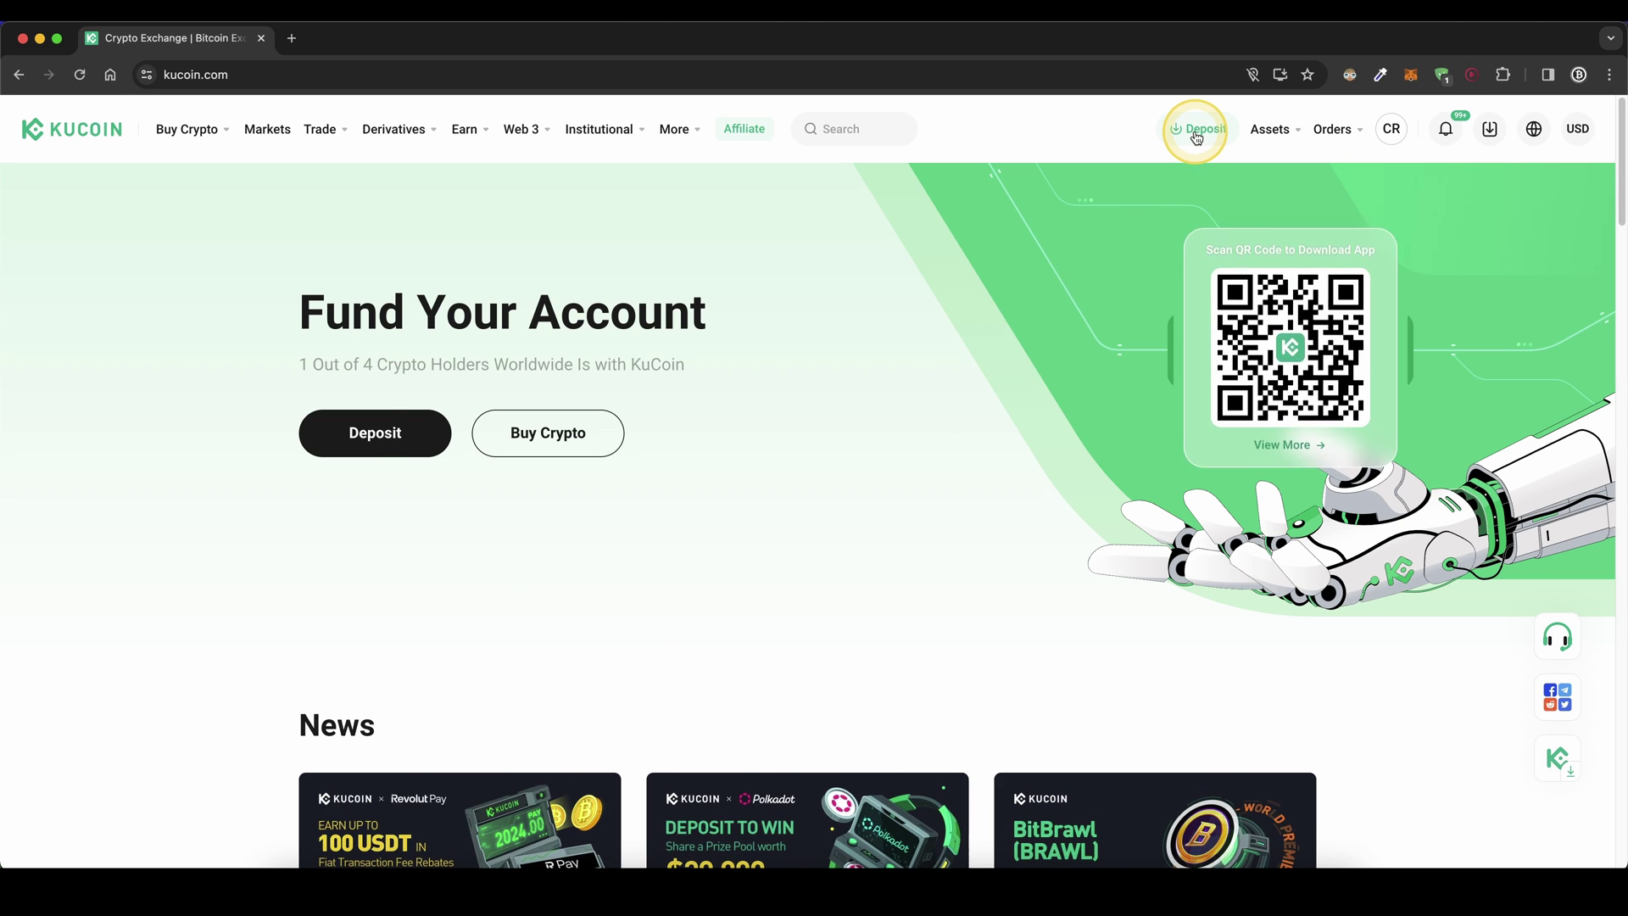
pyautogui.click(1195, 129)
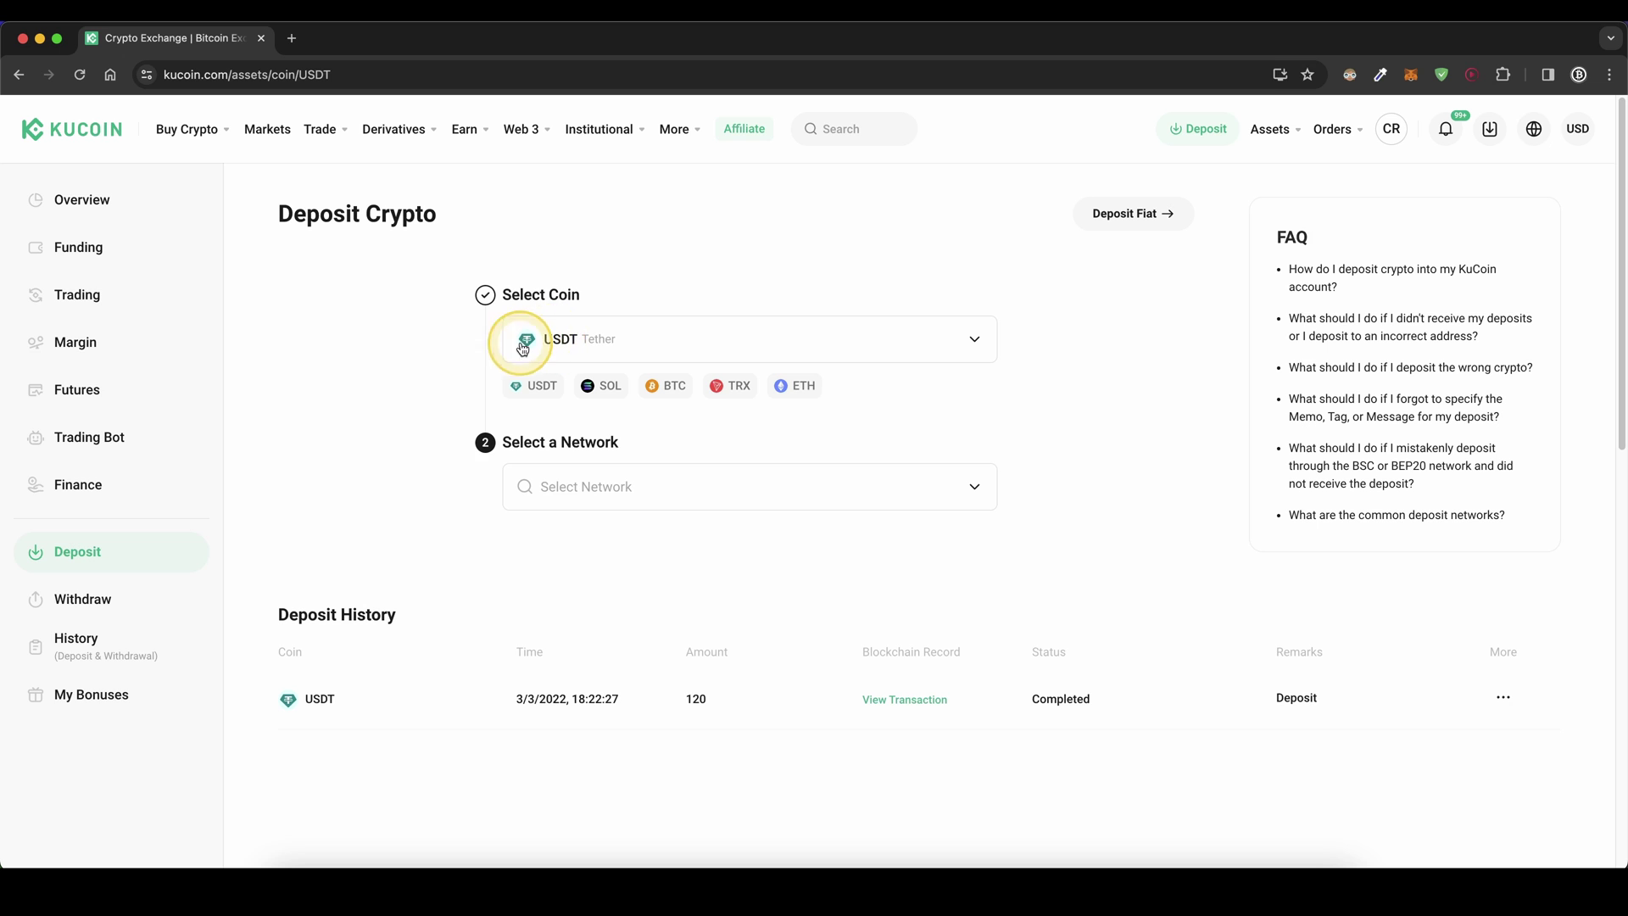
pyautogui.click(585, 488)
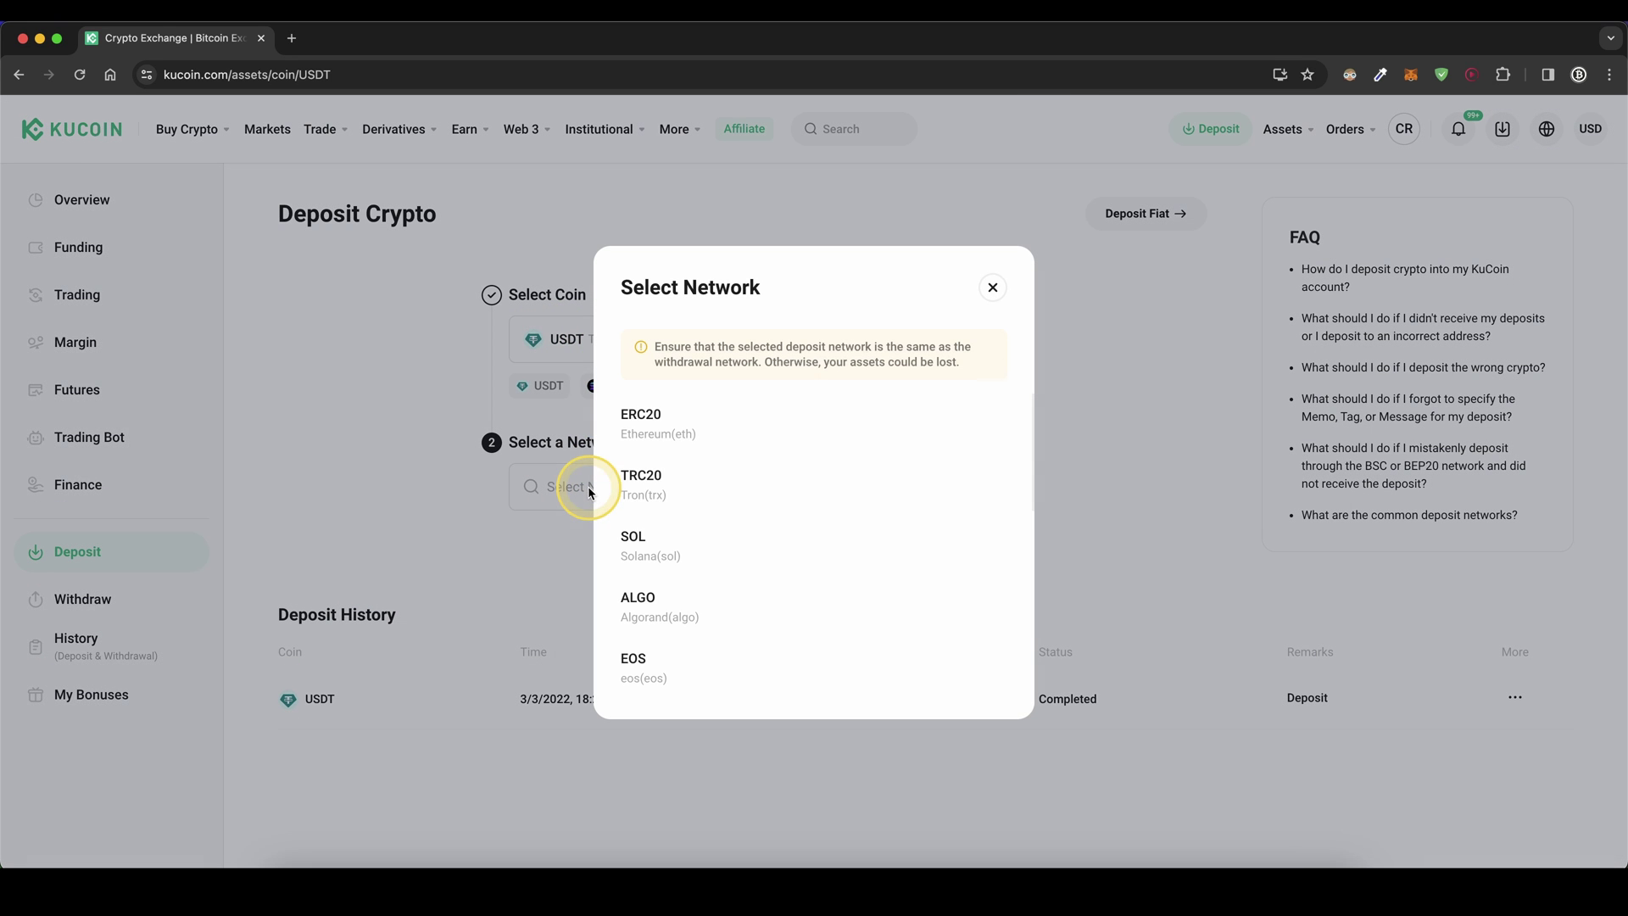
pyautogui.click(675, 437)
pyautogui.moveTo(585, 606); pyautogui.dragTo(510, 611)
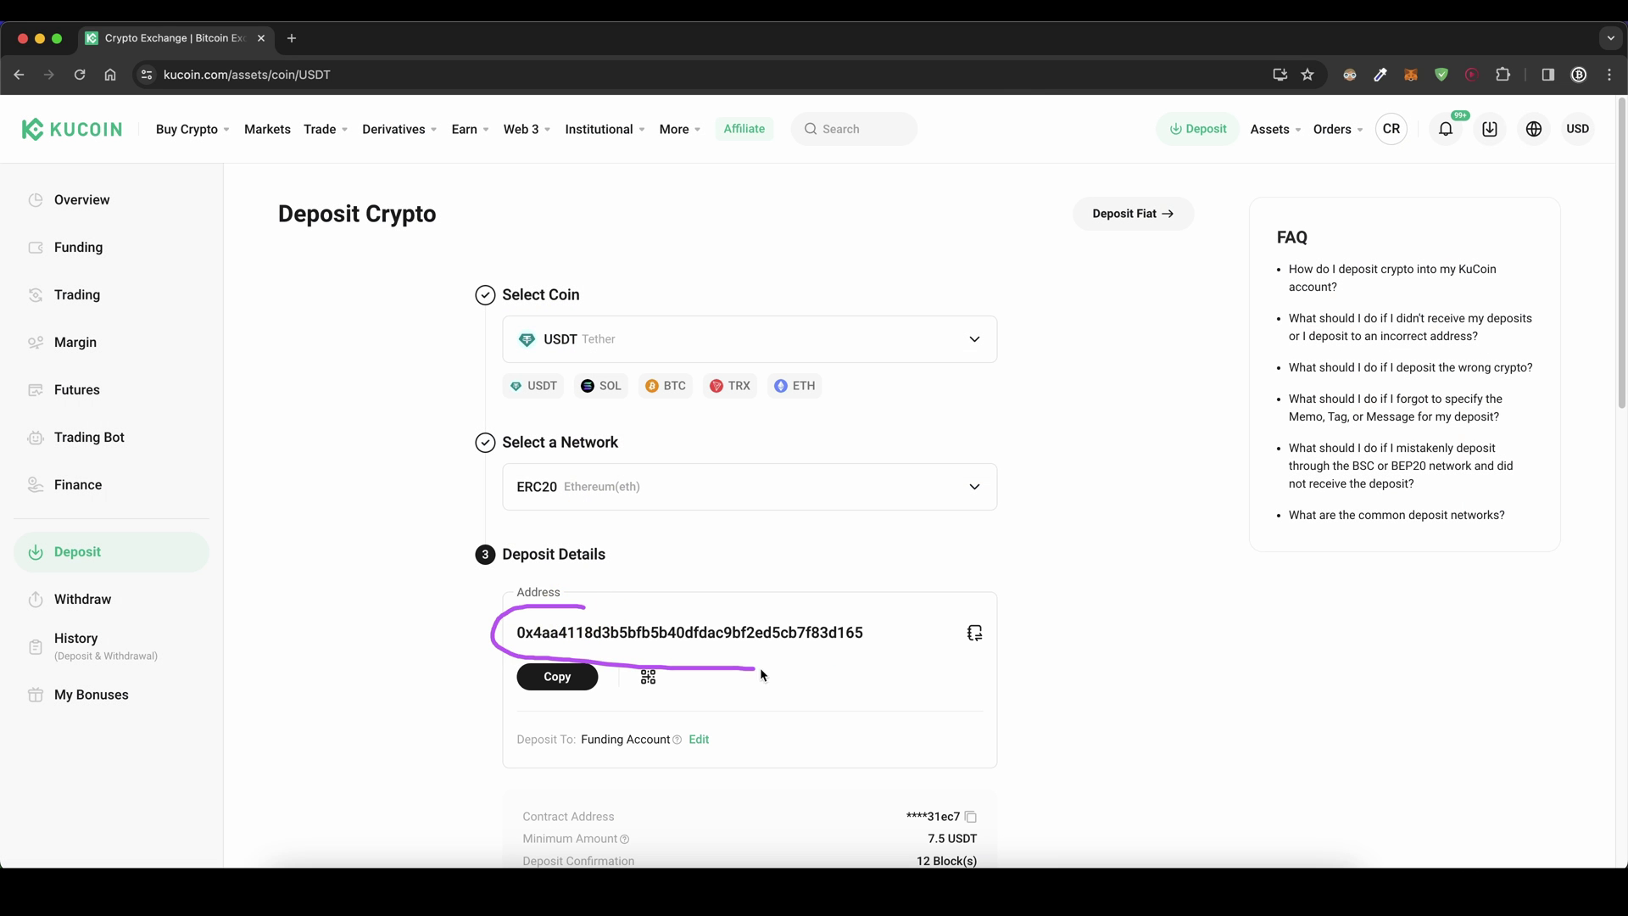
pyautogui.moveTo(326, 446); pyautogui.dragTo(371, 417)
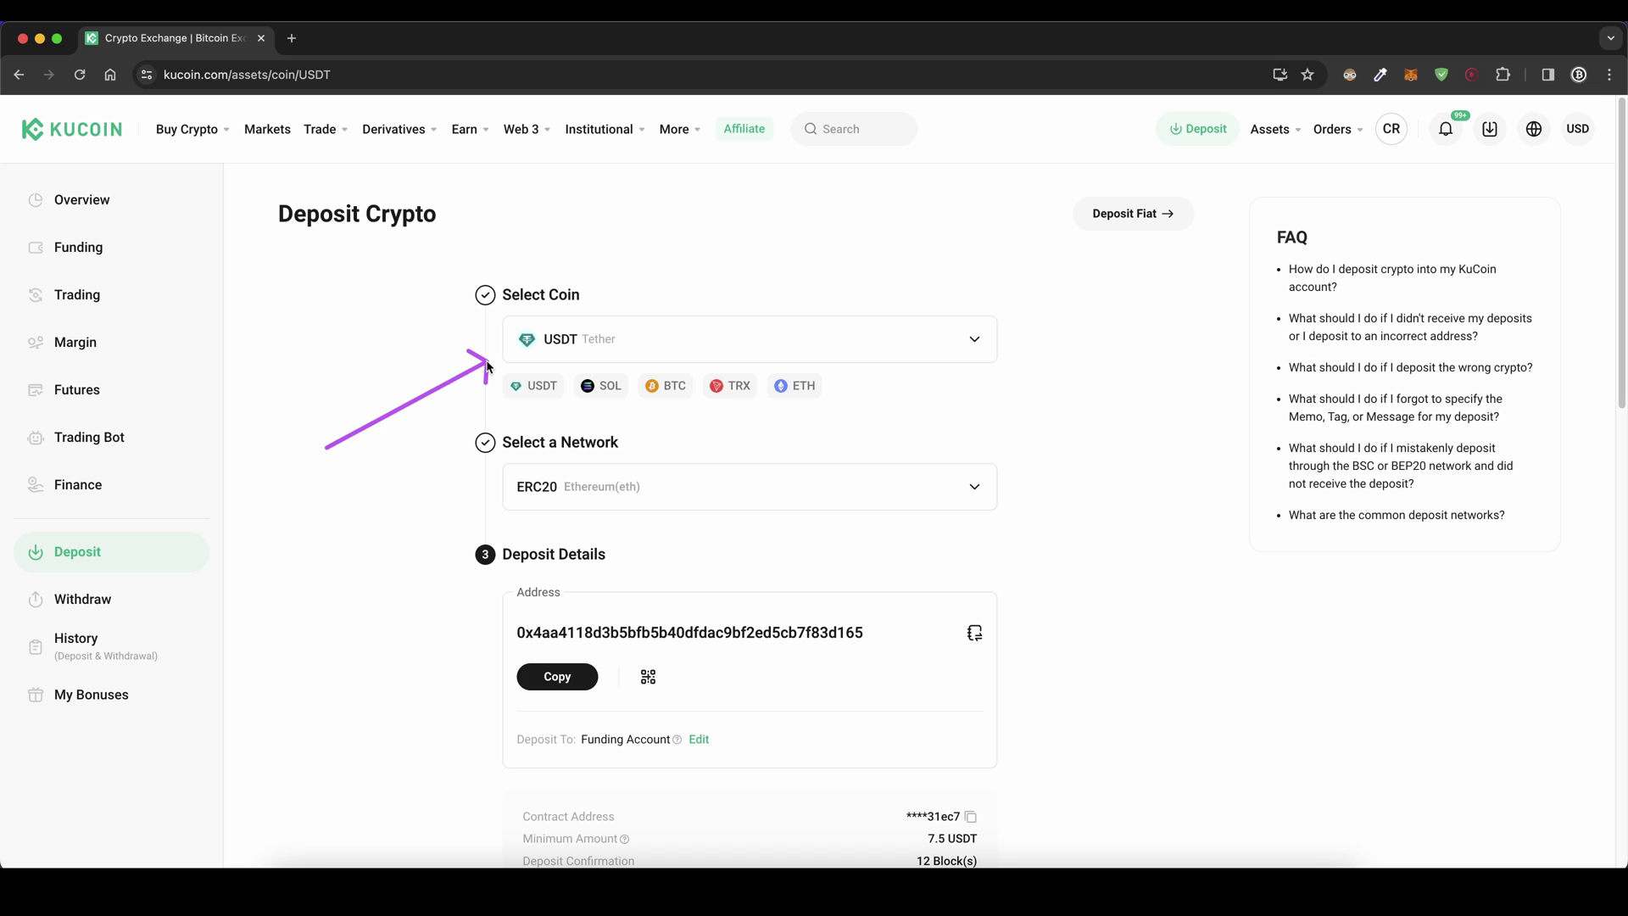
pyautogui.moveTo(359, 606); pyautogui.dragTo(498, 497)
pyautogui.moveTo(382, 699); pyautogui.dragTo(464, 655)
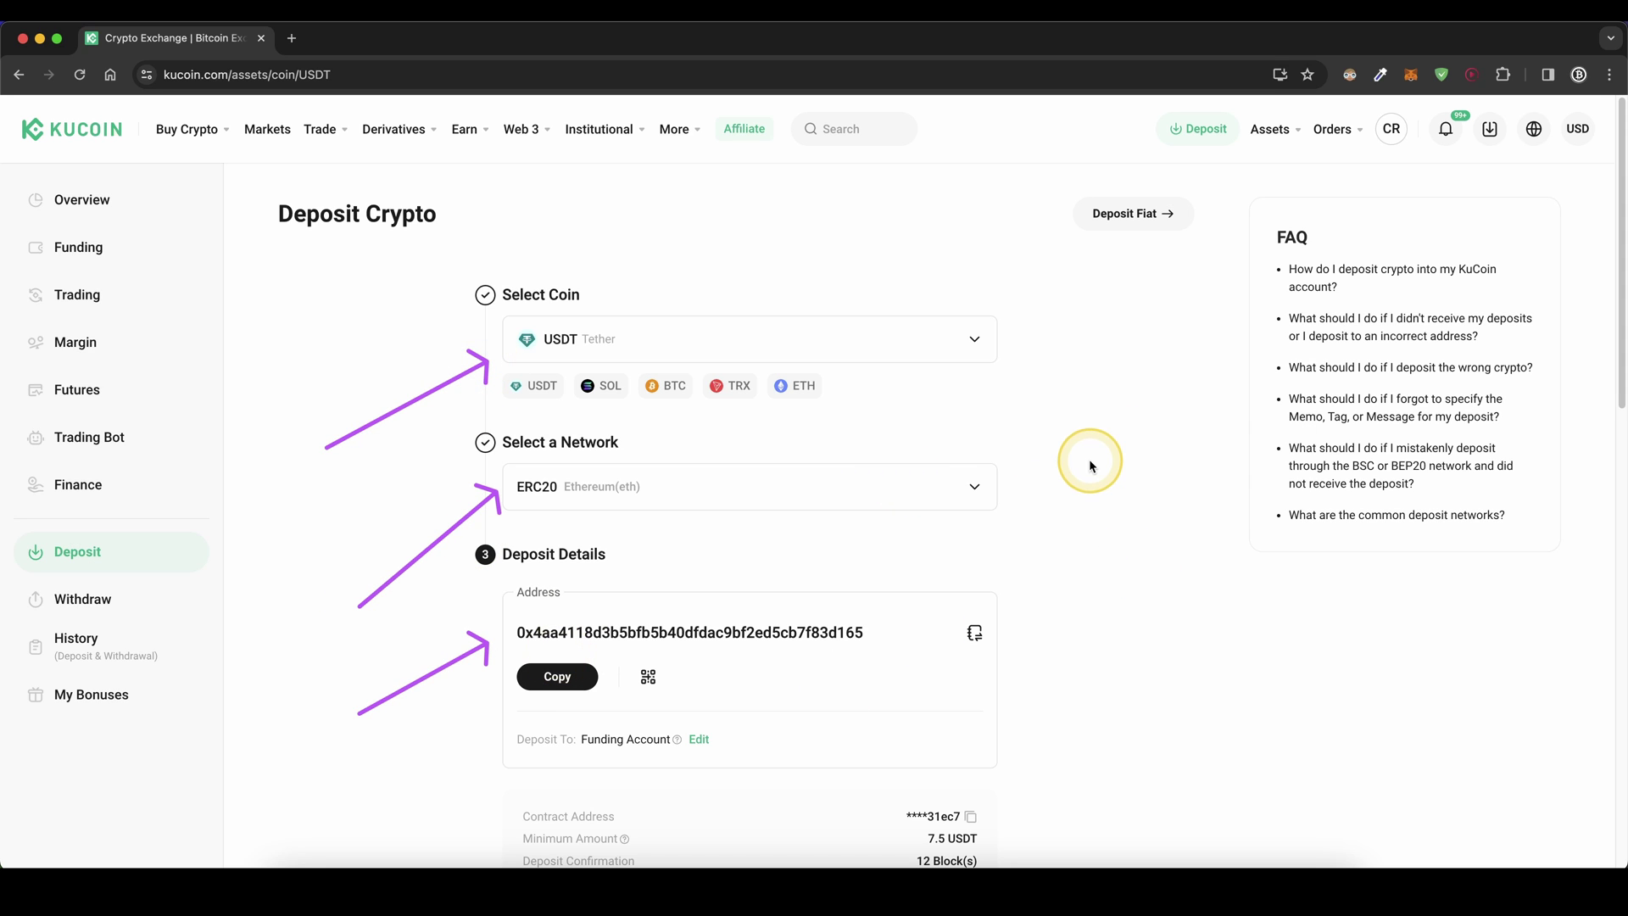
pyautogui.moveTo(875, 238); pyautogui.dragTo(826, 263)
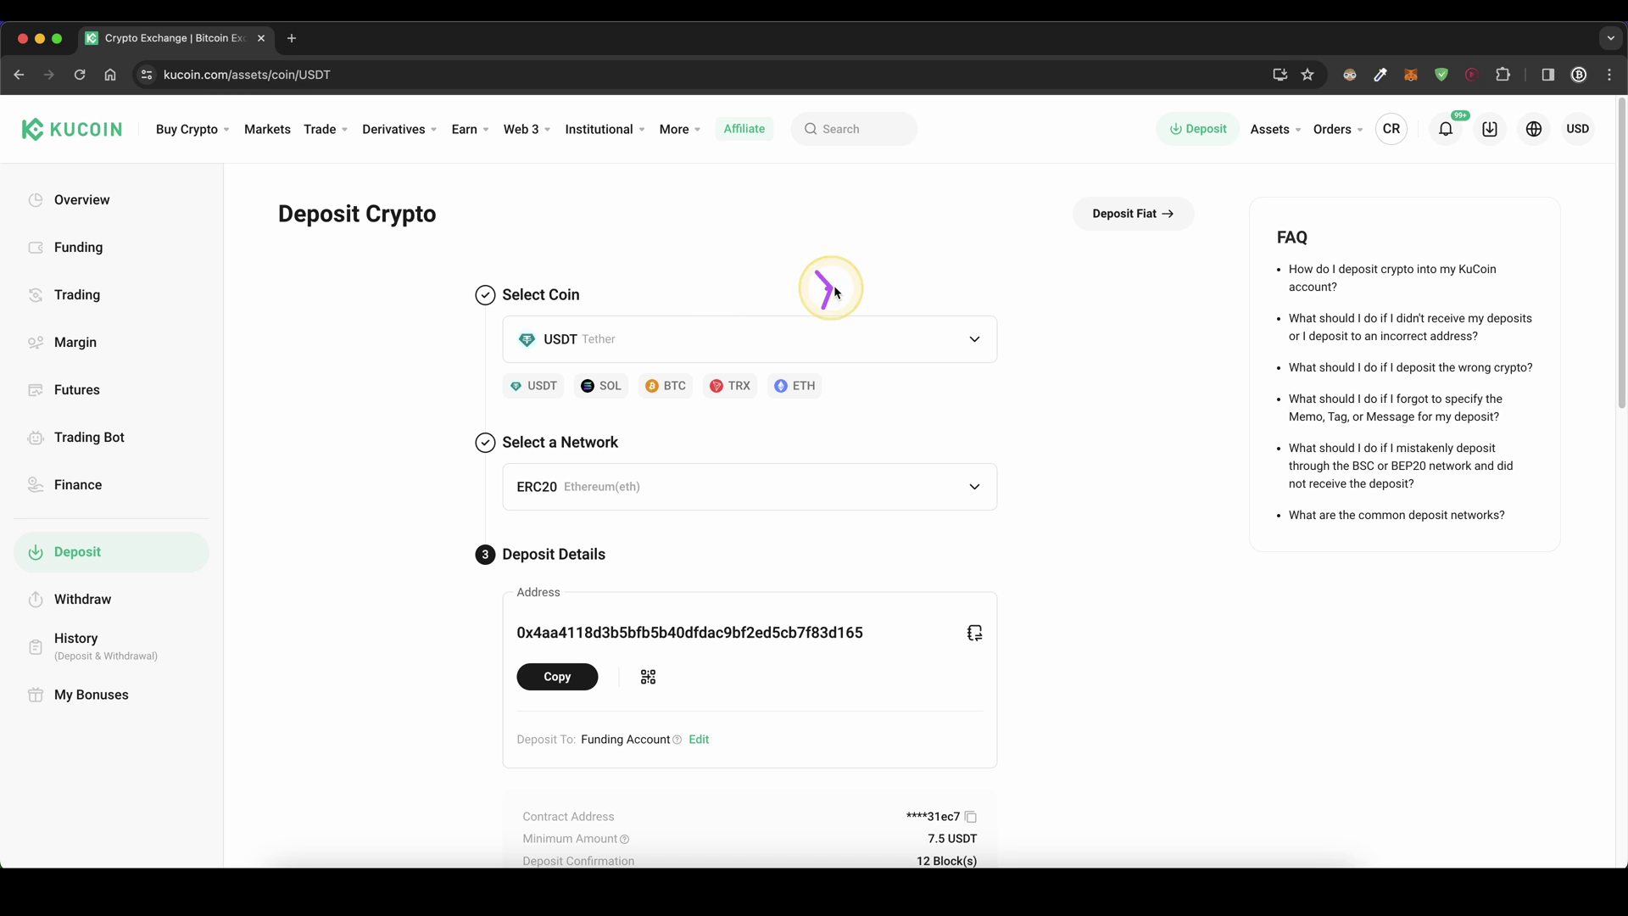
pyautogui.moveTo(826, 288); pyautogui.dragTo(1059, 233)
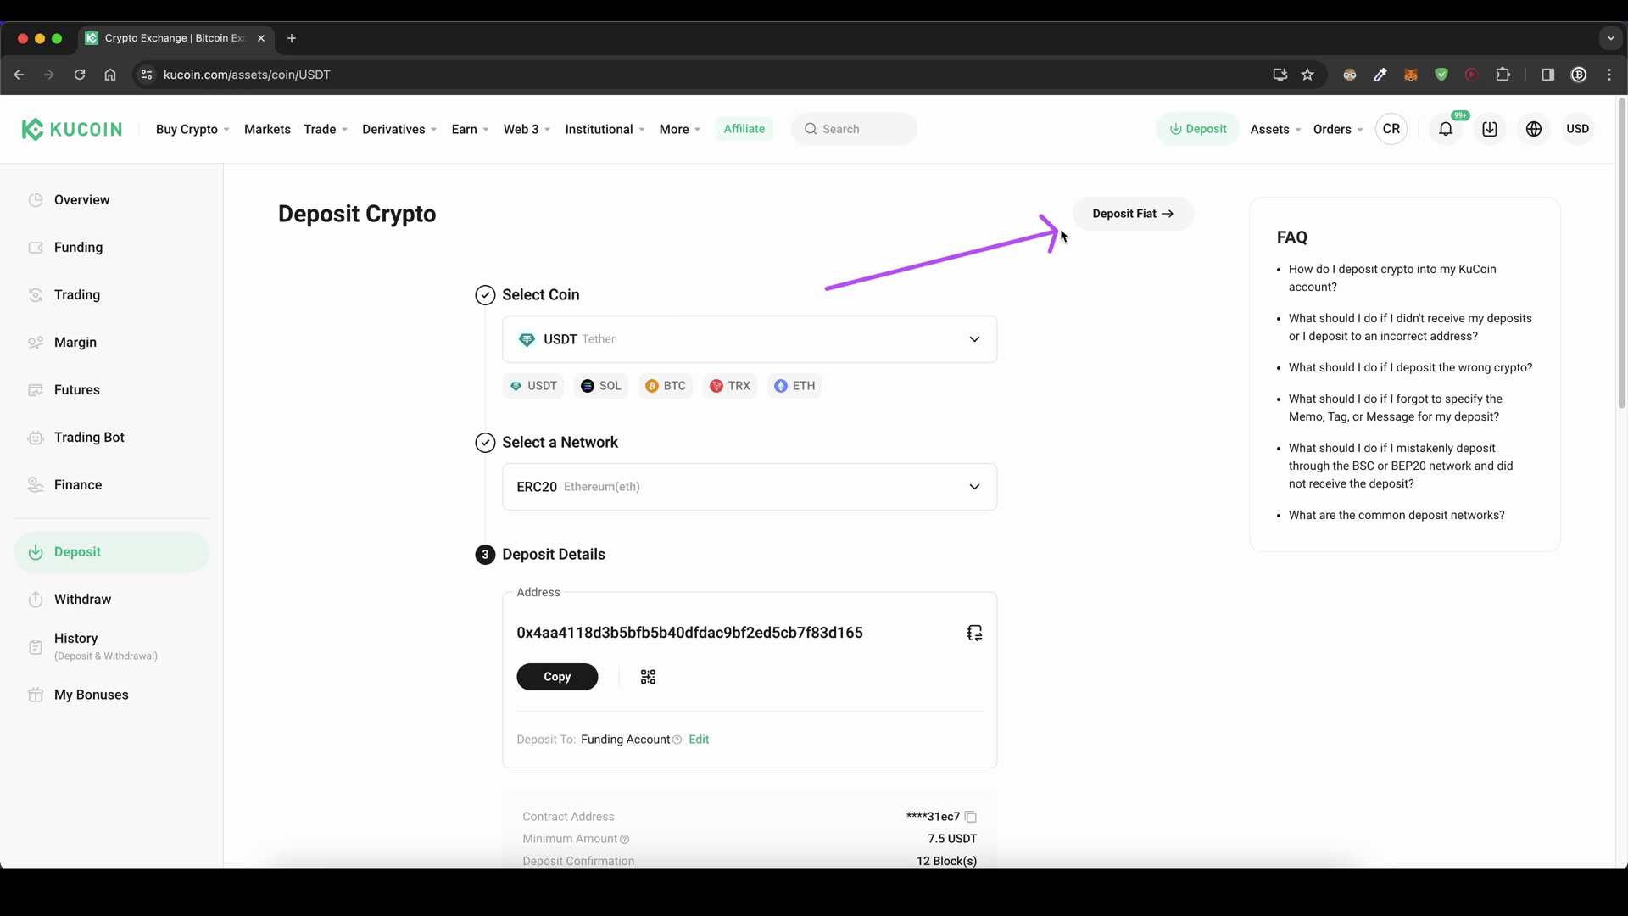
# Set up a EUR fiat deposit via Regular Bank Transfer (SEPA) at a 1.00 EUR fee
pyautogui.click(1126, 213)
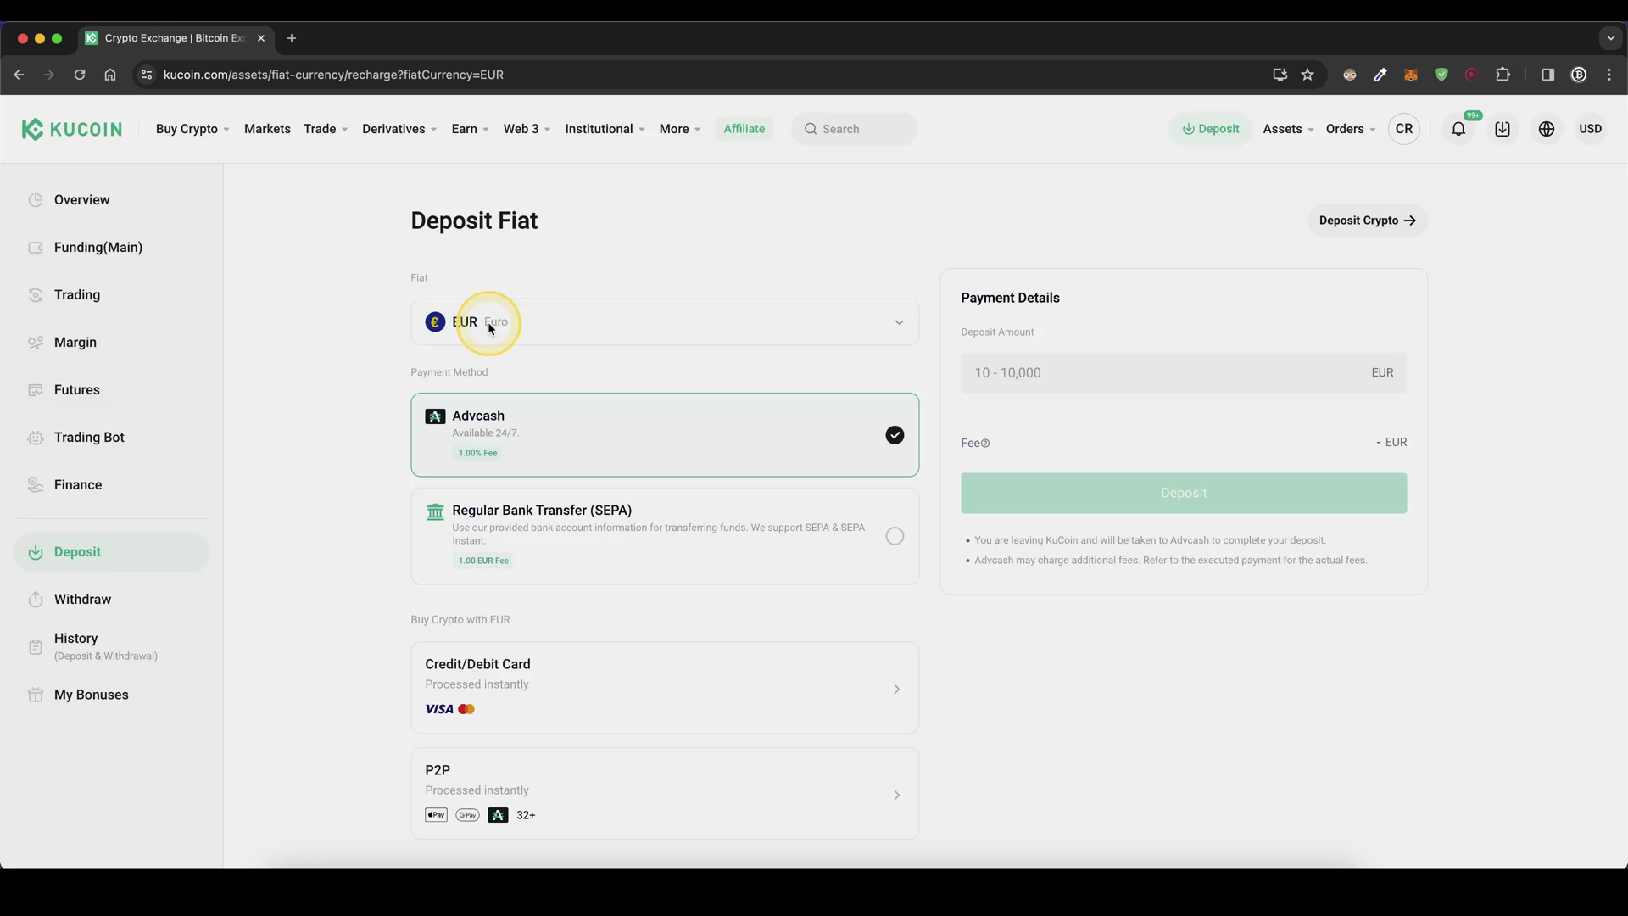
pyautogui.click(489, 326)
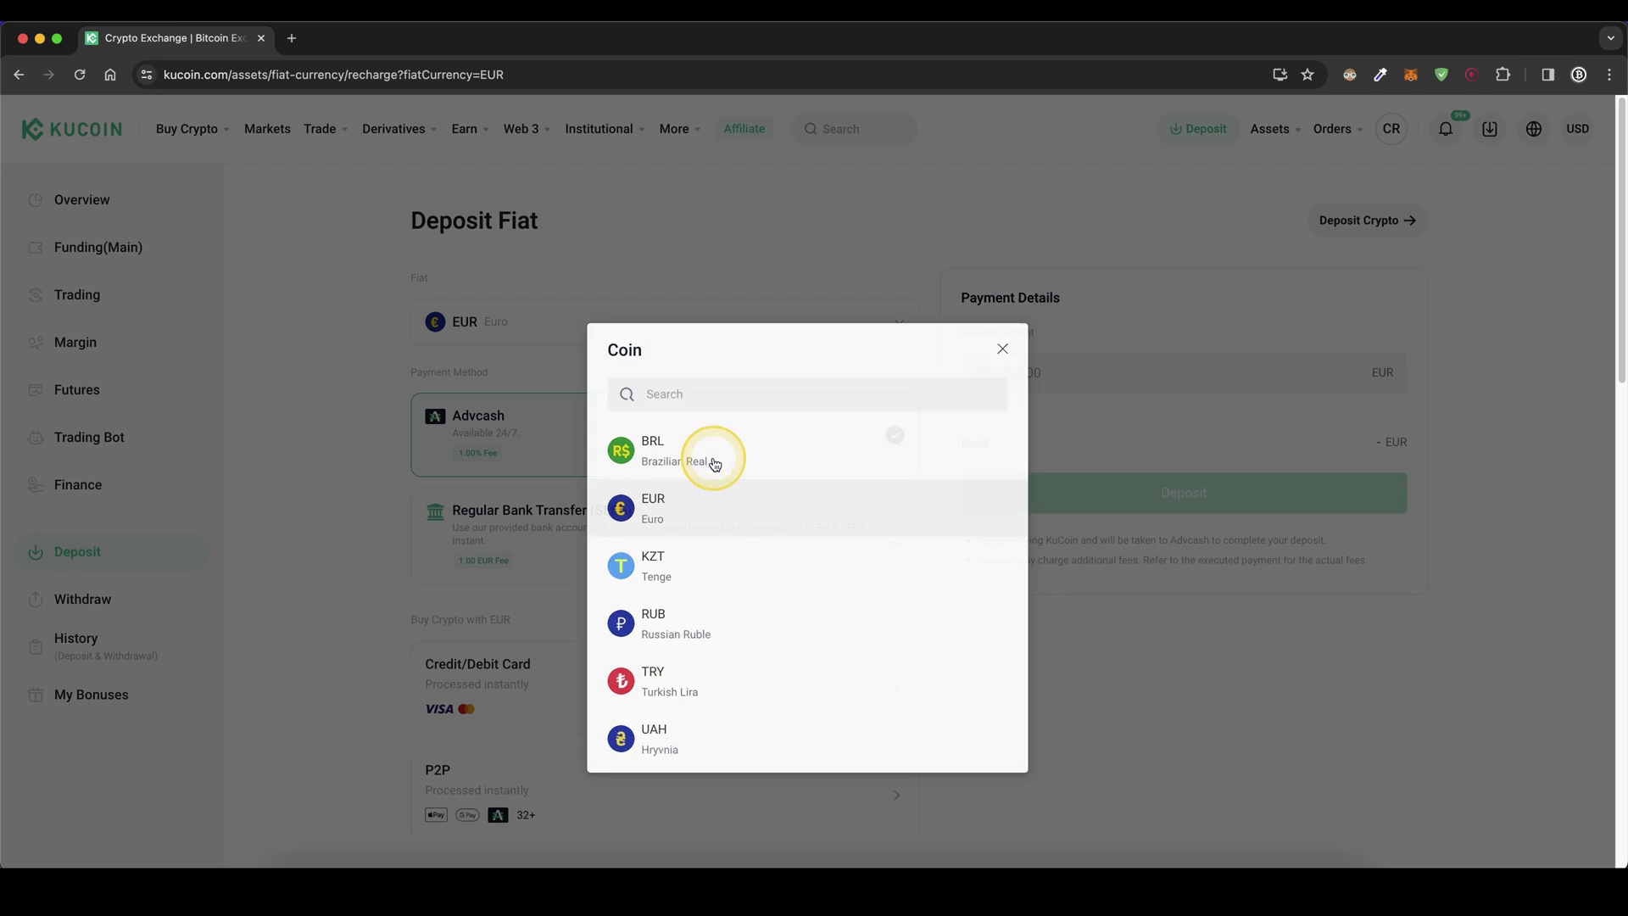
pyautogui.click(710, 454)
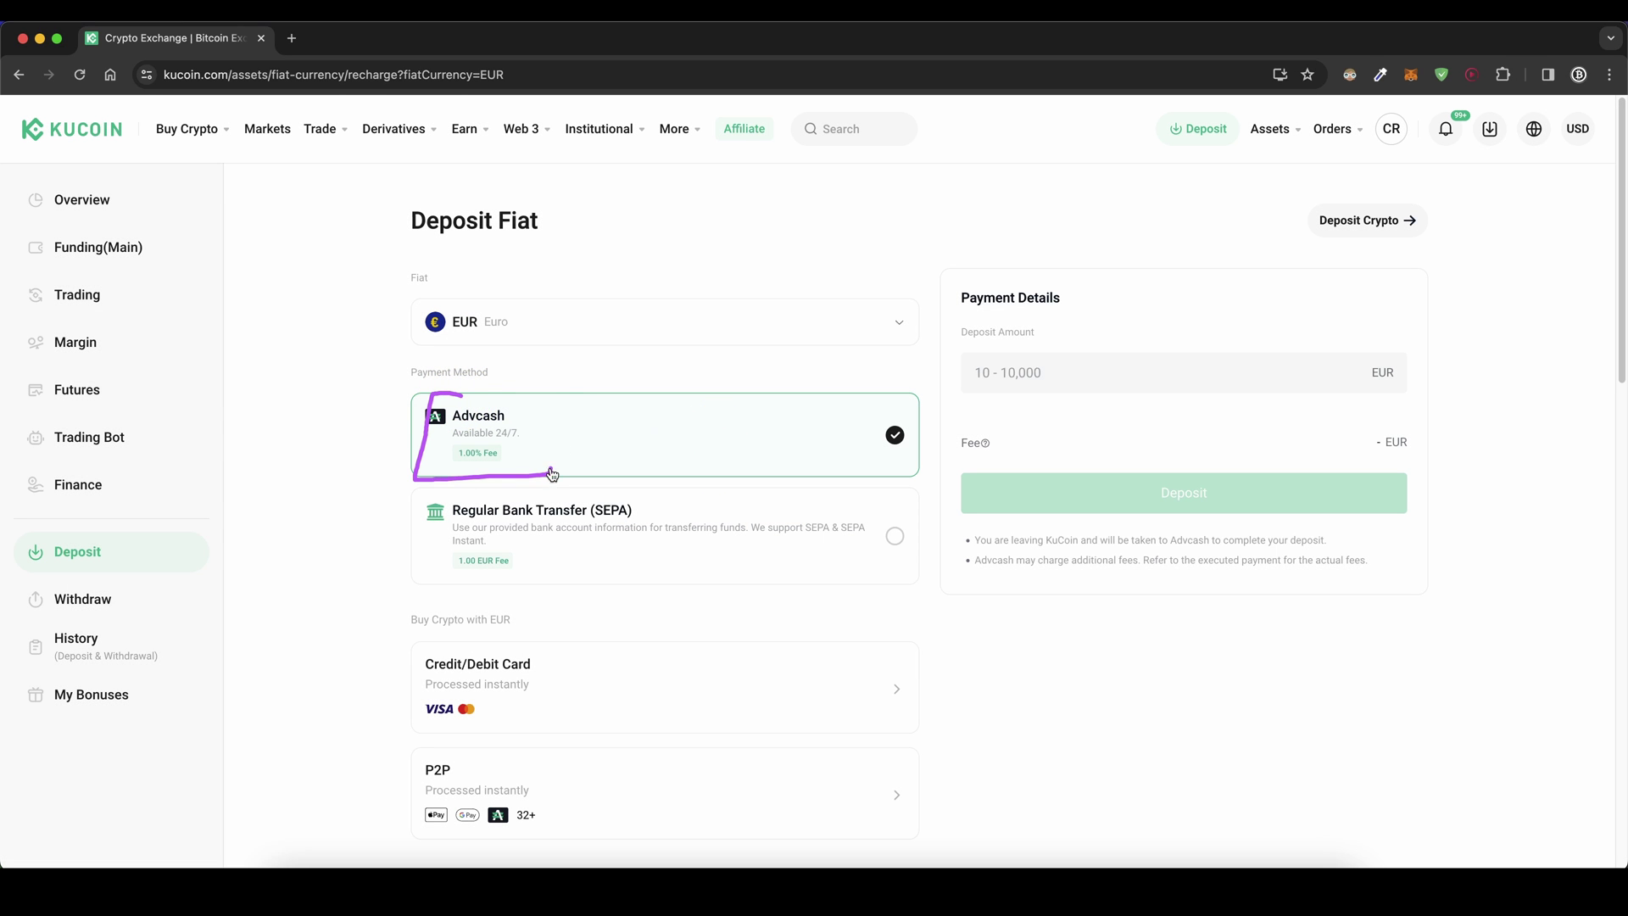
pyautogui.click(489, 404)
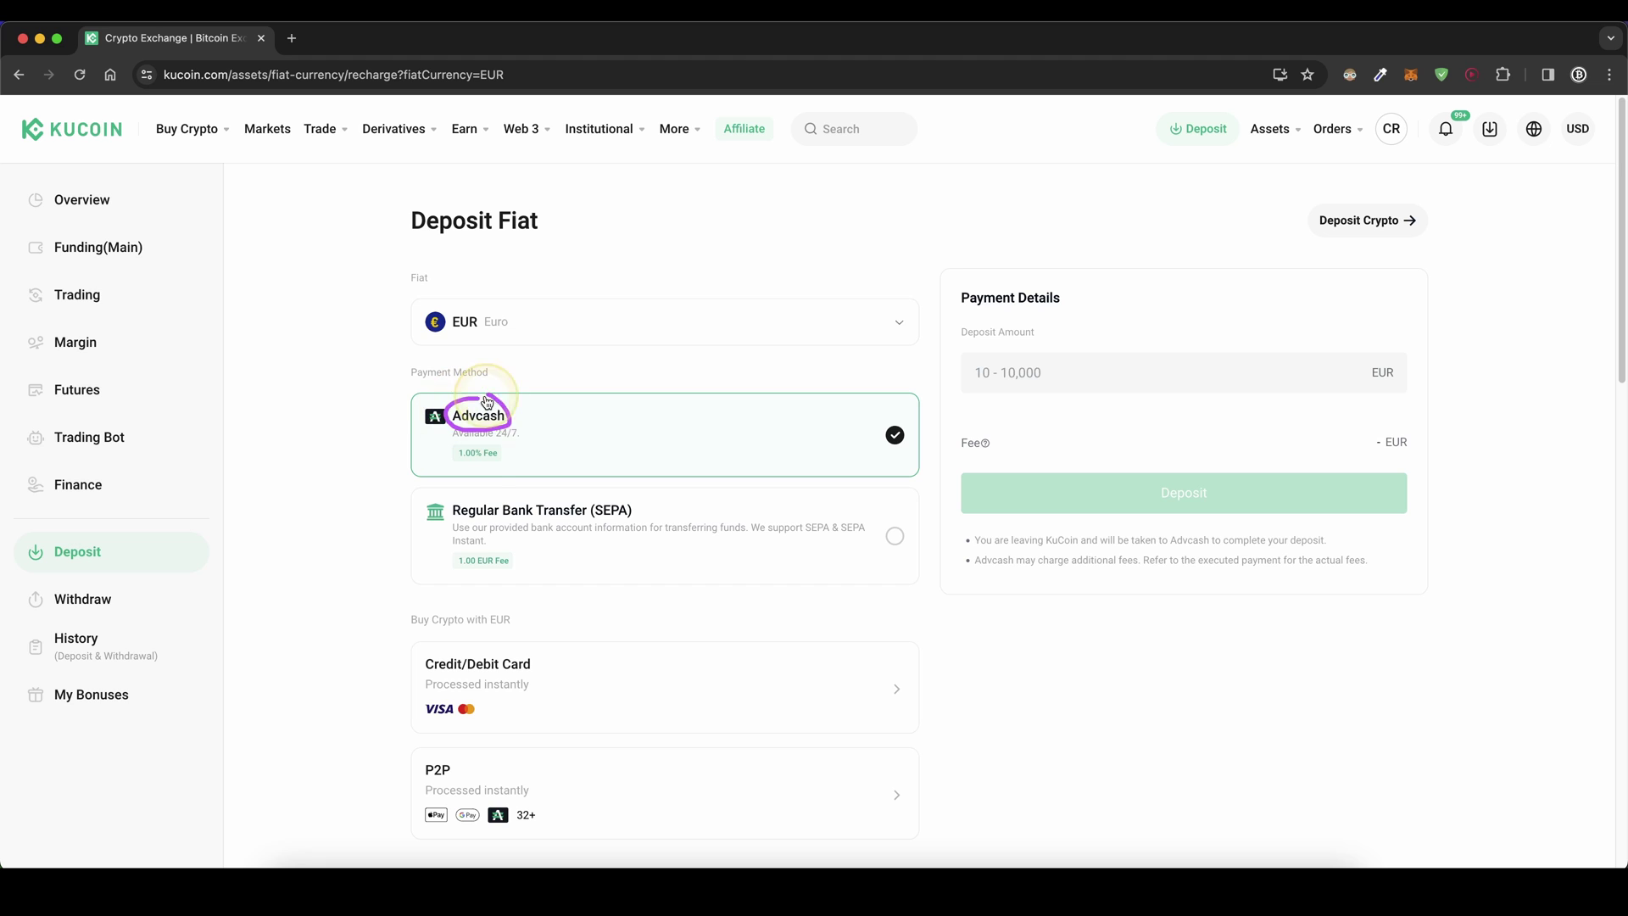
pyautogui.click(585, 529)
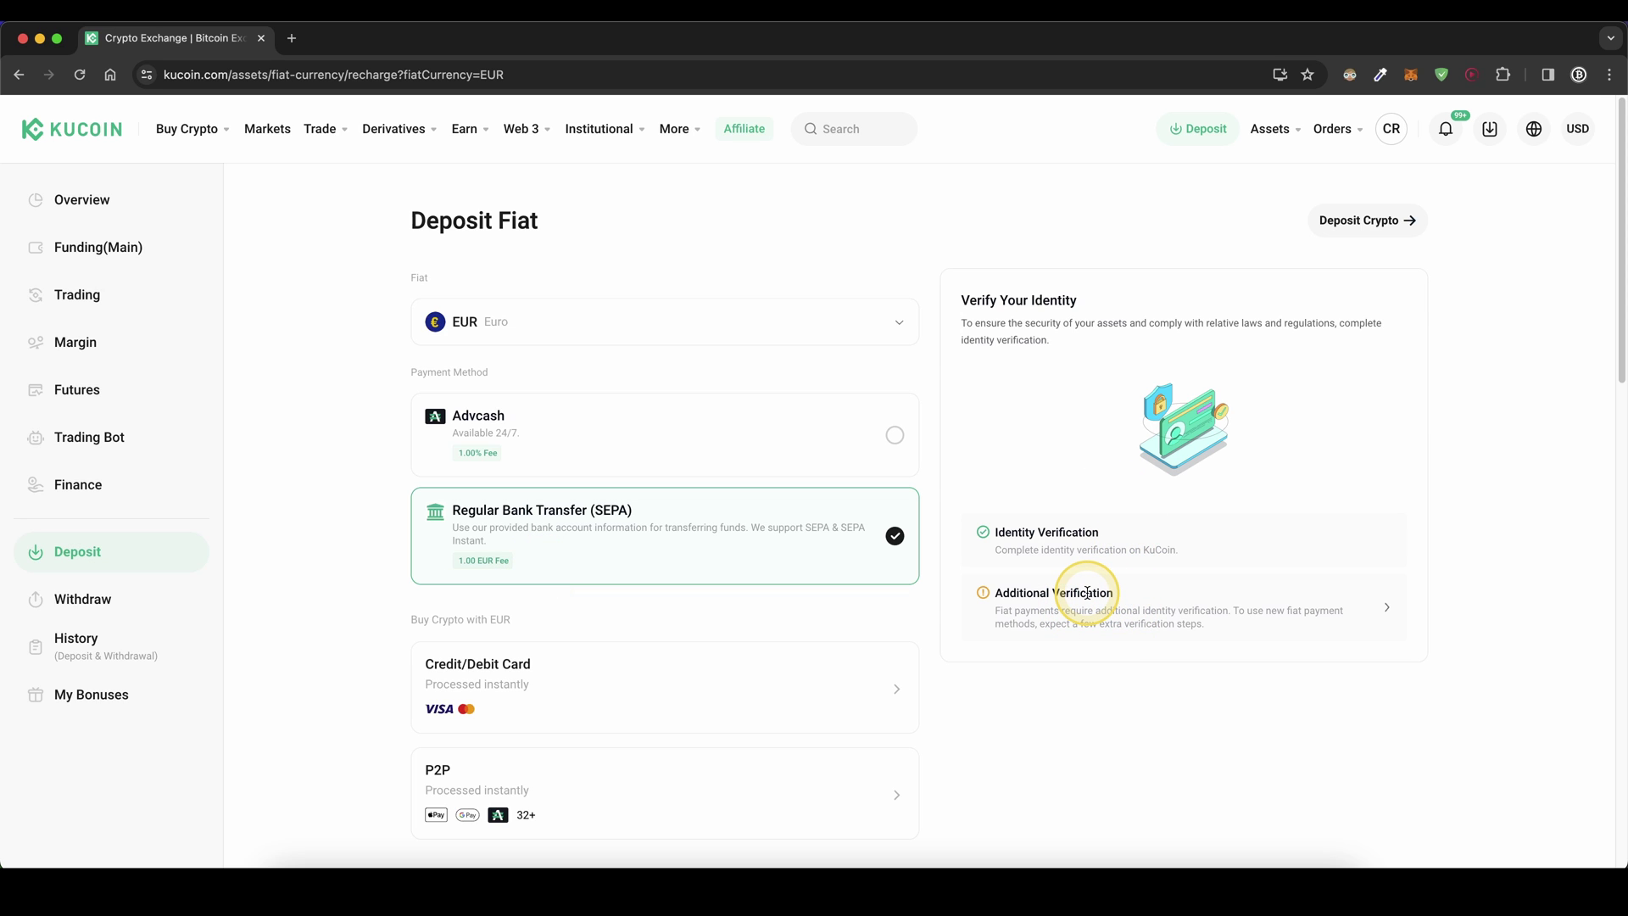
pyautogui.moveTo(983, 371); pyautogui.dragTo(1007, 375)
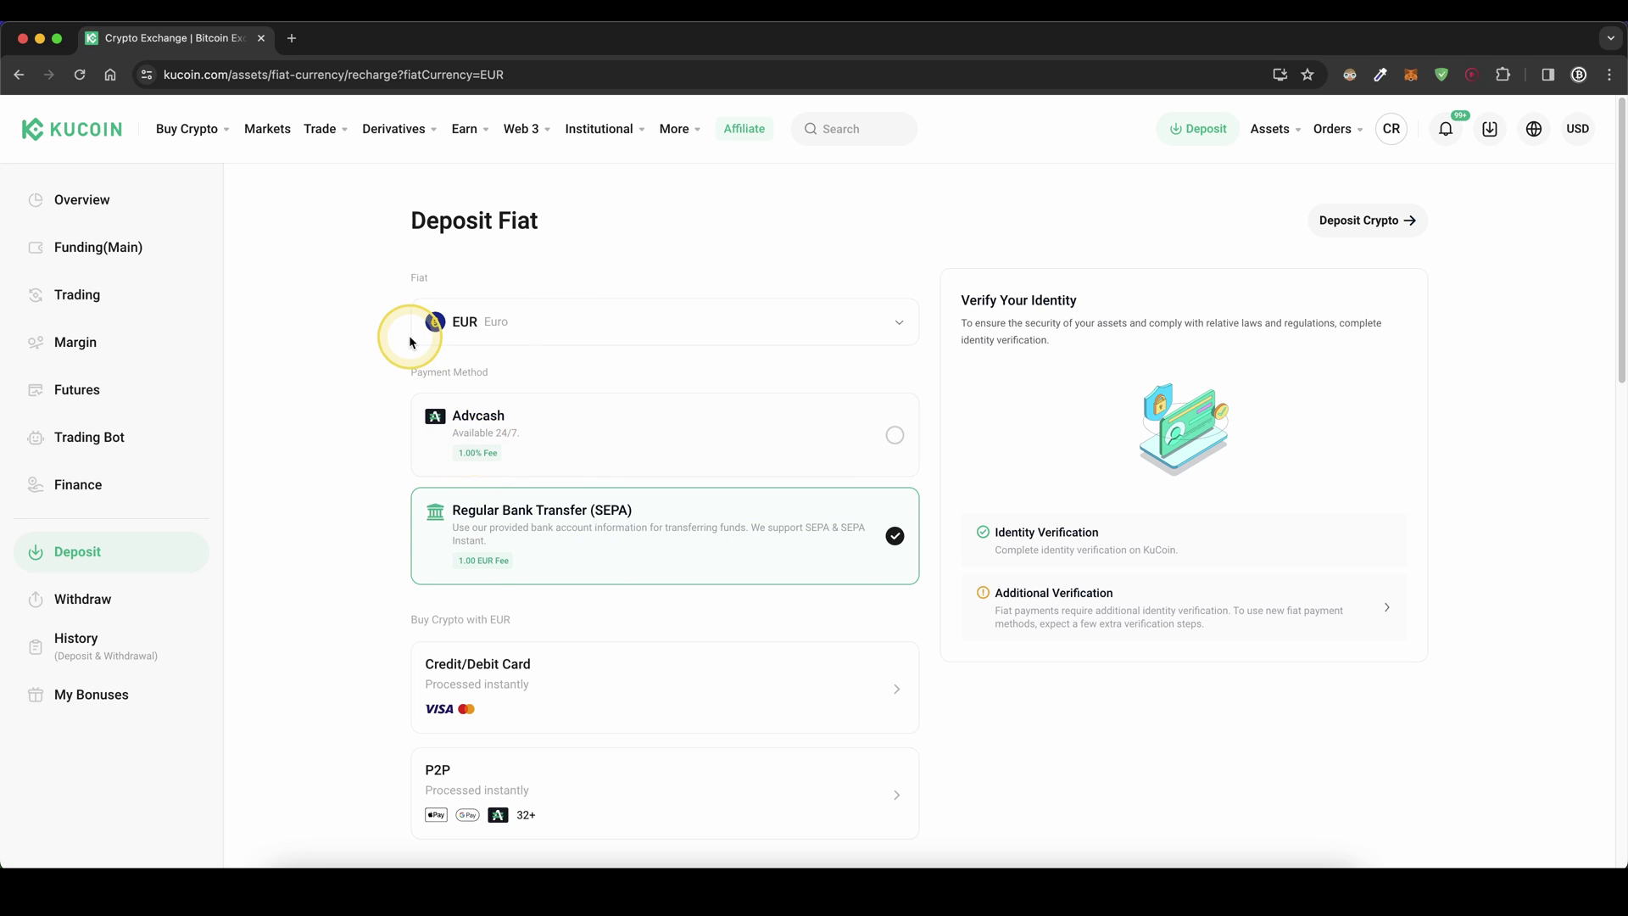
pyautogui.moveTo(474, 340); pyautogui.dragTo(521, 339)
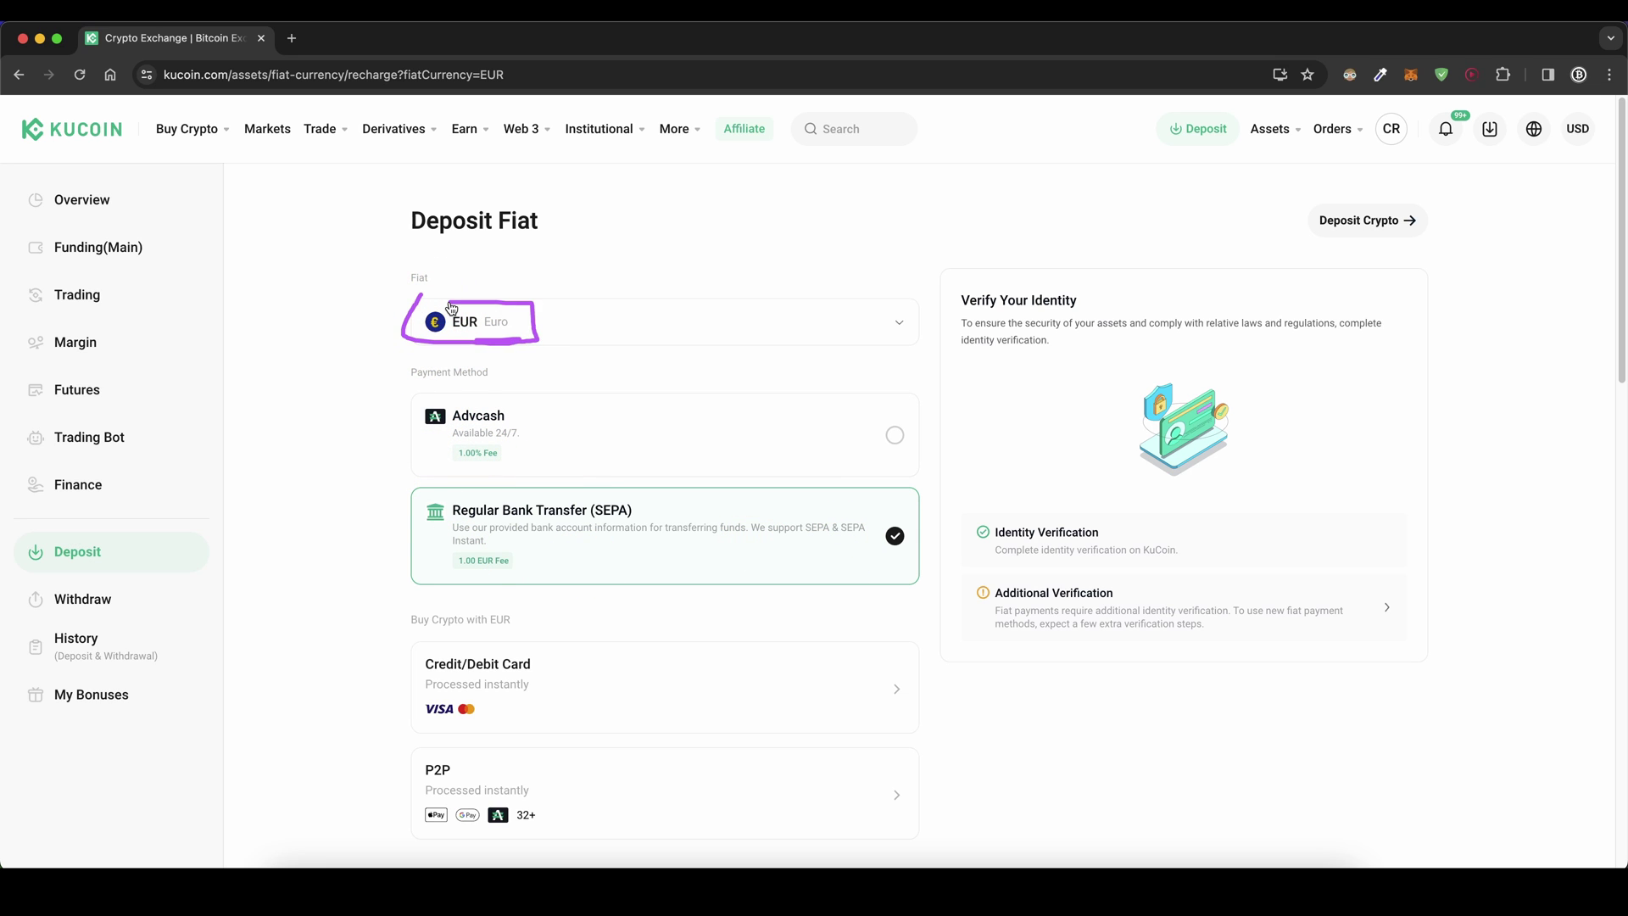
pyautogui.moveTo(339, 580); pyautogui.dragTo(407, 664)
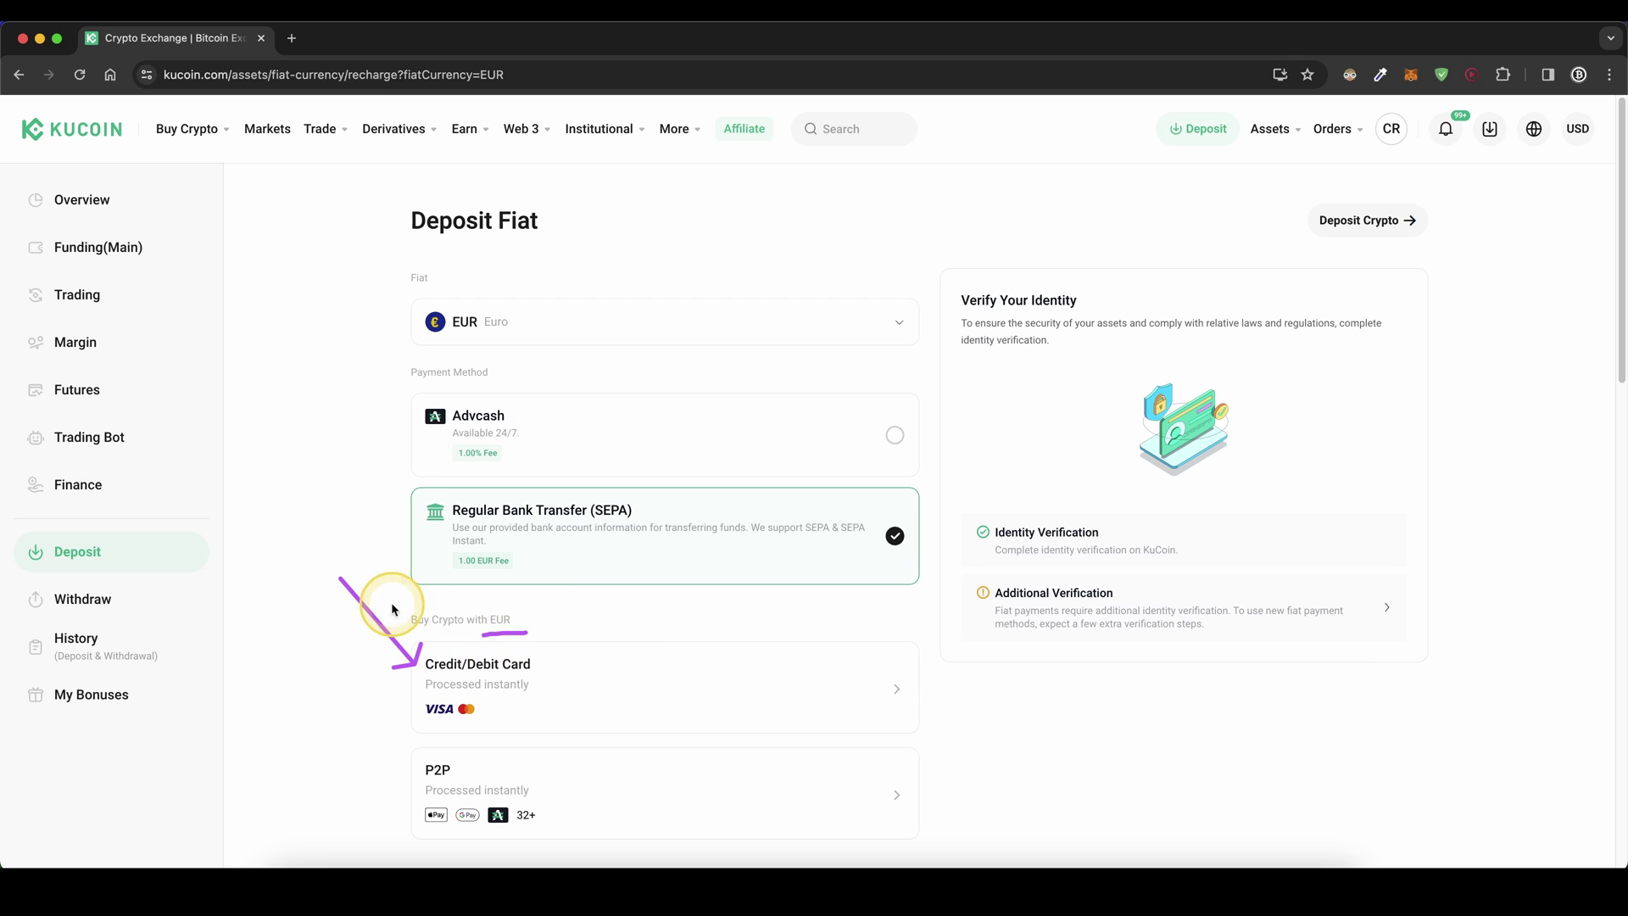
pyautogui.moveTo(425, 676); pyautogui.dragTo(443, 675)
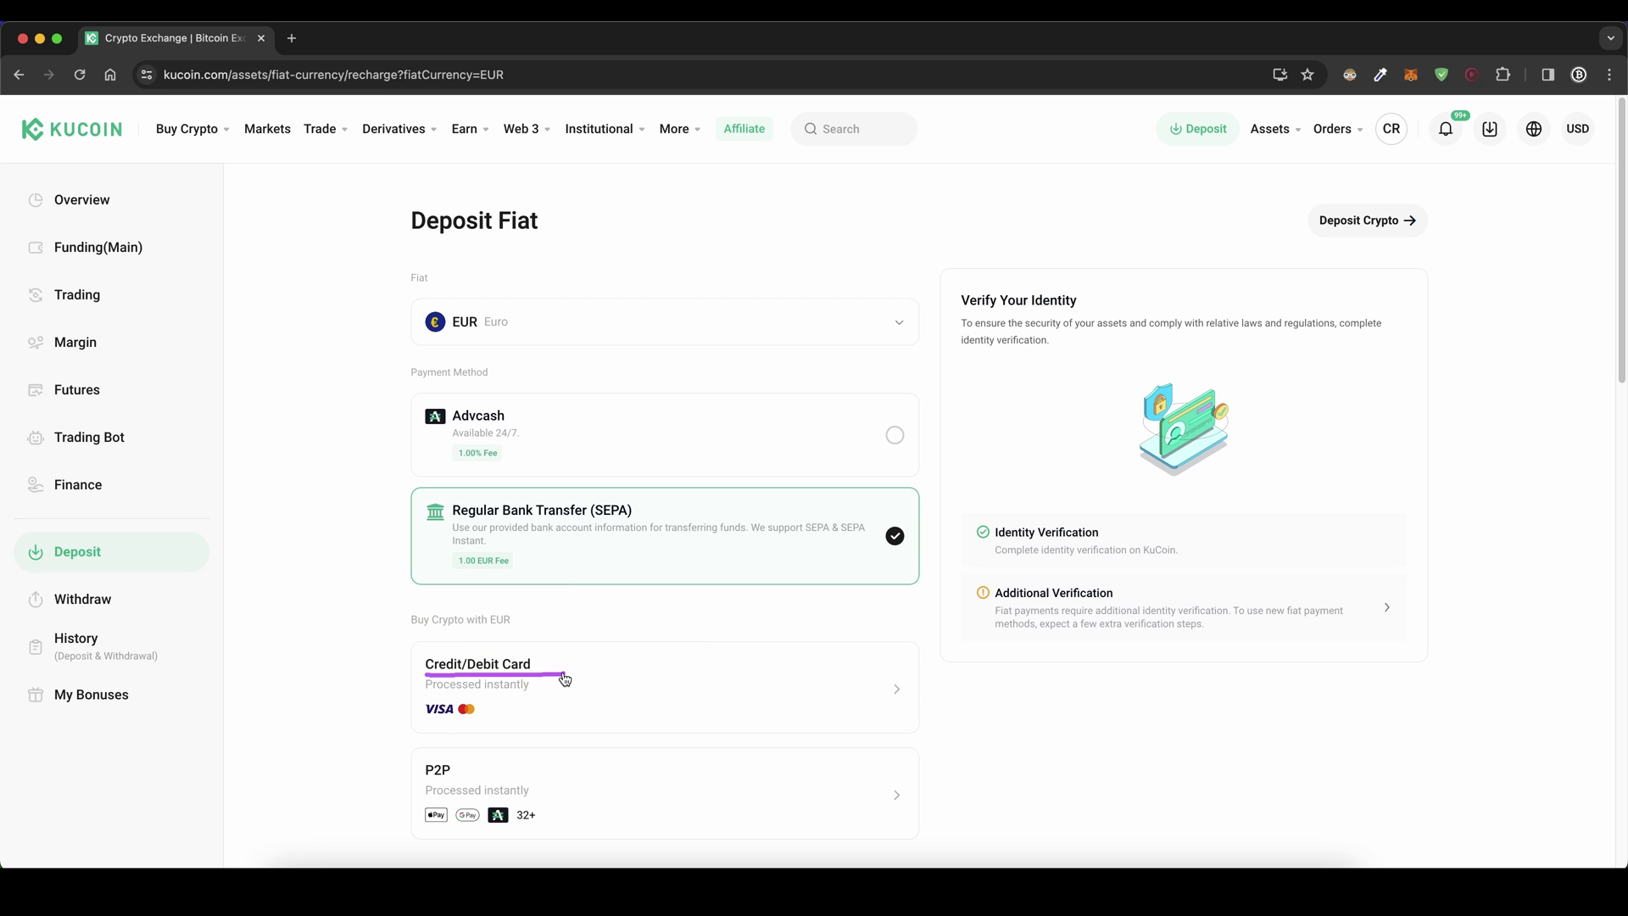
# Set the Buy Crypto form to spend 100 EUR, paid with a Visa/MasterCard bank card
pyautogui.click(600, 683)
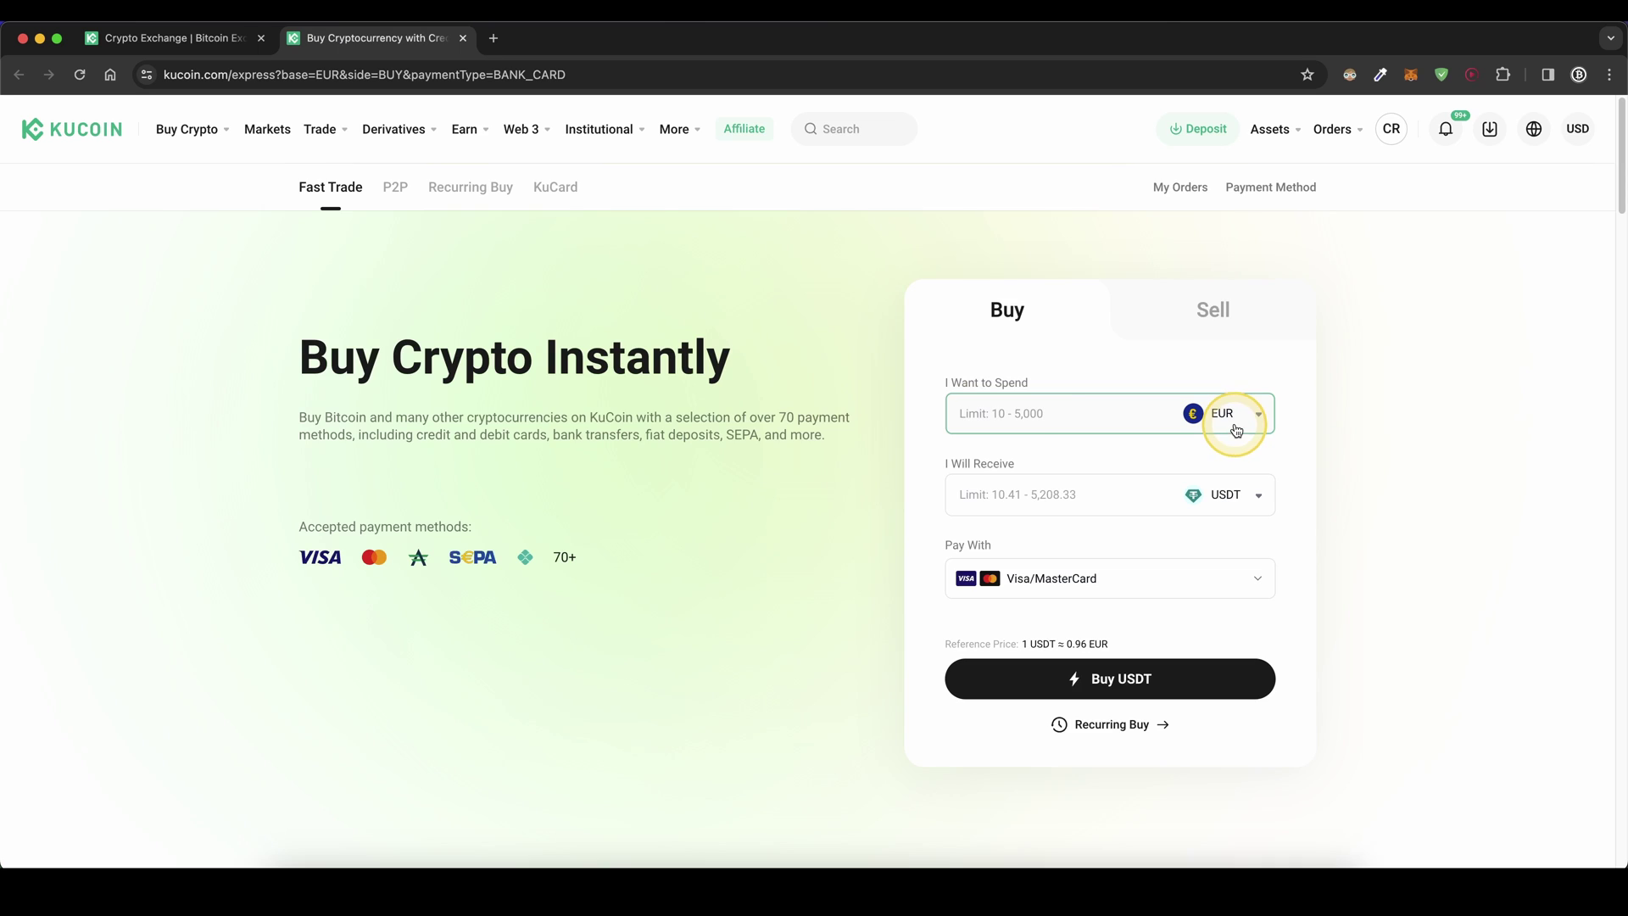
pyautogui.click(1066, 417)
pyautogui.write('1')
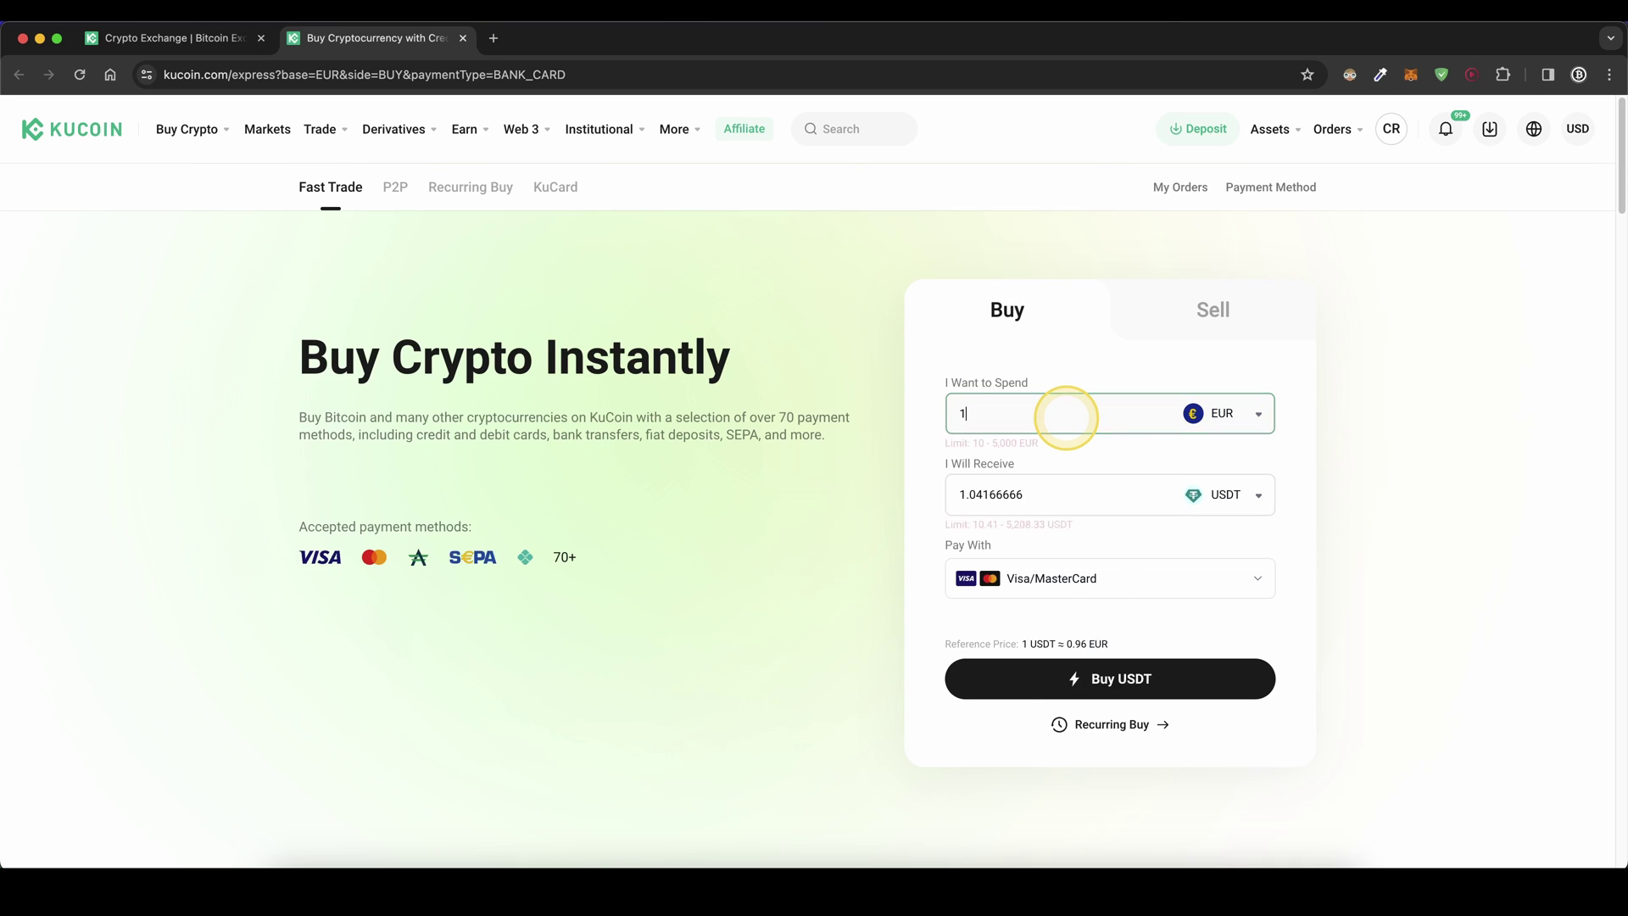
pyautogui.write('00')
pyautogui.click(1097, 582)
pyautogui.click(651, 442)
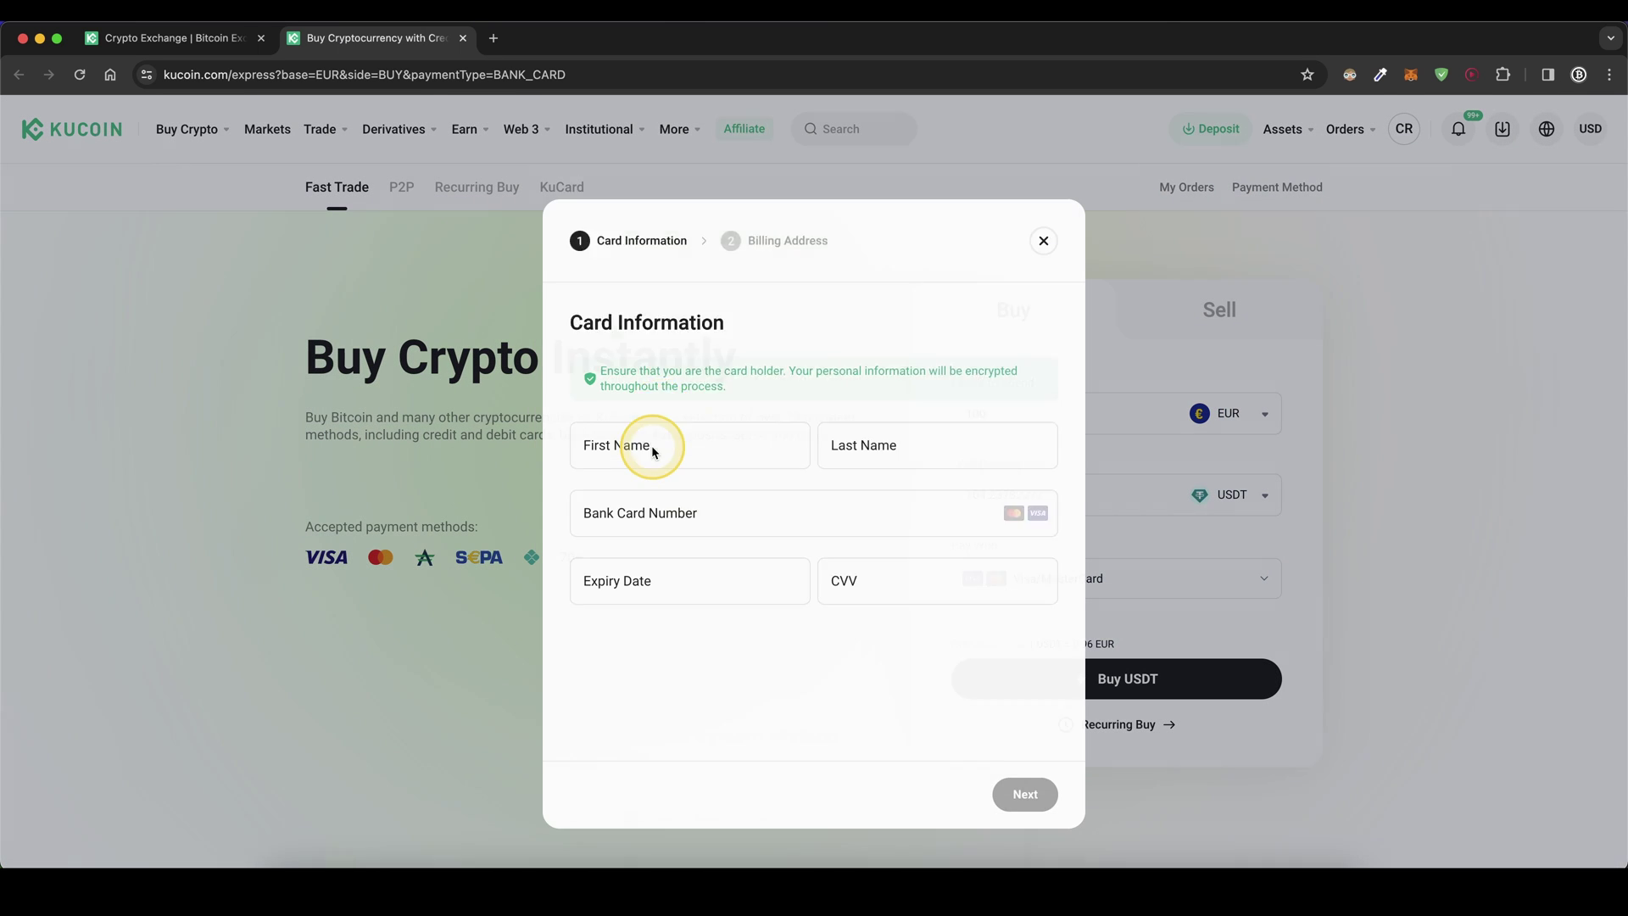
# Keep USDT as the received coin (104.23782092 USDT) and show the Assets account list
pyautogui.moveTo(1110, 284); pyautogui.dragTo(816, 534)
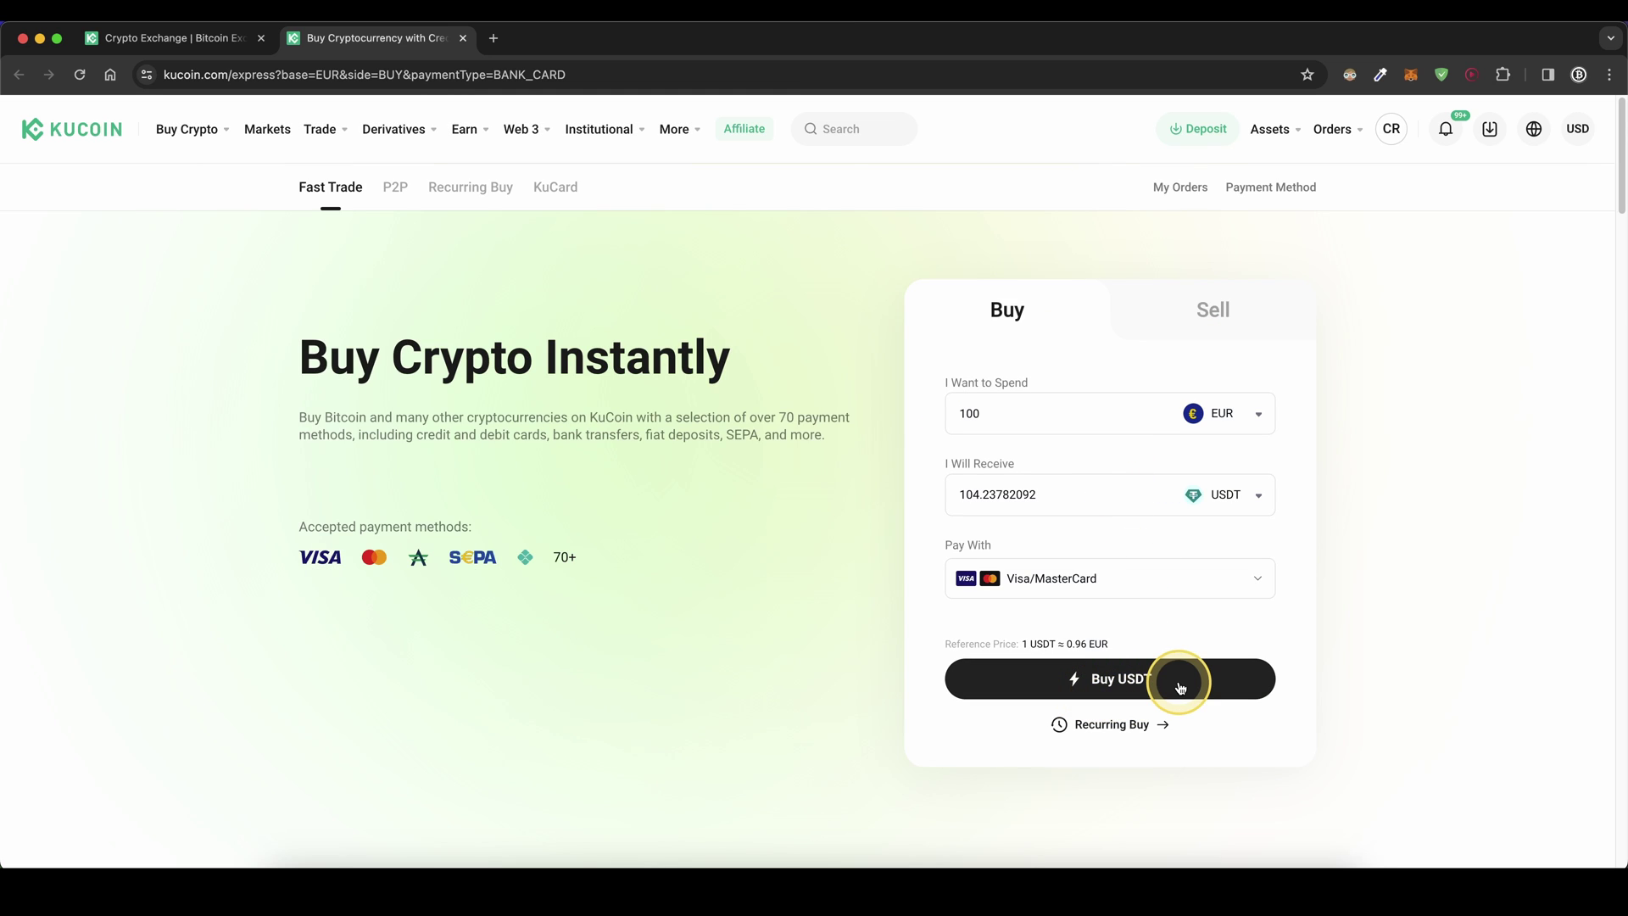
pyautogui.click(1261, 500)
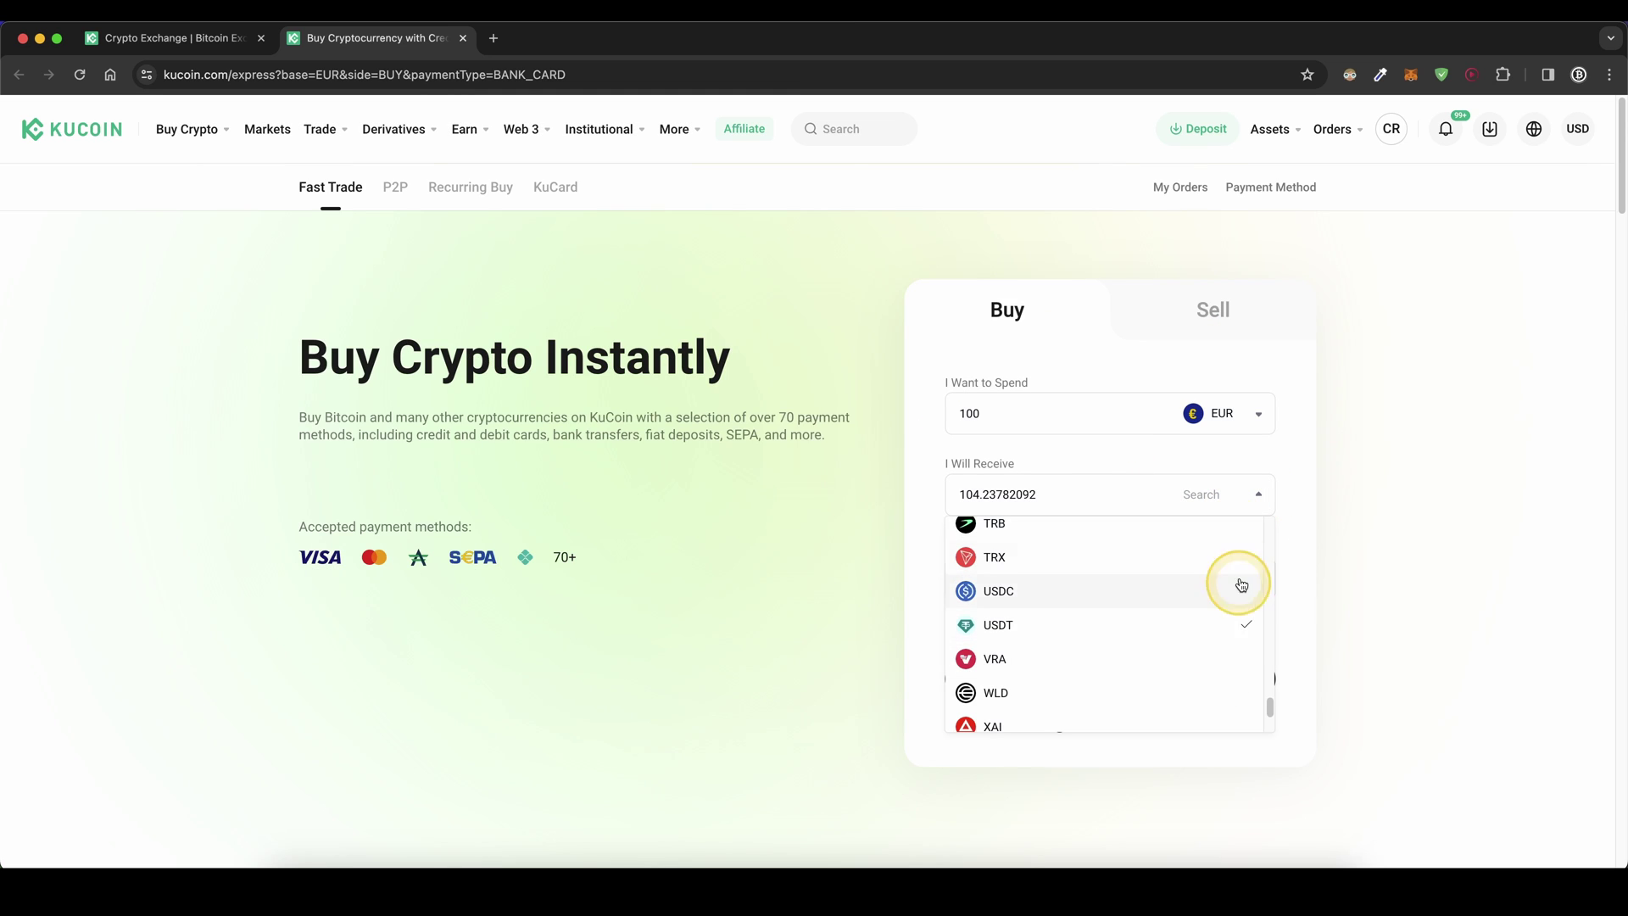
pyautogui.click(1370, 536)
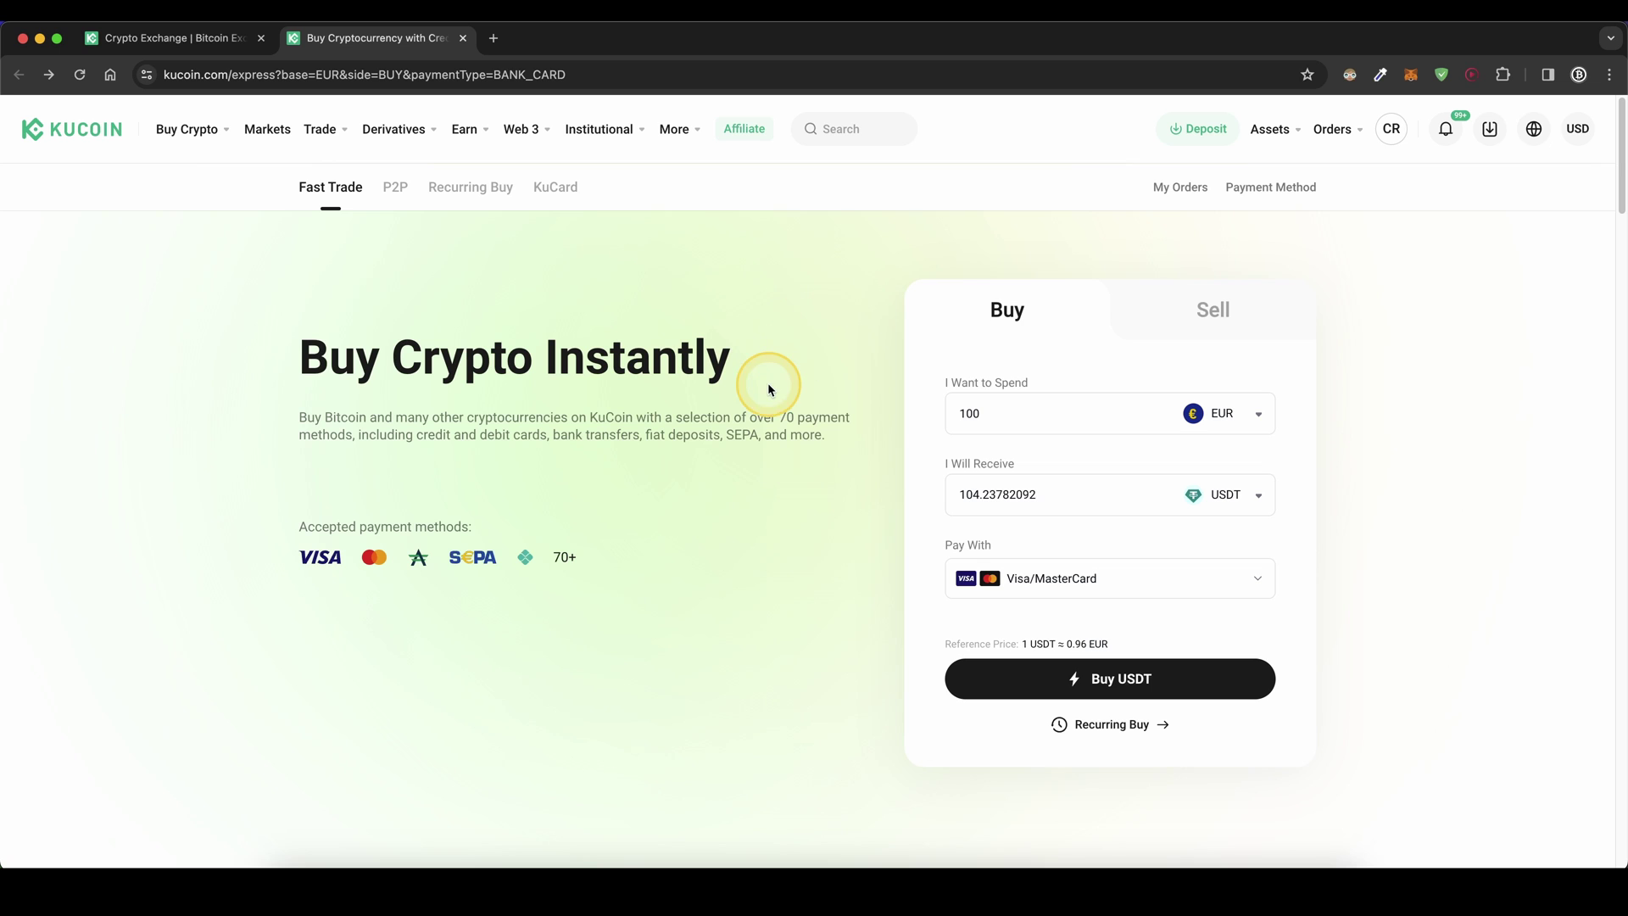
pyautogui.moveTo(1268, 129)
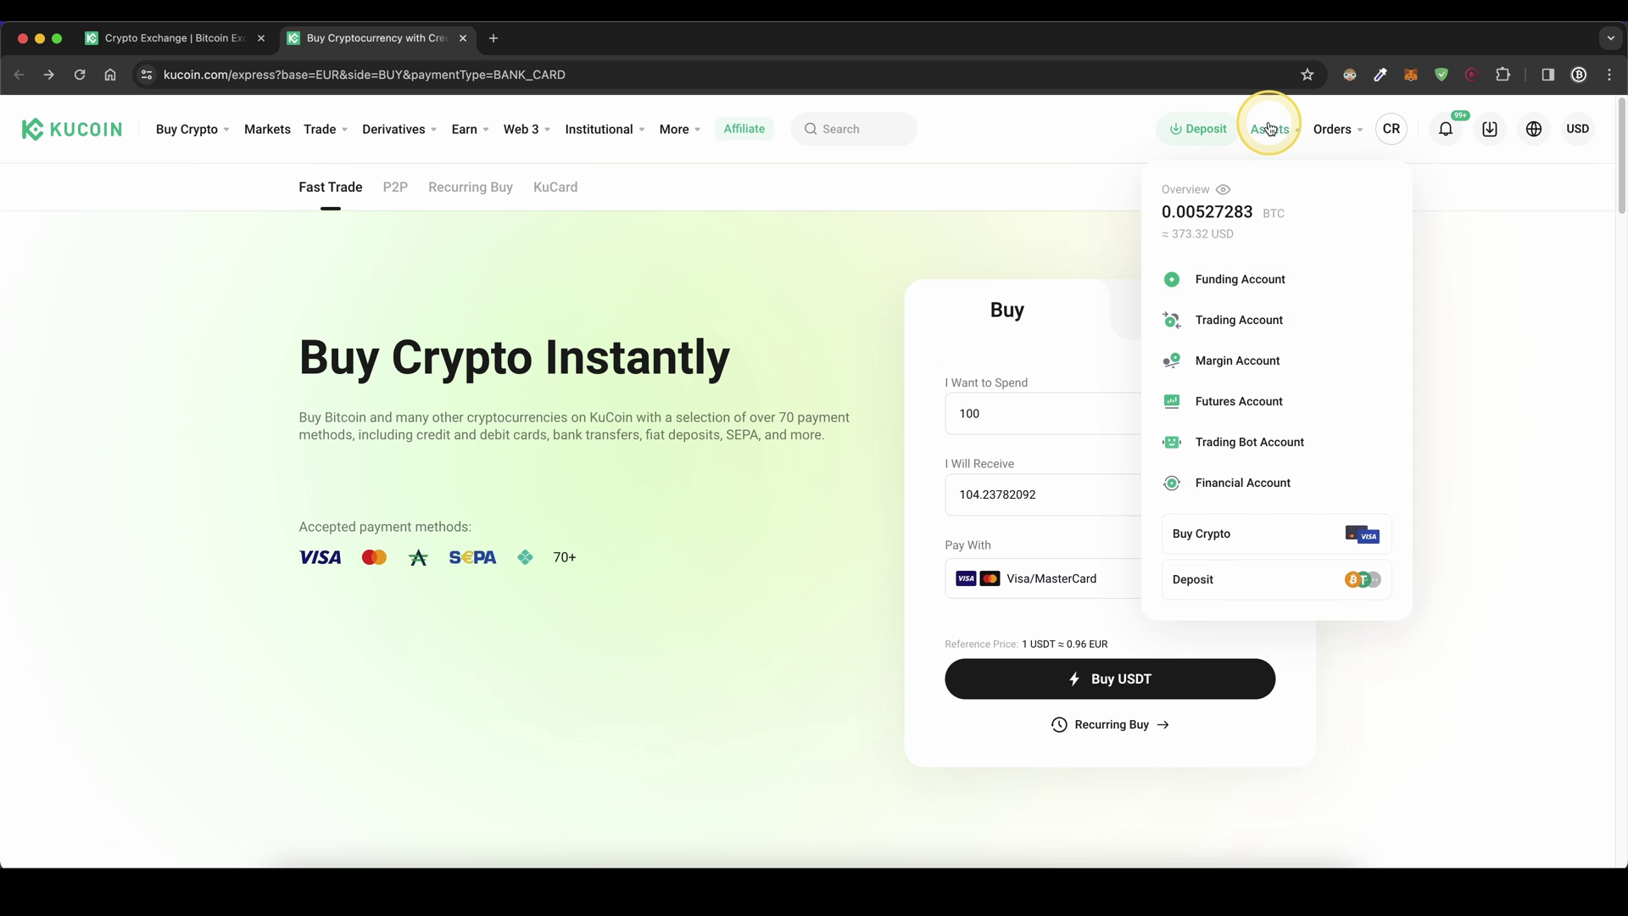
# Check the Funding Account: 373.13271406 USDT, total assets 0.00527709 BTC
pyautogui.click(1244, 287)
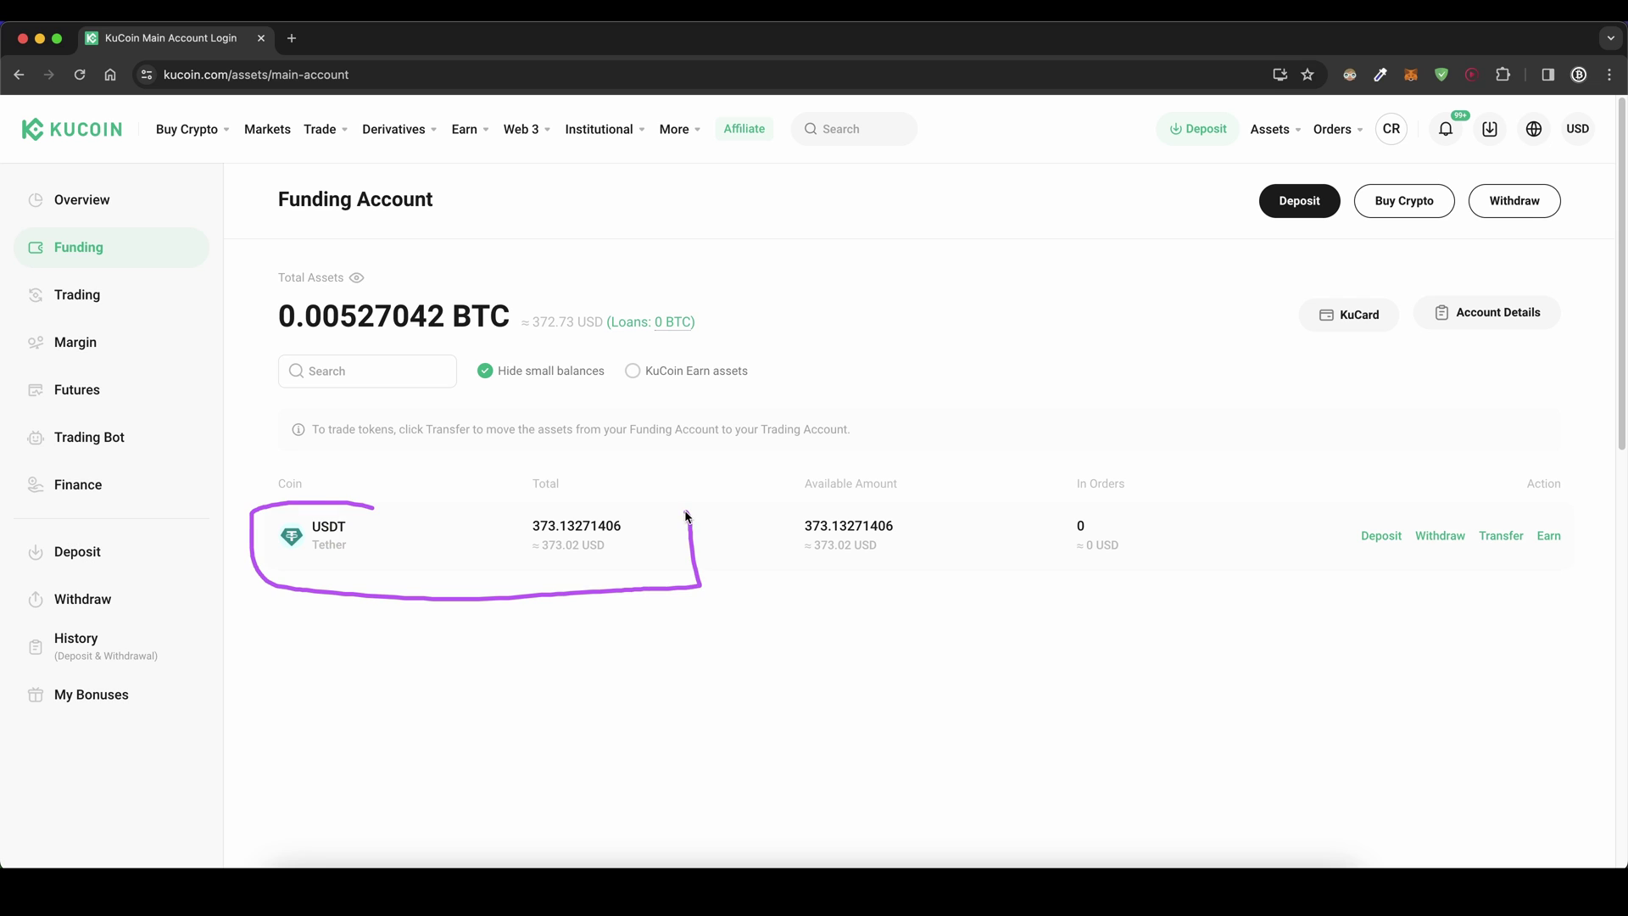
pyautogui.click(400, 488)
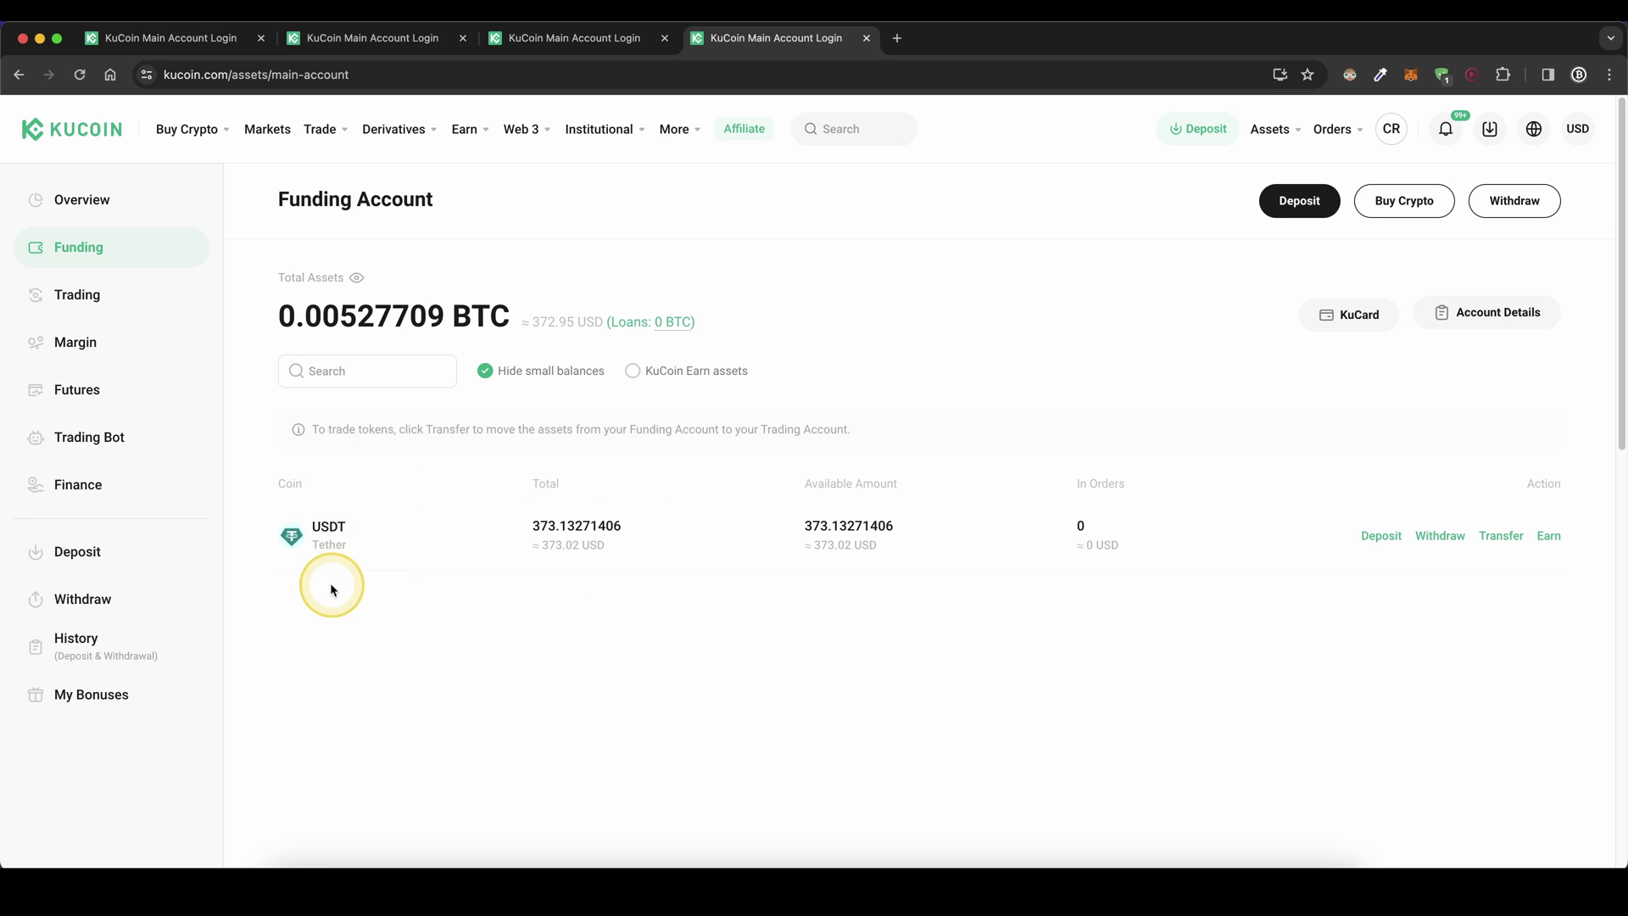
pyautogui.moveTo(271, 584); pyautogui.dragTo(721, 596)
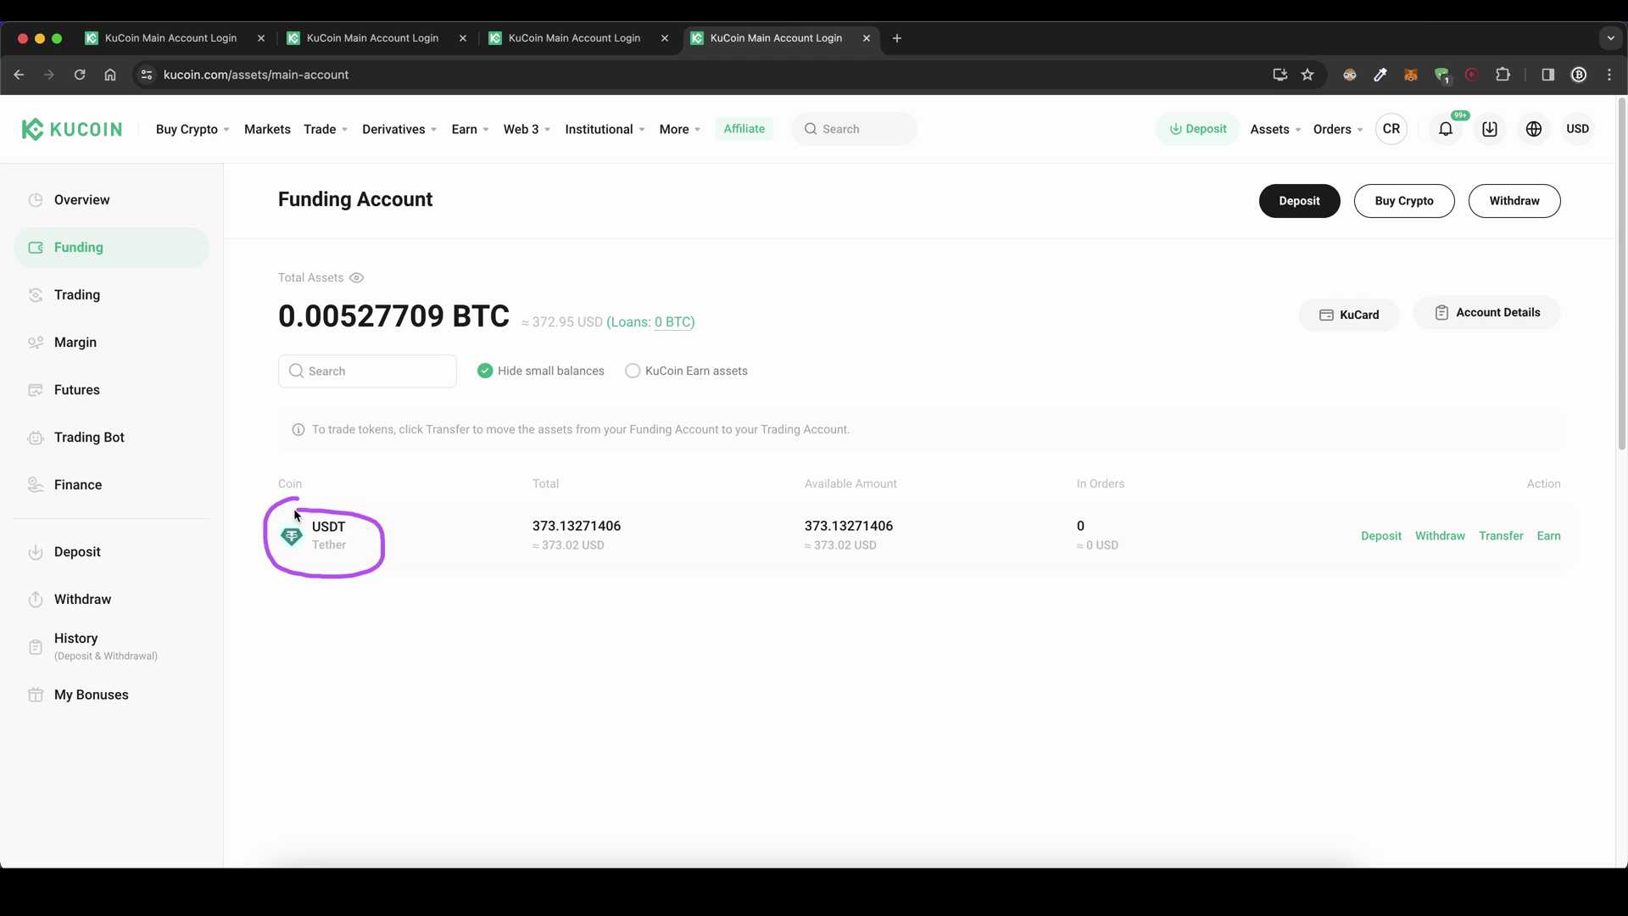
pyautogui.moveTo(353, 585)
pyautogui.mouseDown()
pyautogui.moveTo(287, 583)
pyautogui.moveTo(512, 679)
pyautogui.moveTo(511, 593)
pyautogui.mouseUp()
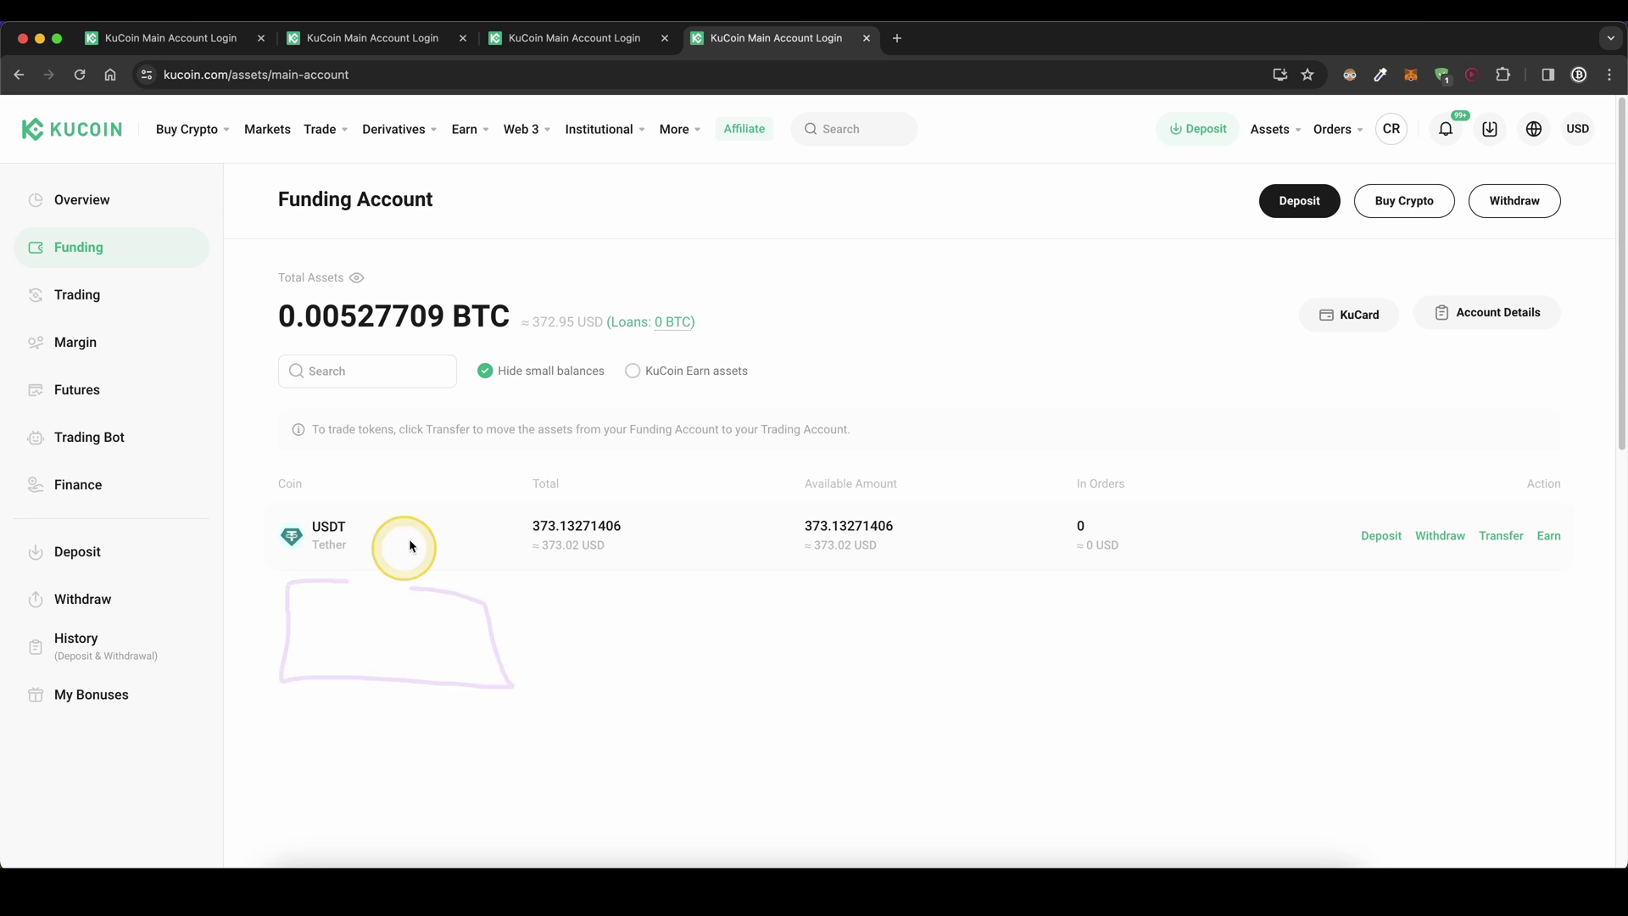
# Set Convert to pay with ADA and receive USDT, then return to the Funding Account
pyautogui.moveTo(323, 134)
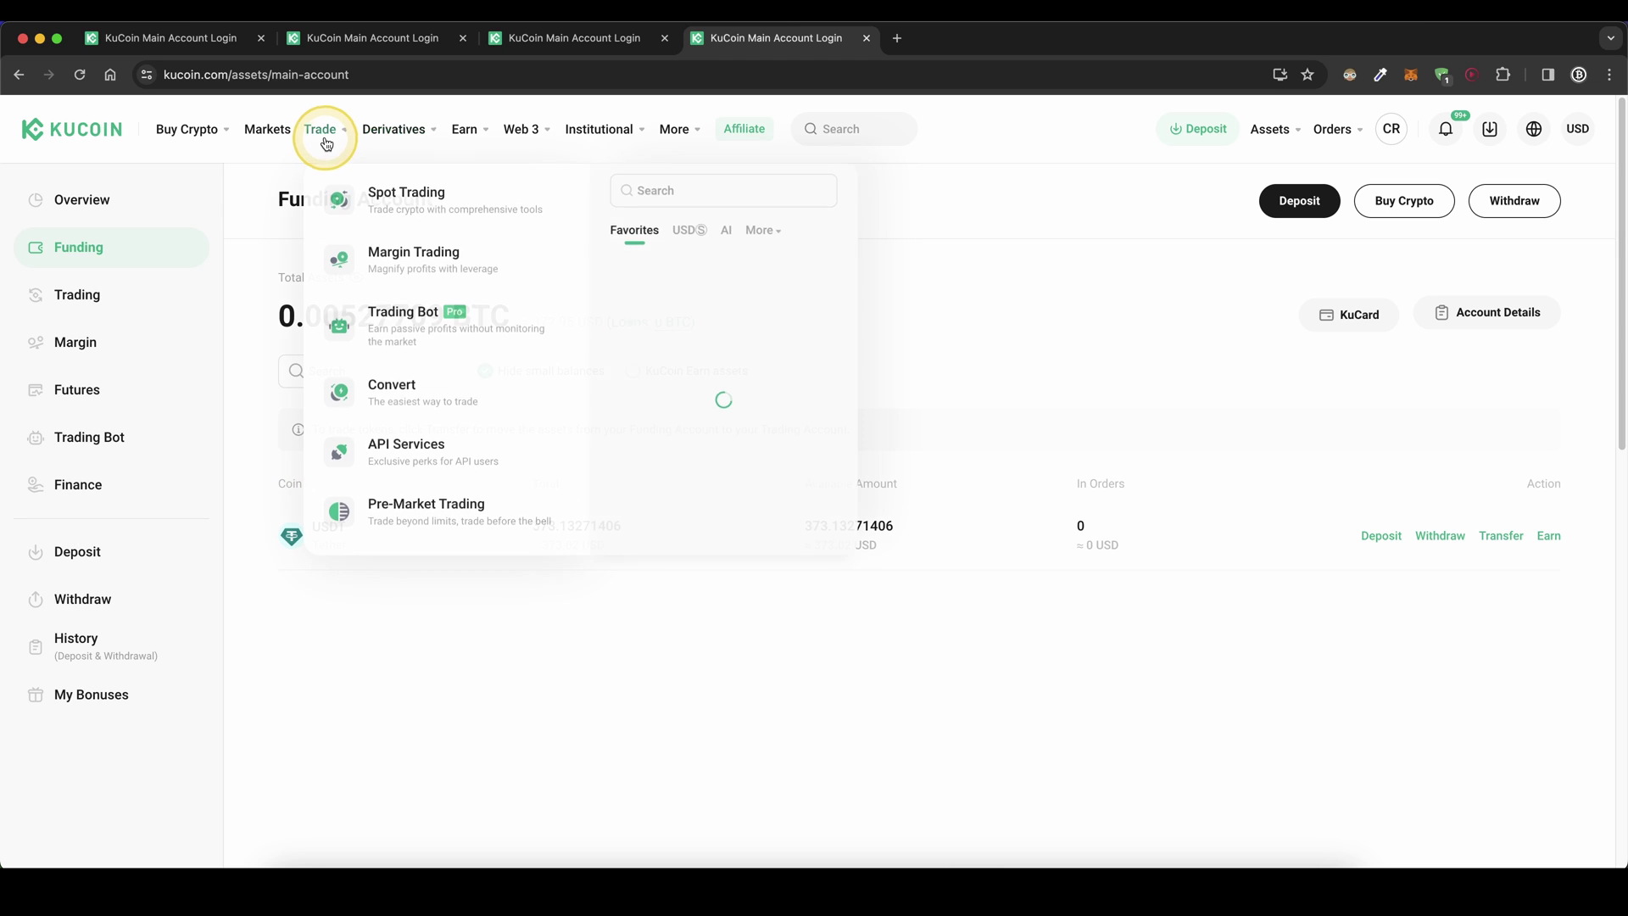
pyautogui.click(418, 390)
pyautogui.click(941, 405)
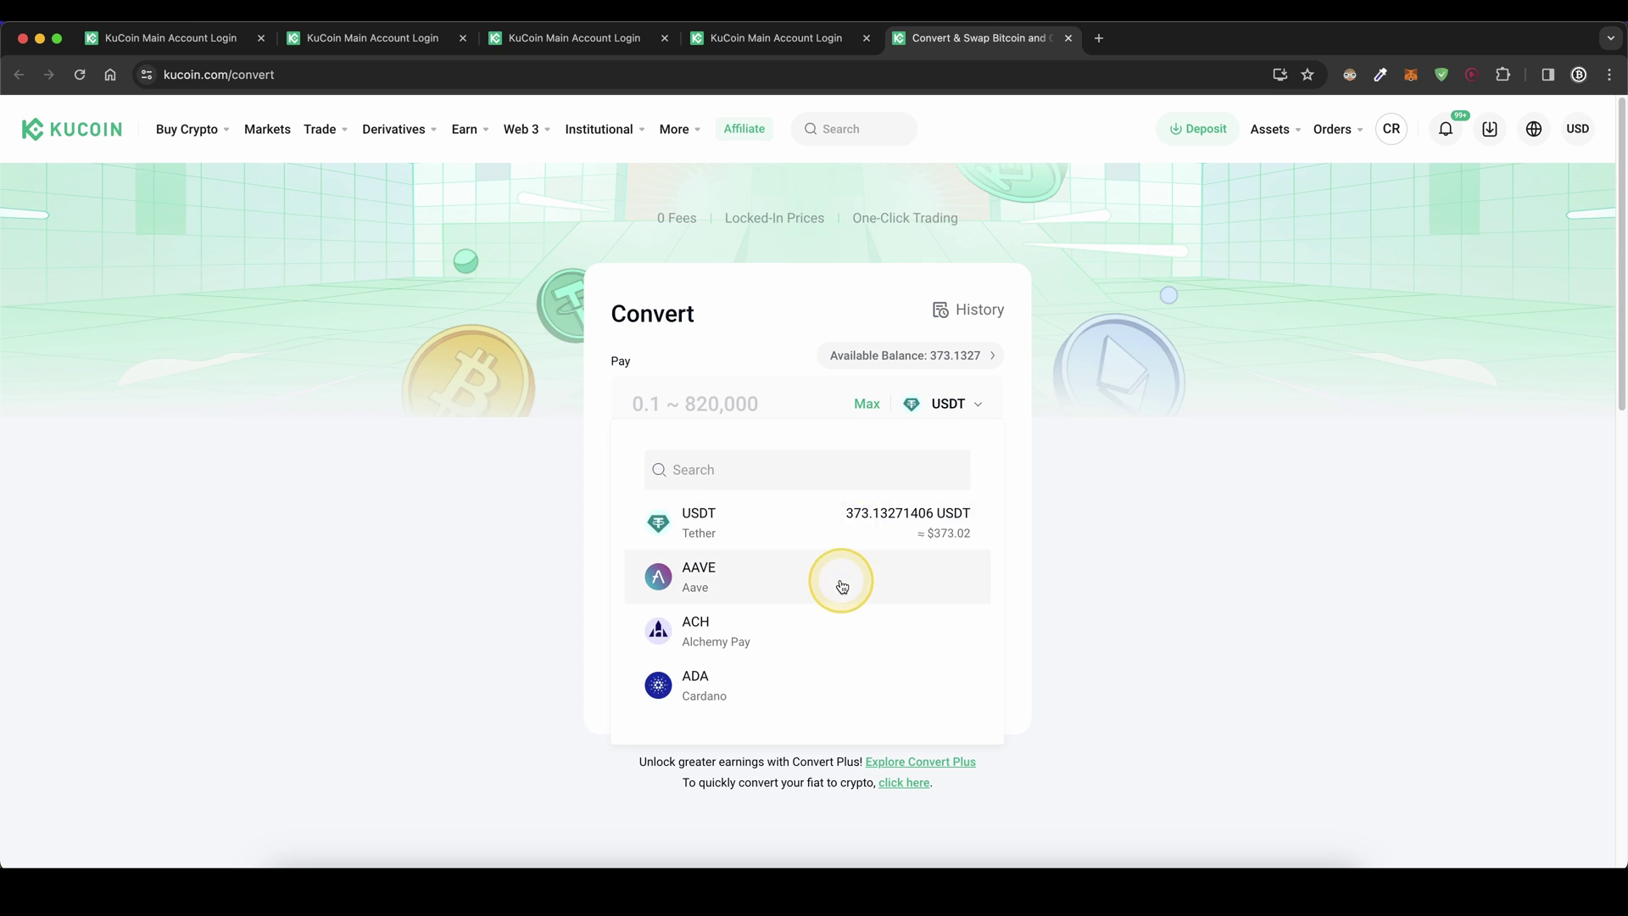
pyautogui.scroll(-1, 778, 642)
pyautogui.click(779, 644)
pyautogui.click(950, 540)
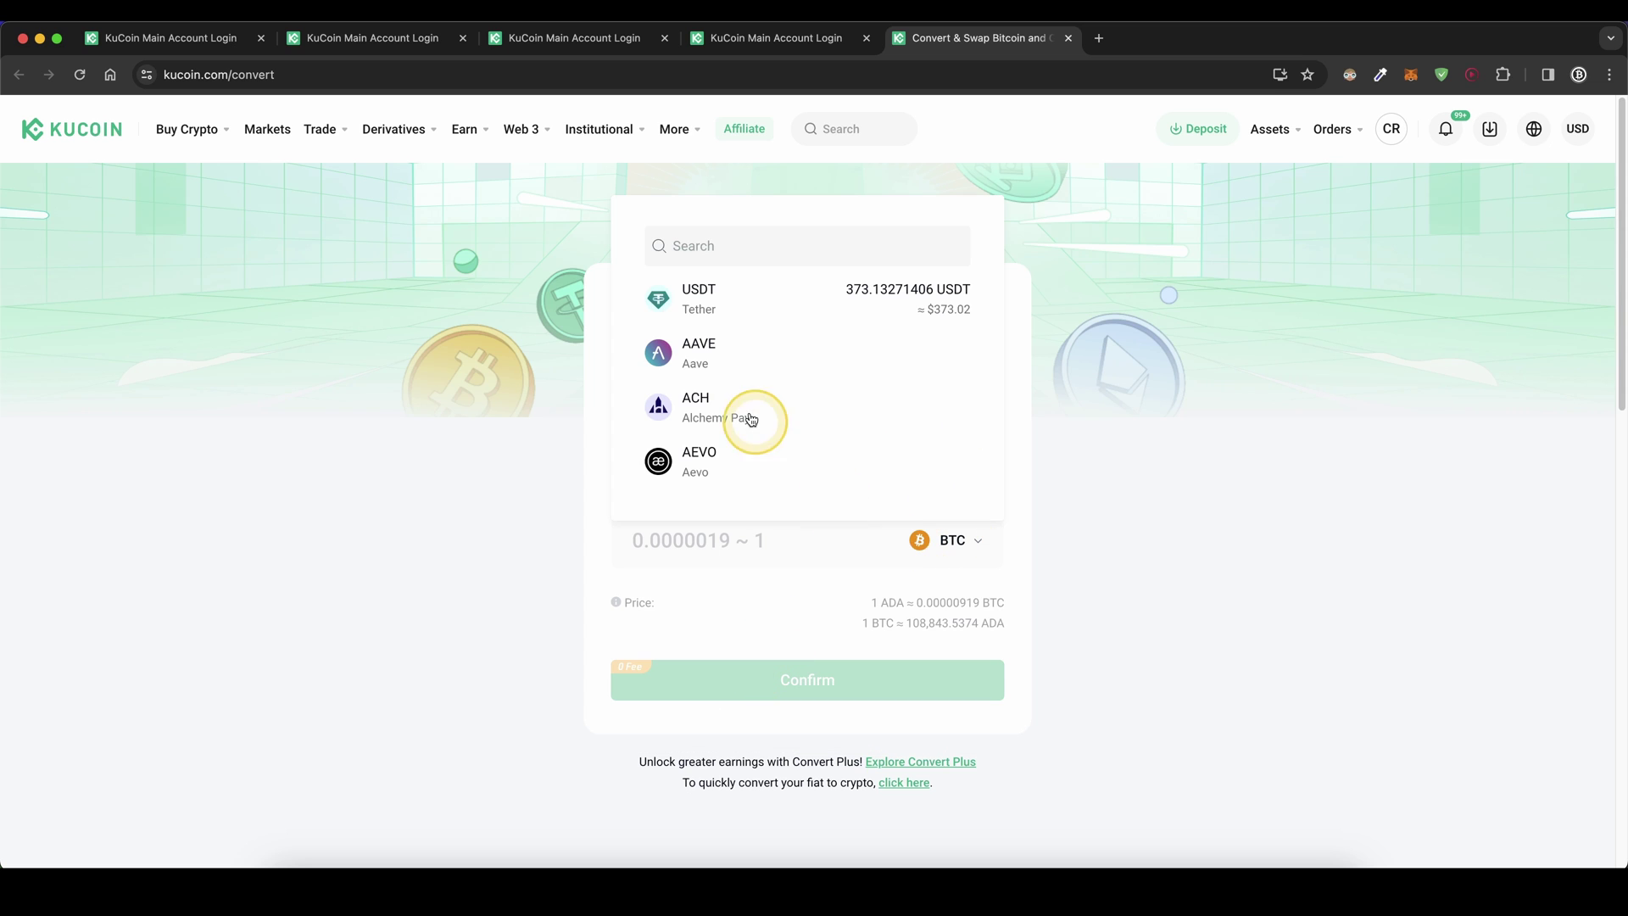
pyautogui.click(732, 306)
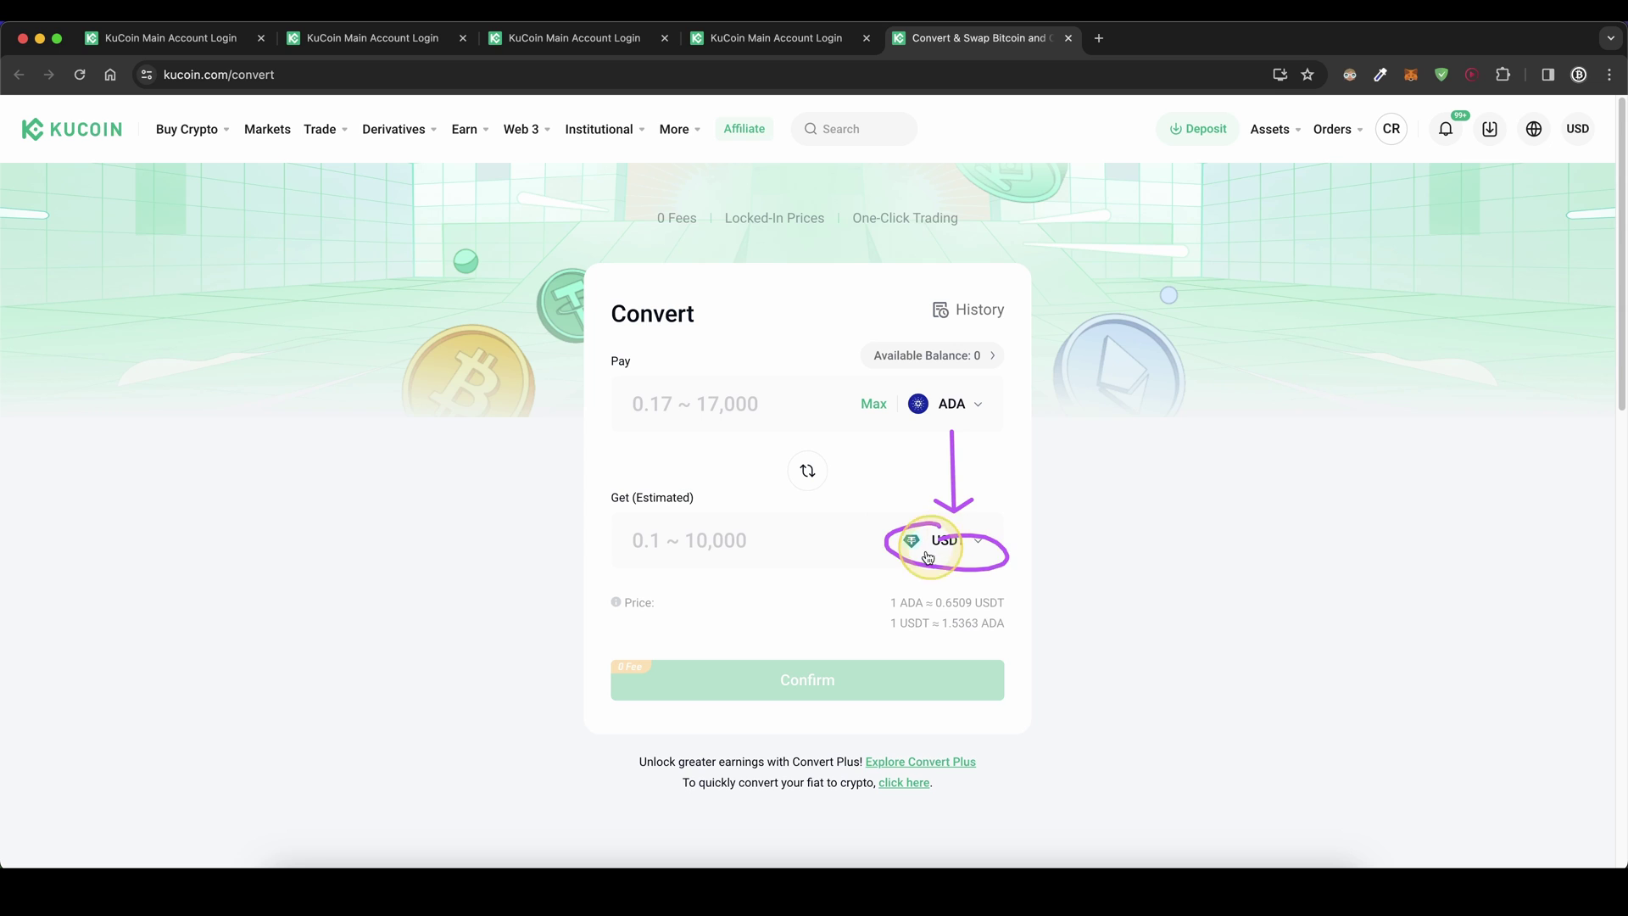
pyautogui.moveTo(1269, 142)
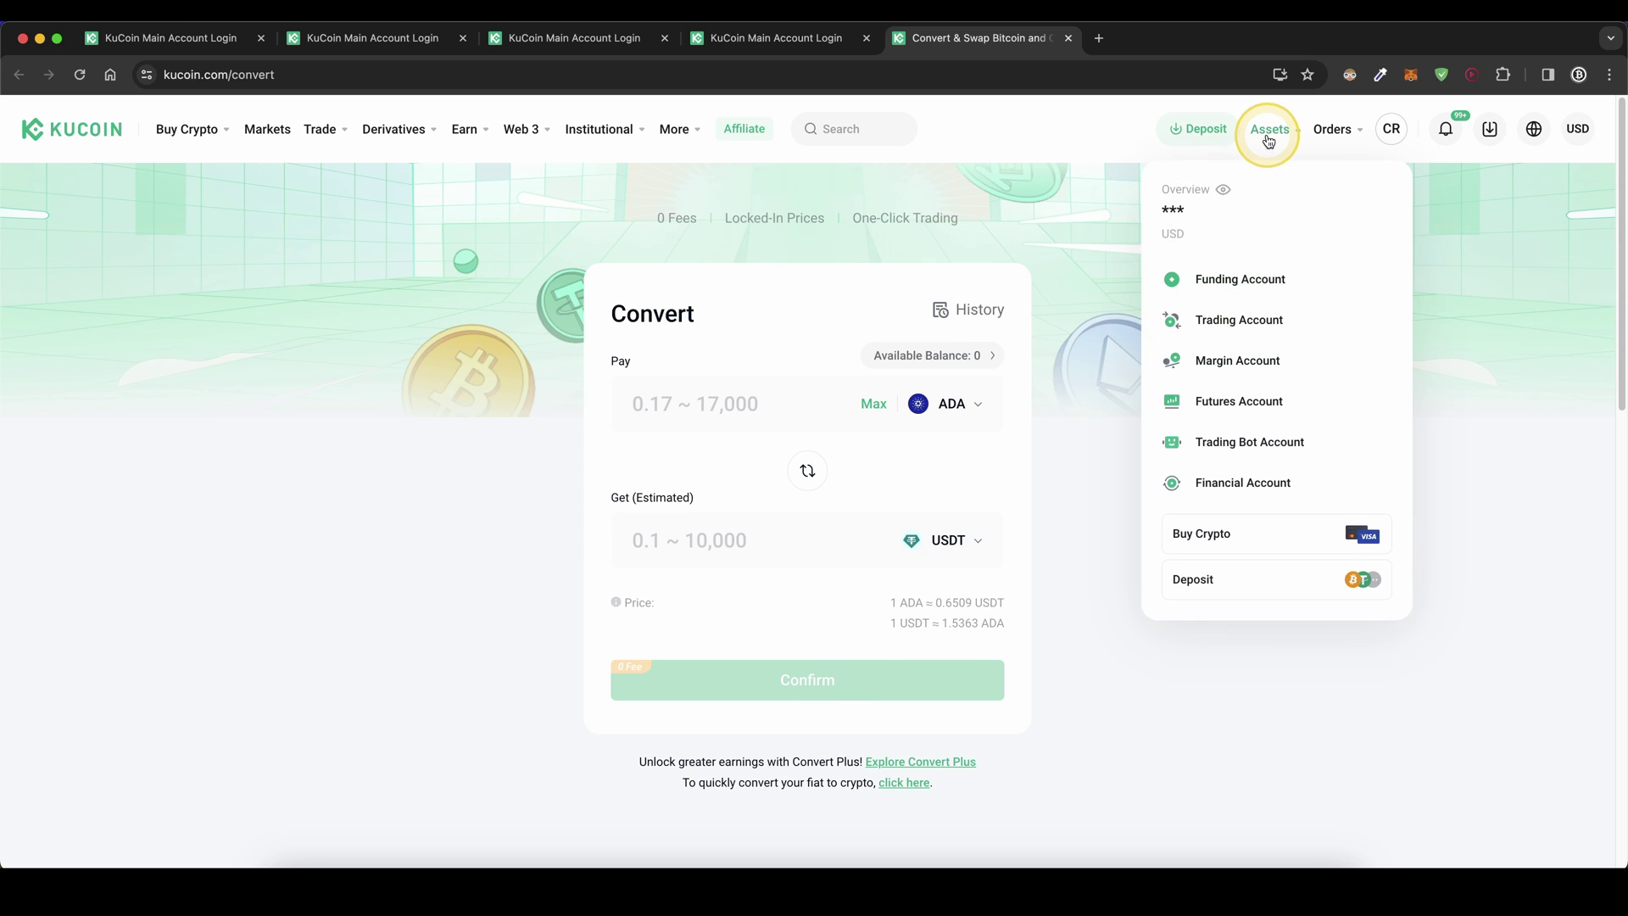
pyautogui.click(1267, 281)
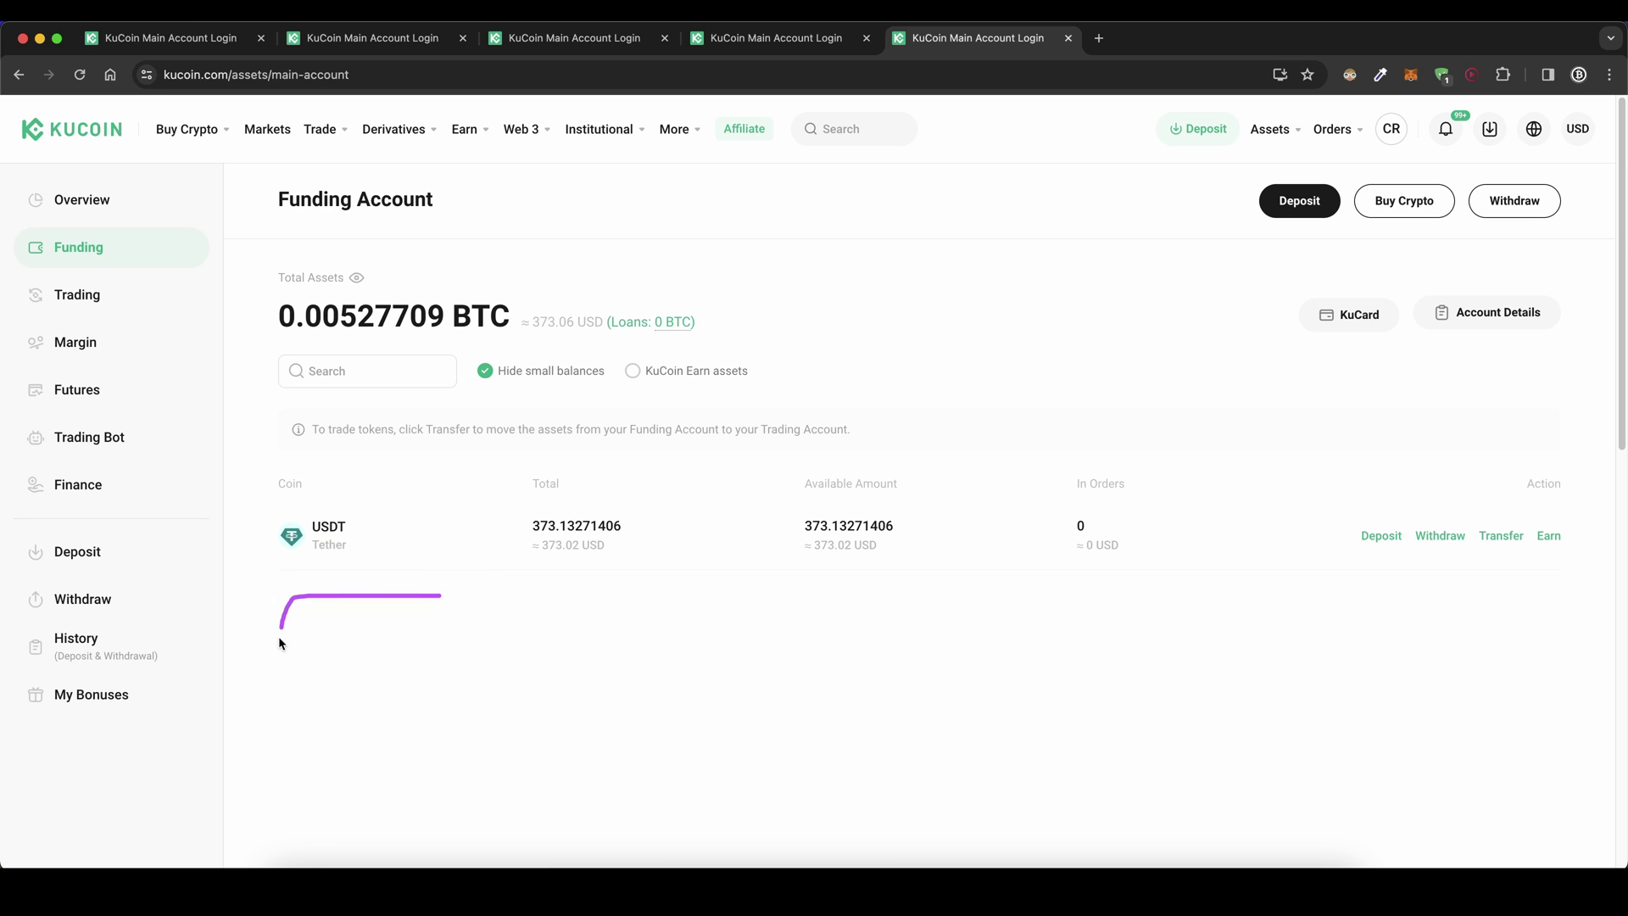
pyautogui.moveTo(885, 609); pyautogui.dragTo(1450, 544)
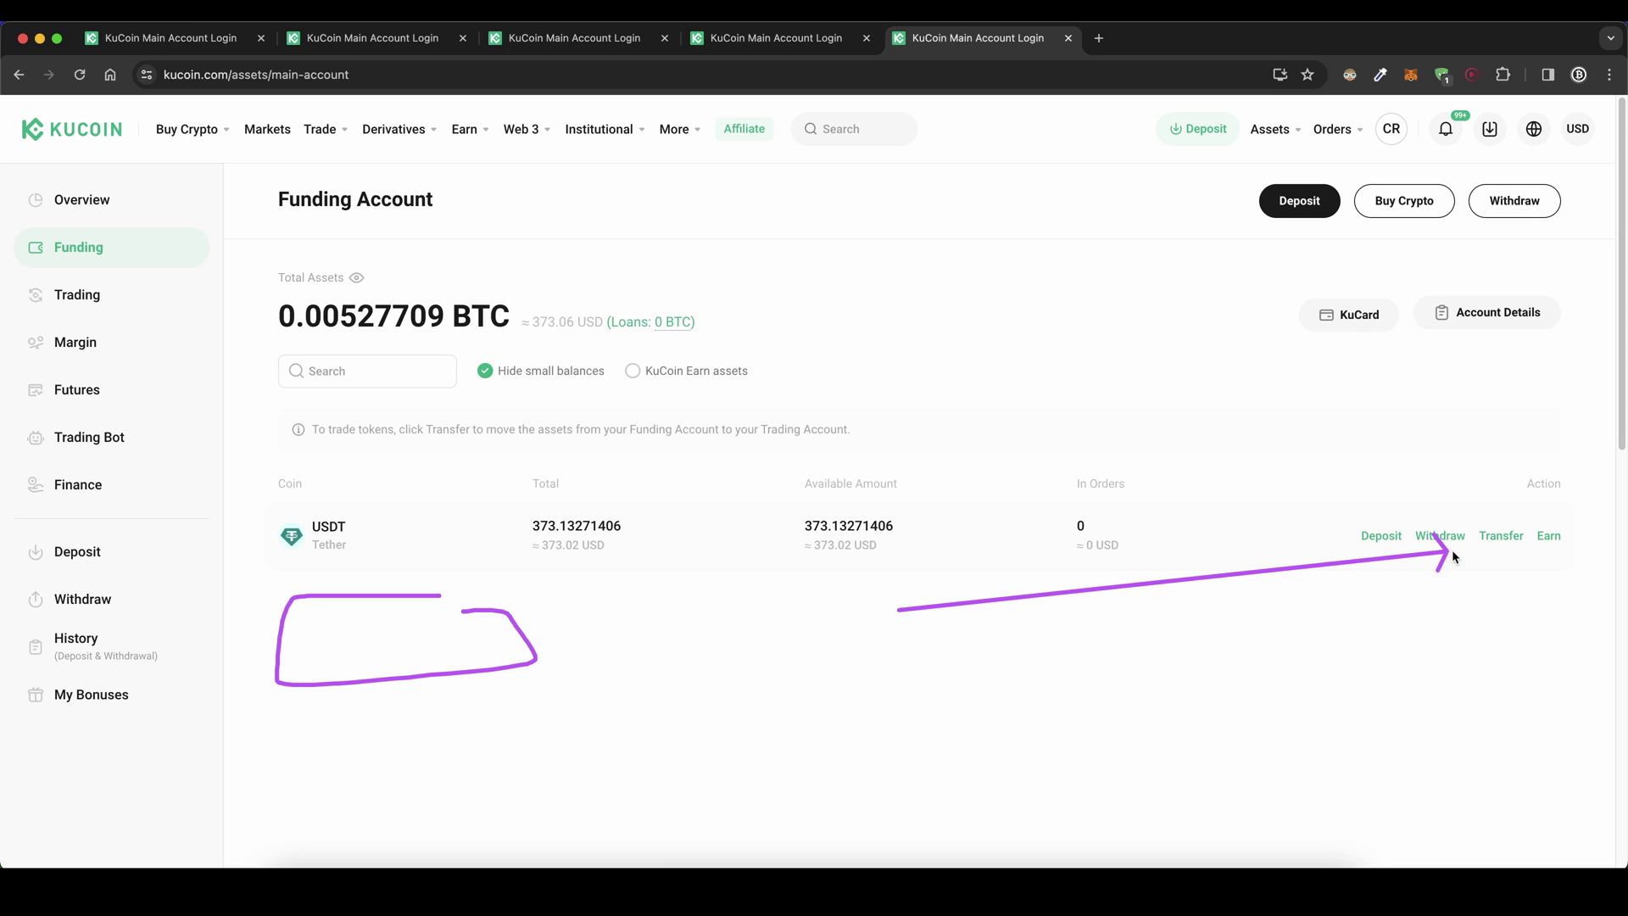
pyautogui.click(1496, 536)
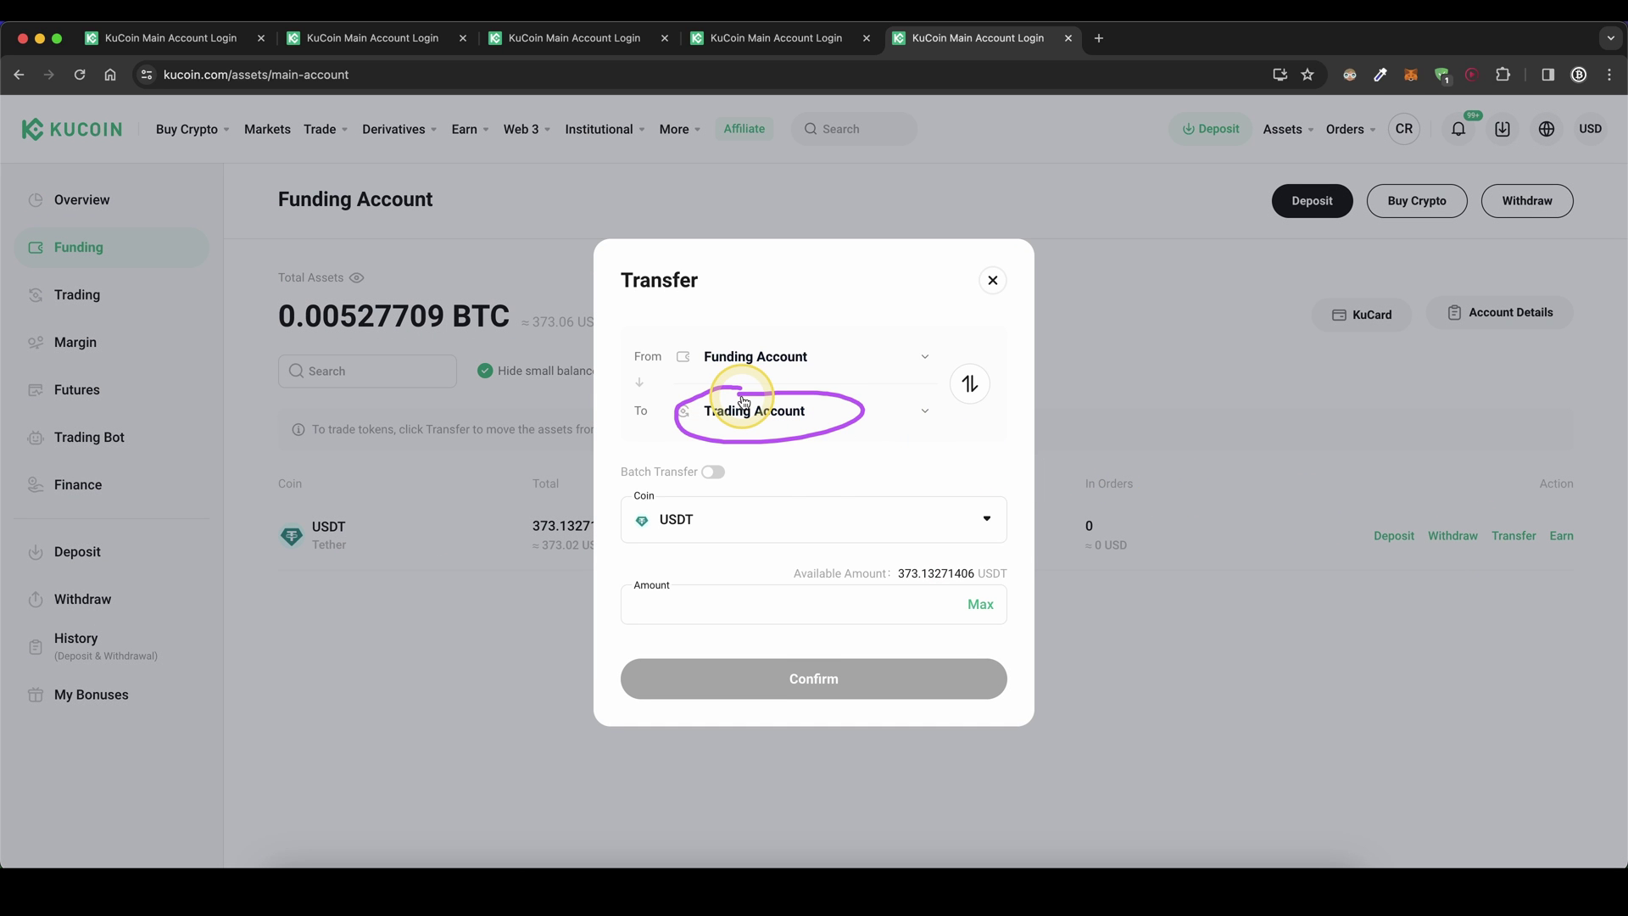
pyautogui.click(783, 511)
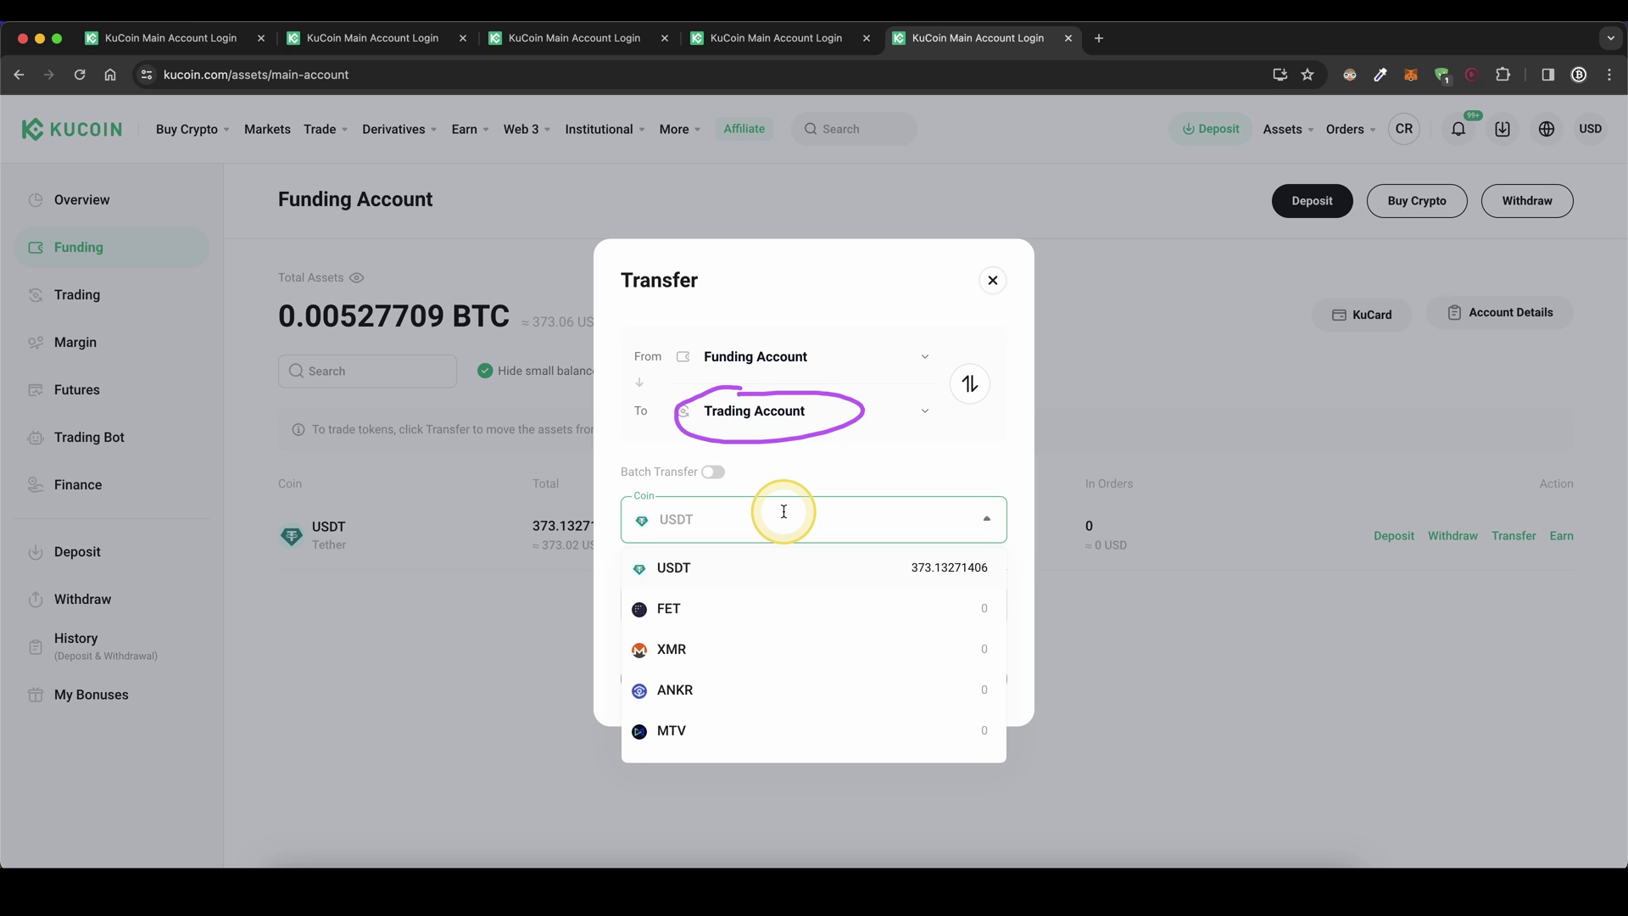
pyautogui.write('eur')
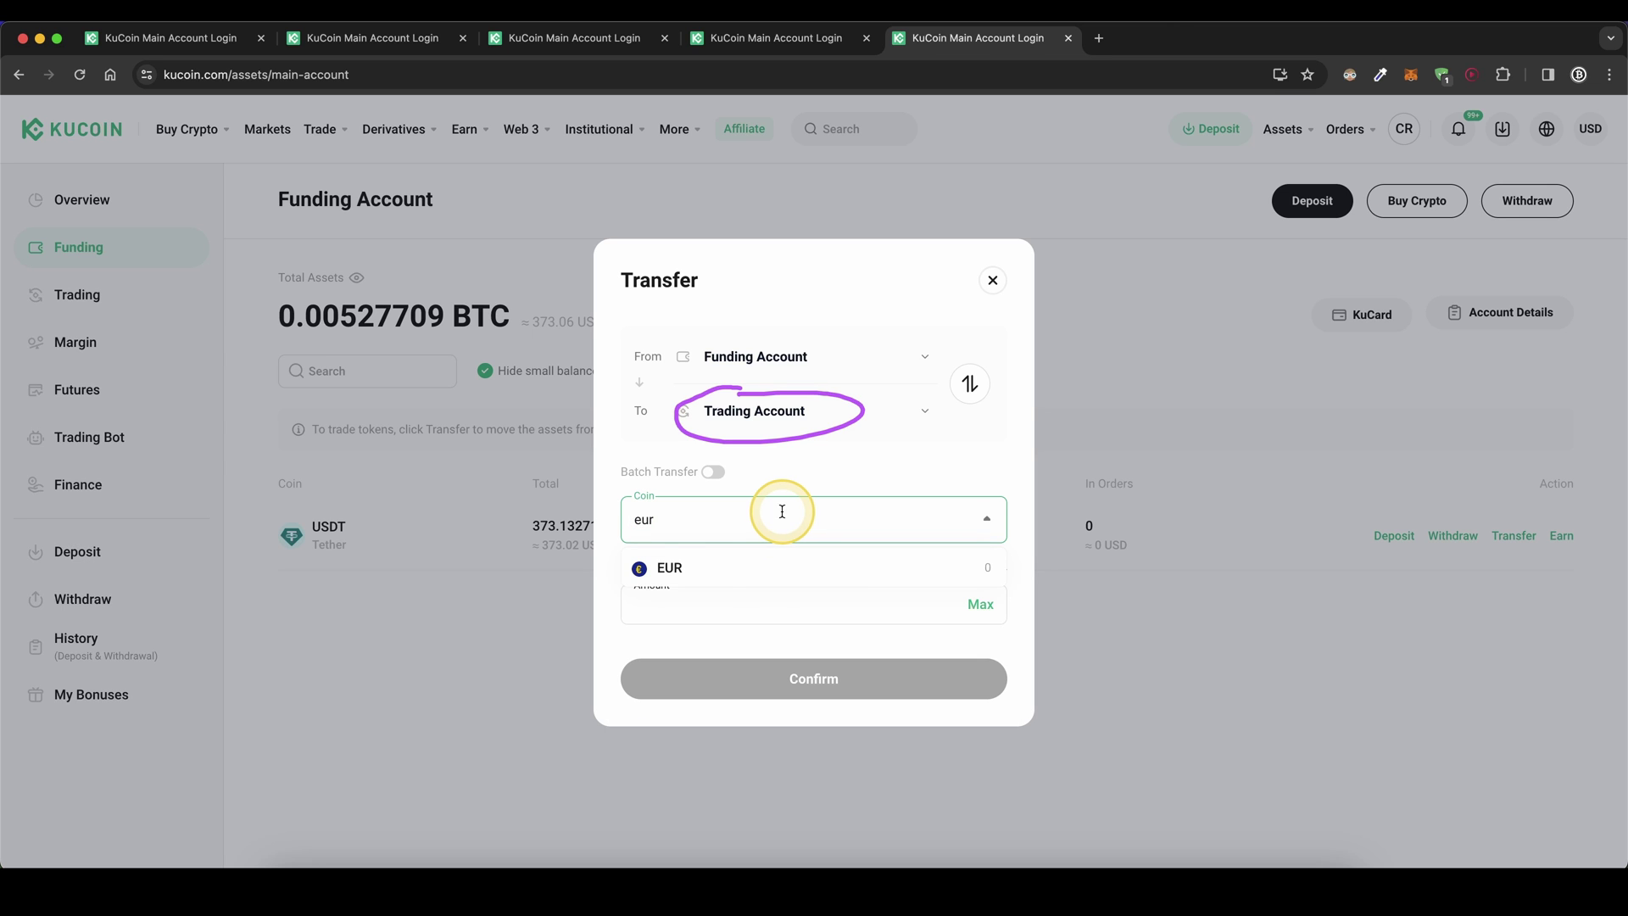
pyautogui.click(723, 563)
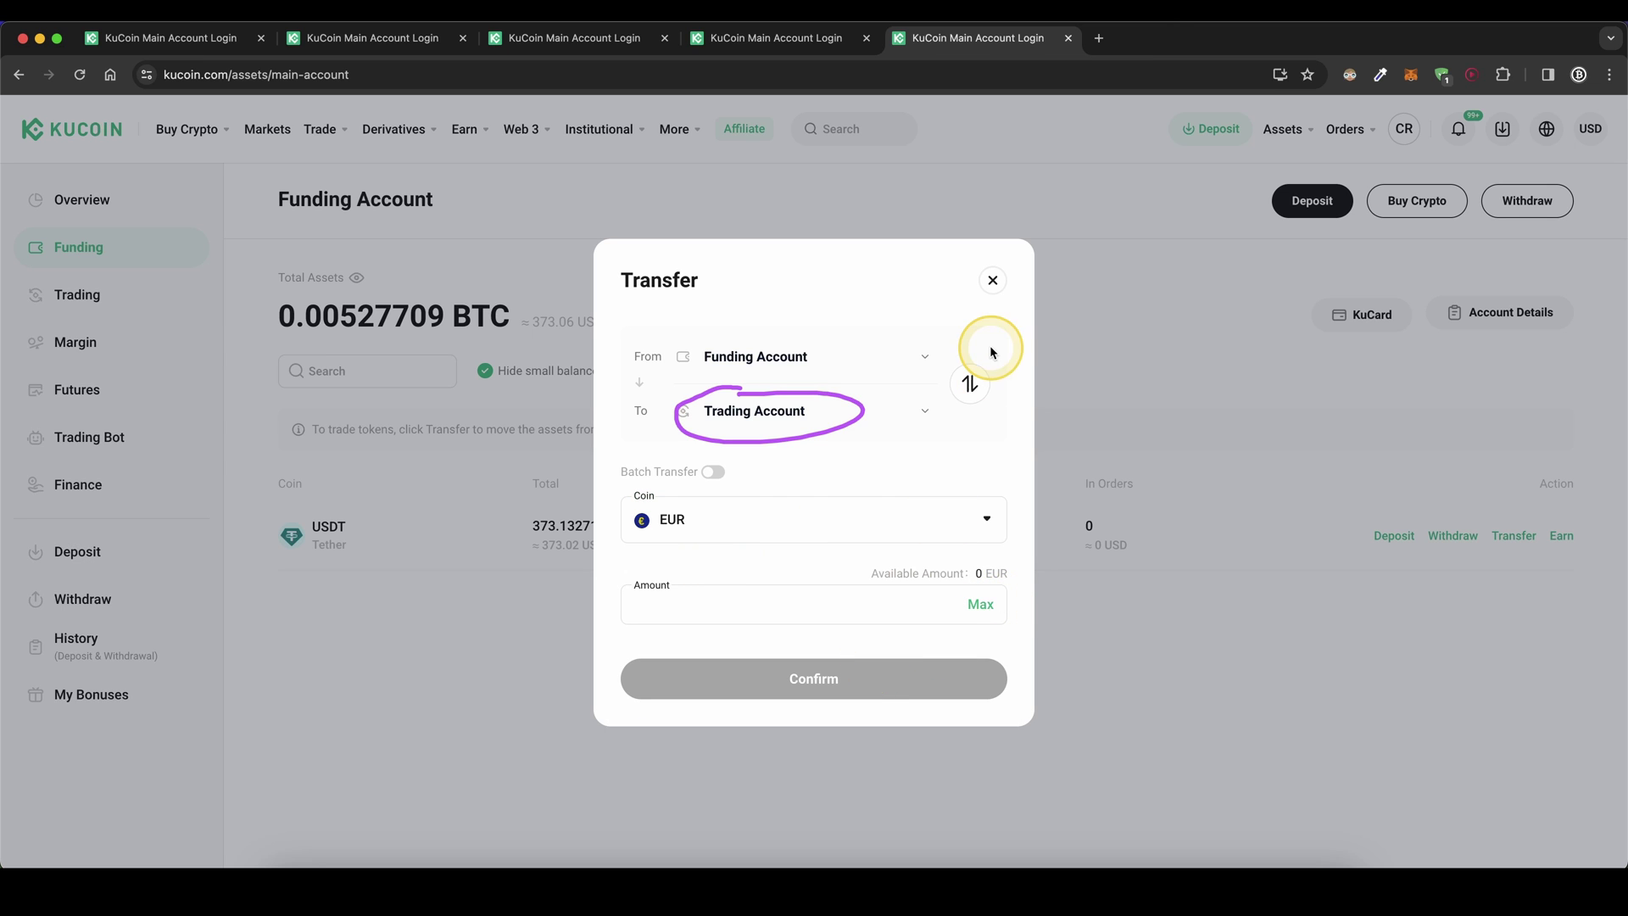
pyautogui.click(990, 282)
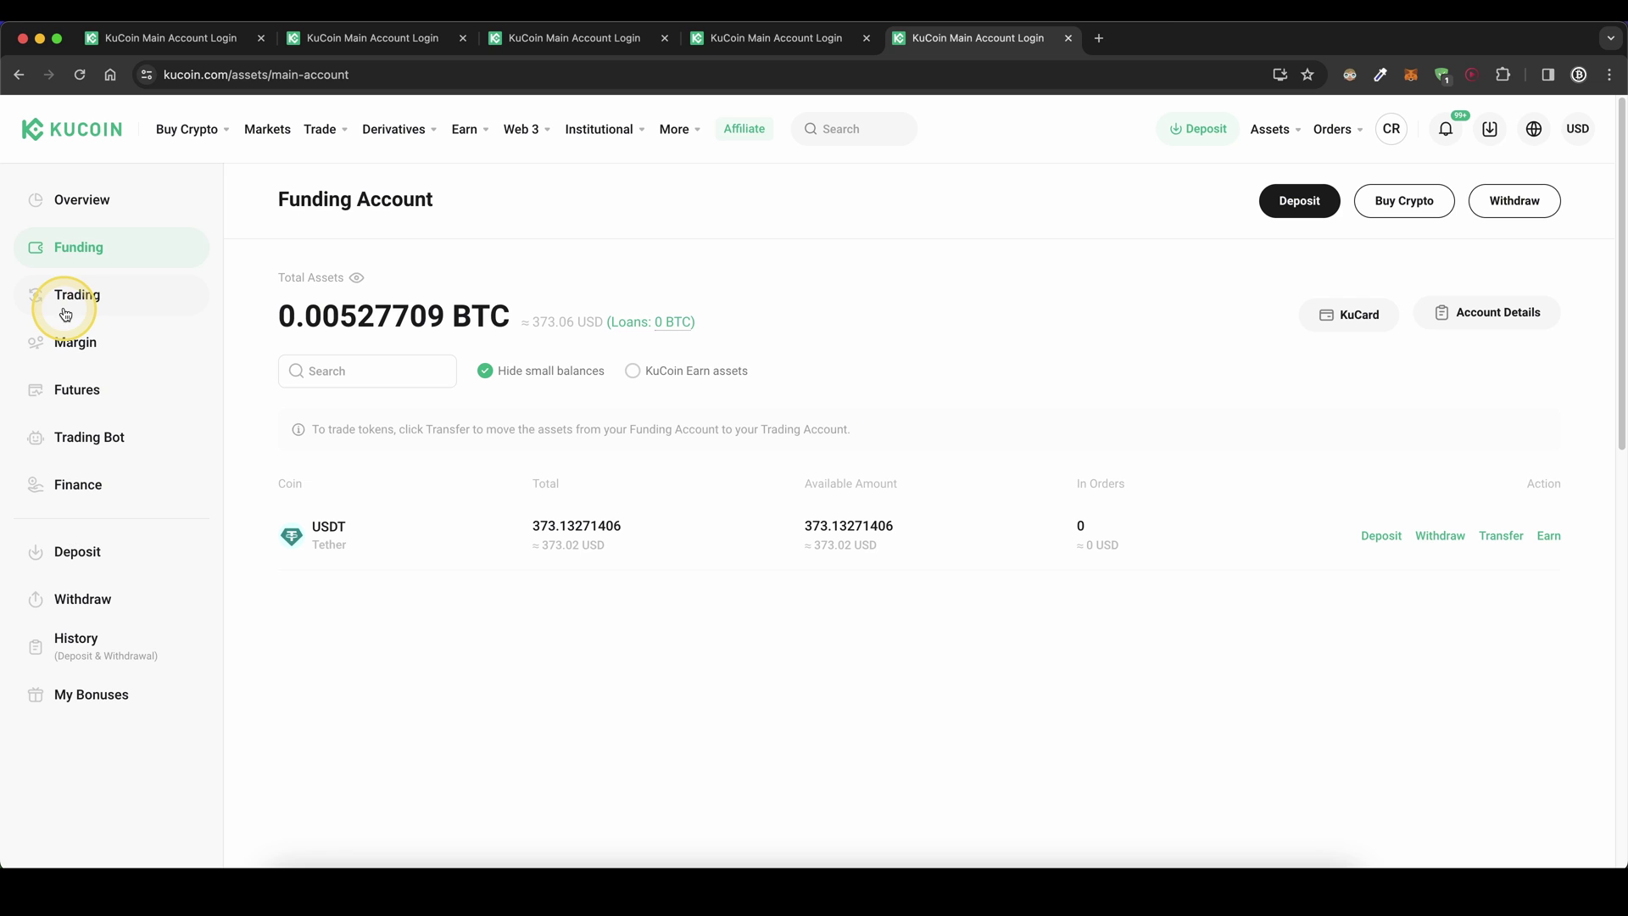
# Switch spot trading to the USDT/EUR pair and make the buy order a Market order
pyautogui.moveTo(325, 130)
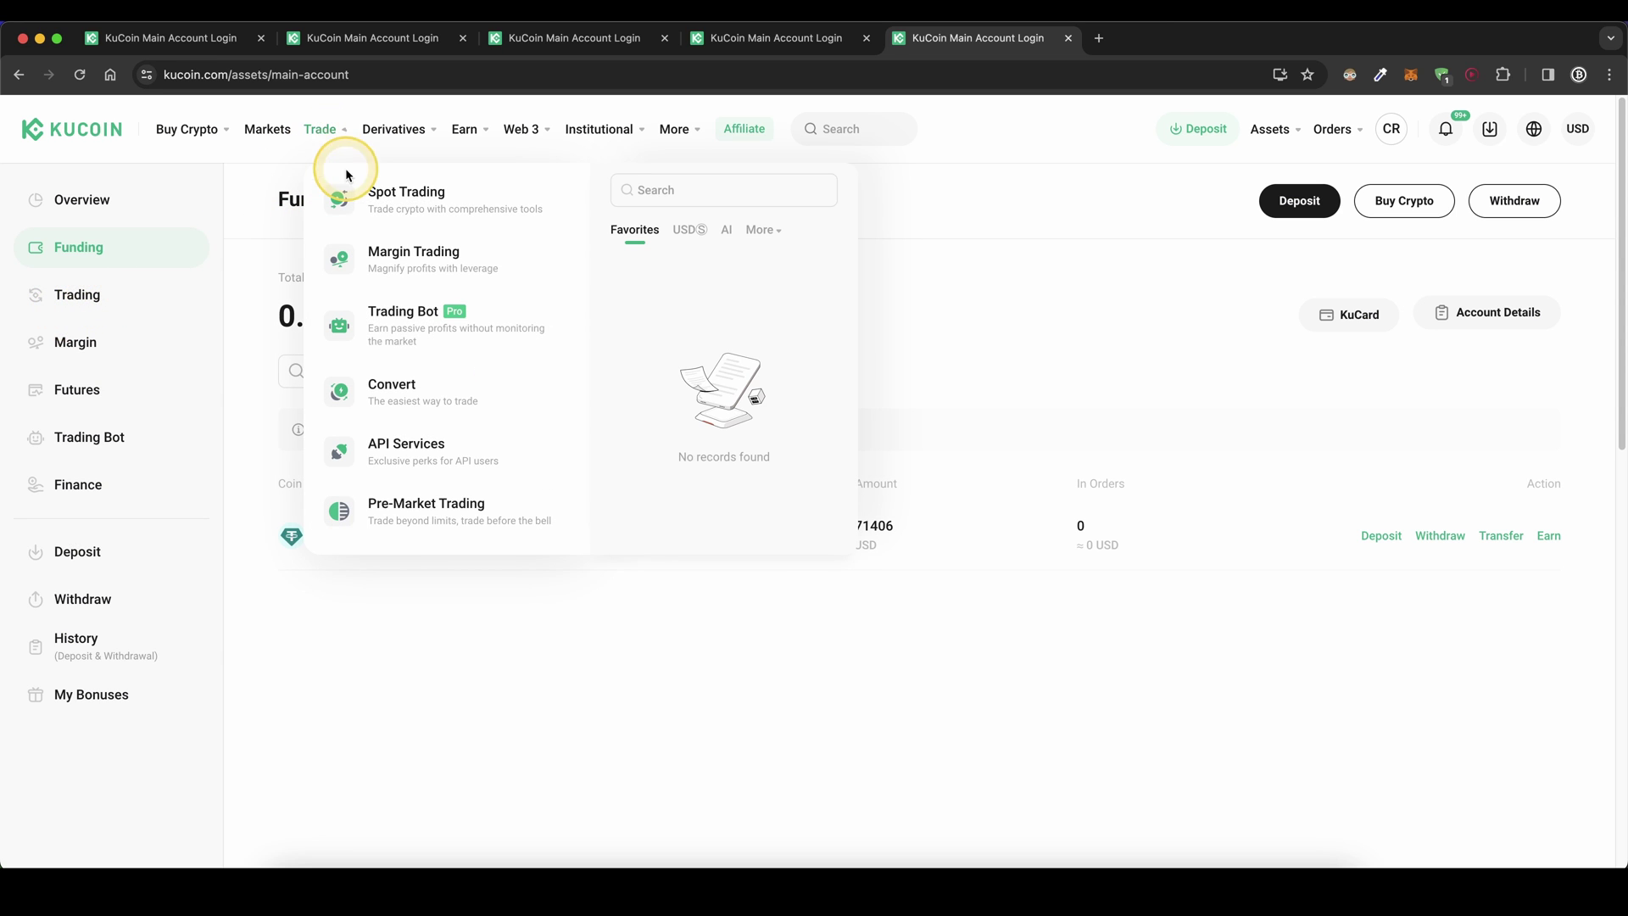
pyautogui.click(383, 211)
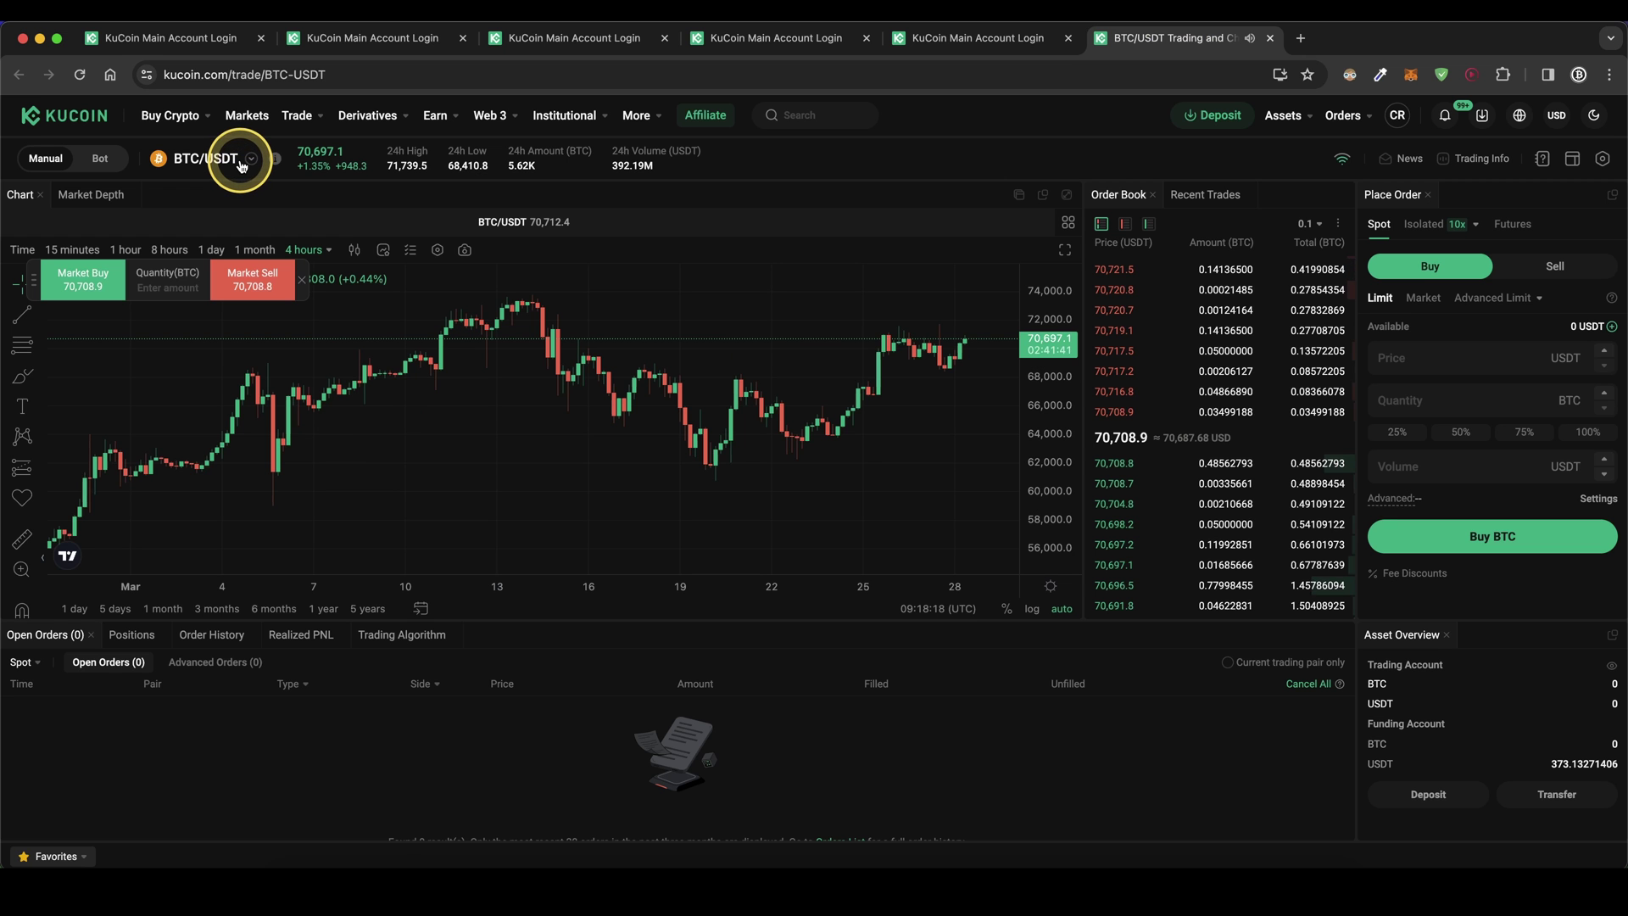
pyautogui.moveTo(238, 168)
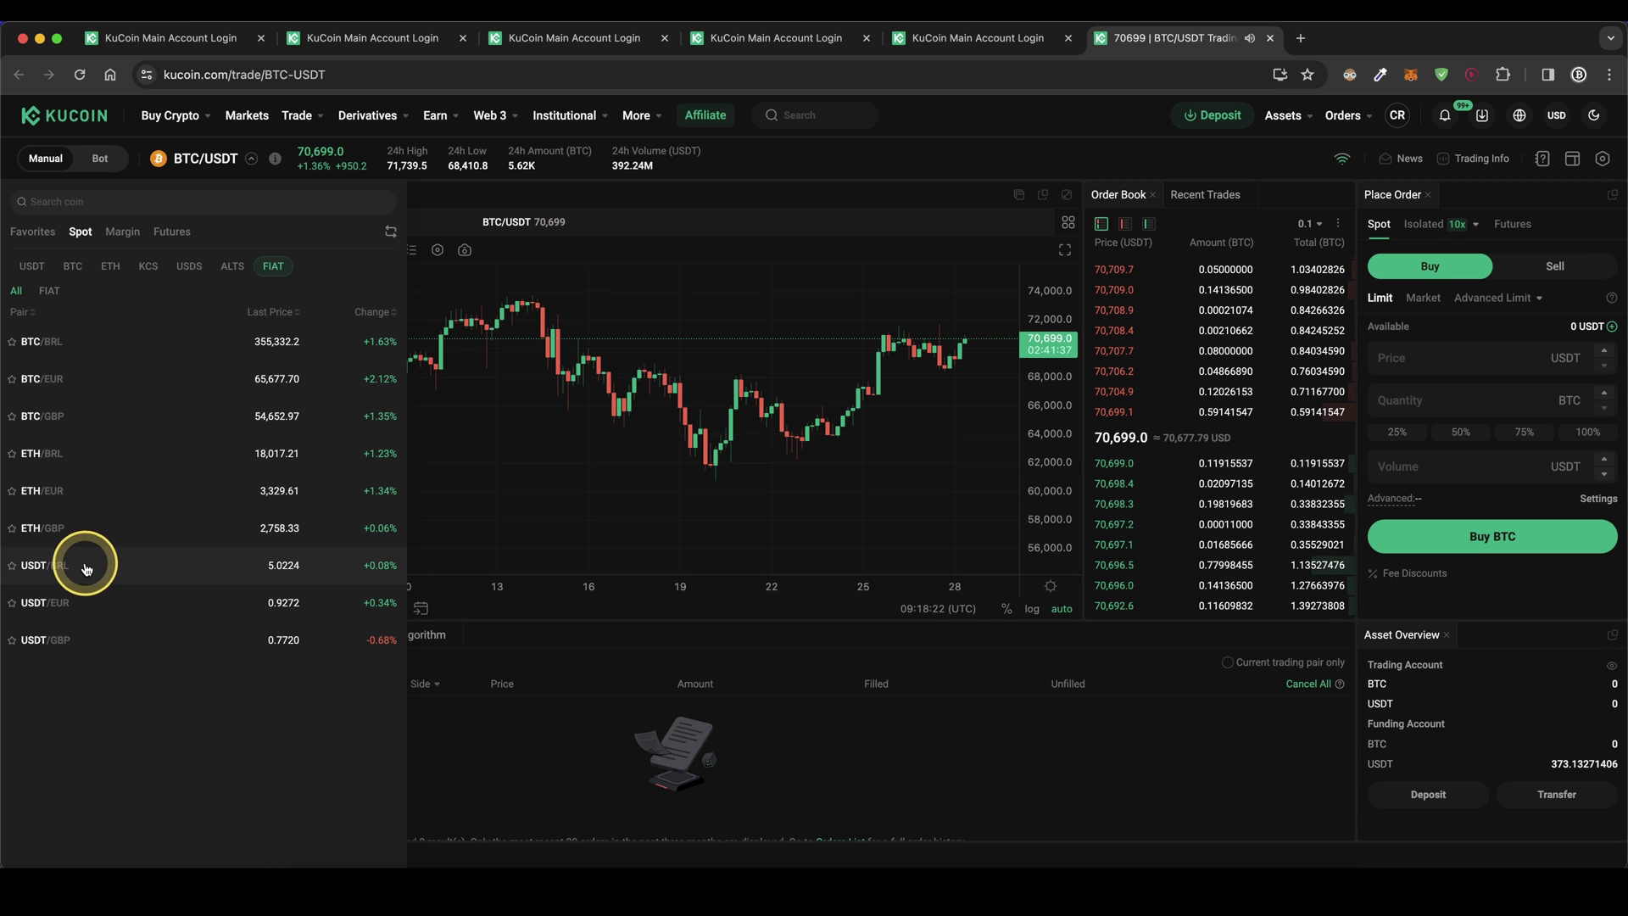
pyautogui.click(65, 607)
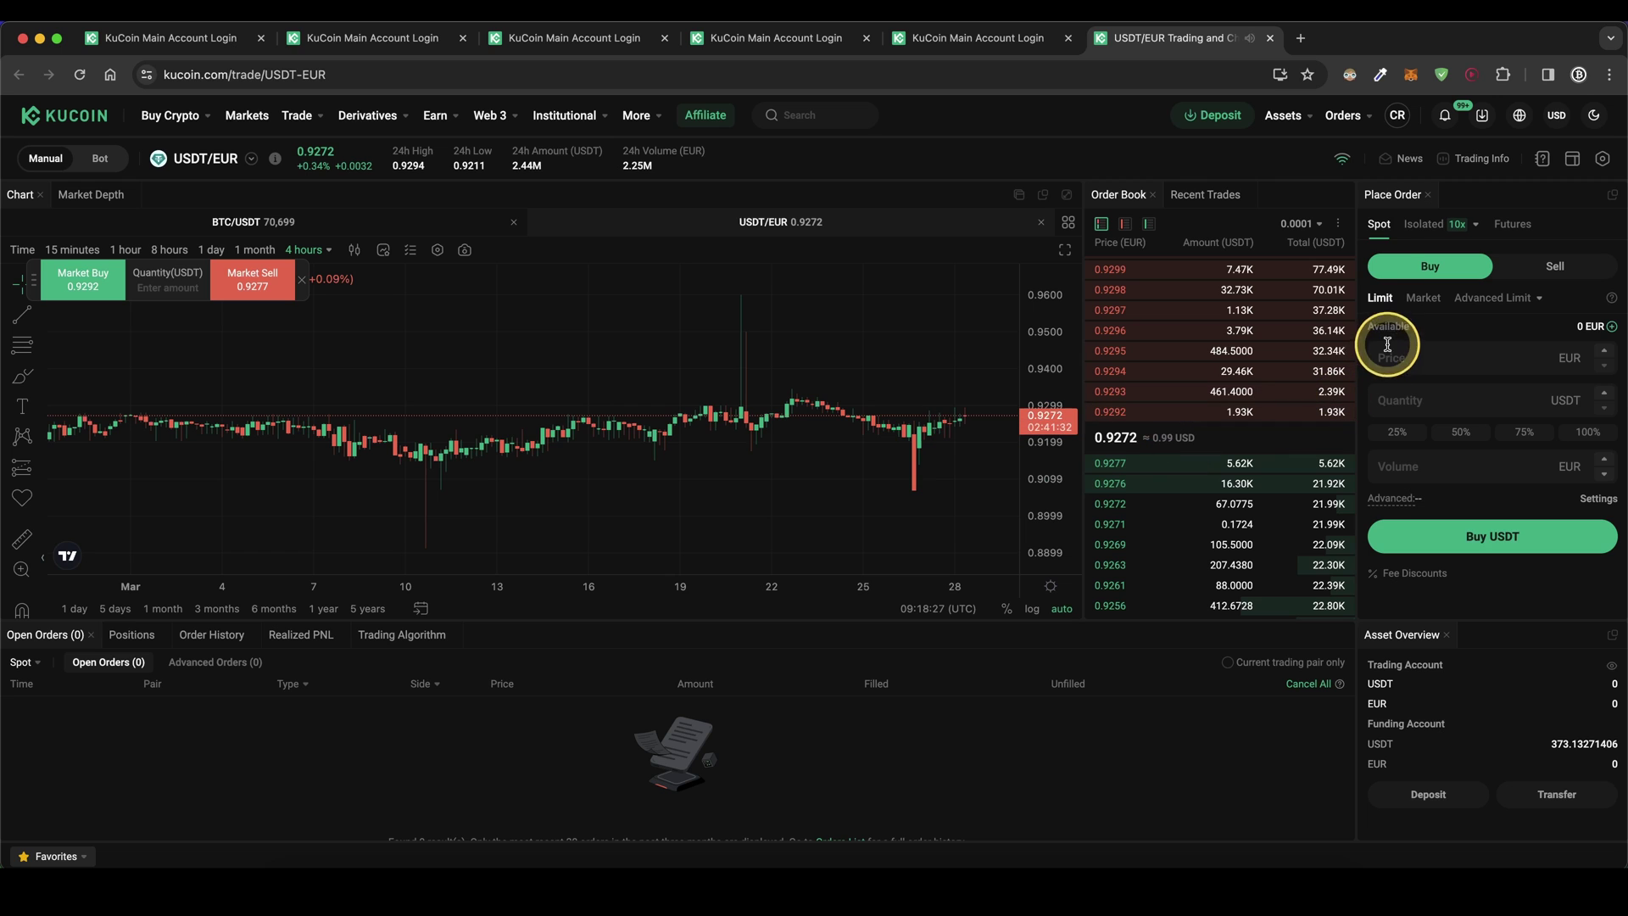
pyautogui.click(1394, 225)
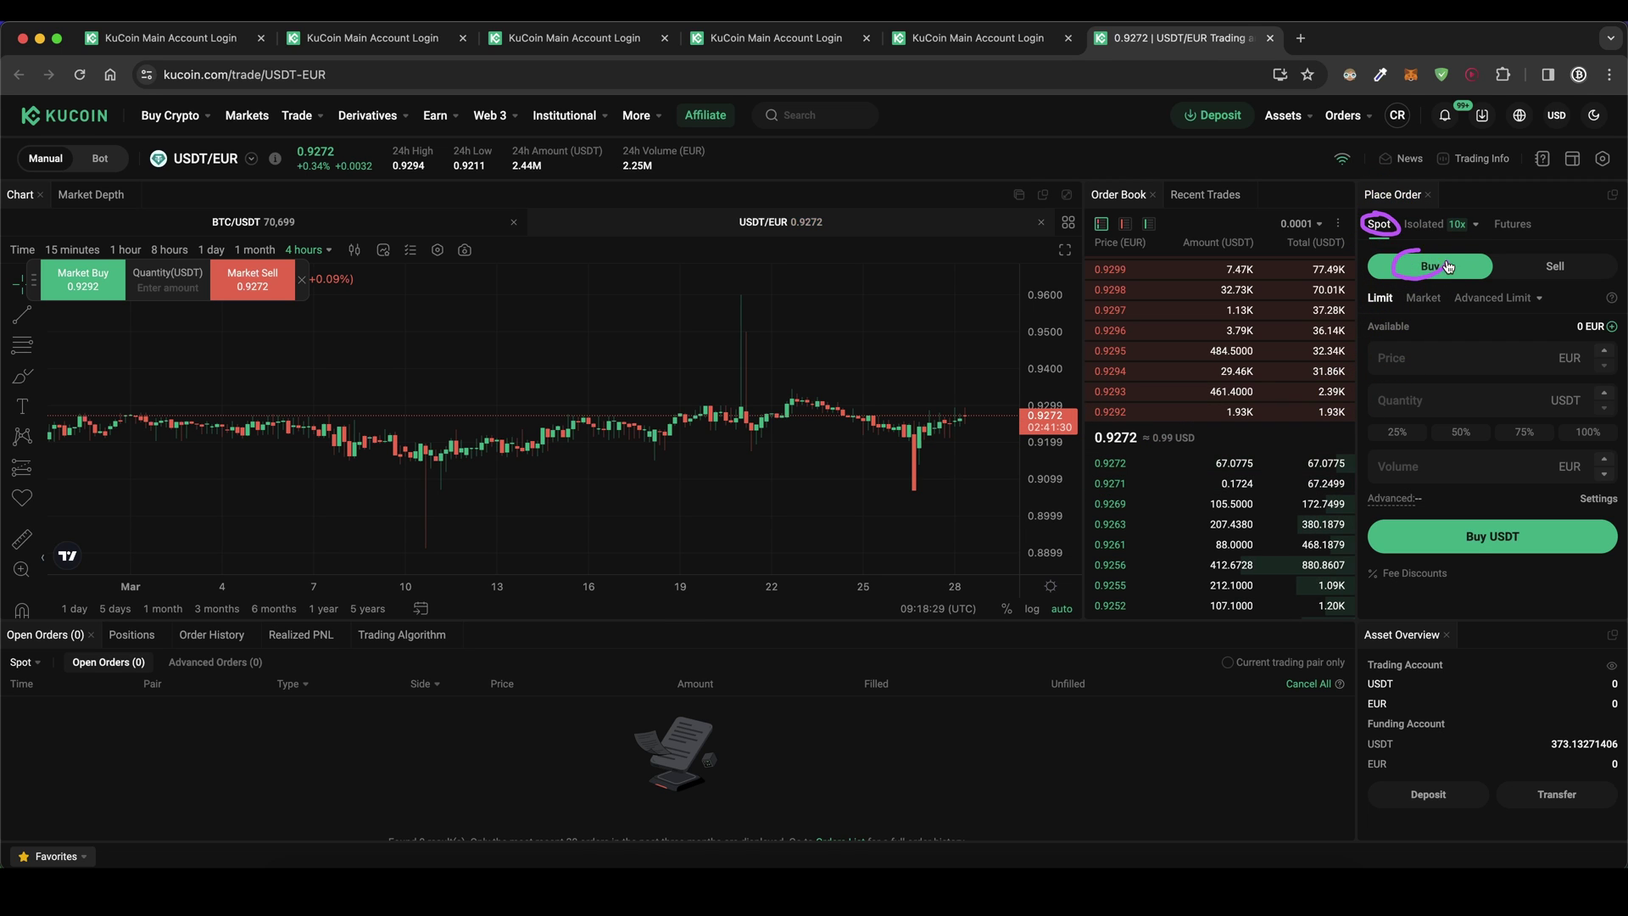
pyautogui.click(1422, 299)
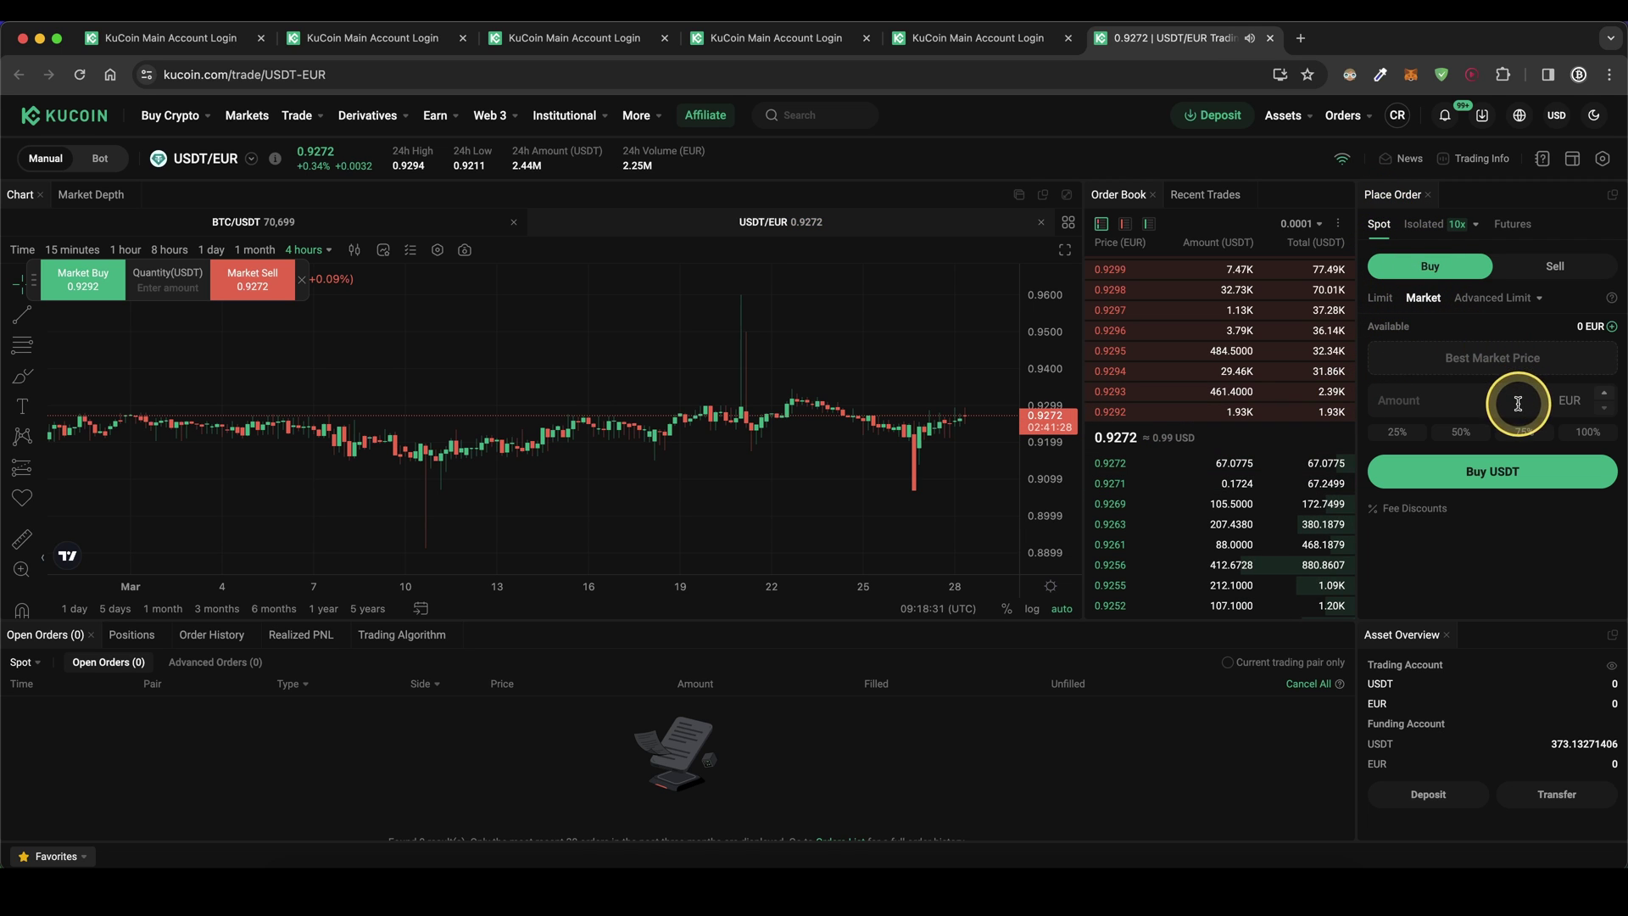
pyautogui.click(1570, 401)
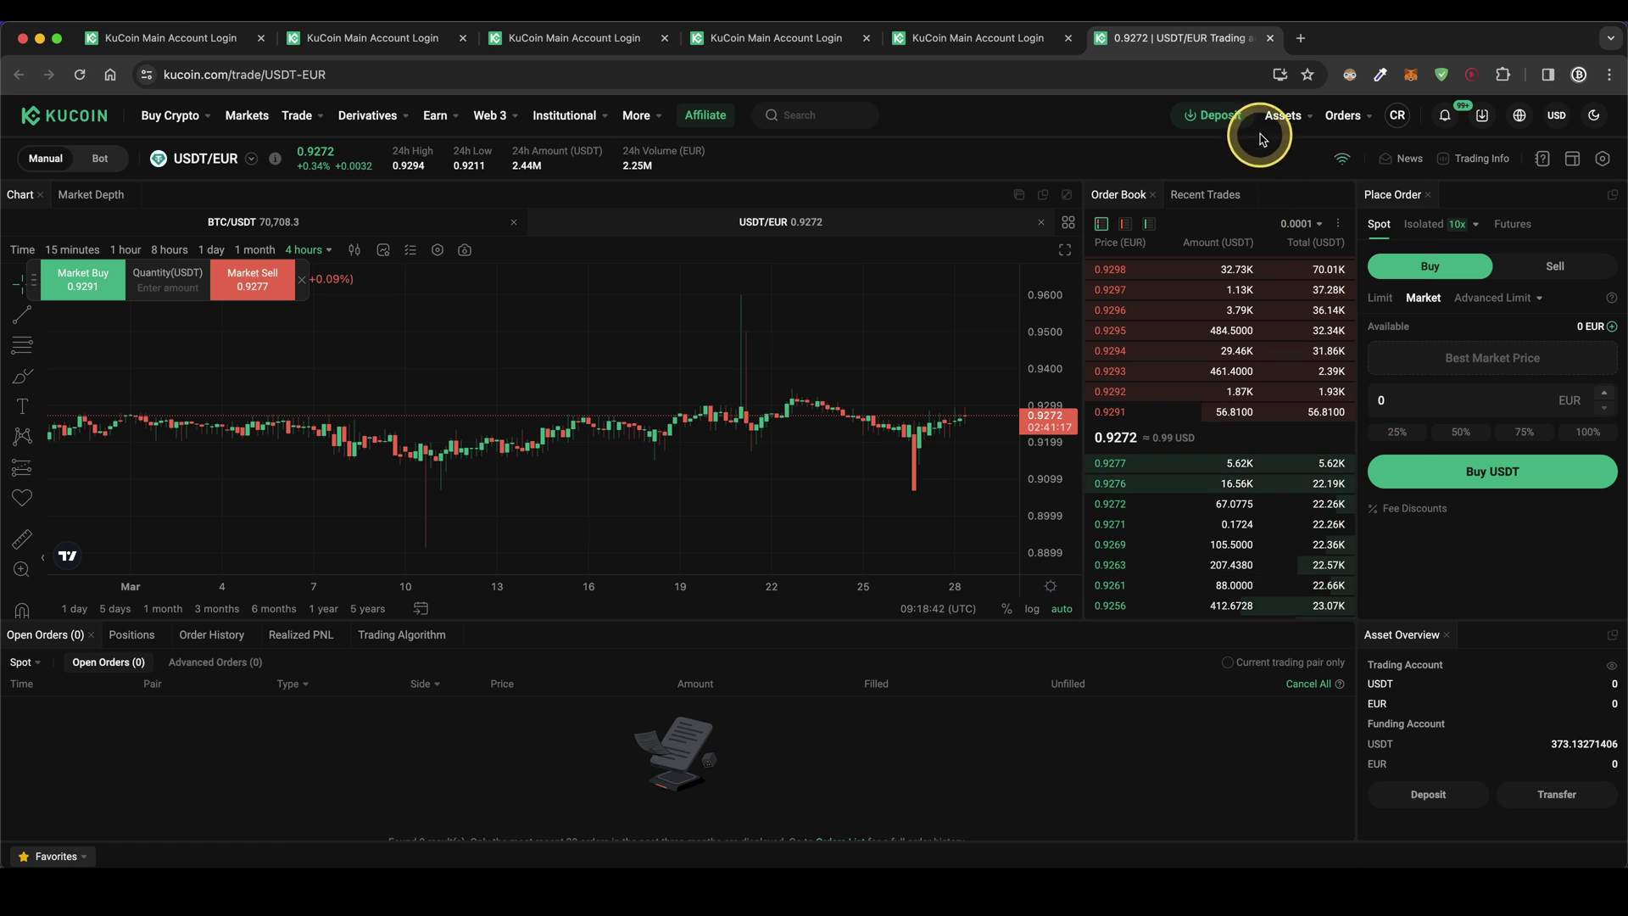
# Transfer the full 373.13271406 USDT (Max) from the Funding Account to the Futures Account
pyautogui.moveTo(1280, 109)
pyautogui.click(1255, 251)
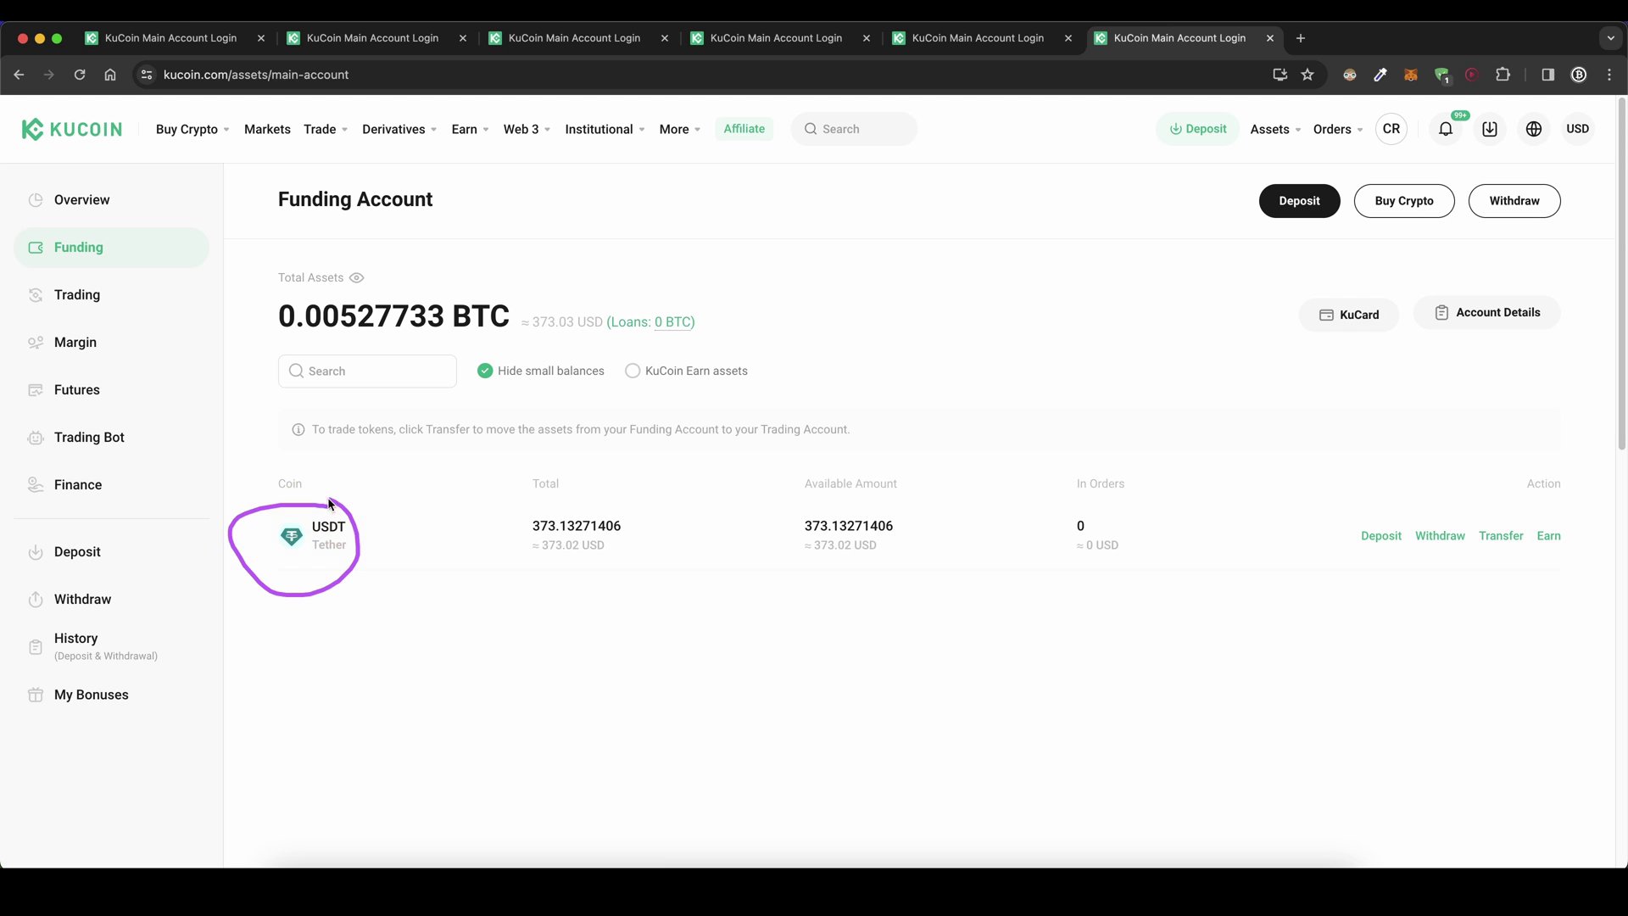
pyautogui.moveTo(110, 282); pyautogui.dragTo(73, 302)
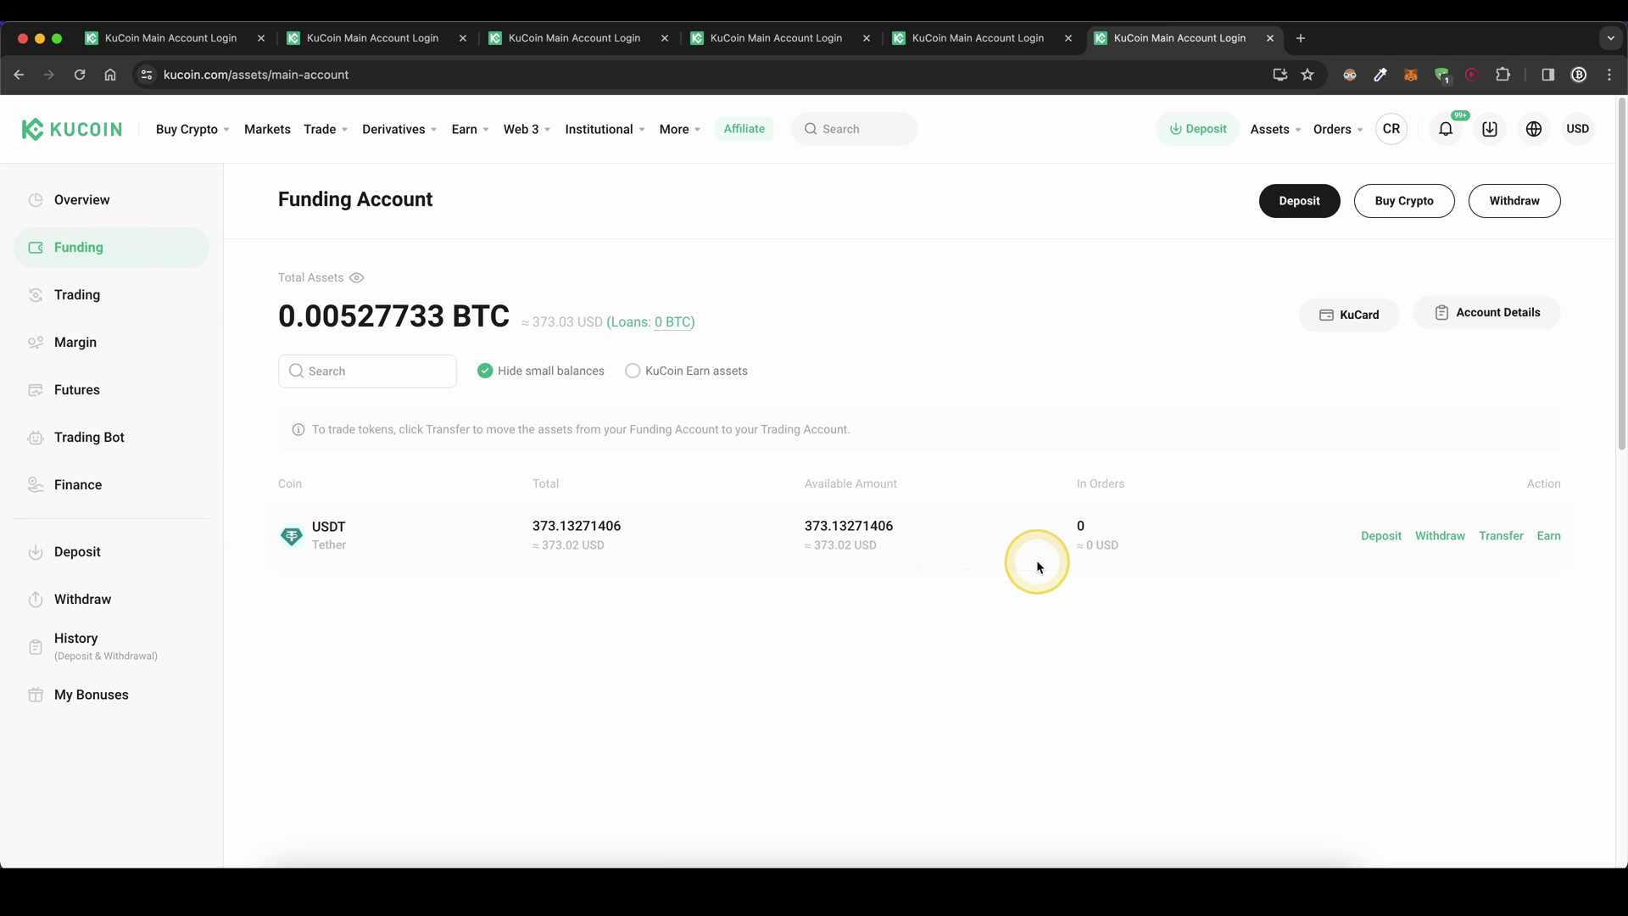
pyautogui.click(1497, 544)
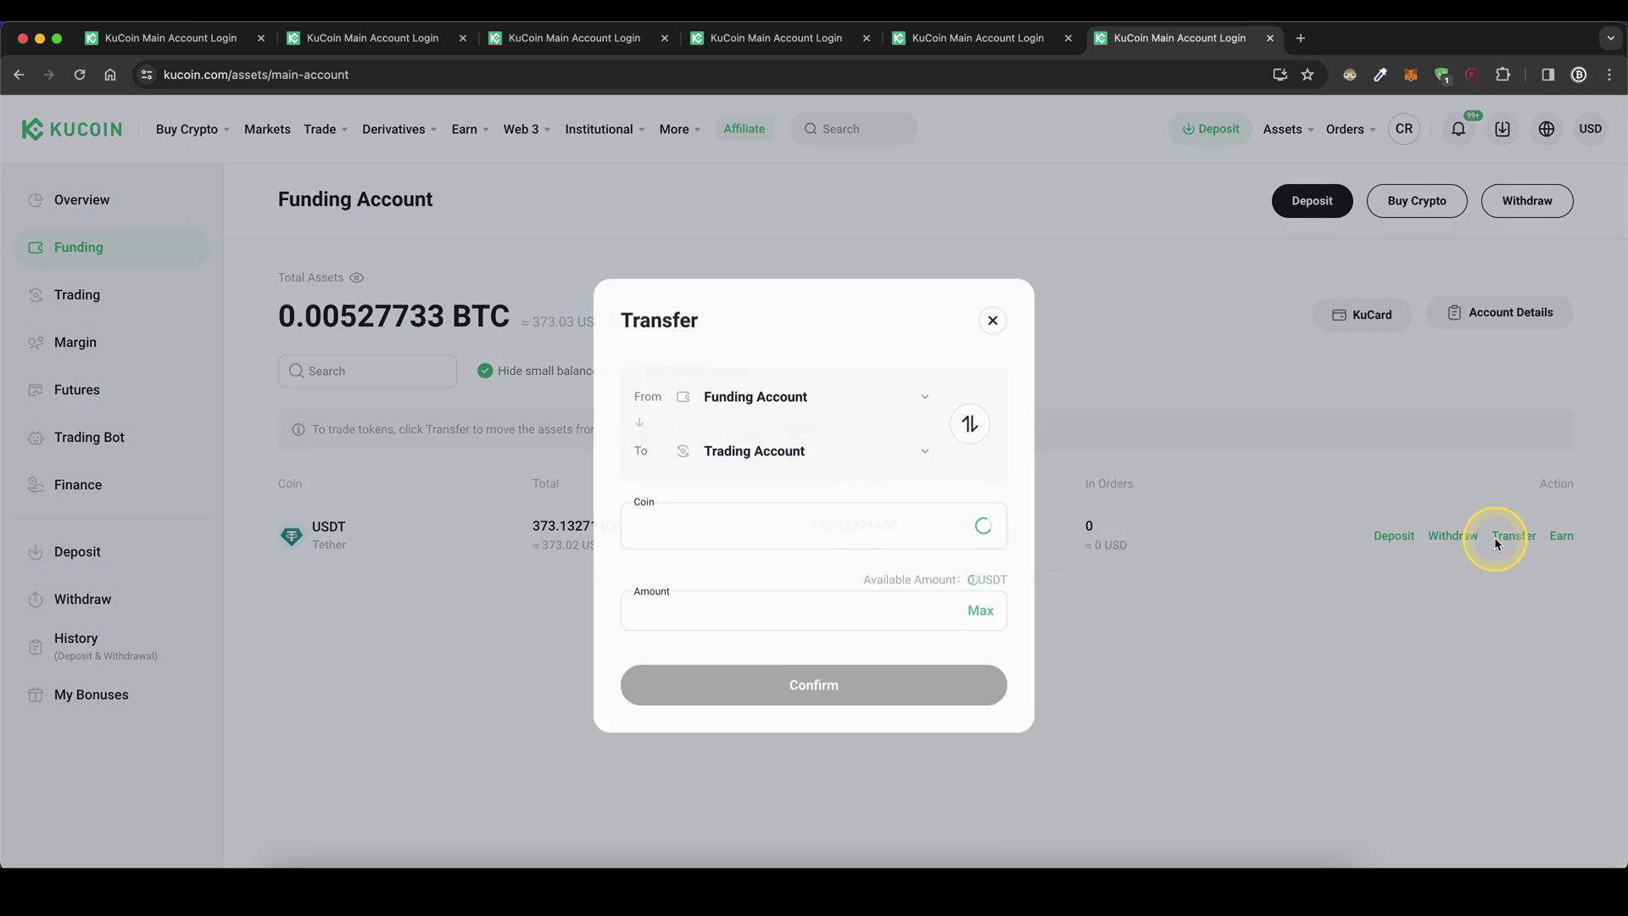
pyautogui.click(707, 358)
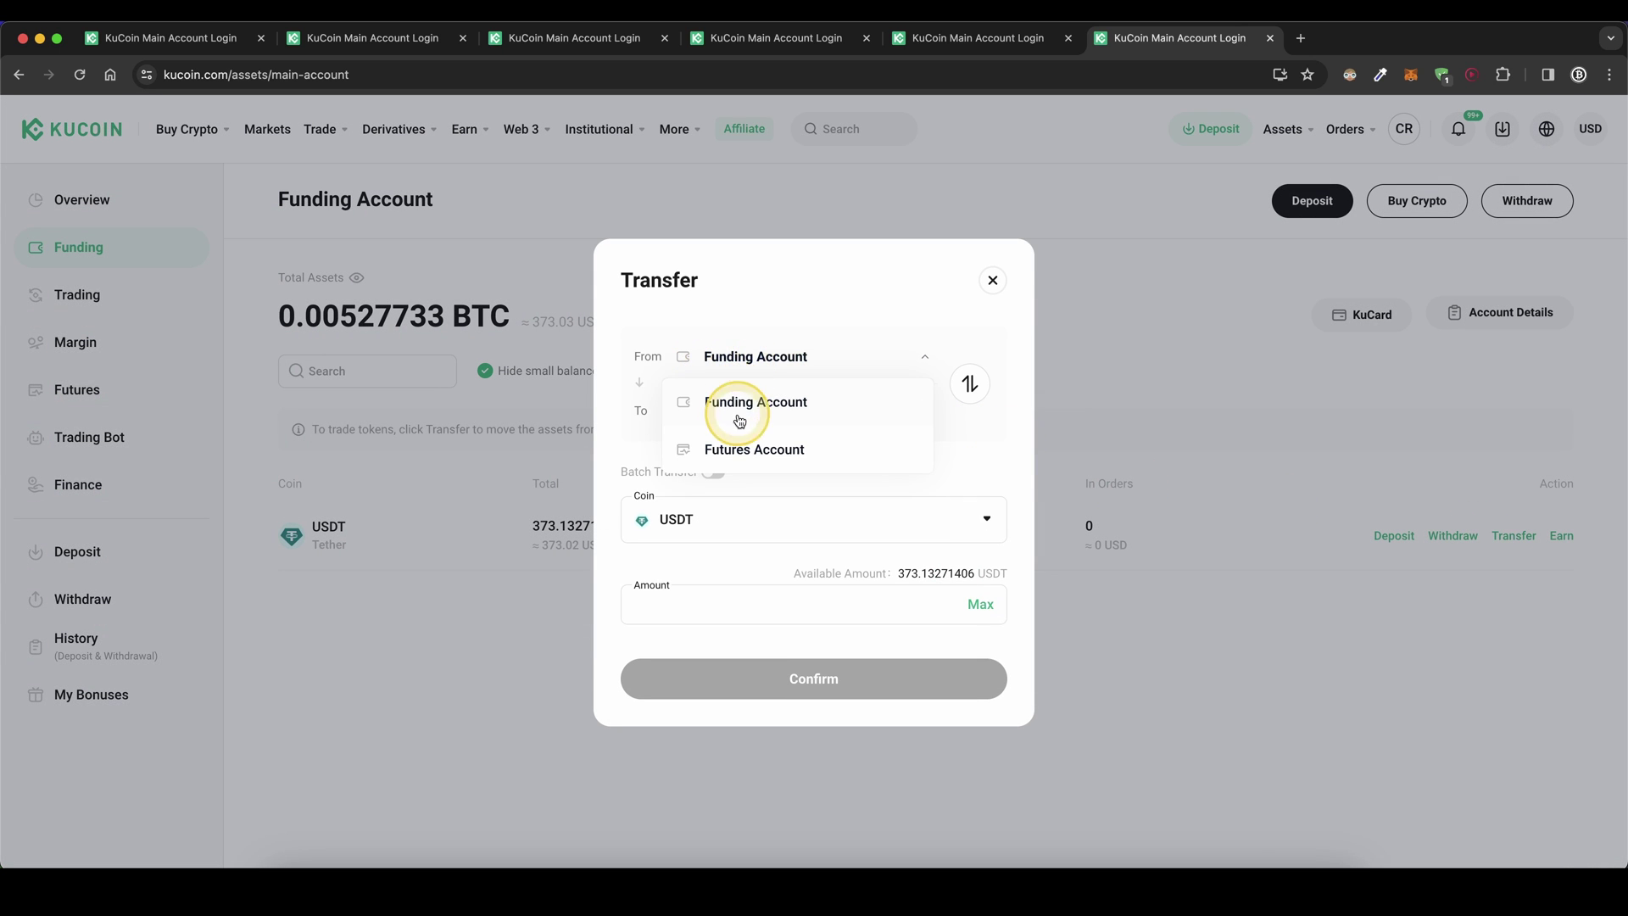
pyautogui.click(744, 356)
pyautogui.click(756, 414)
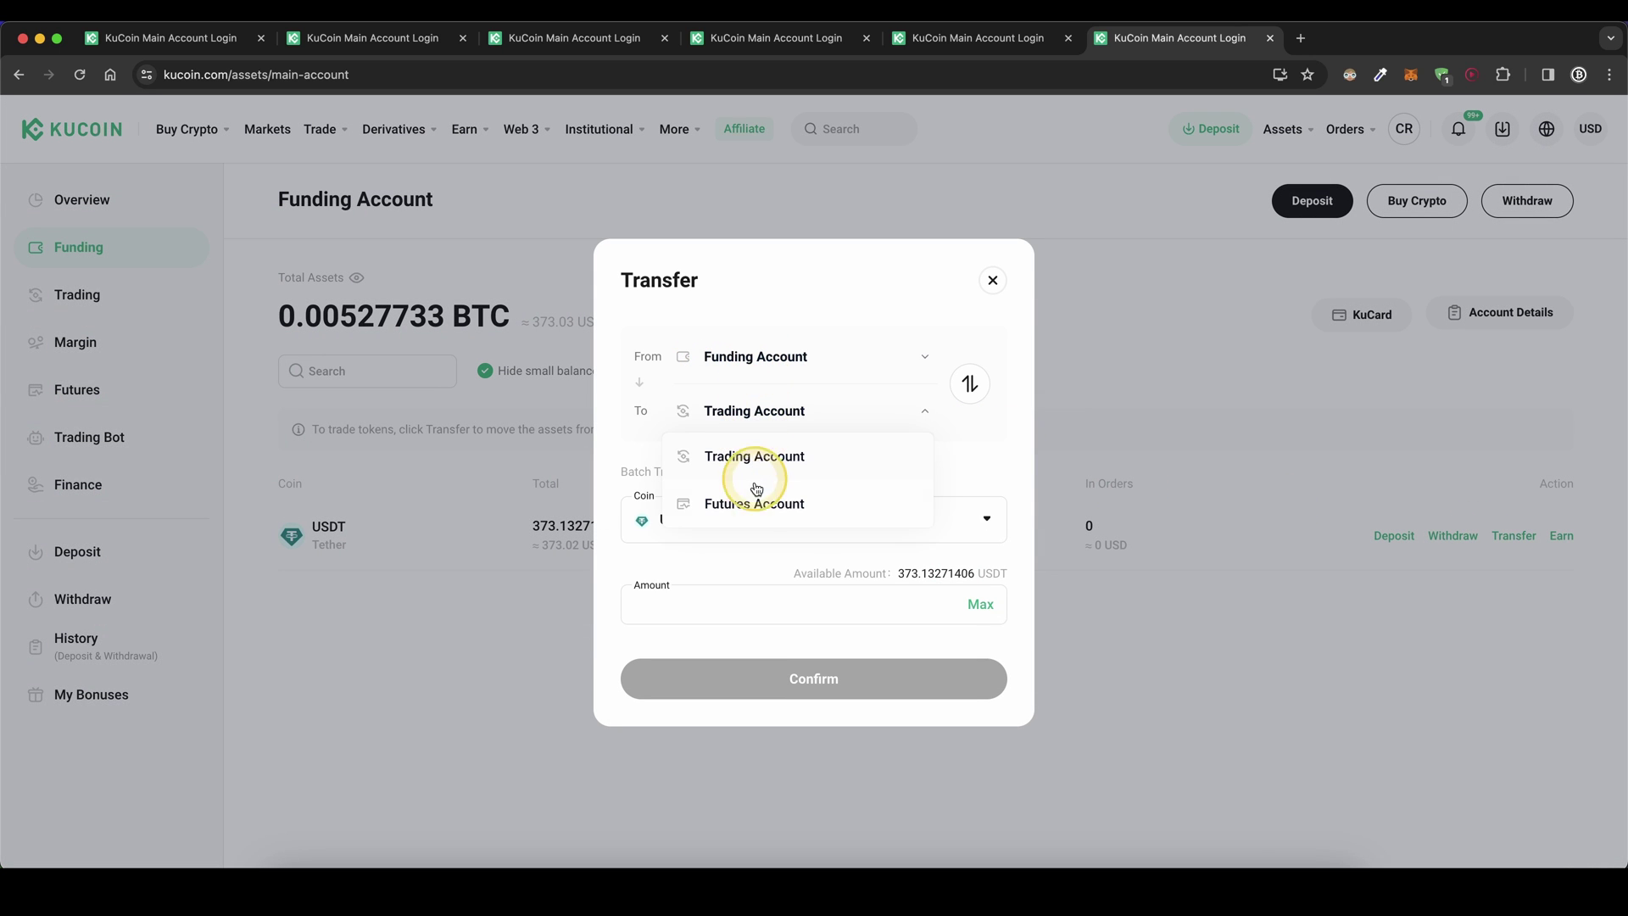
pyautogui.click(753, 503)
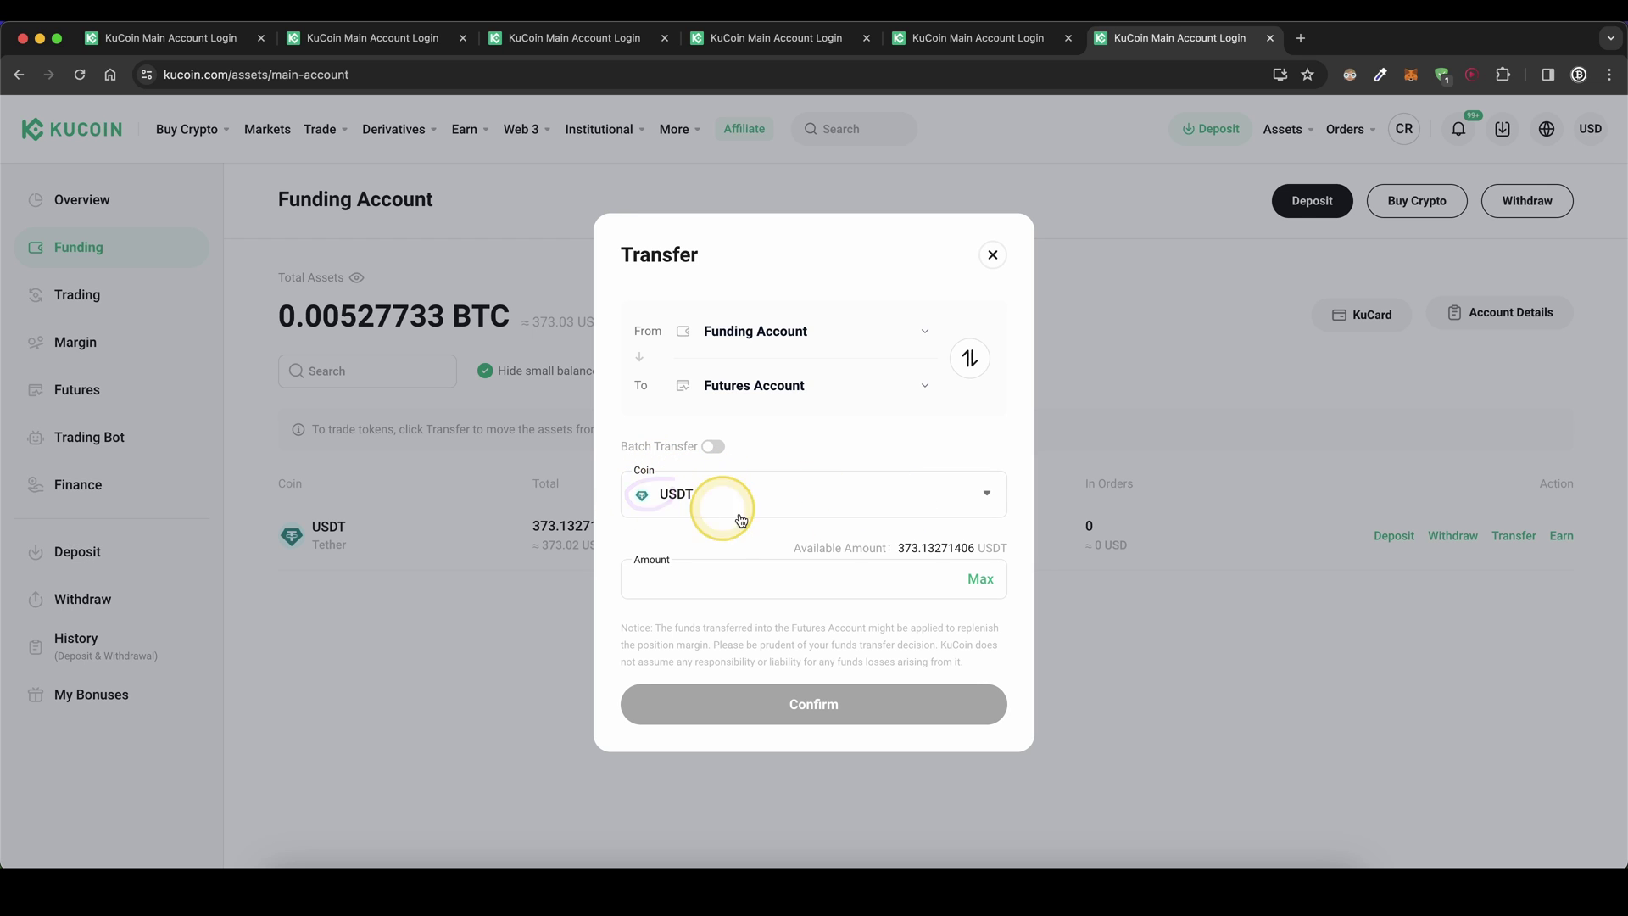
pyautogui.click(977, 578)
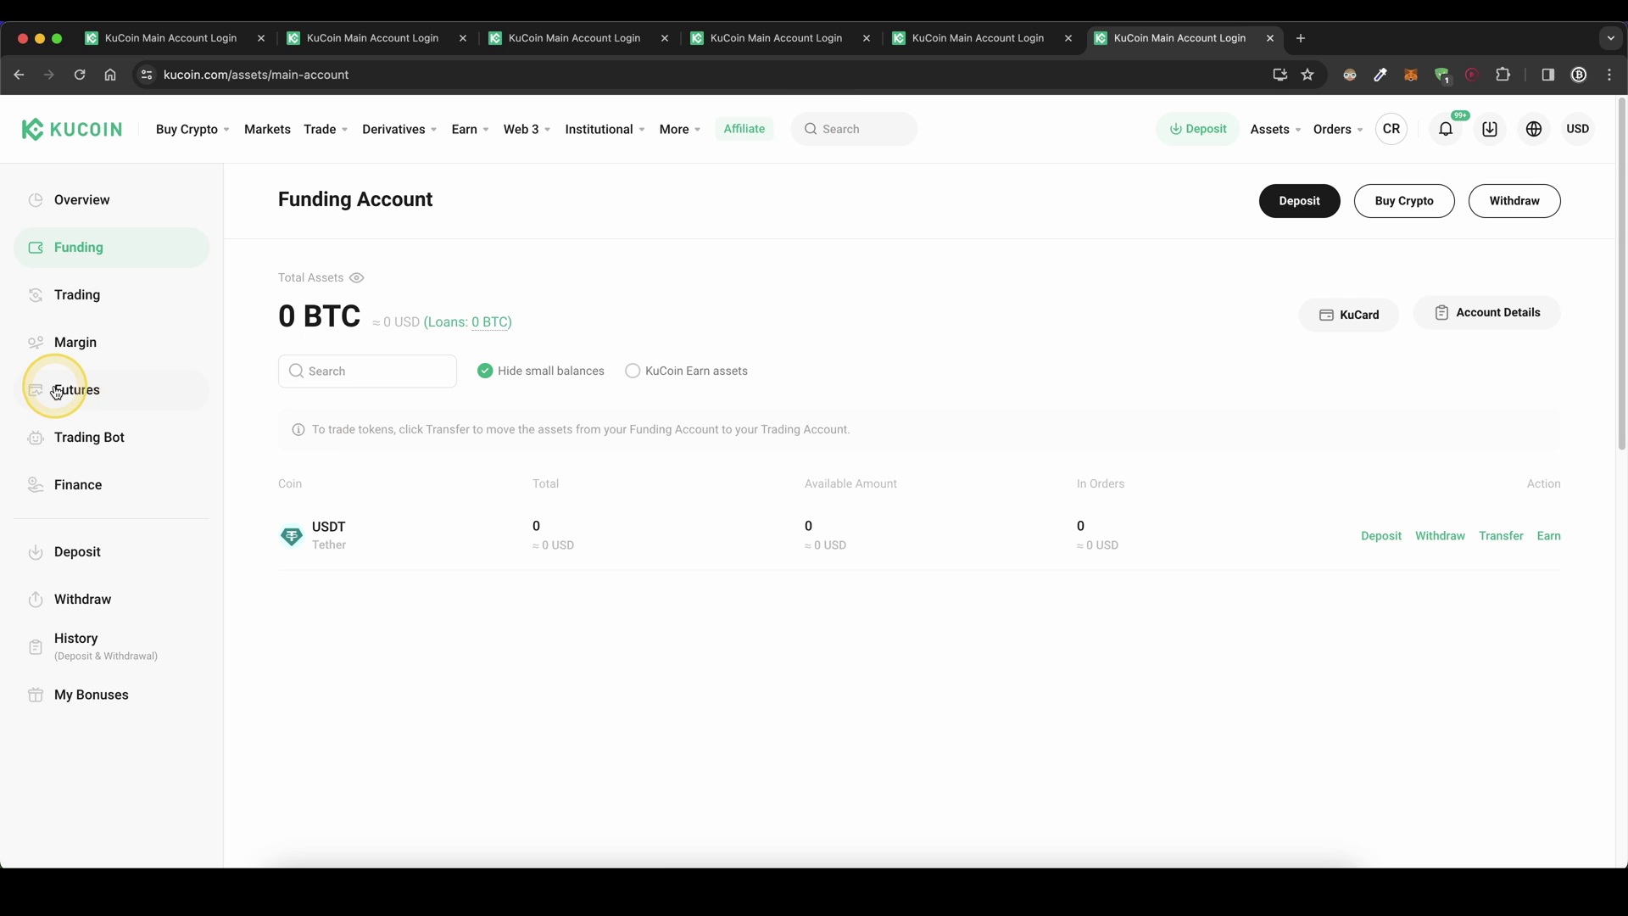
# View the Futures Account's 373.13 USDT available, then show the USDⓈ-margined perpetual contracts list
pyautogui.click(55, 391)
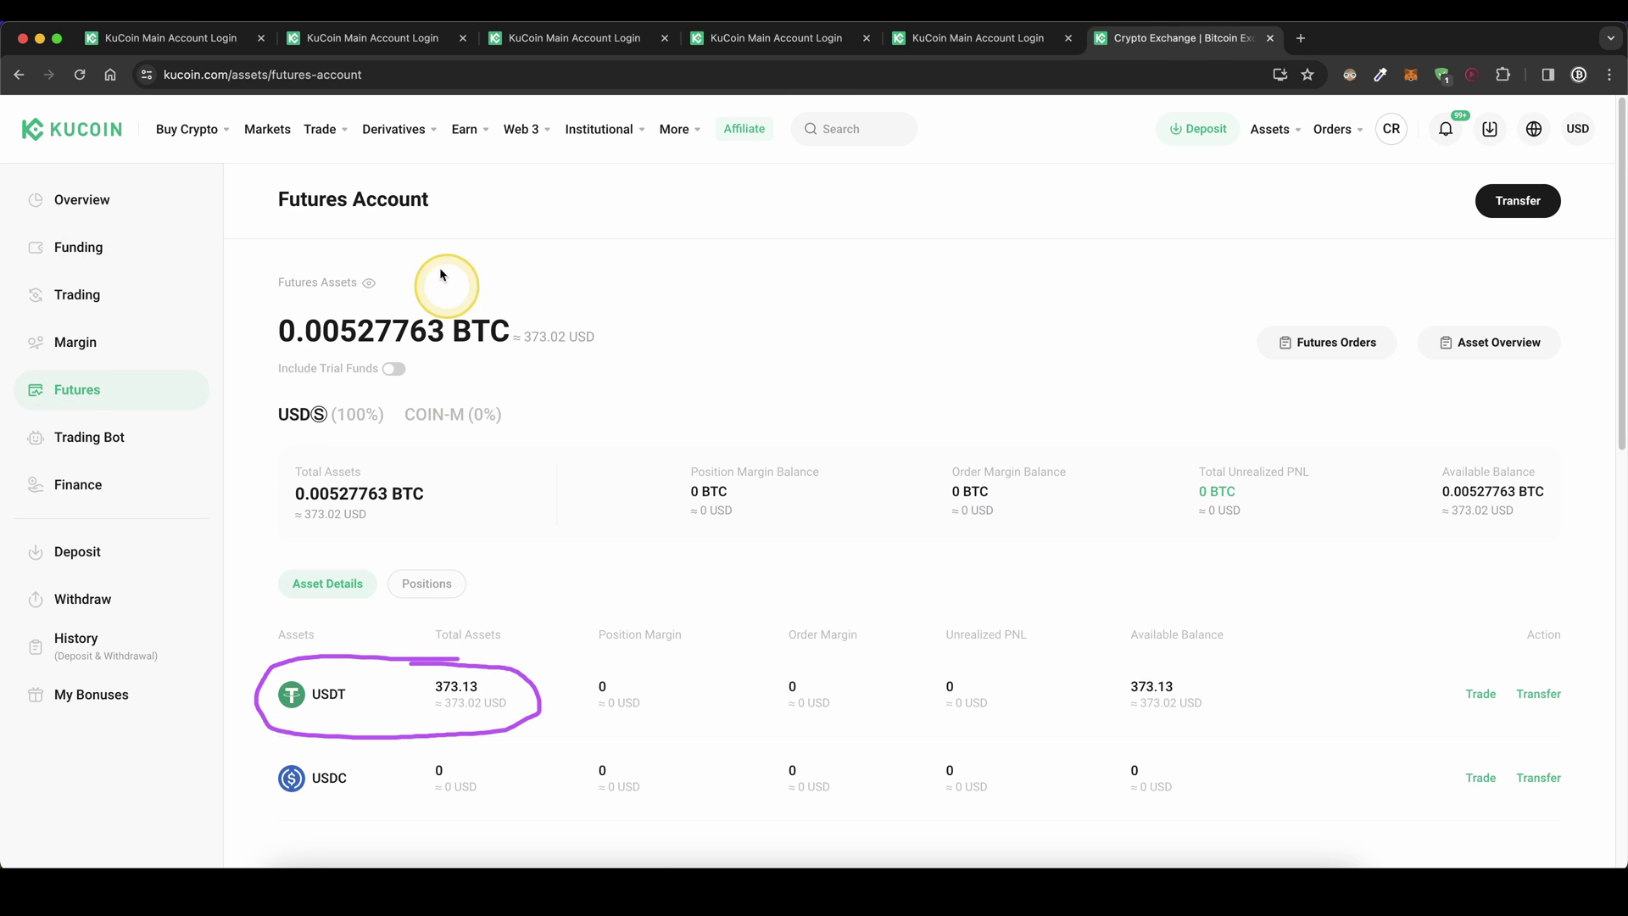
pyautogui.moveTo(352, 173); pyautogui.dragTo(341, 175)
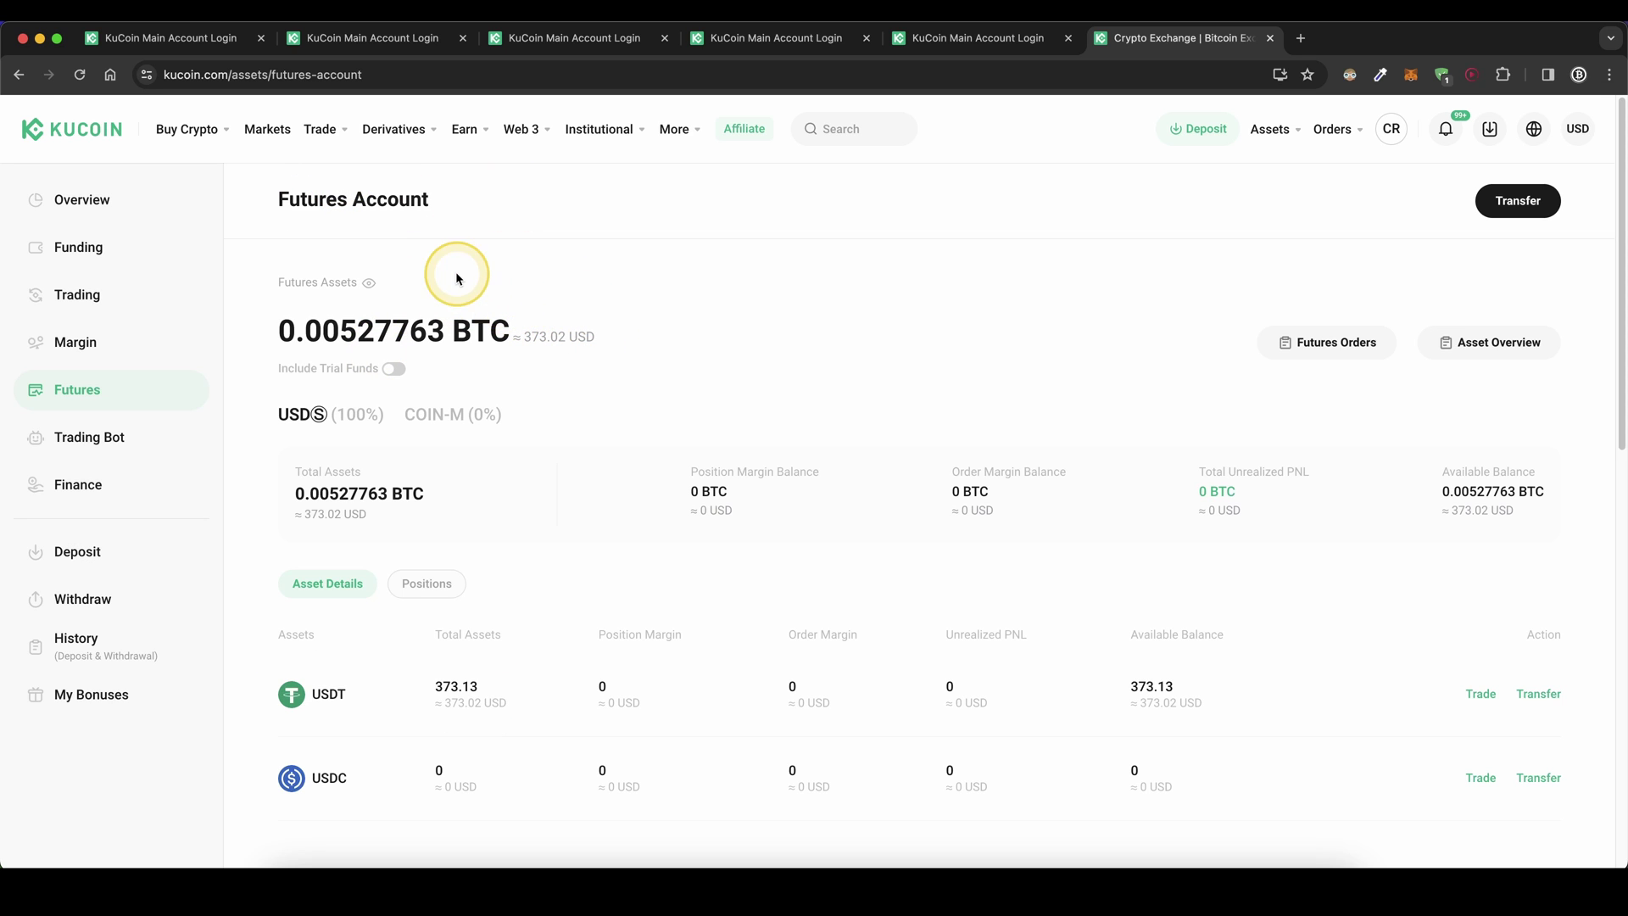
pyautogui.moveTo(394, 137)
pyautogui.moveTo(485, 265)
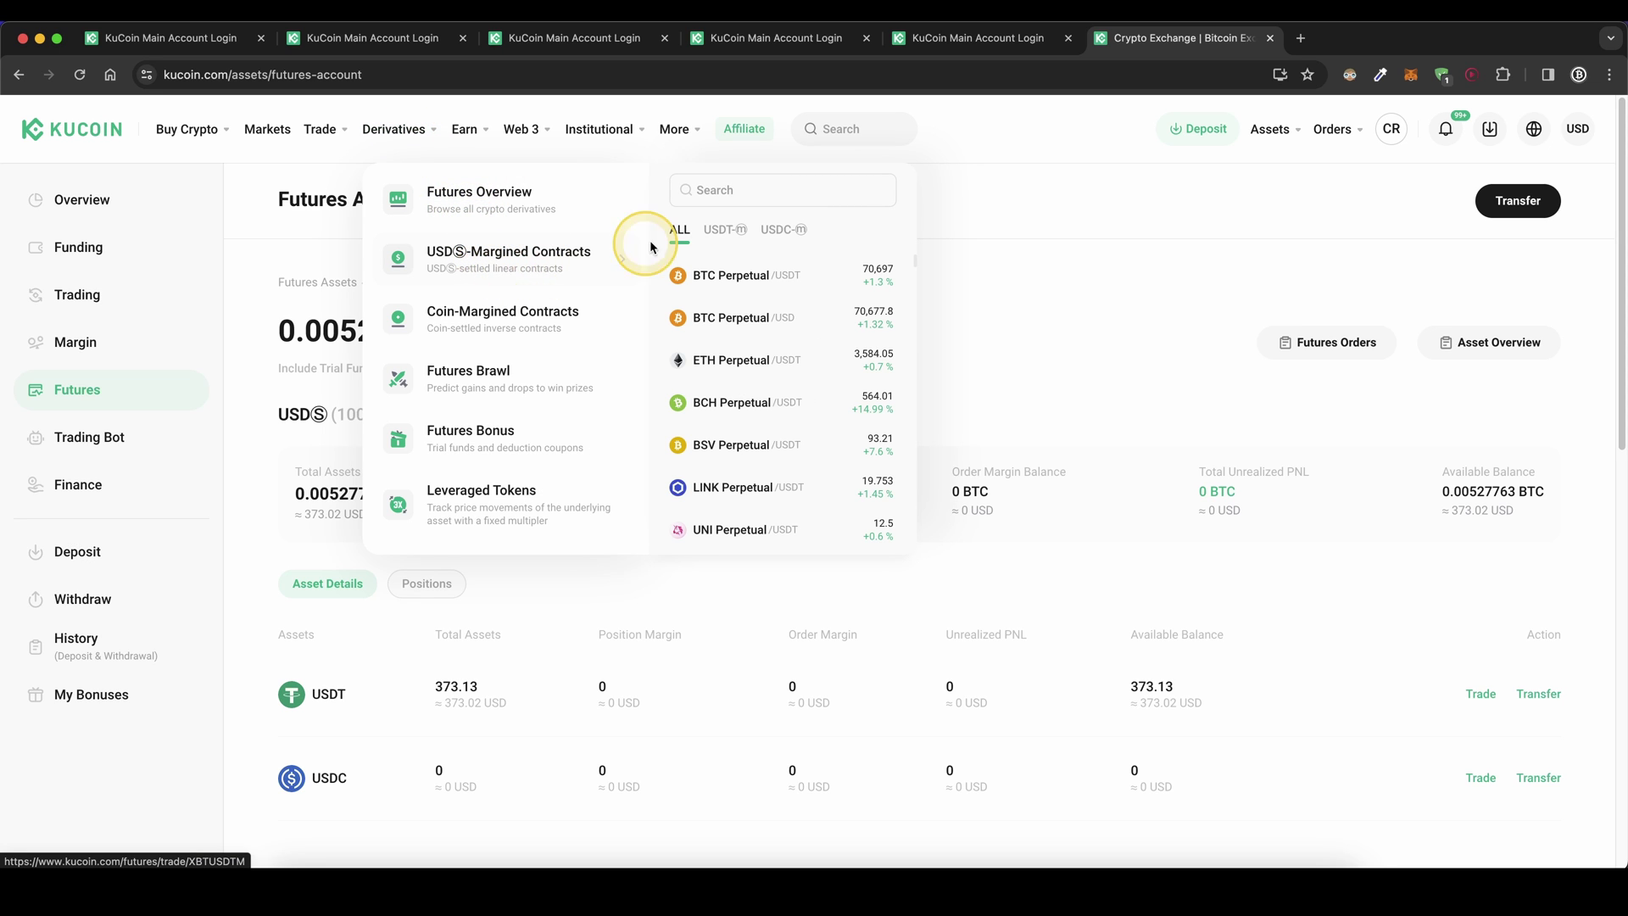
# Open the BTC Perpetual/USDT futures page and briefly review the other contracts in the symbol list
pyautogui.click(753, 286)
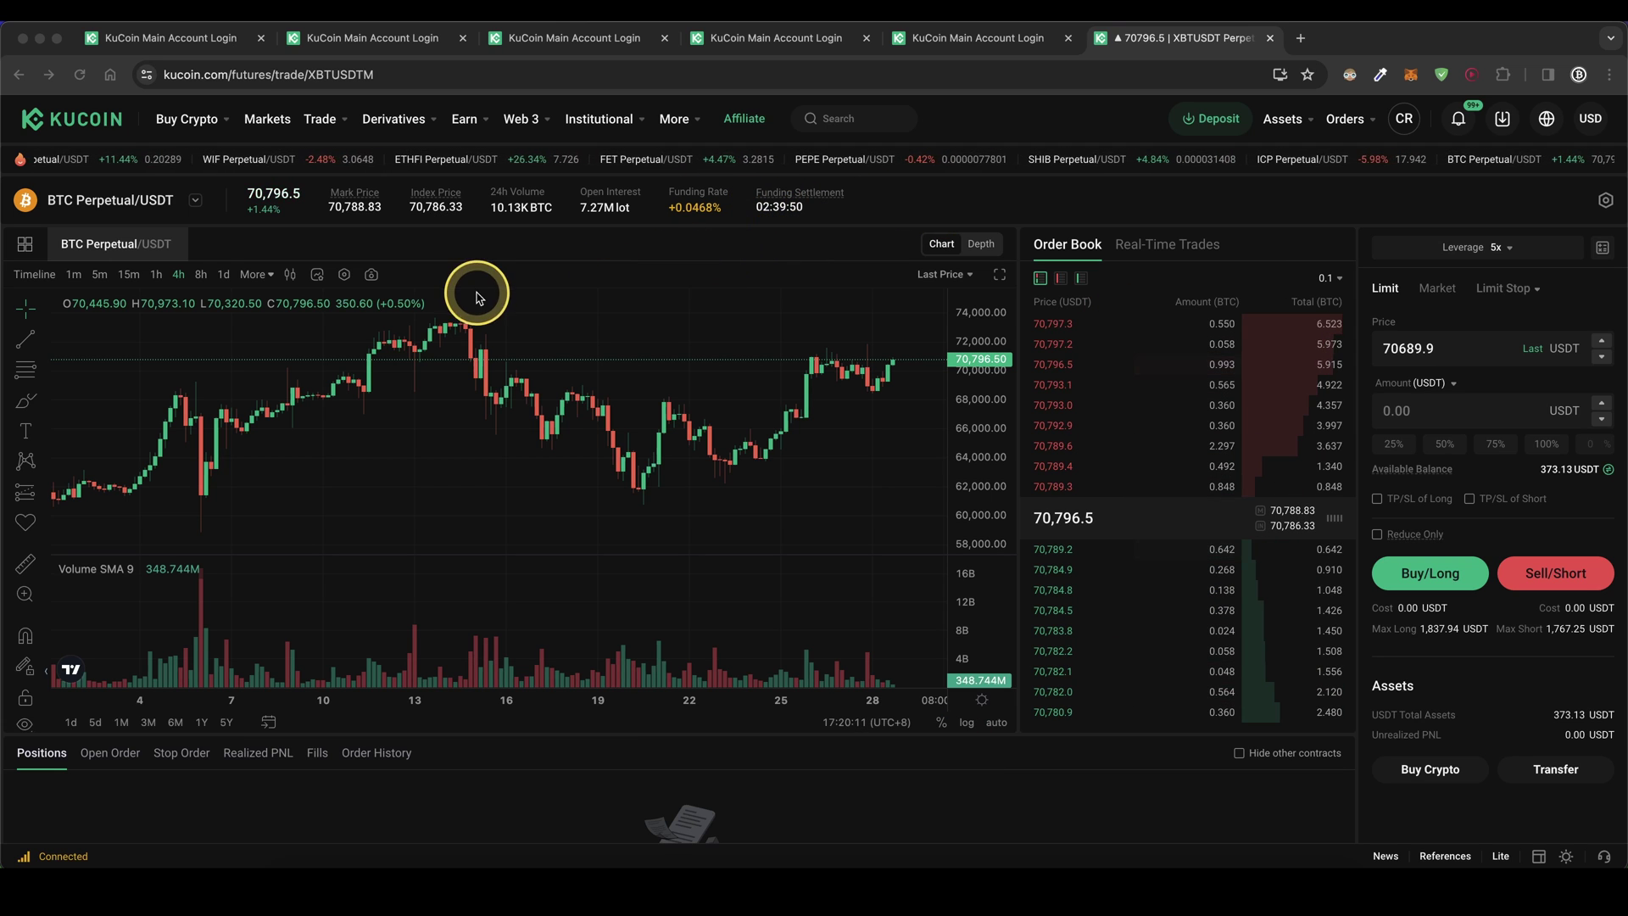
pyautogui.click(194, 204)
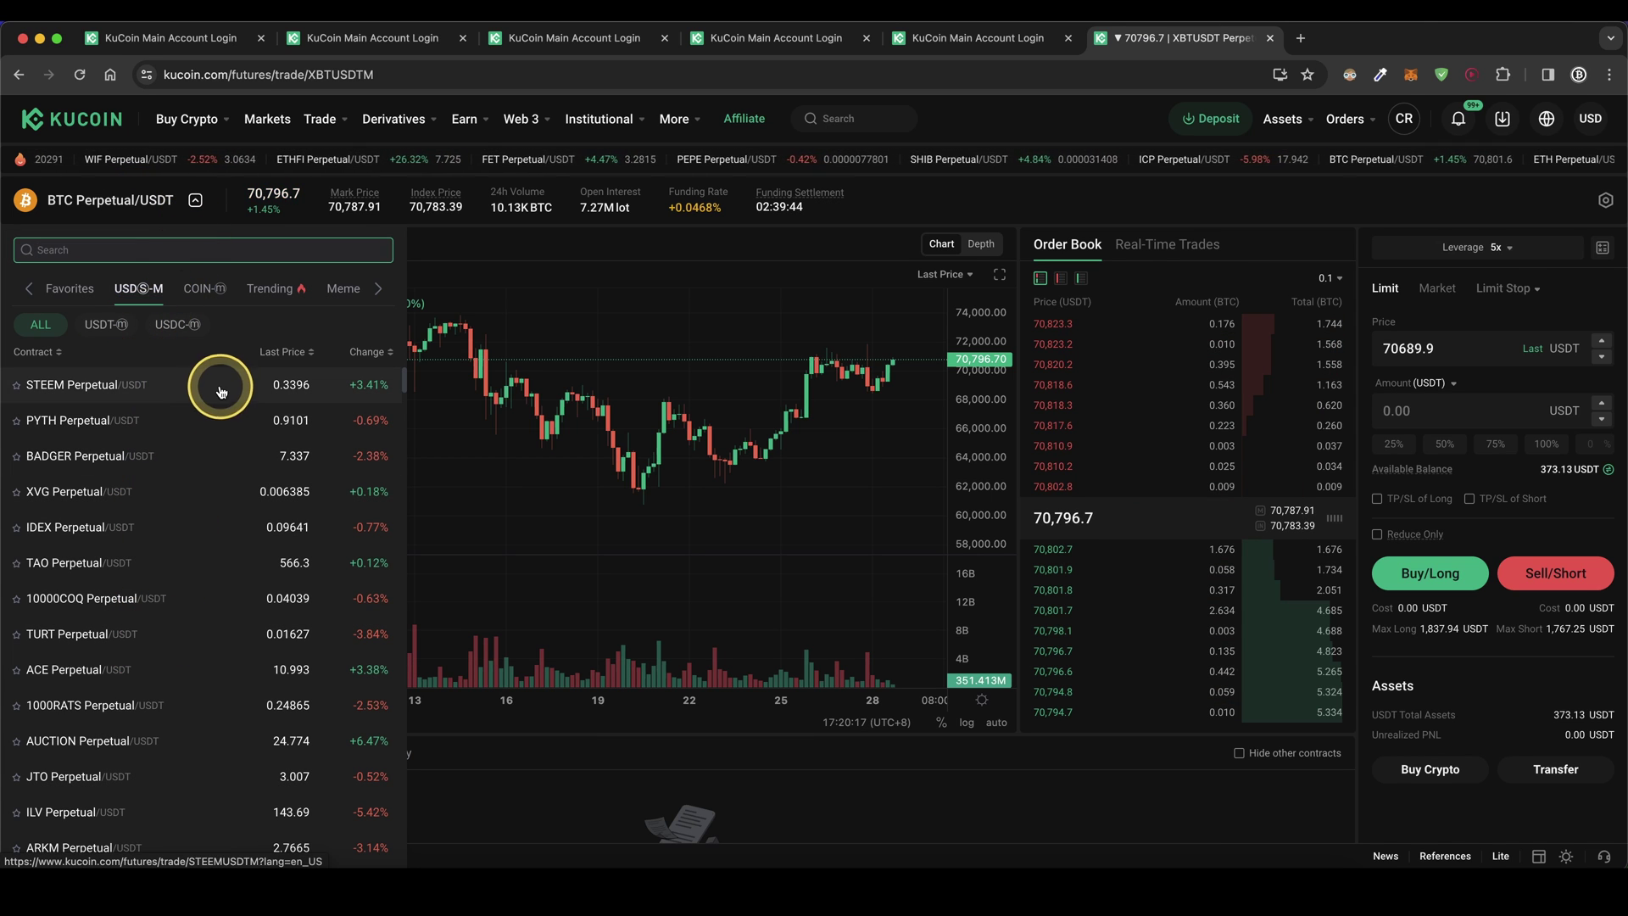
pyautogui.click(195, 200)
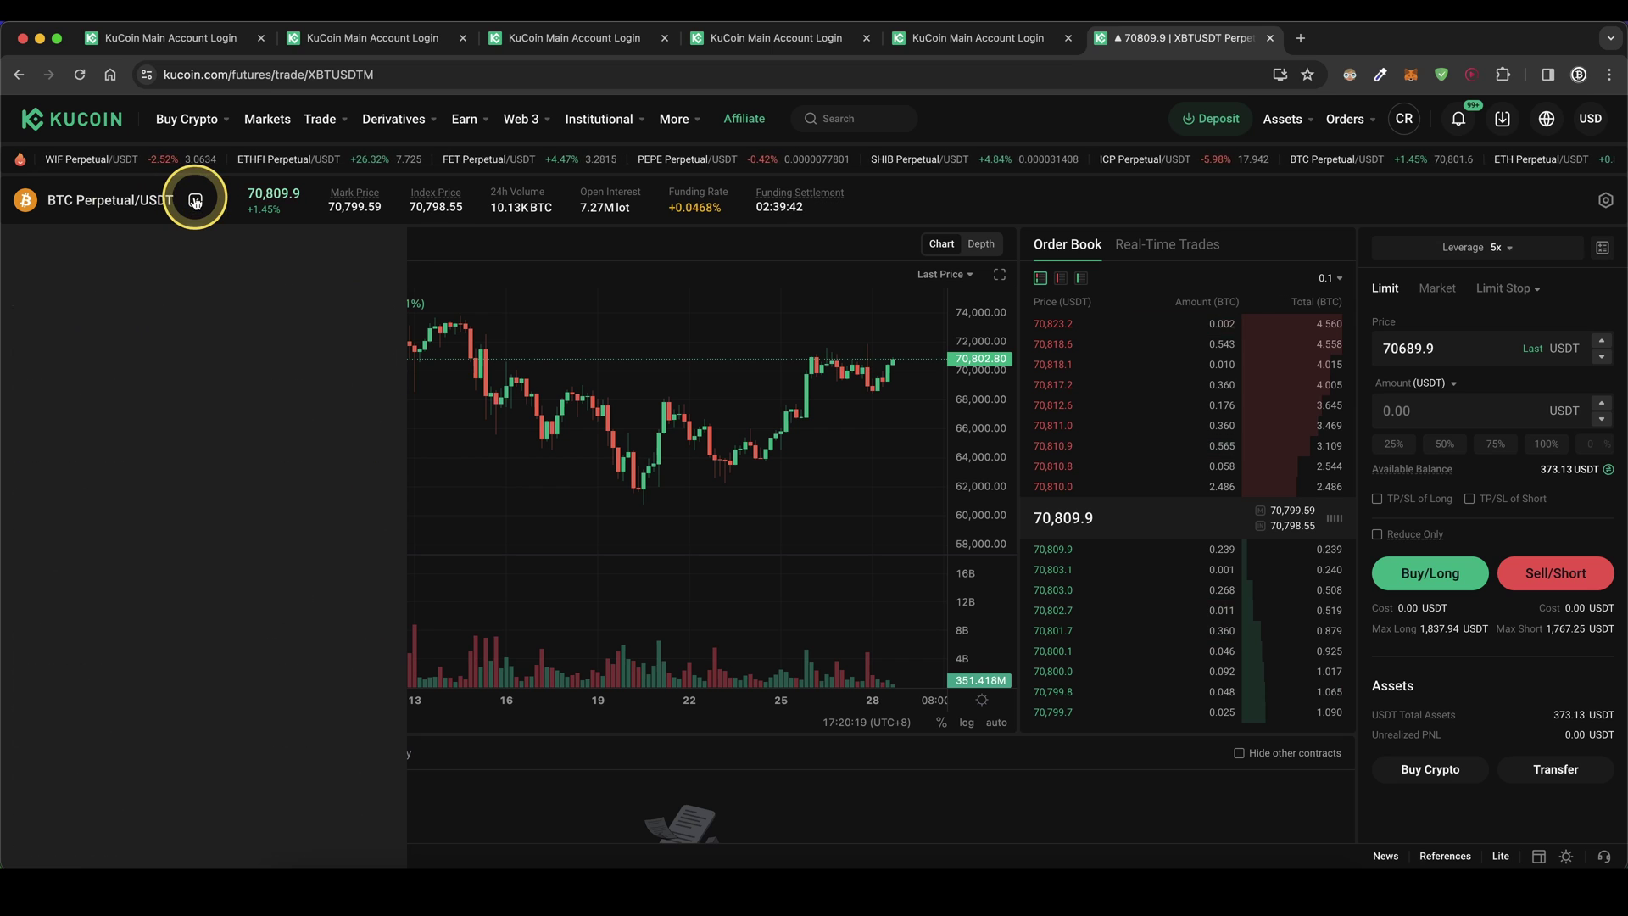
pyautogui.moveTo(142, 315)
pyautogui.mouseDown()
pyautogui.moveTo(96, 564)
pyautogui.moveTo(890, 604)
pyautogui.moveTo(472, 306)
pyautogui.moveTo(223, 310)
pyautogui.mouseUp()
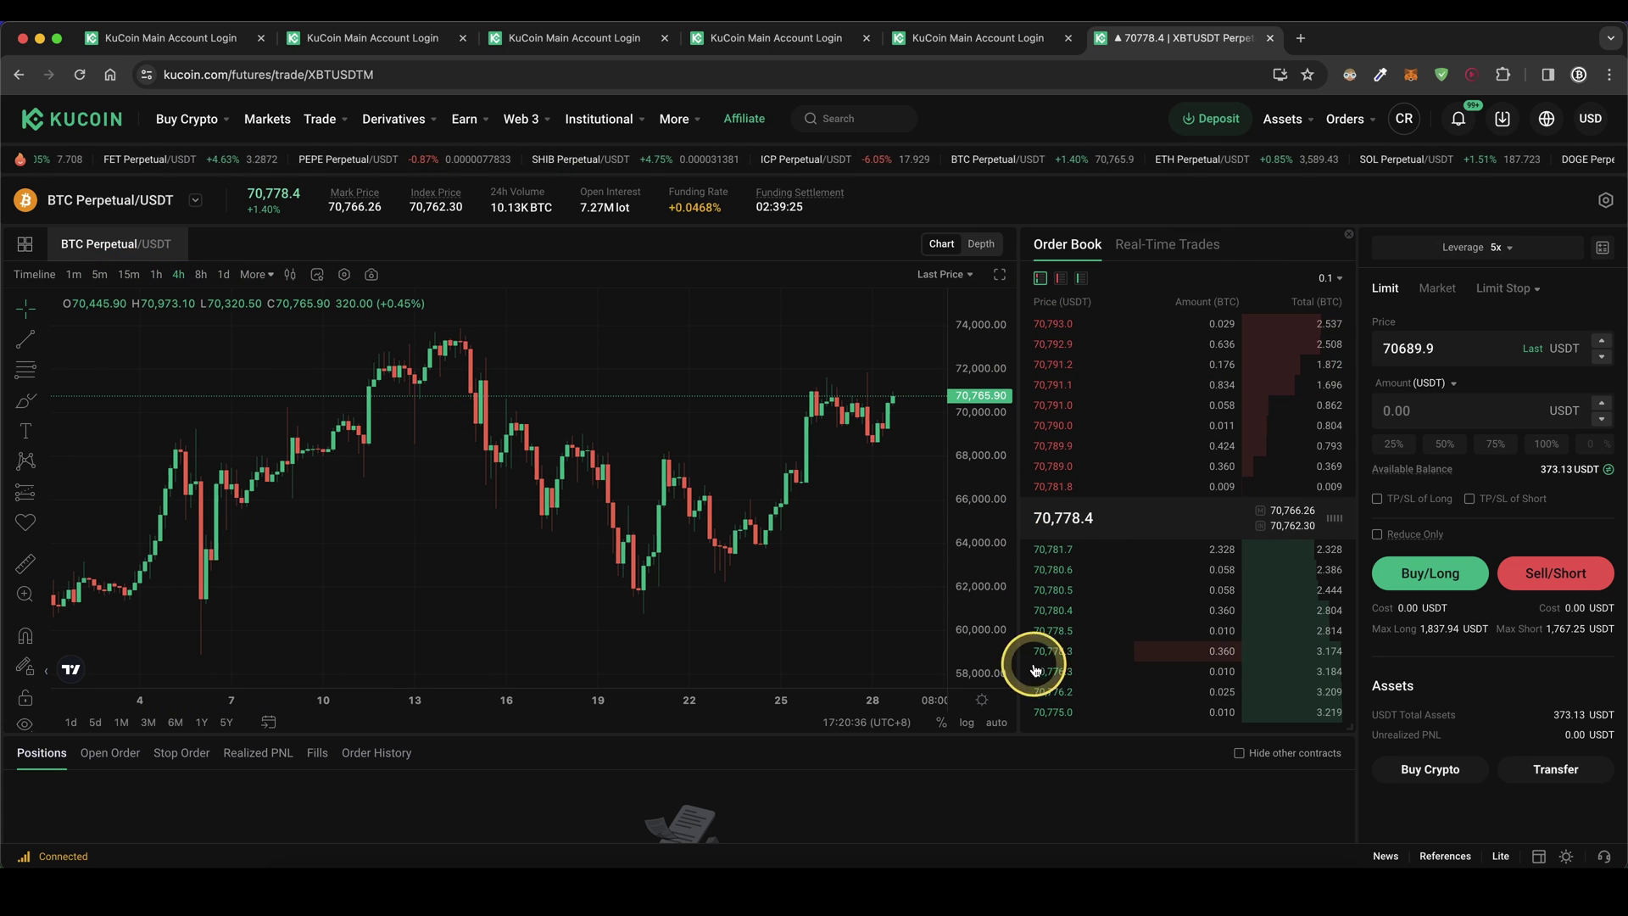
pyautogui.scroll(-3, 937, 755)
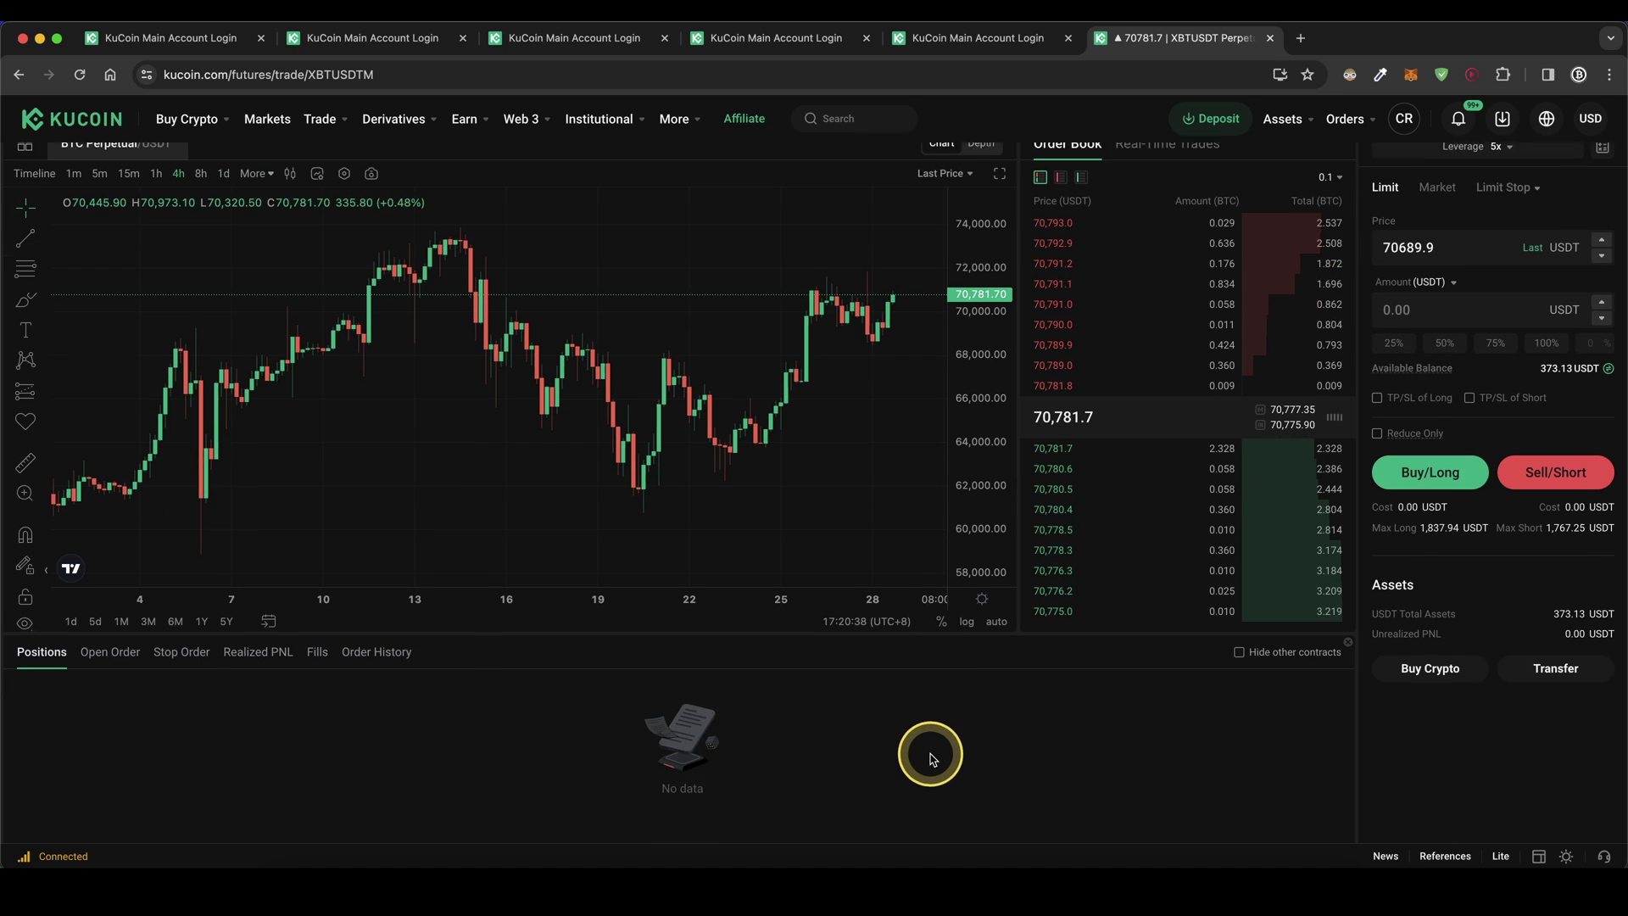
pyautogui.moveTo(428, 702); pyautogui.dragTo(47, 752)
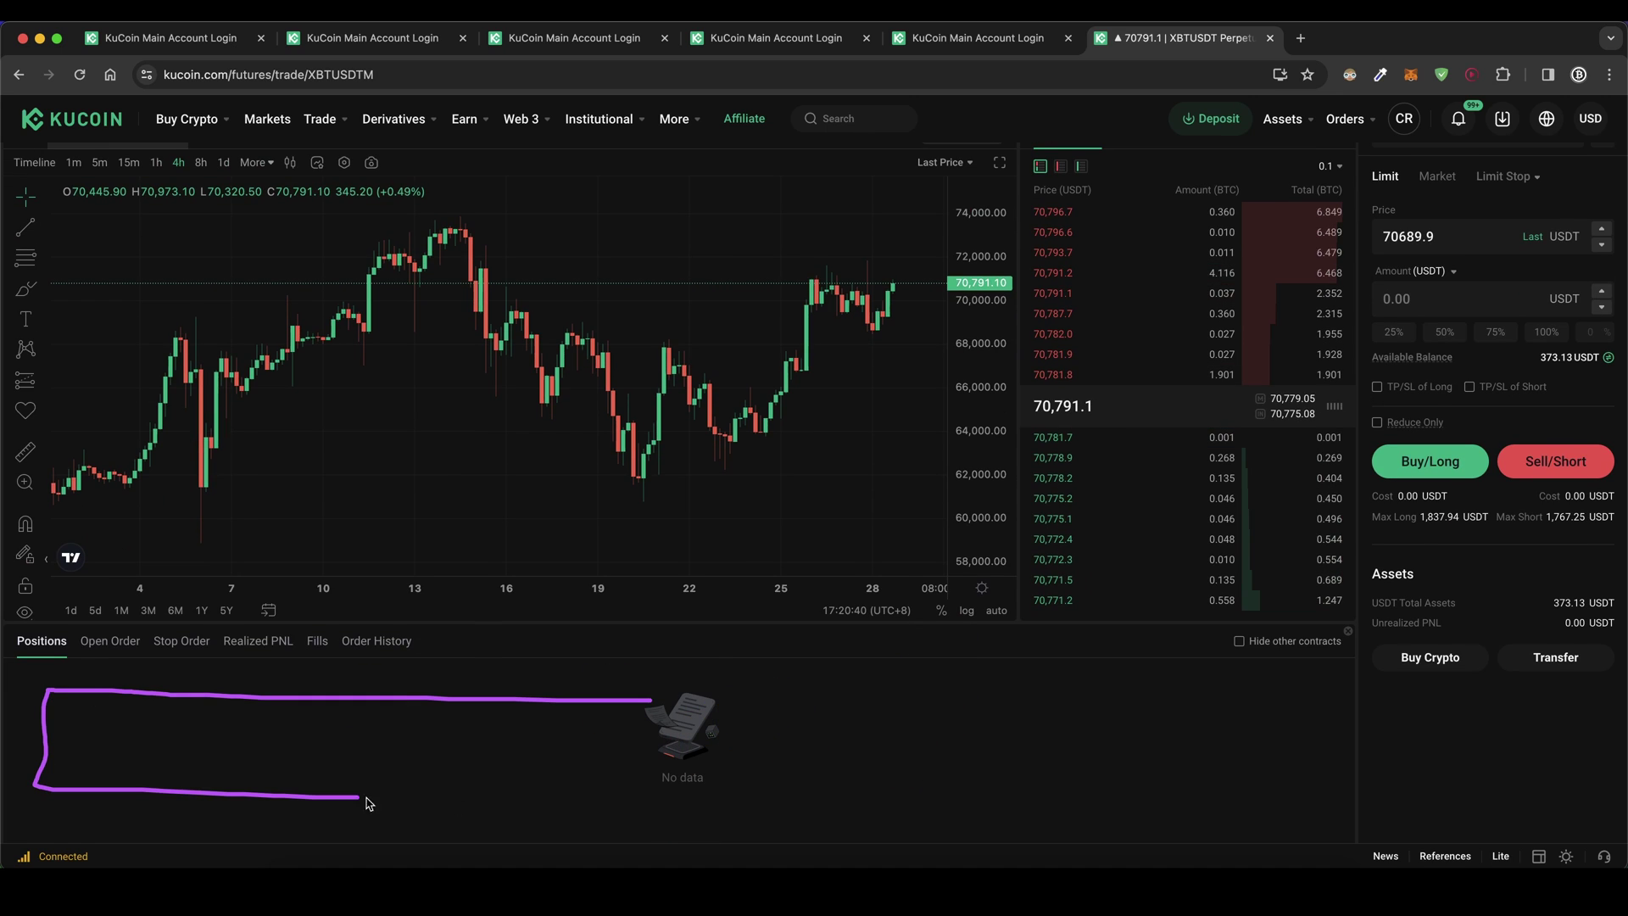
pyautogui.moveTo(370, 804); pyautogui.dragTo(1136, 811)
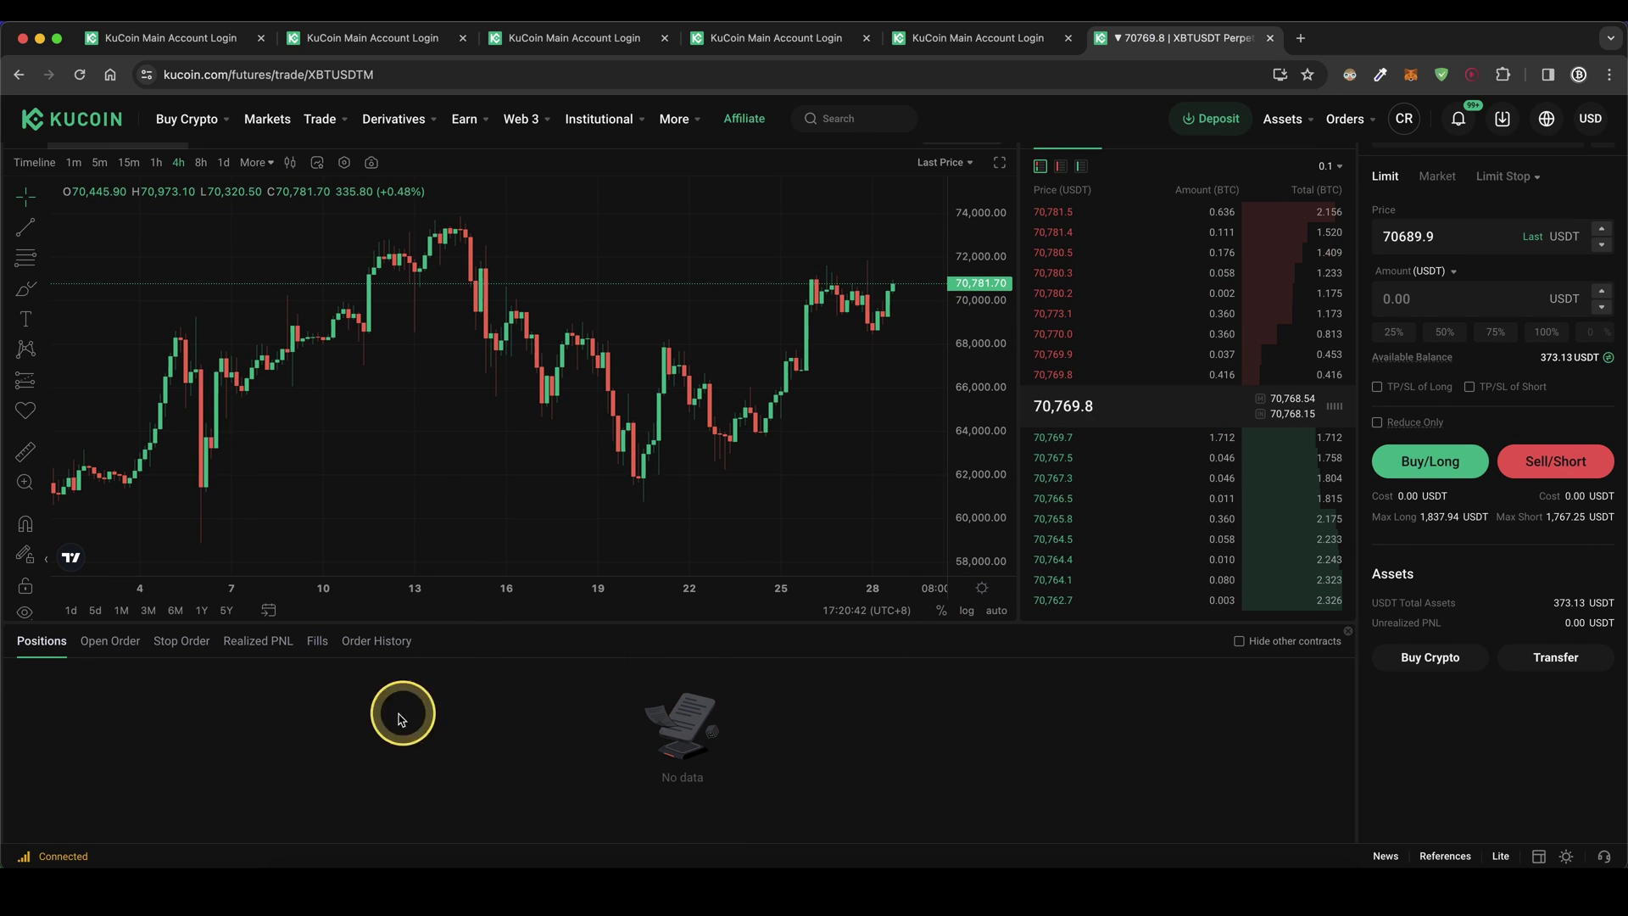
pyautogui.moveTo(123, 755); pyautogui.dragTo(108, 706)
pyautogui.moveTo(461, 774)
pyautogui.mouseDown()
pyautogui.moveTo(373, 678)
pyautogui.moveTo(384, 666)
pyautogui.mouseUp()
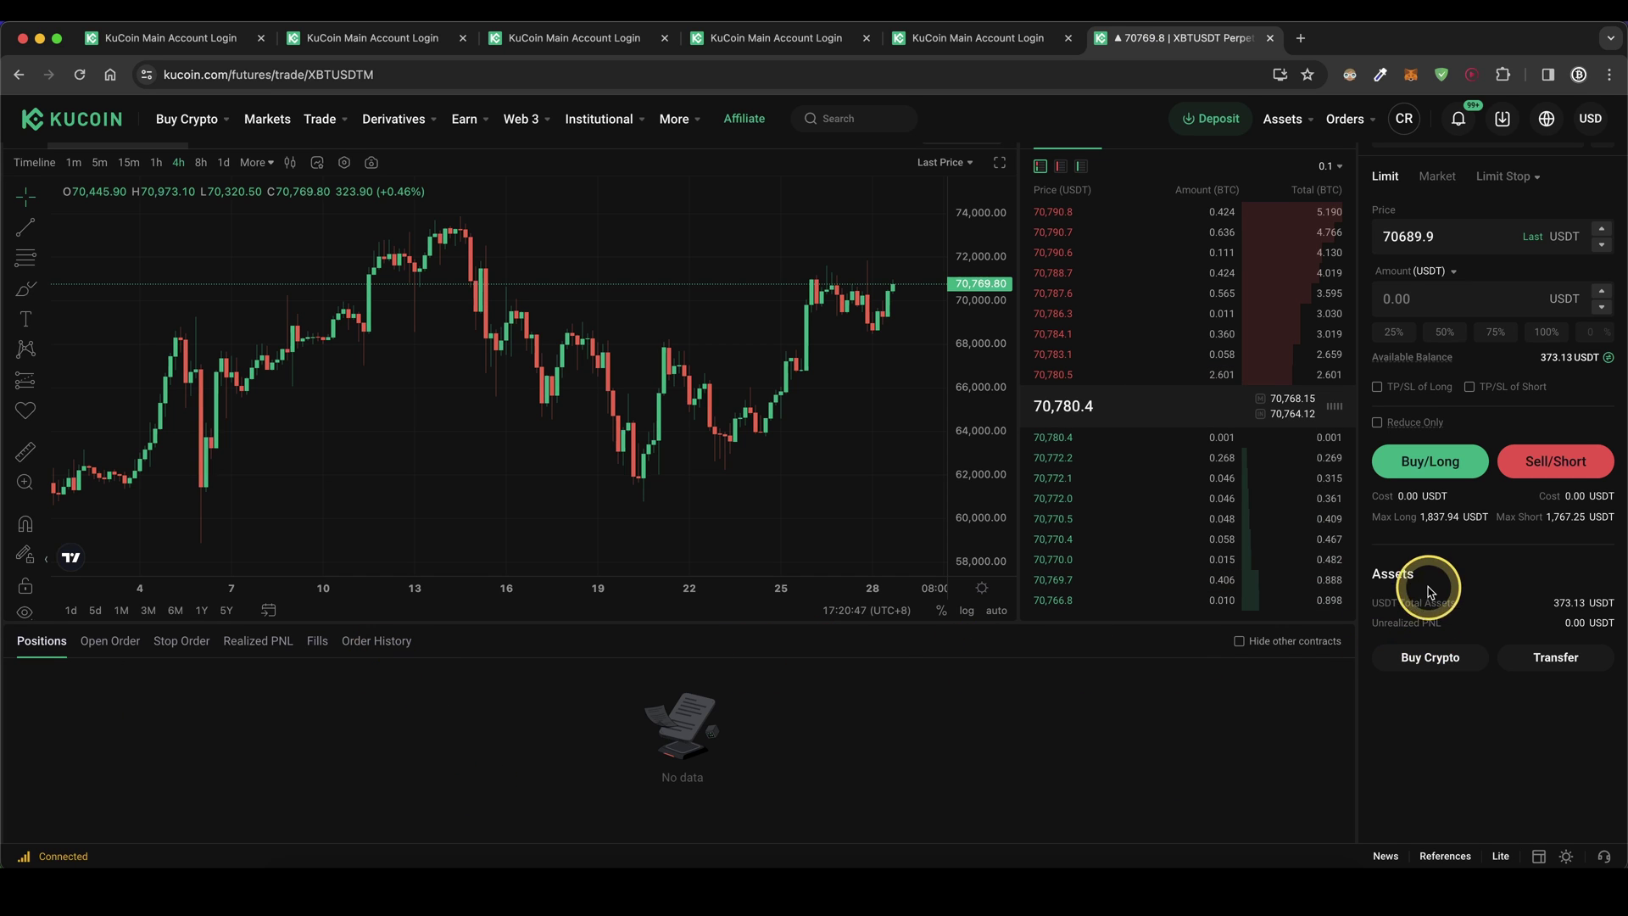
pyautogui.moveTo(1386, 557)
pyautogui.mouseDown()
pyautogui.moveTo(1373, 589)
pyautogui.moveTo(1419, 638)
pyautogui.mouseUp()
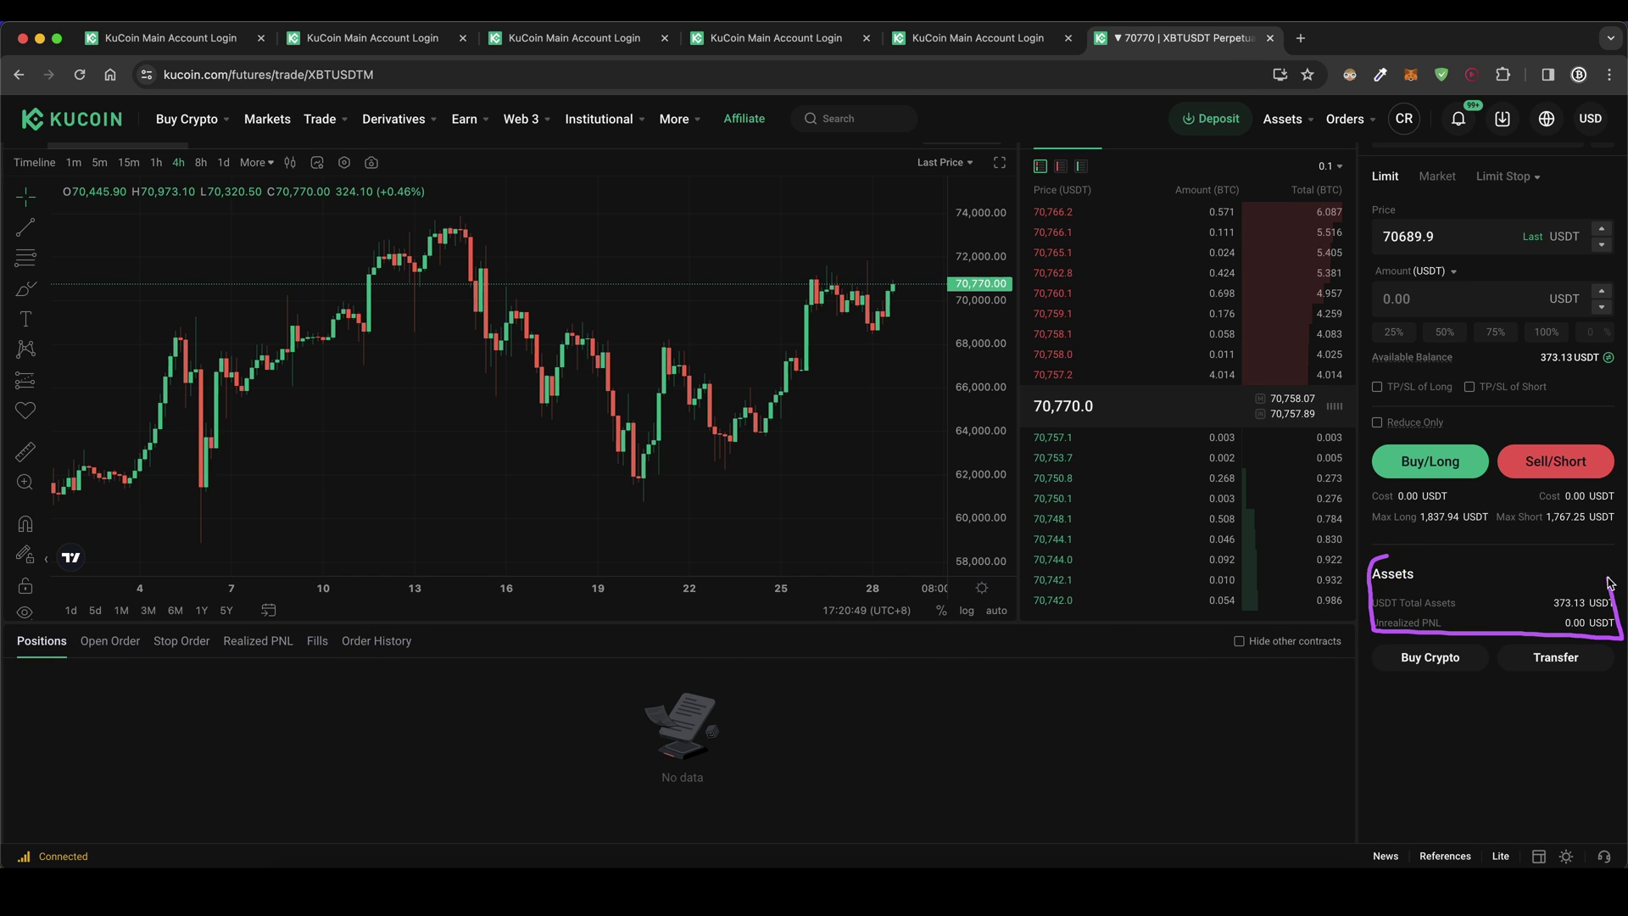
pyautogui.moveTo(1506, 547); pyautogui.dragTo(1514, 572)
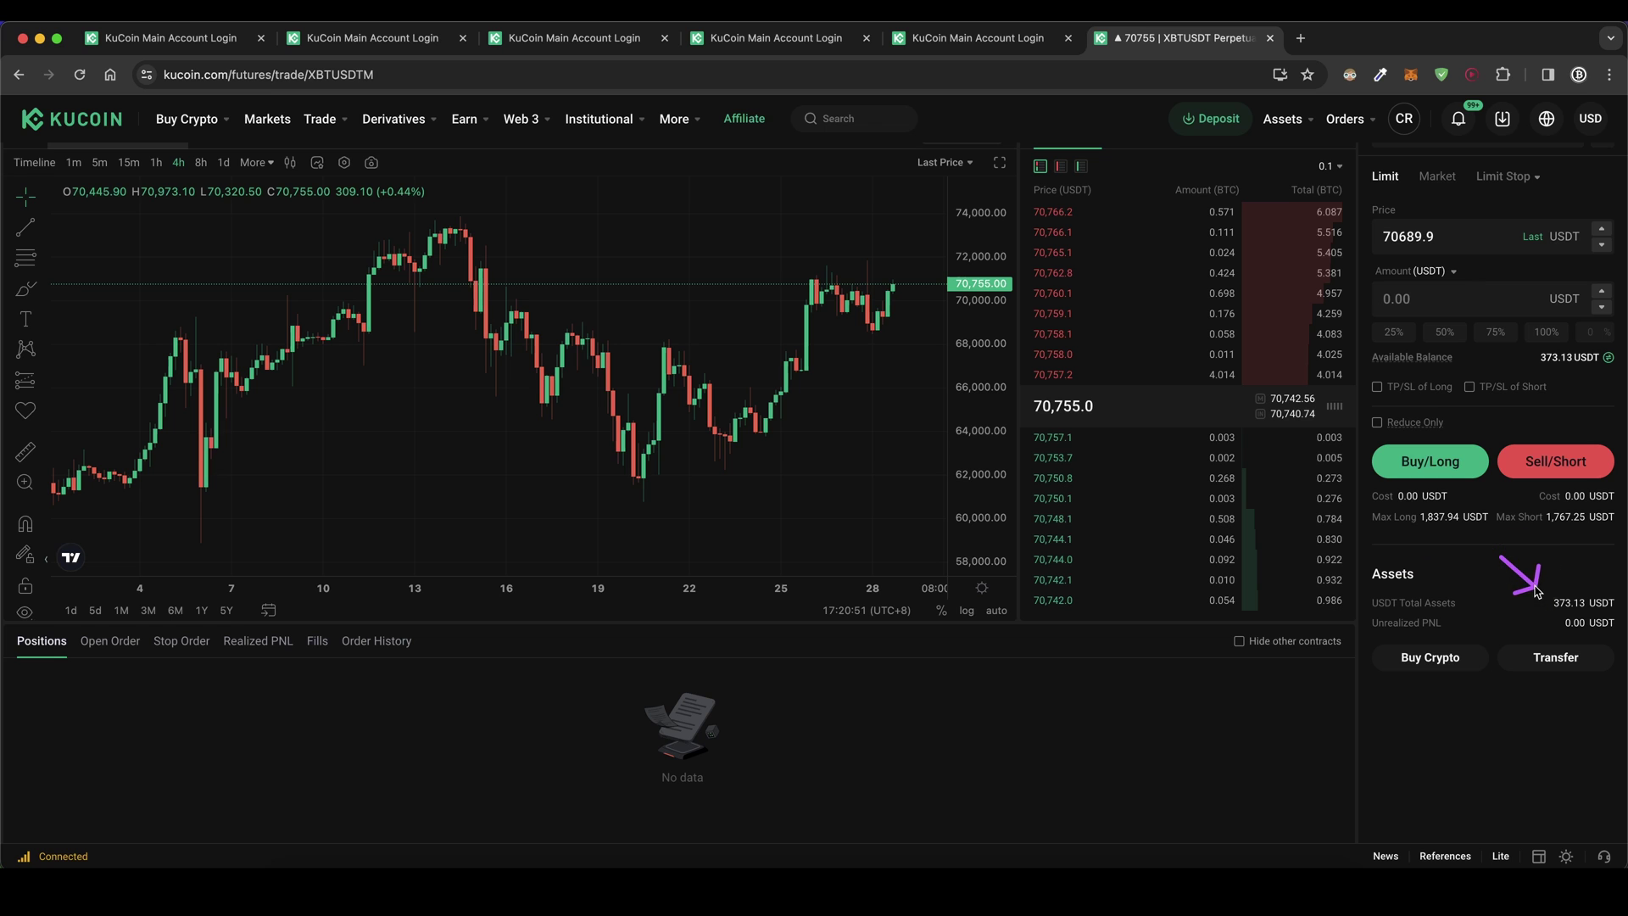
pyautogui.scroll(2, 1492, 628)
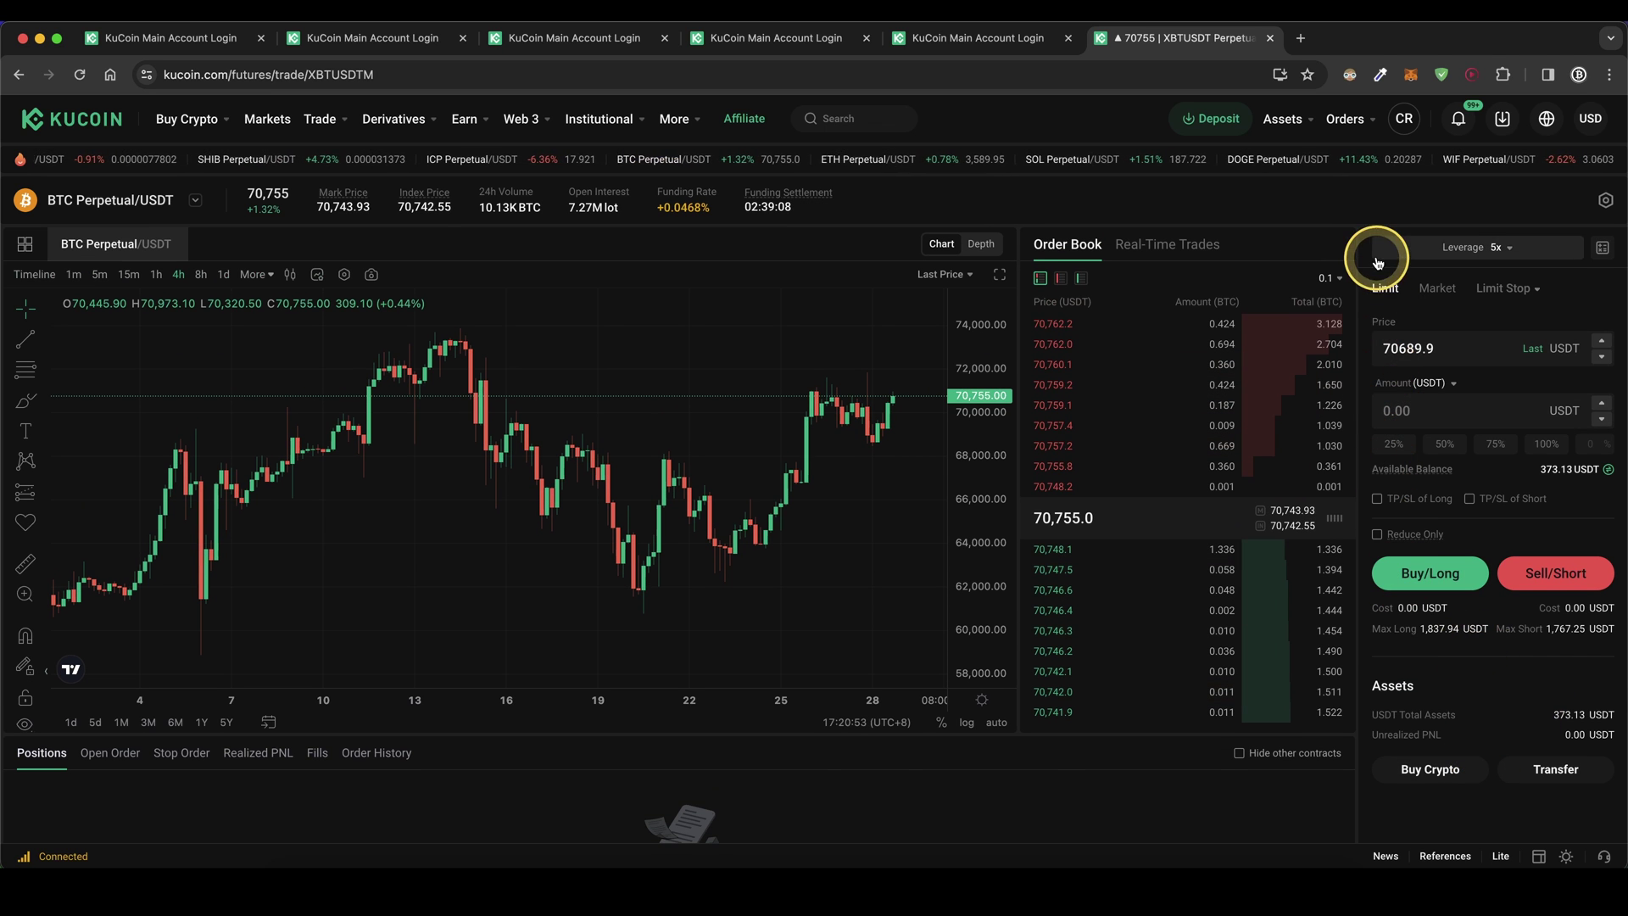
pyautogui.moveTo(1378, 263); pyautogui.dragTo(1376, 325)
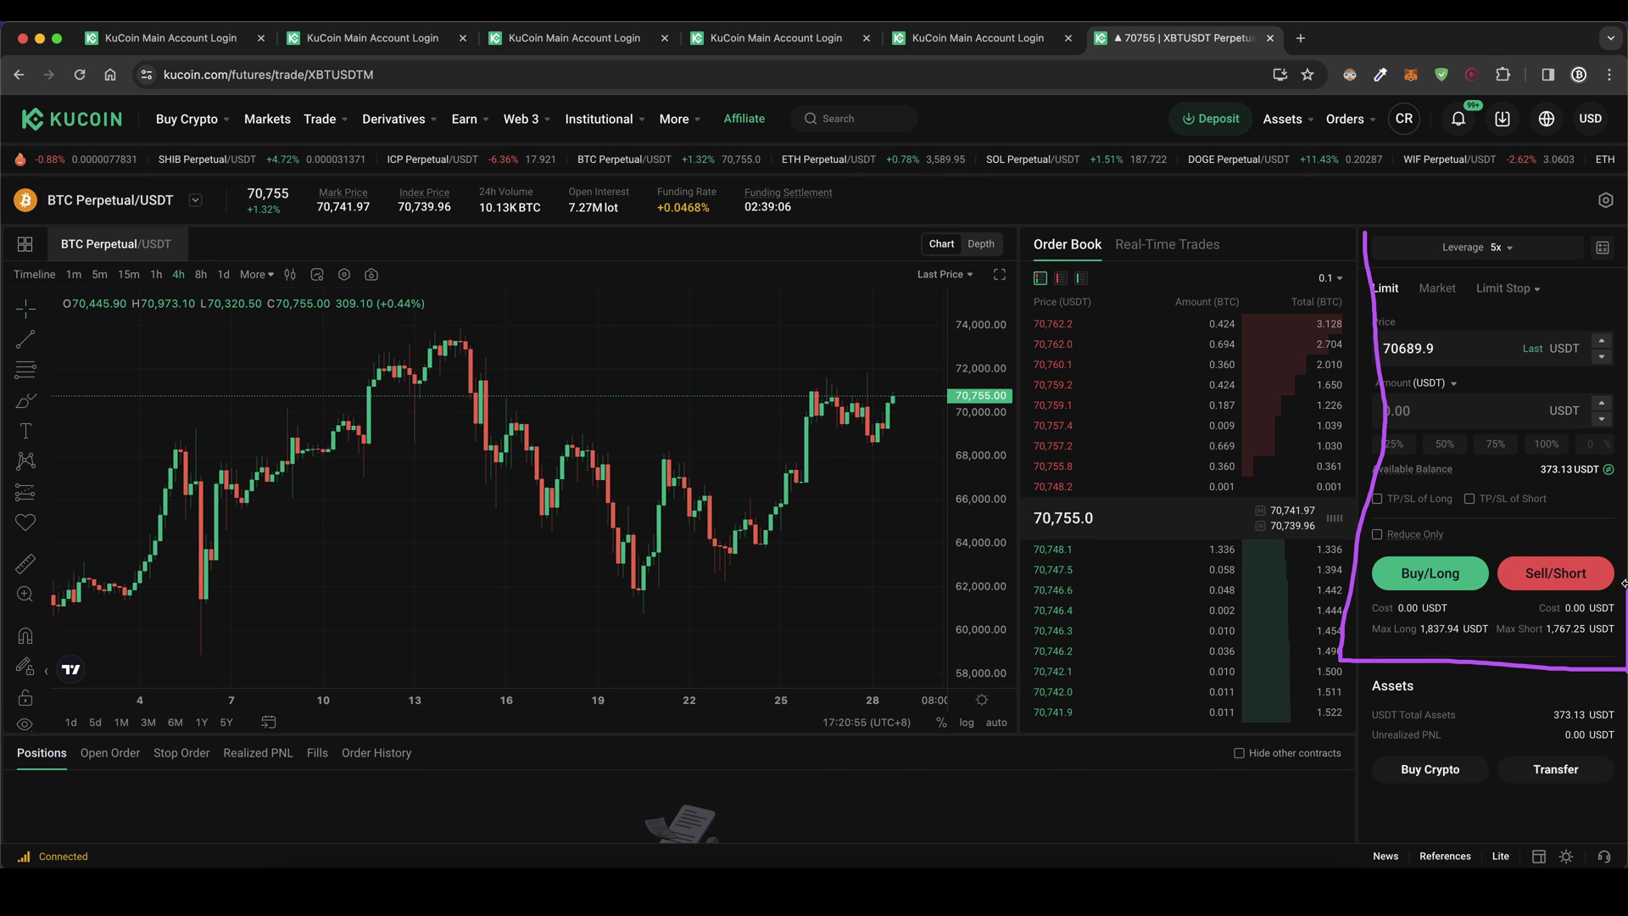
pyautogui.moveTo(1474, 329)
pyautogui.mouseDown()
pyautogui.moveTo(1485, 267)
pyautogui.moveTo(1538, 298)
pyautogui.moveTo(1441, 394)
pyautogui.moveTo(1399, 490)
pyautogui.moveTo(1444, 549)
pyautogui.mouseUp()
pyautogui.click(1478, 421)
pyautogui.moveTo(1583, 478); pyautogui.dragTo(1566, 536)
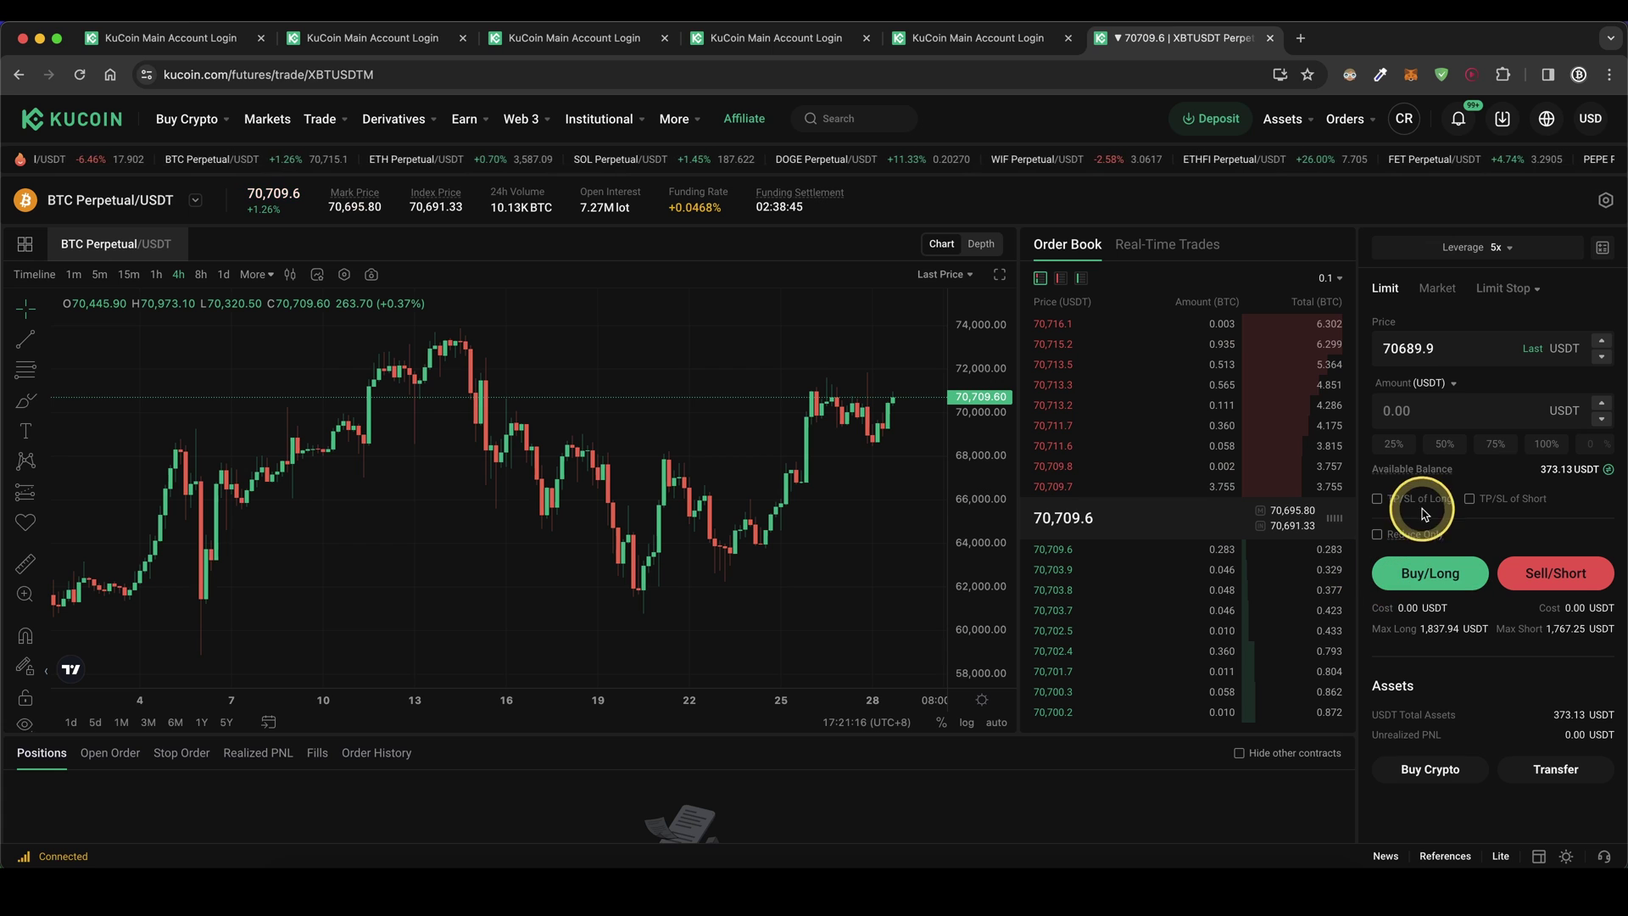
# Keep leverage at 5x and enter 66000 as the limit order price
pyautogui.click(1497, 251)
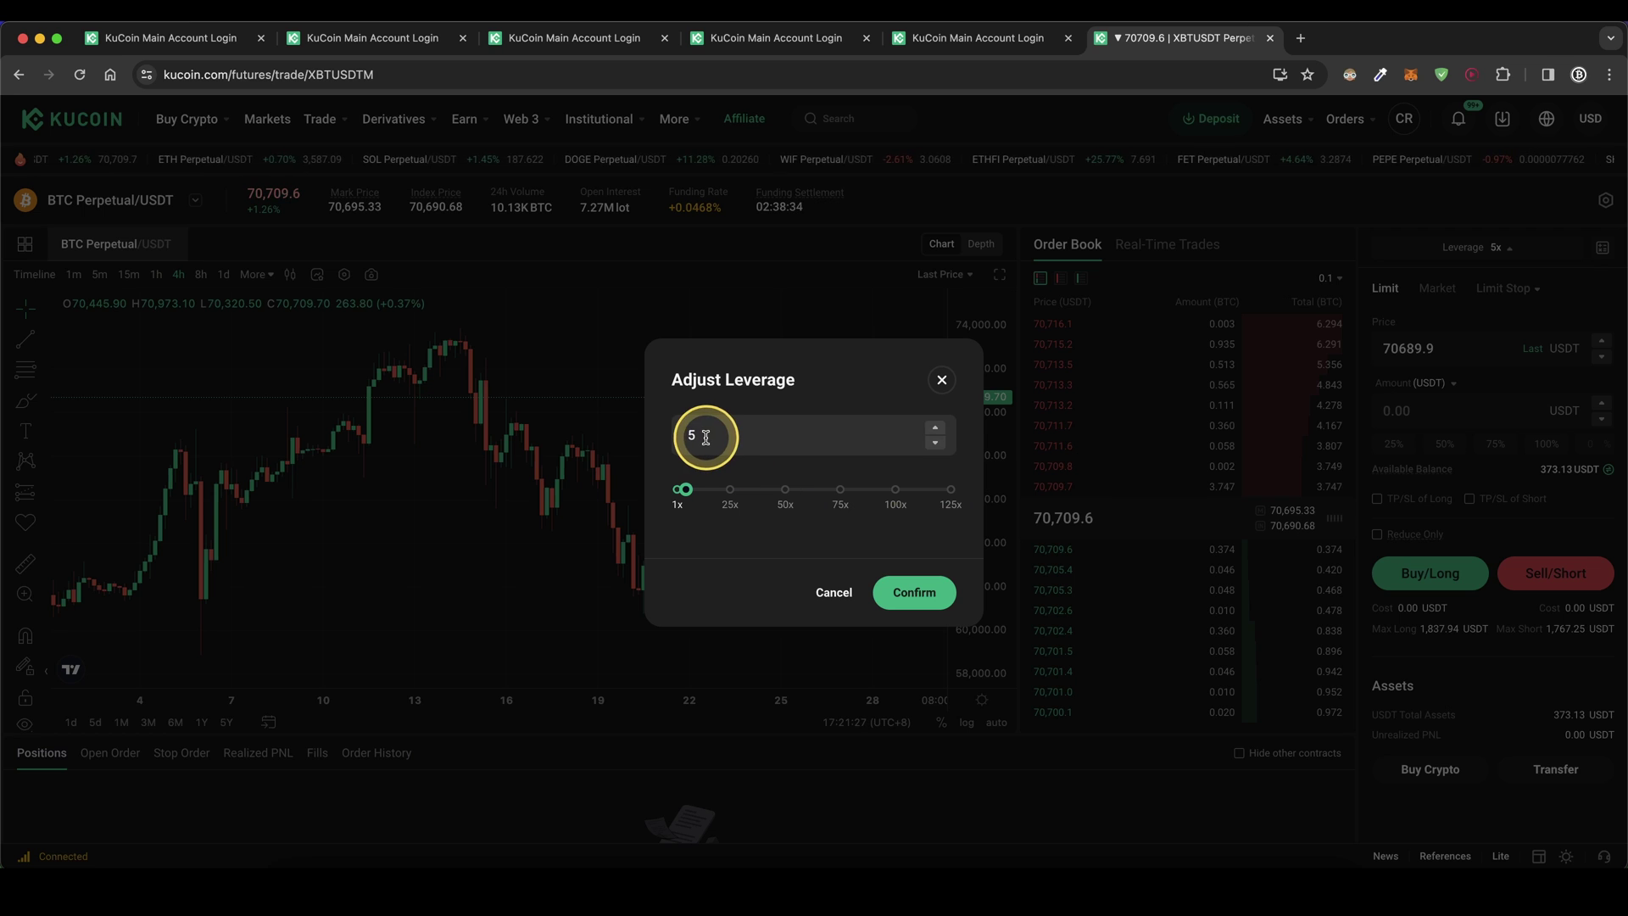
pyautogui.click(927, 596)
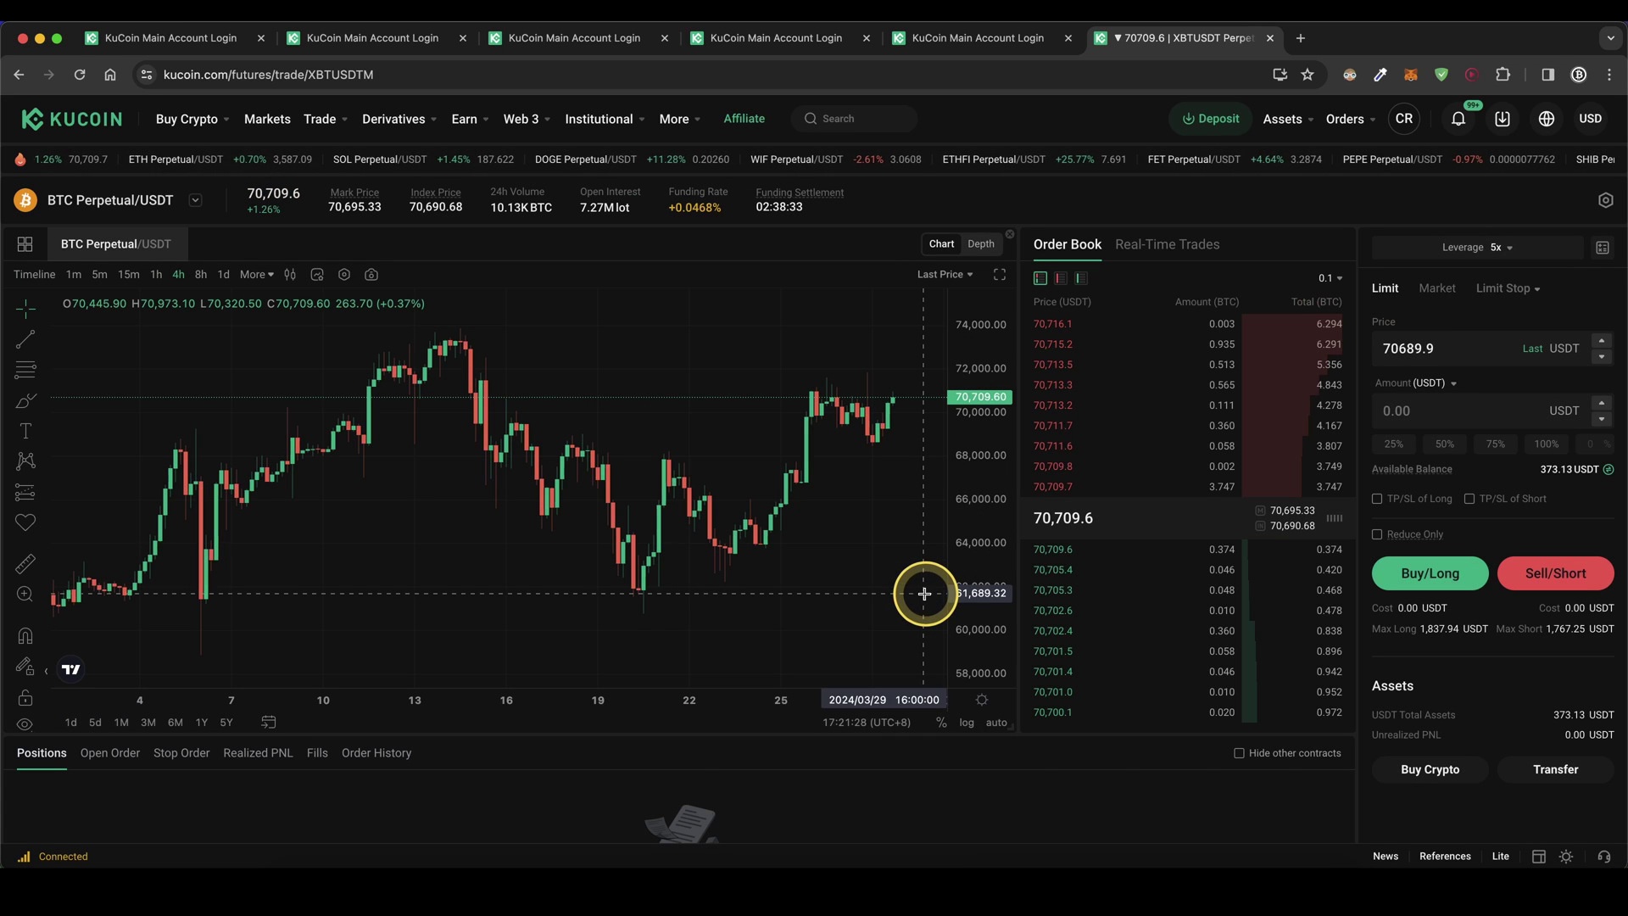
pyautogui.click(1422, 307)
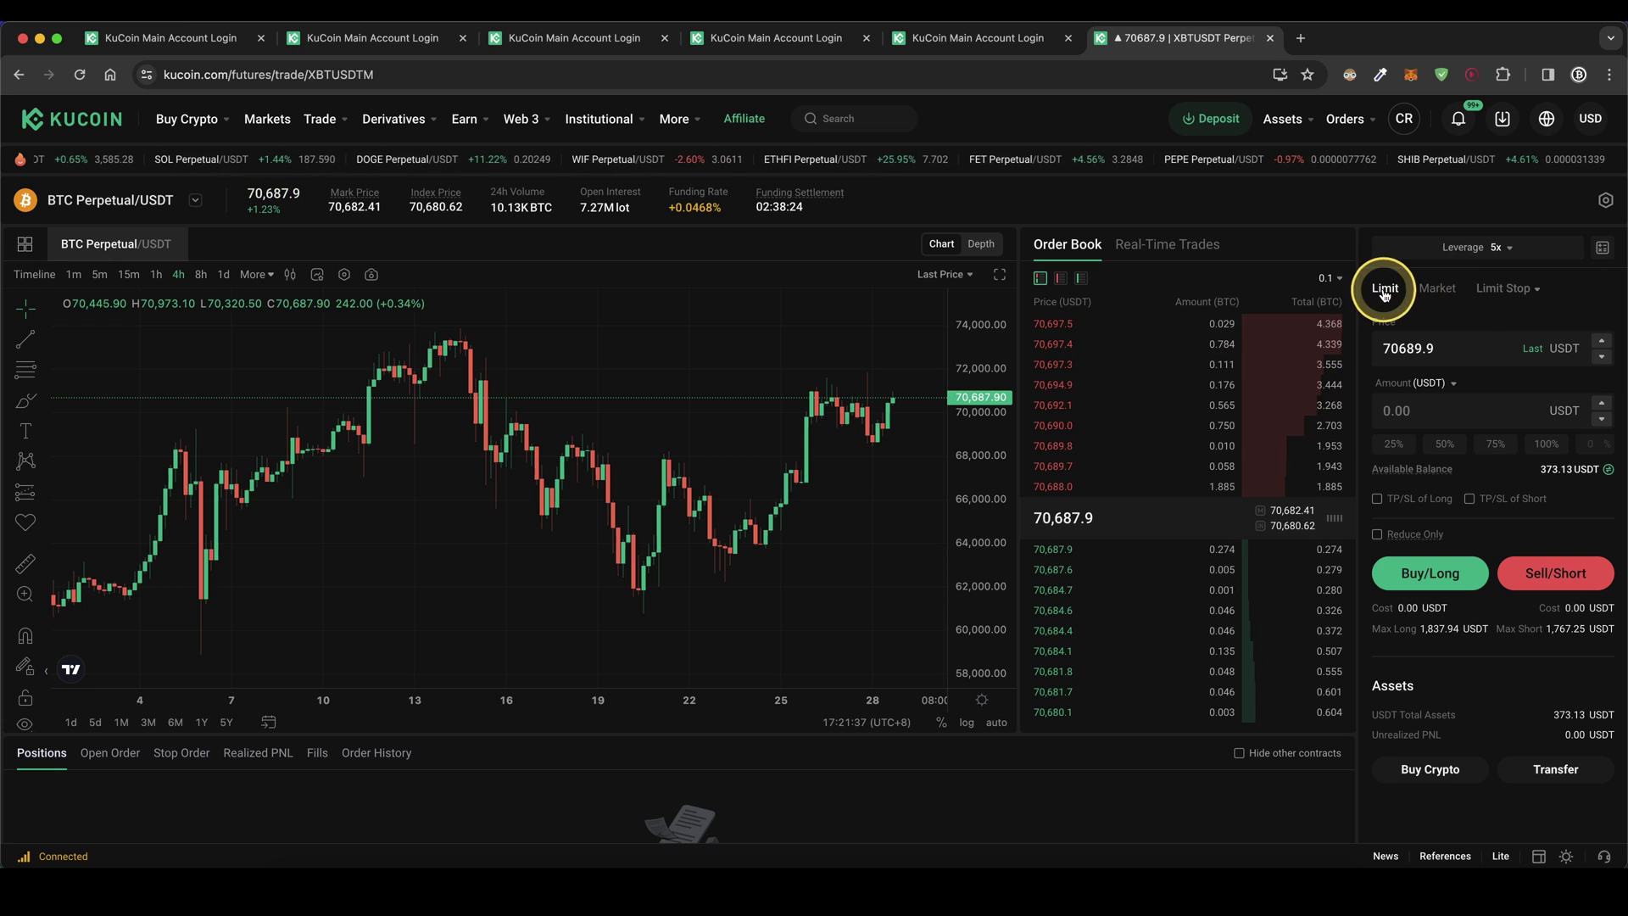
pyautogui.click(1451, 349)
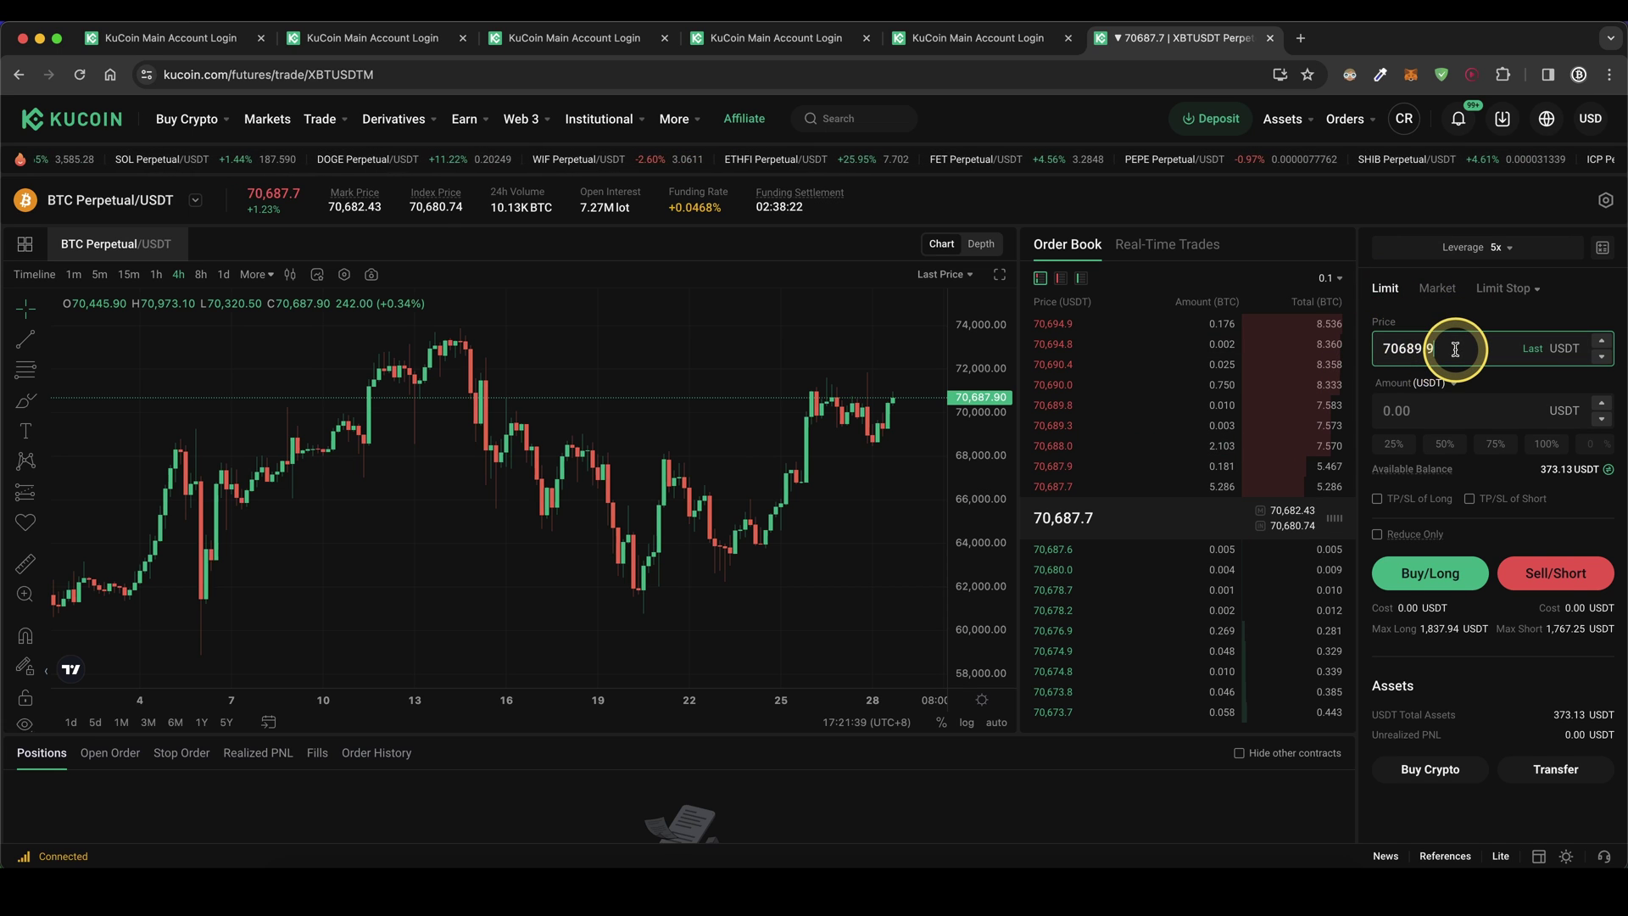
pyautogui.press('super+a')
pyautogui.press('BackSpace')
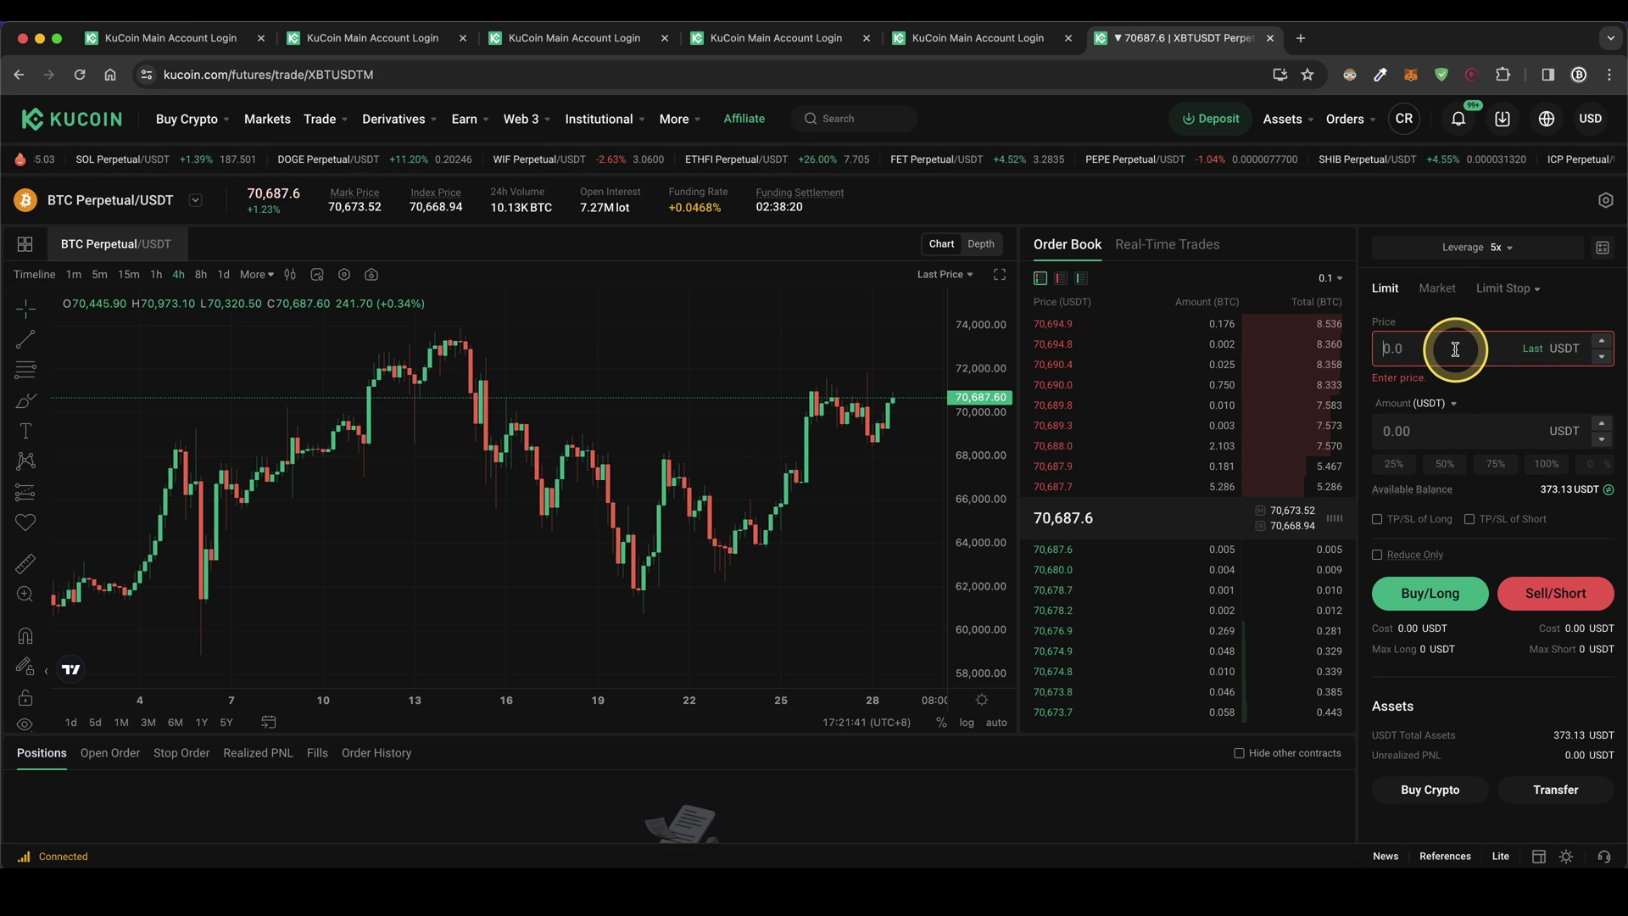
pyautogui.write('66000')
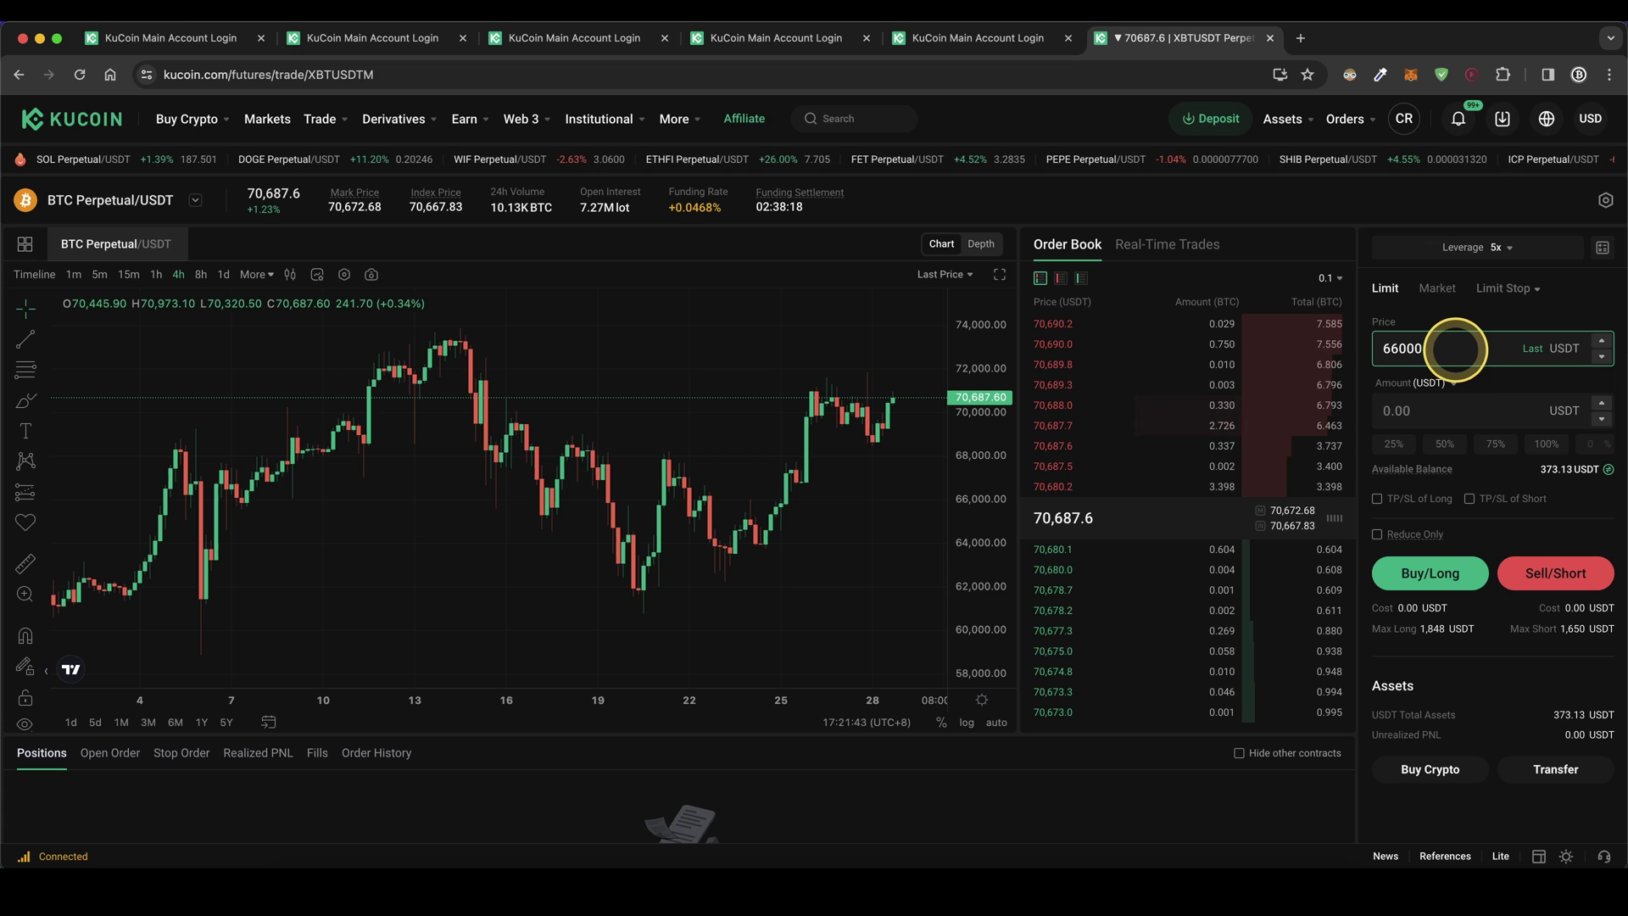
# Switch the BTC order form from limit to a market order
pyautogui.moveTo(1394, 352); pyautogui.dragTo(1068, 477)
pyautogui.moveTo(768, 509); pyautogui.dragTo(987, 502)
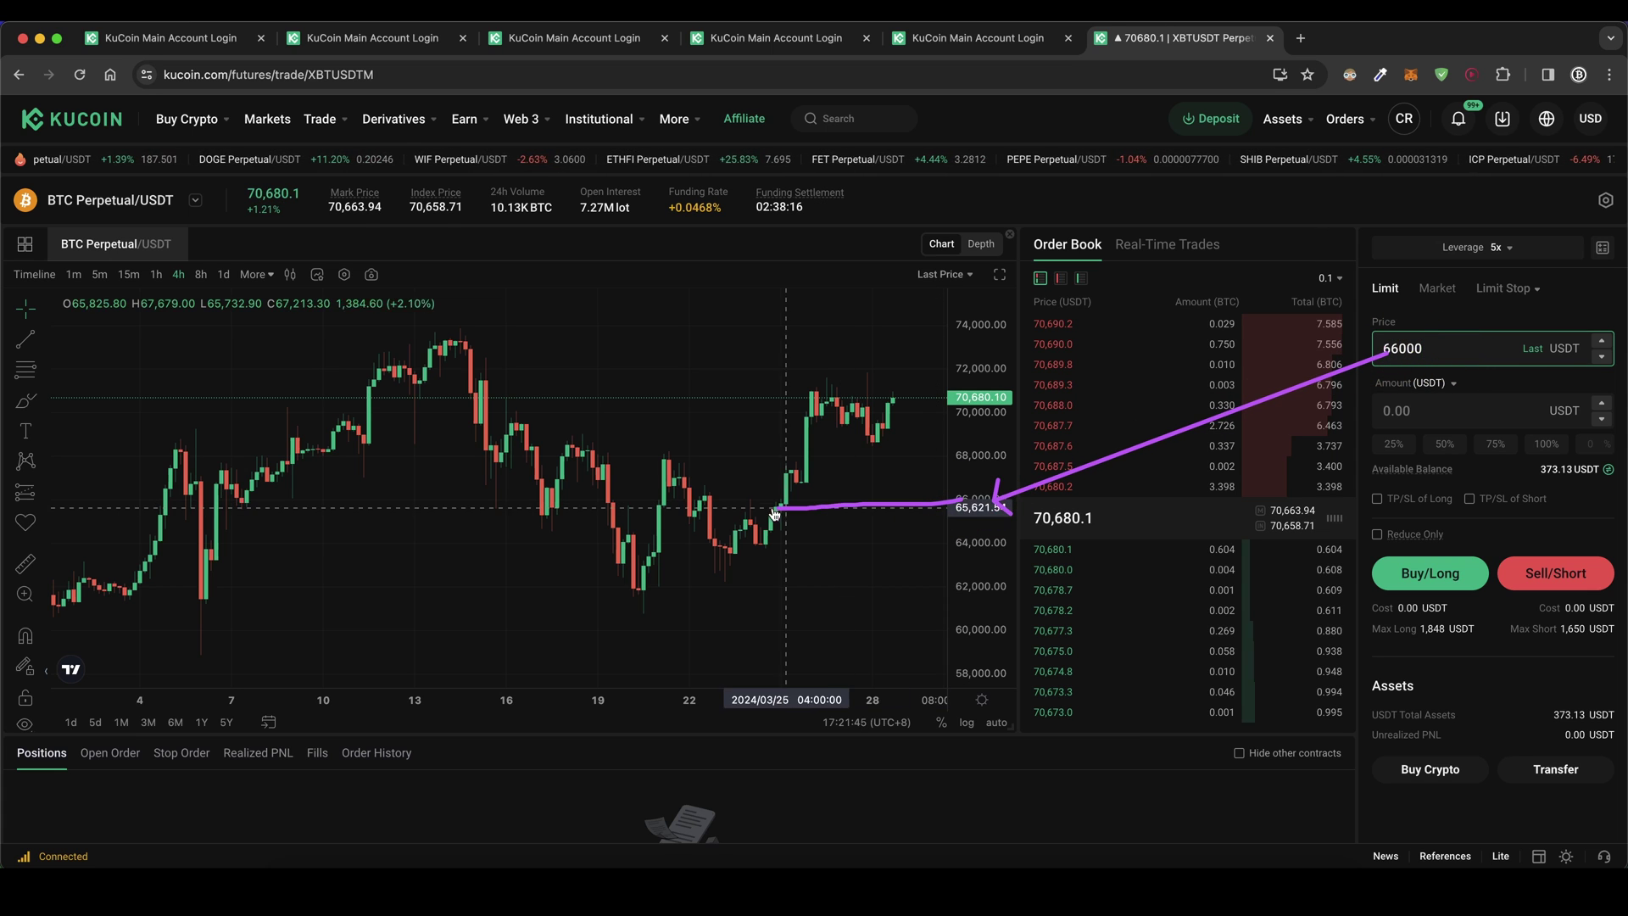
pyautogui.moveTo(894, 398); pyautogui.dragTo(914, 500)
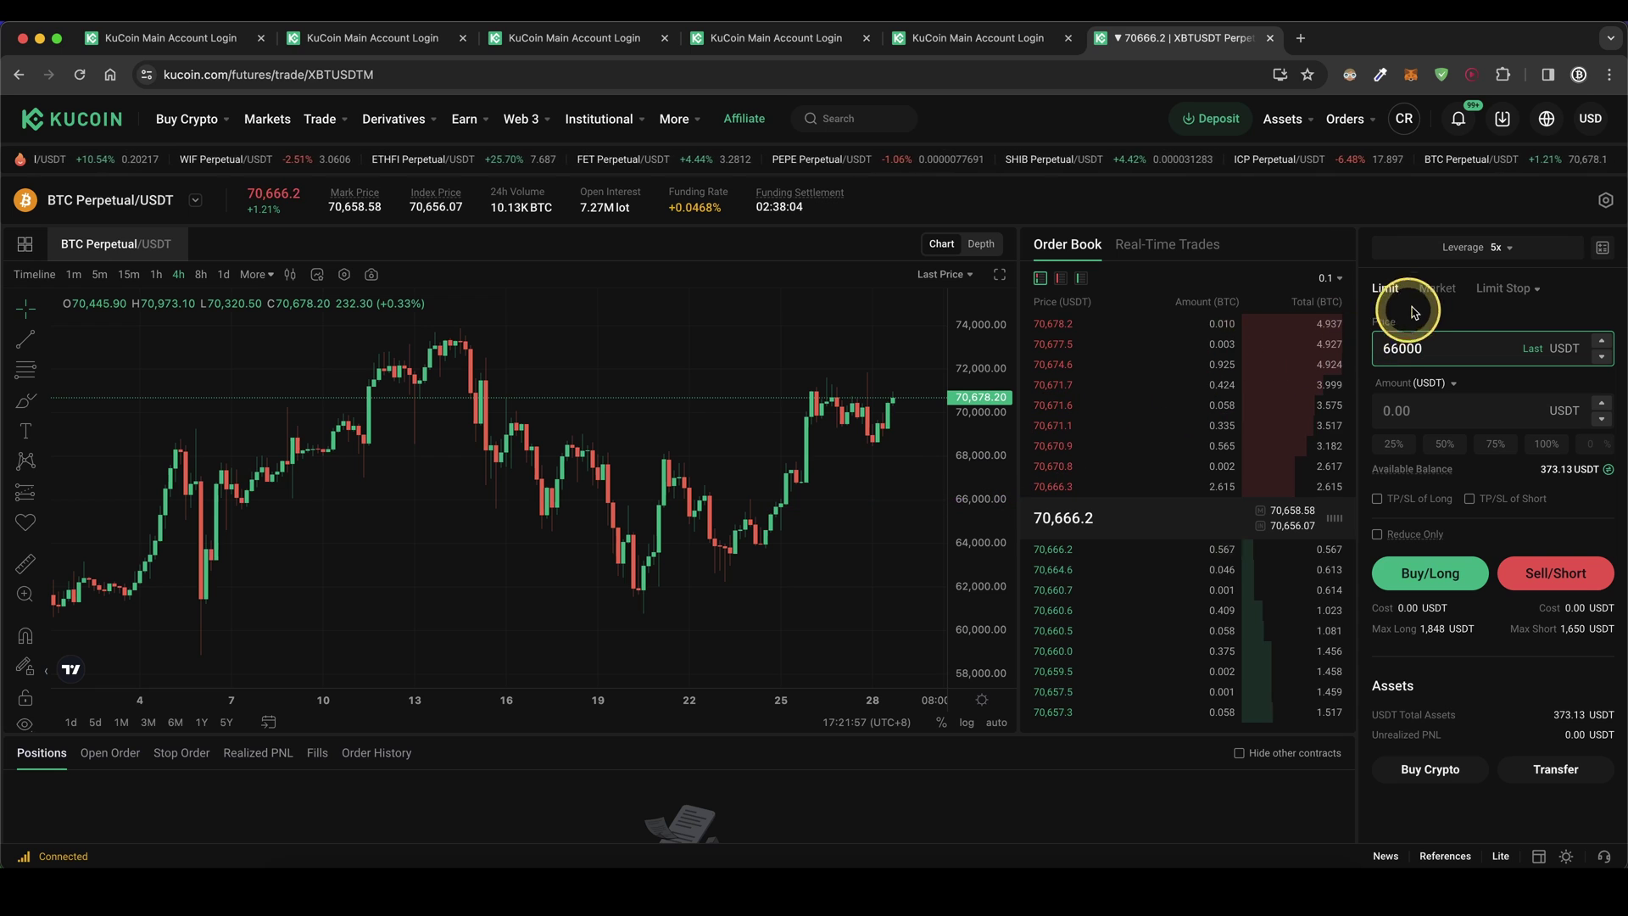
pyautogui.click(1432, 292)
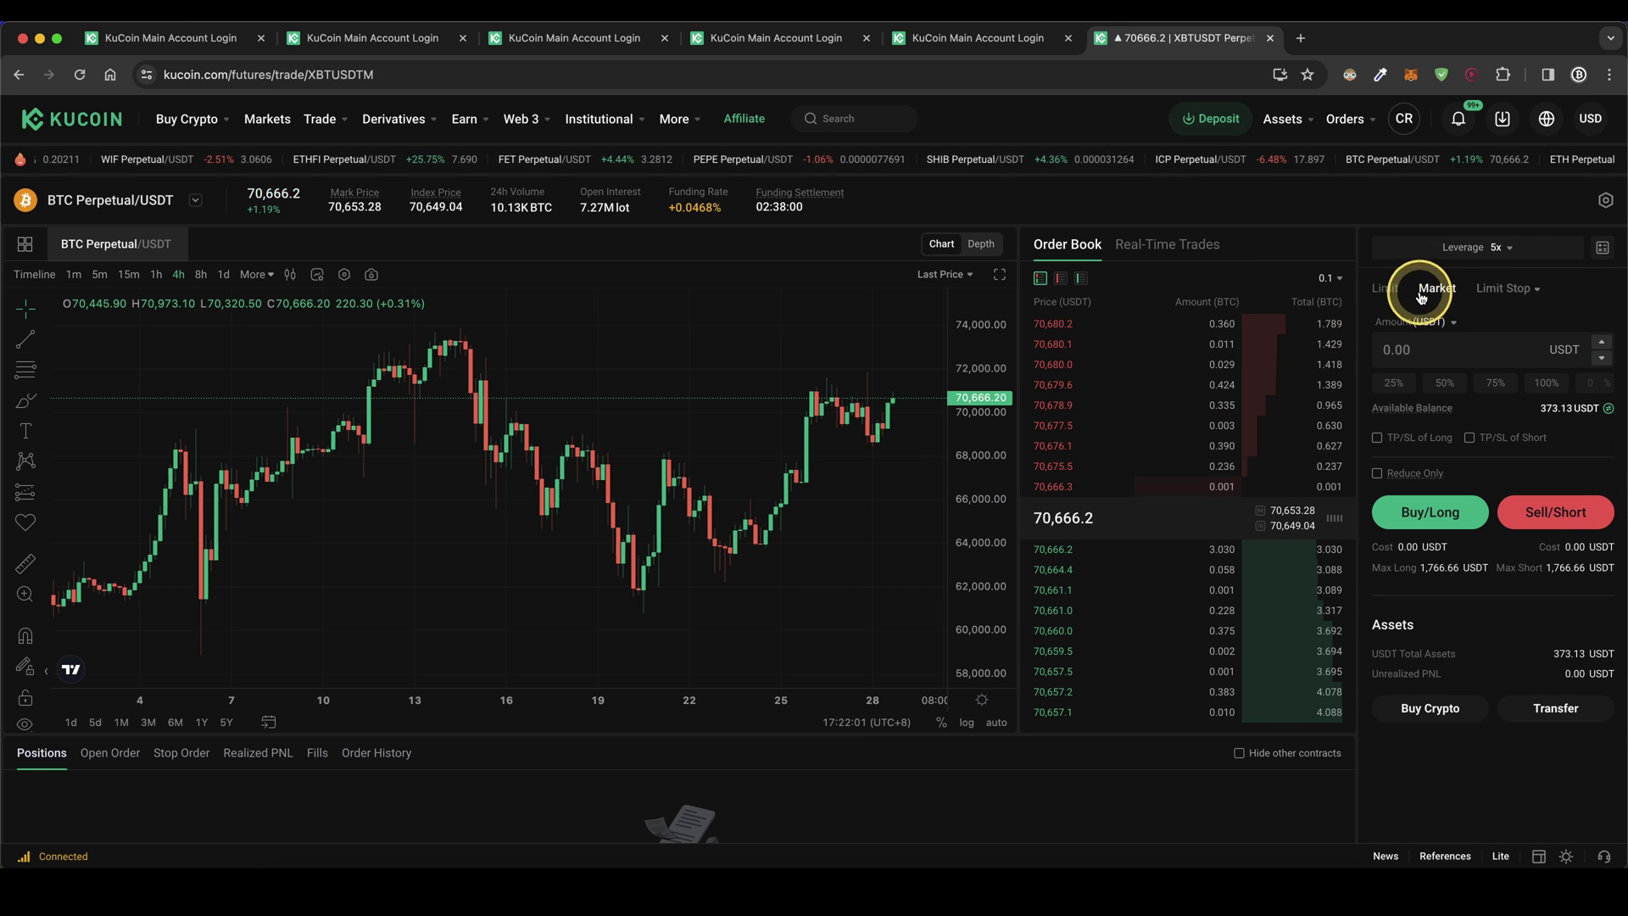
pyautogui.moveTo(1212, 341)
pyautogui.mouseDown()
pyautogui.moveTo(953, 401)
pyautogui.moveTo(941, 388)
pyautogui.mouseUp()
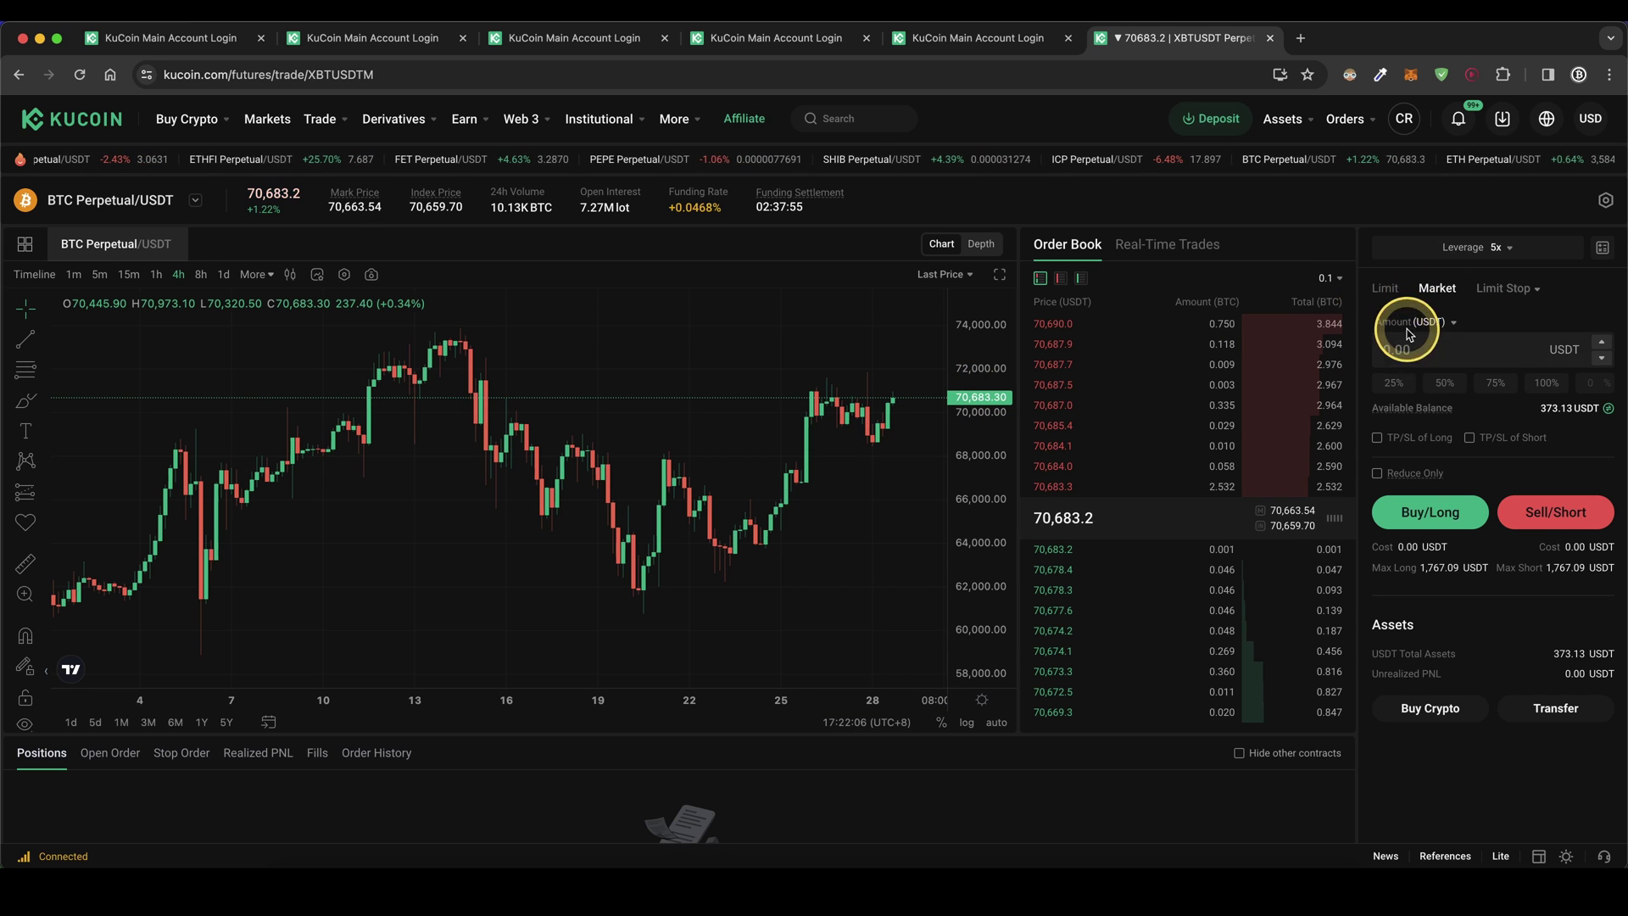
pyautogui.click(1441, 323)
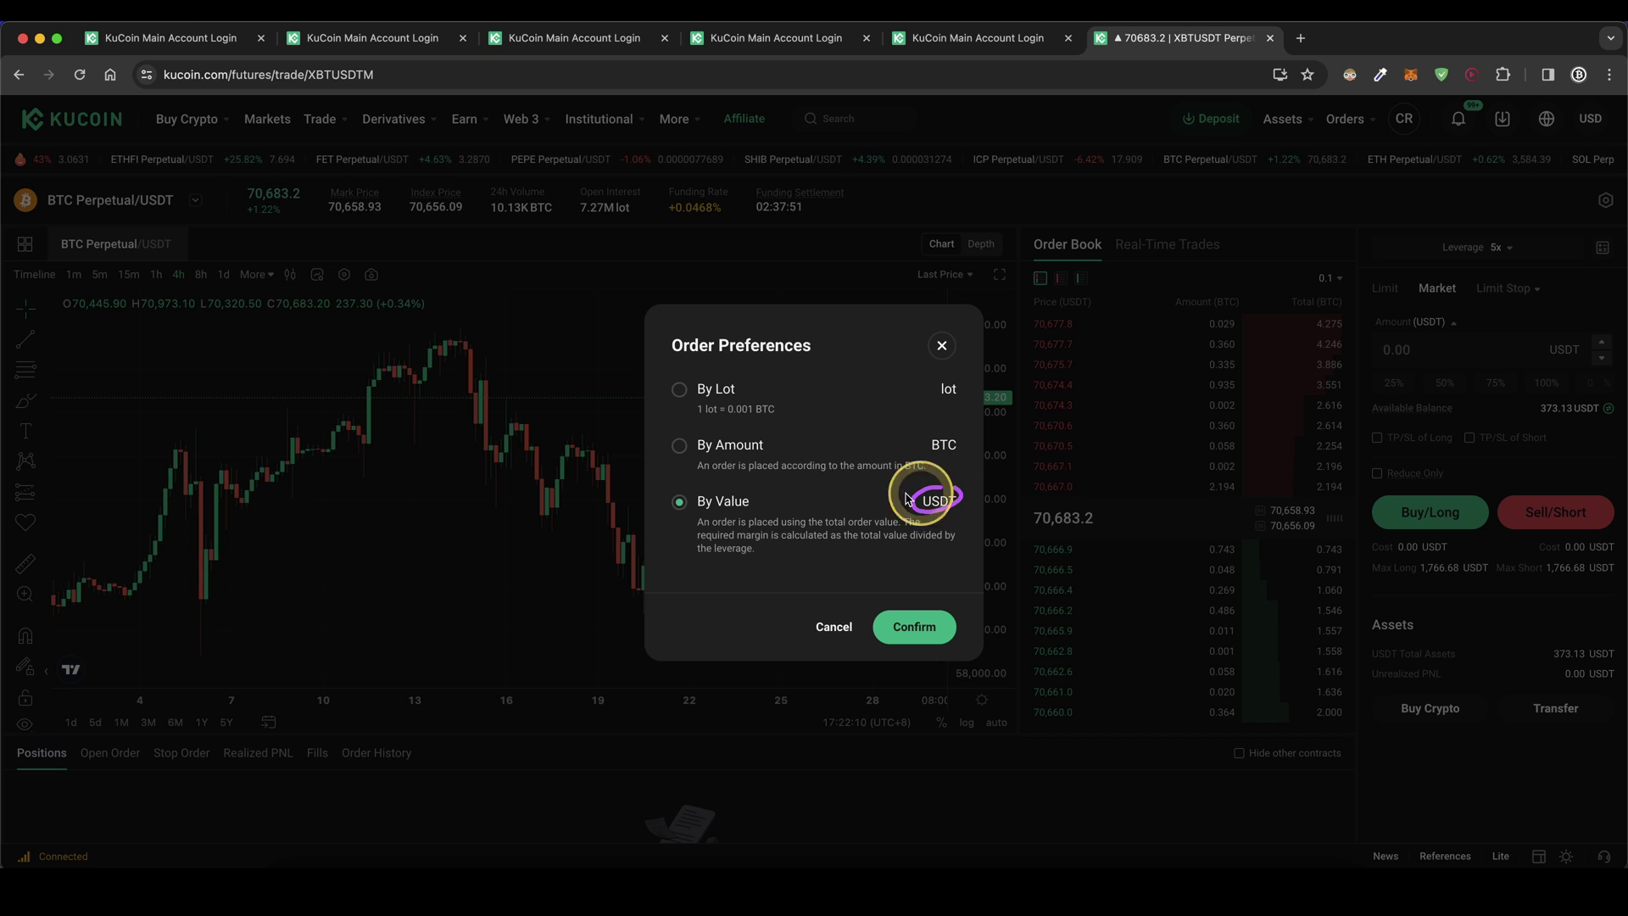
pyautogui.moveTo(725, 489); pyautogui.dragTo(702, 498)
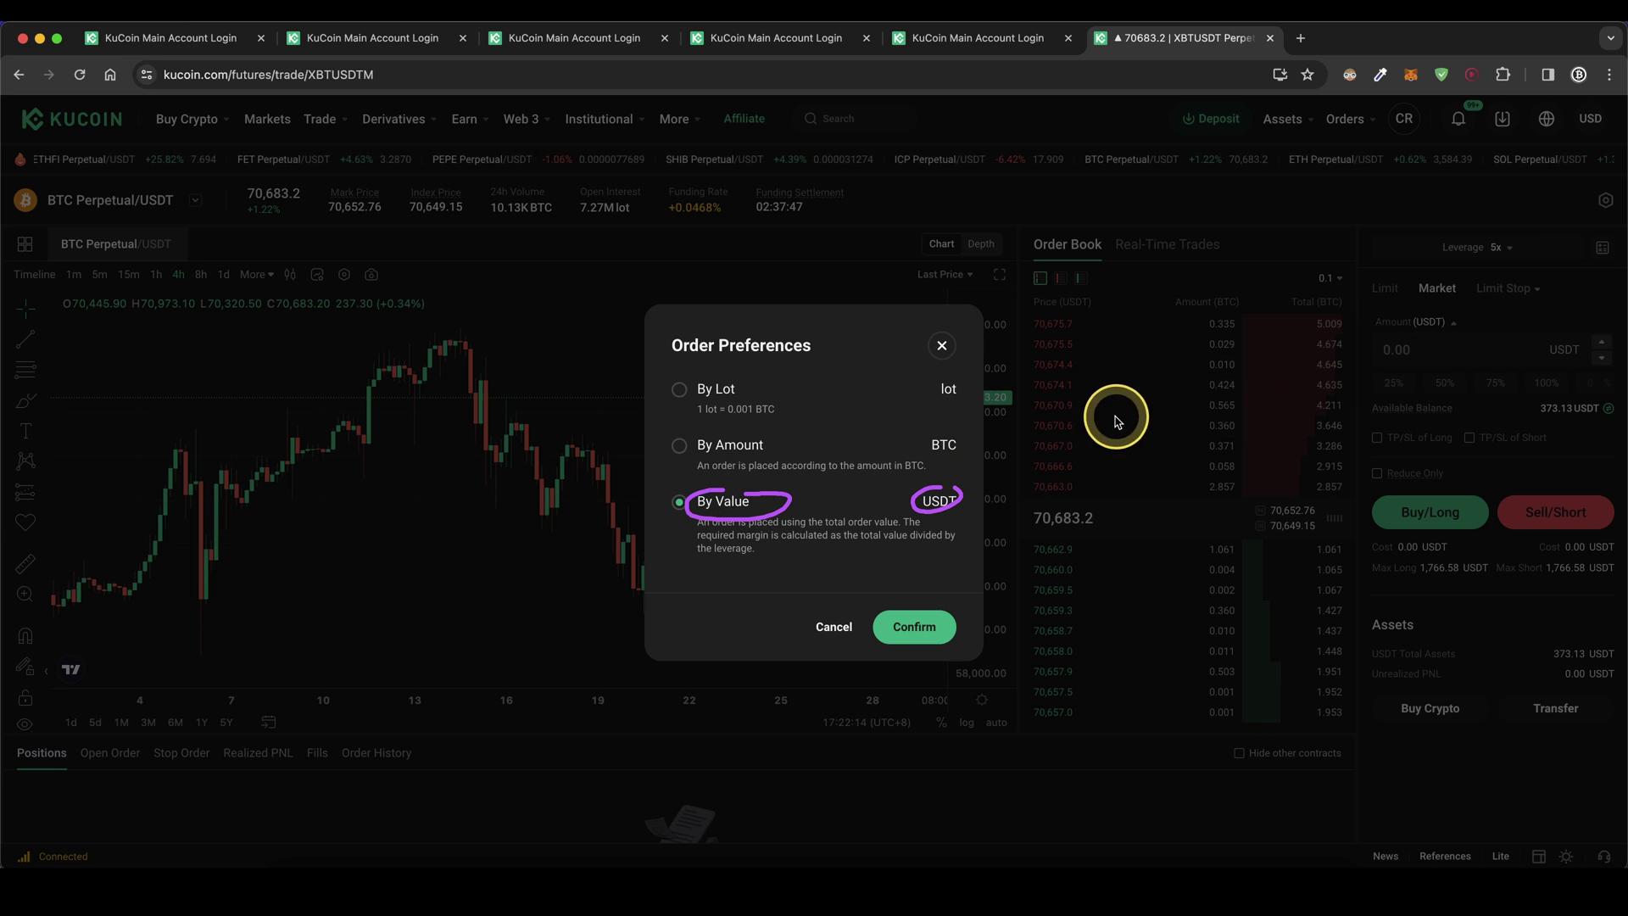
pyautogui.click(916, 627)
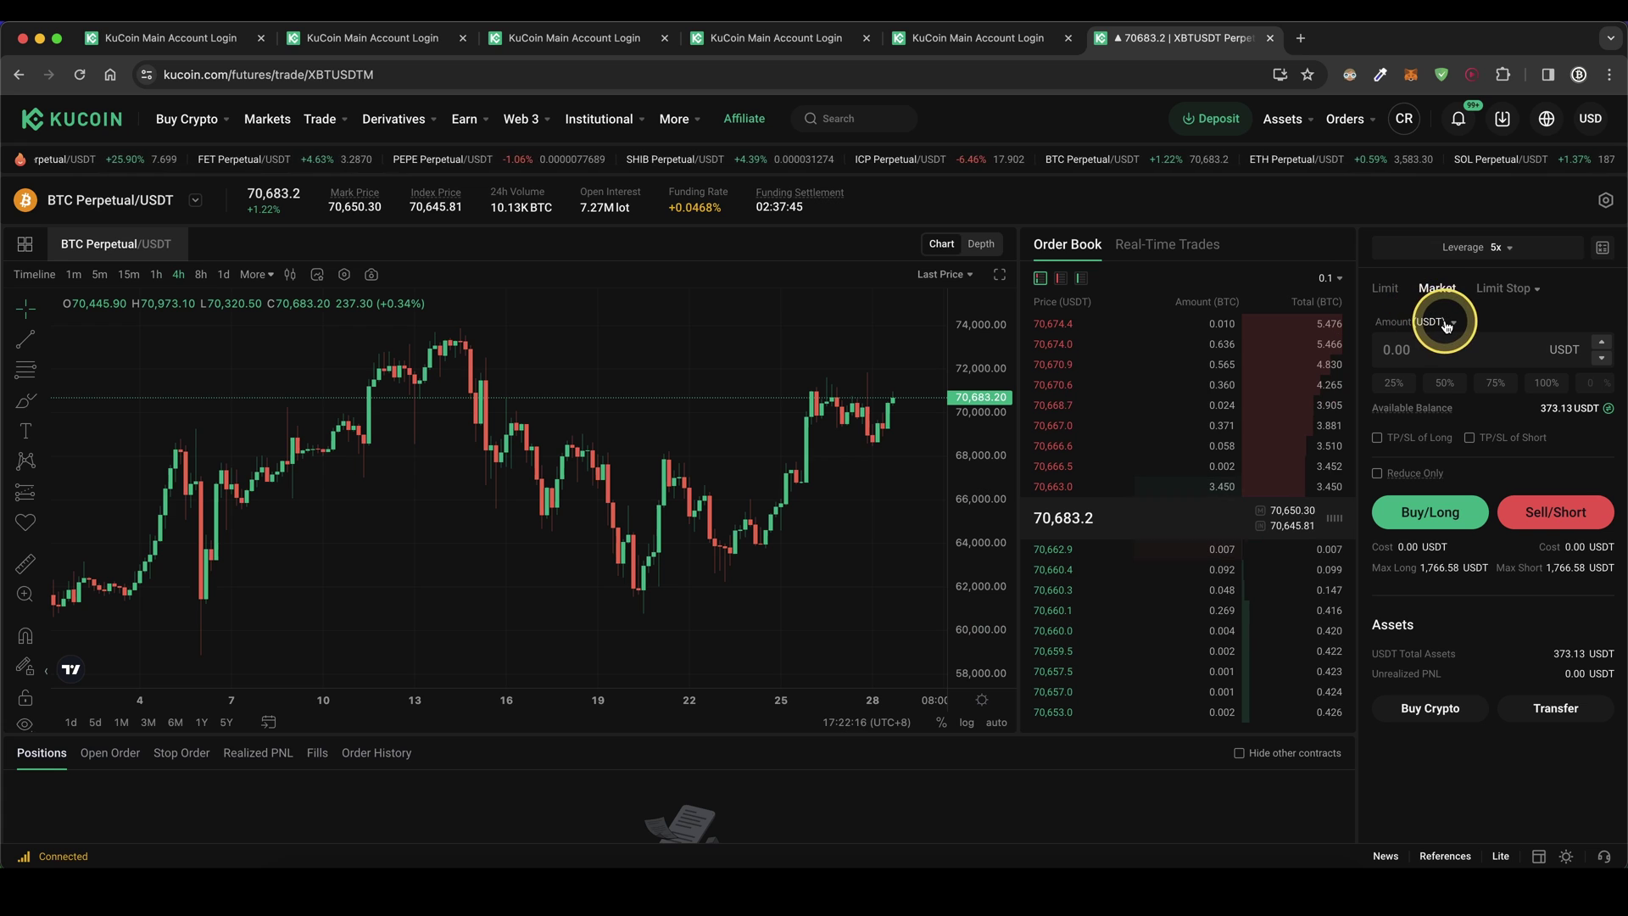
# Enter 1000 USDT as the order amount and annotate its 201.21 USDT cost against 5x leverage
pyautogui.click(1420, 346)
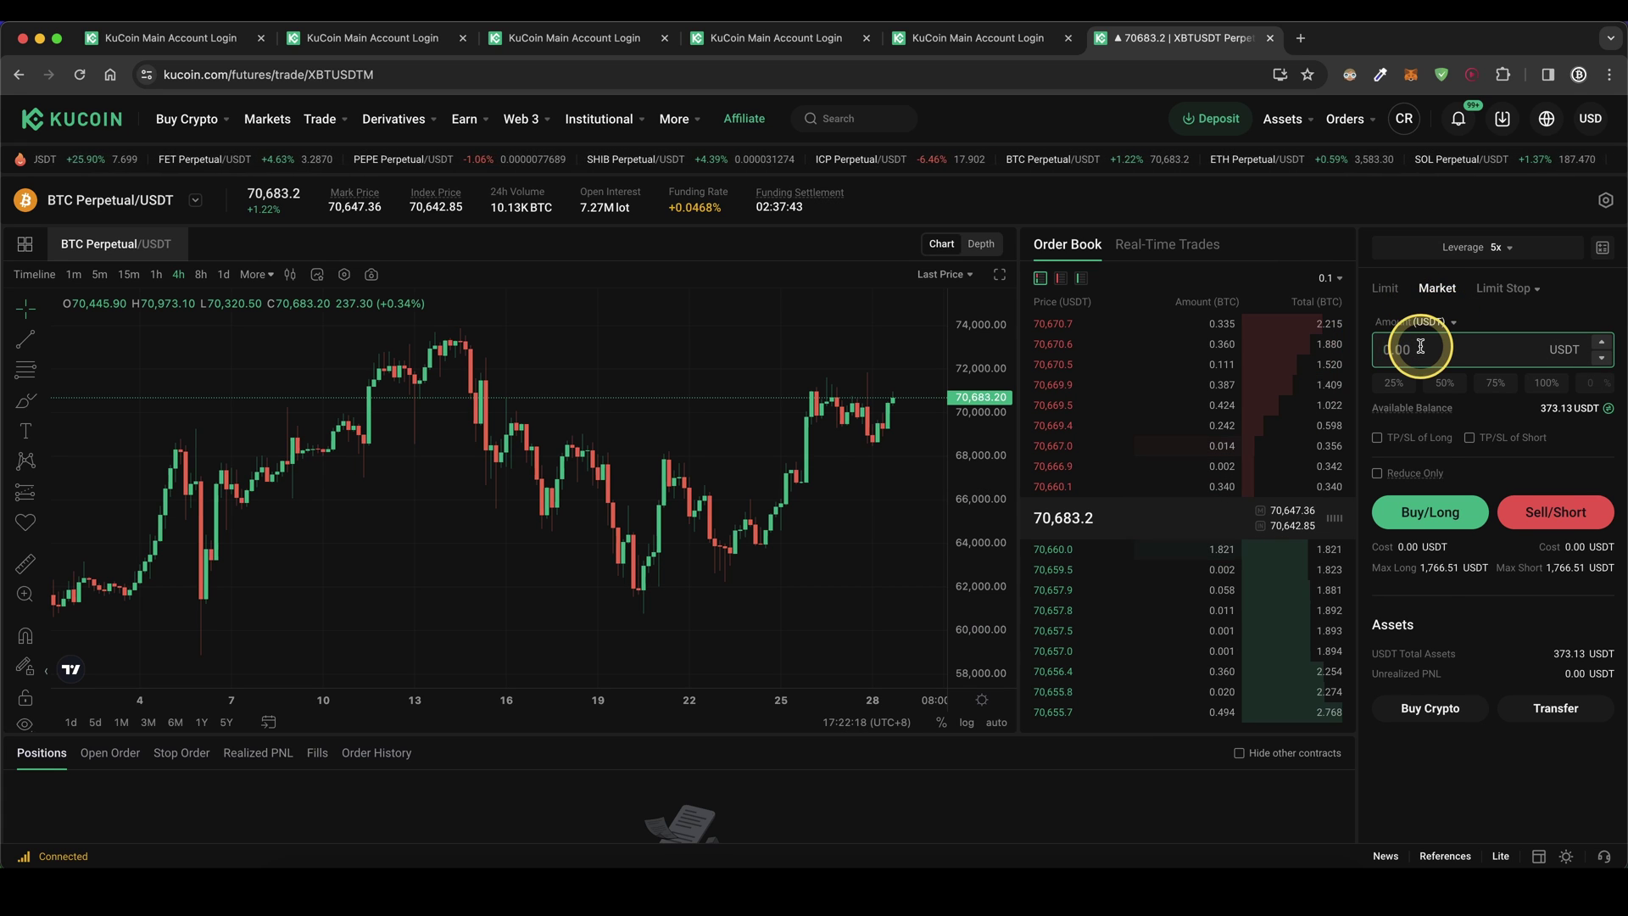
pyautogui.write('1000')
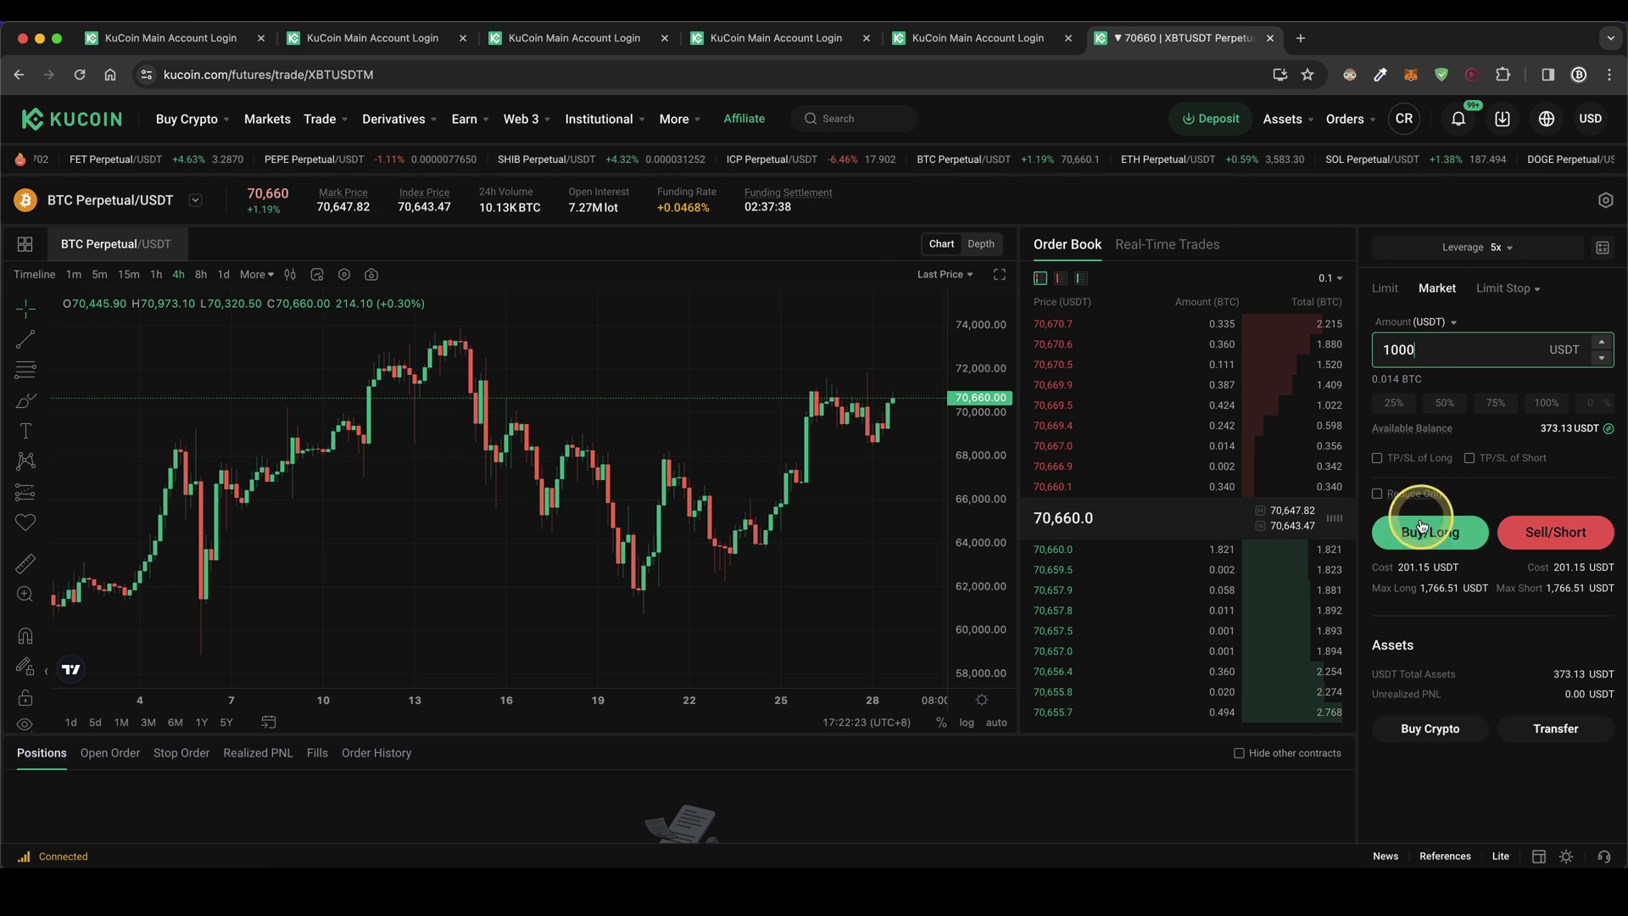
pyautogui.moveTo(1409, 559); pyautogui.dragTo(1485, 575)
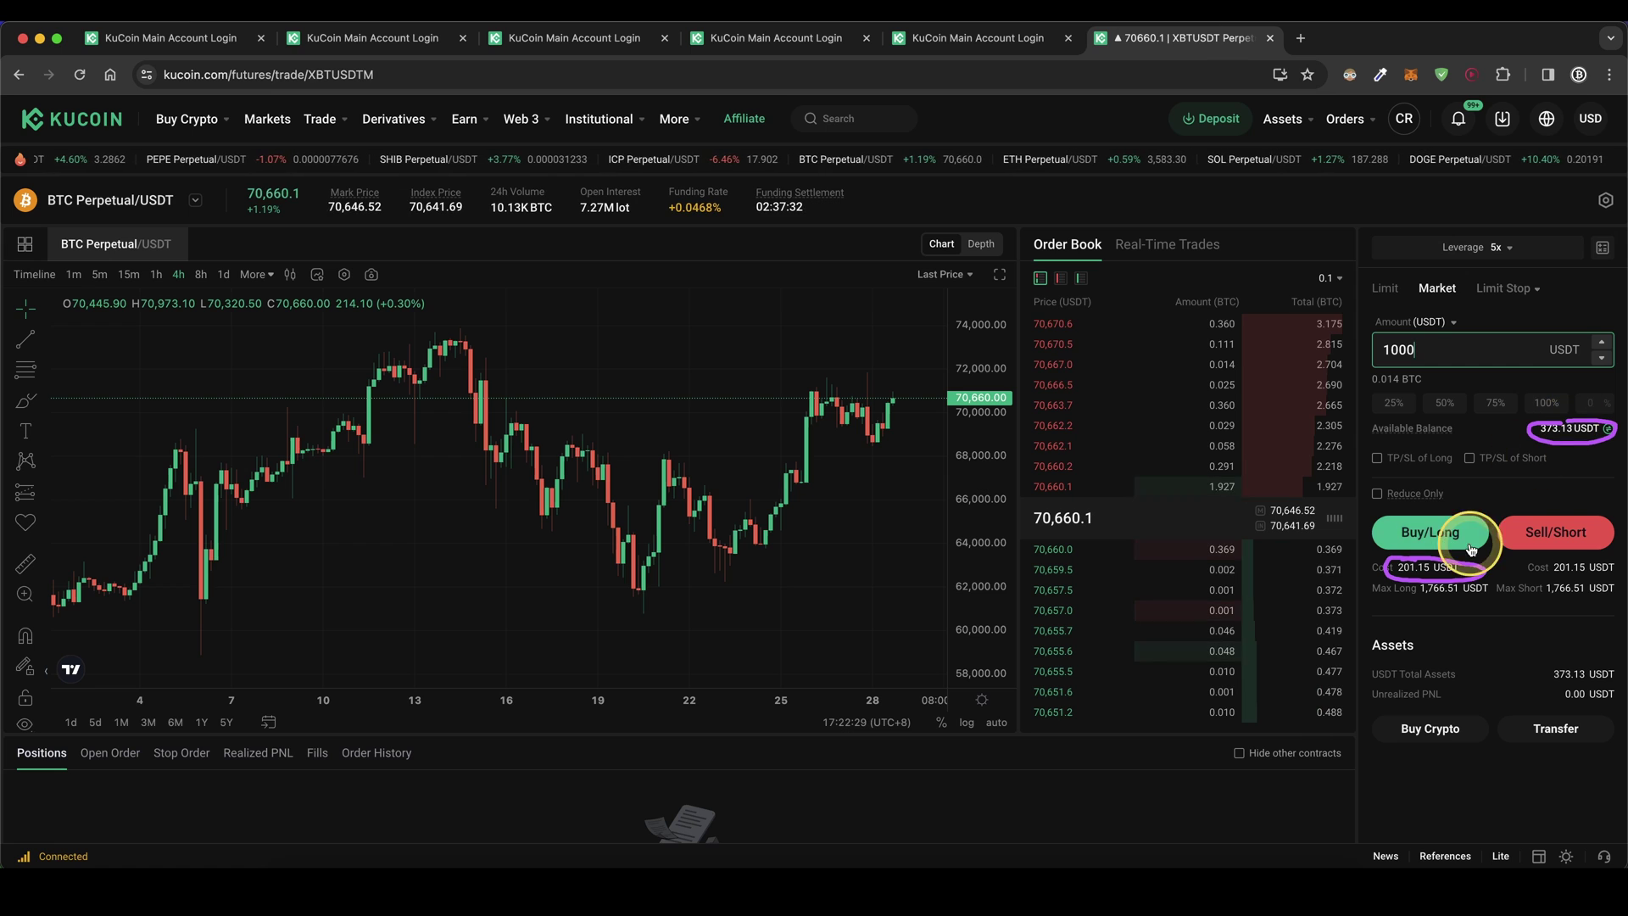
pyautogui.moveTo(1438, 559); pyautogui.dragTo(1461, 479)
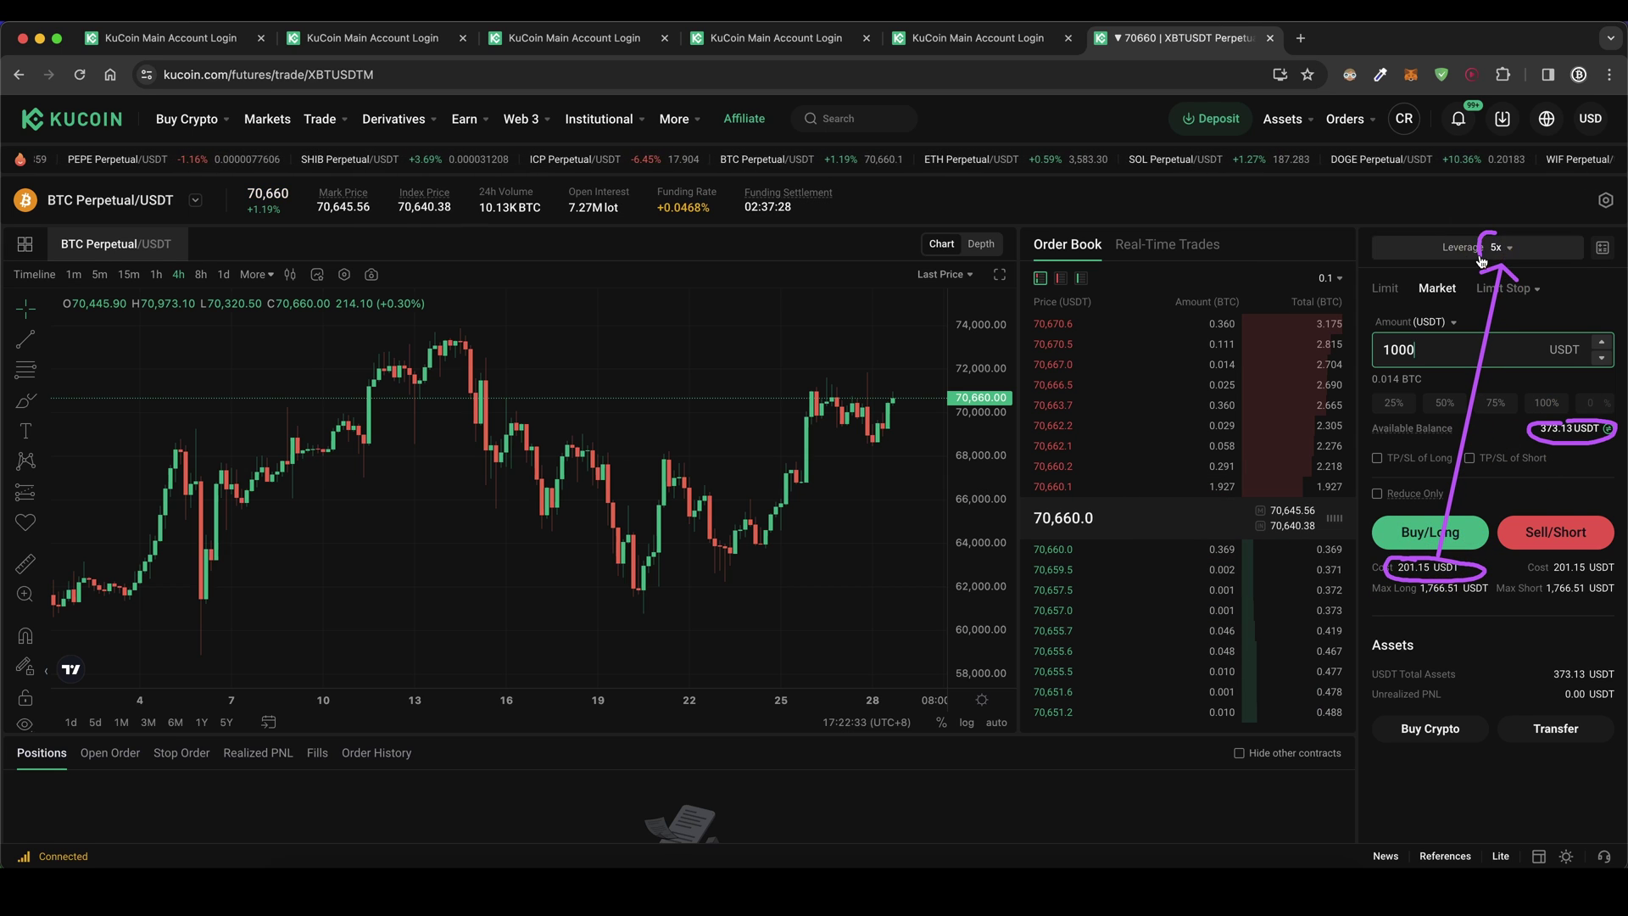
pyautogui.moveTo(1518, 267)
pyautogui.mouseDown()
pyautogui.moveTo(1501, 231)
pyautogui.moveTo(1416, 333)
pyautogui.mouseUp()
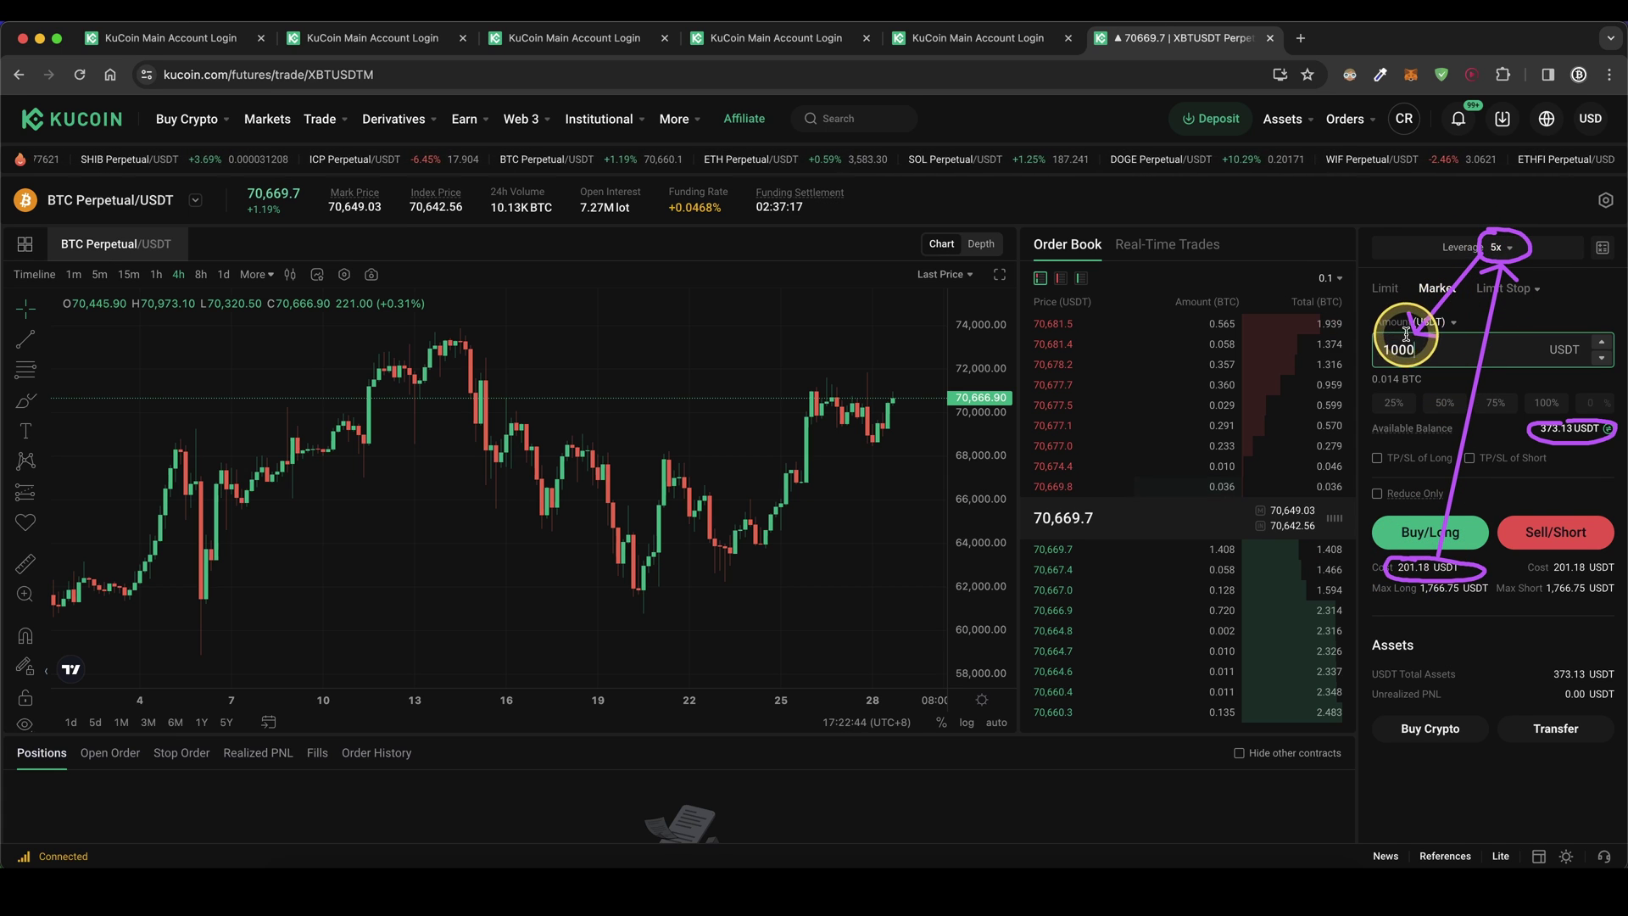
pyautogui.press('Escape')
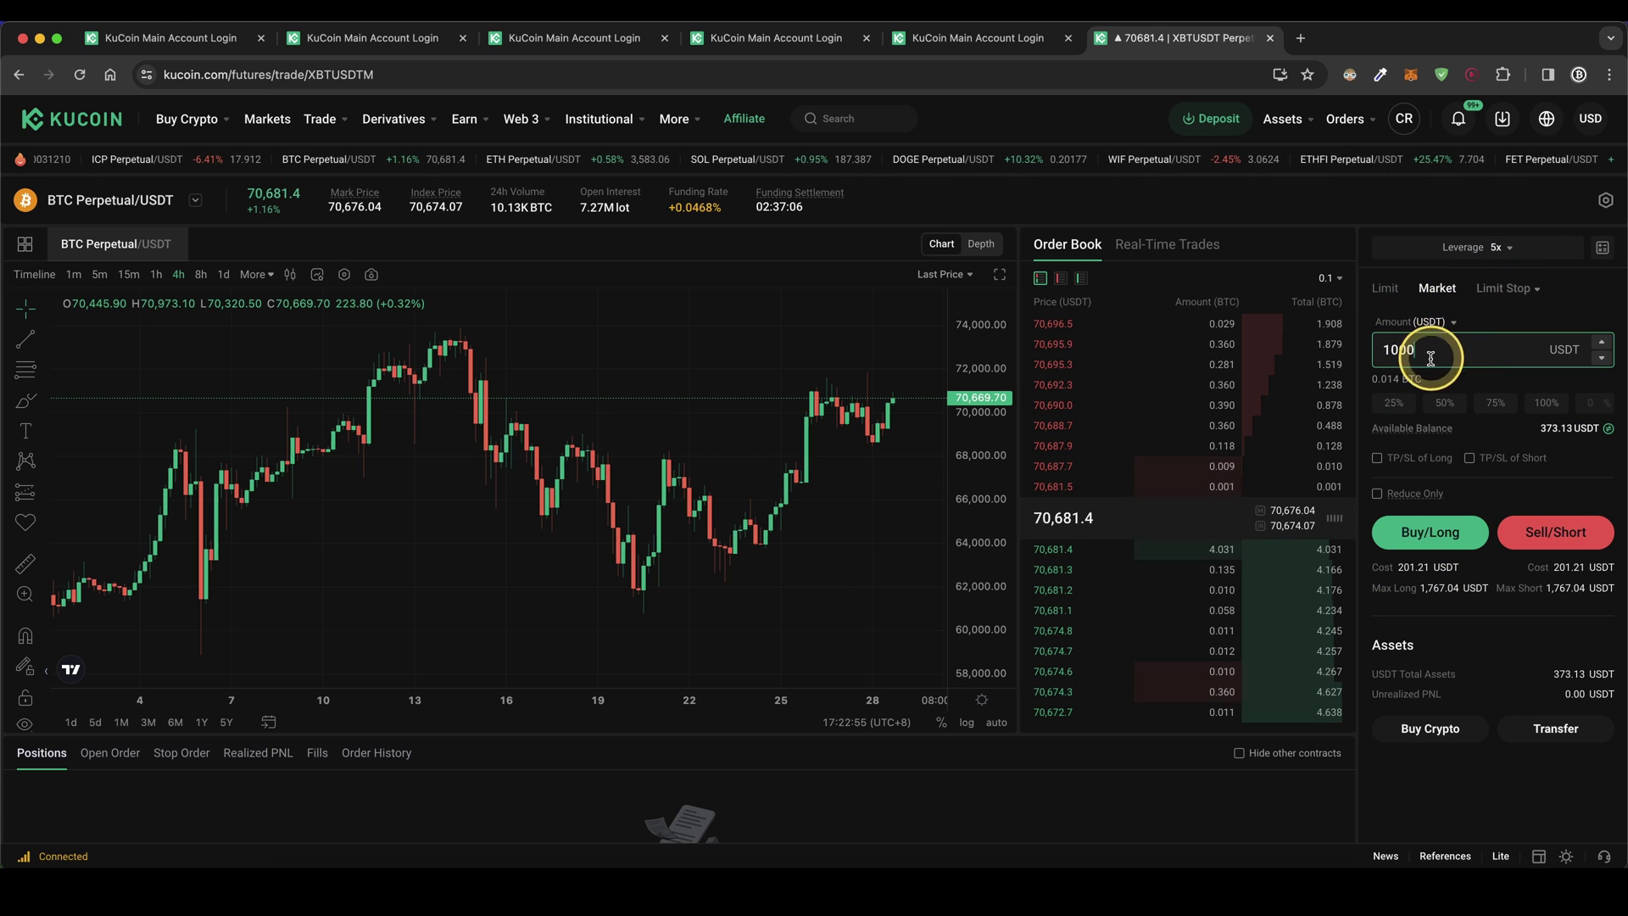
# Buy a 0.014 BTC market long with take profit 75000 and stop loss 69000
pyautogui.click(1377, 460)
pyautogui.click(1402, 513)
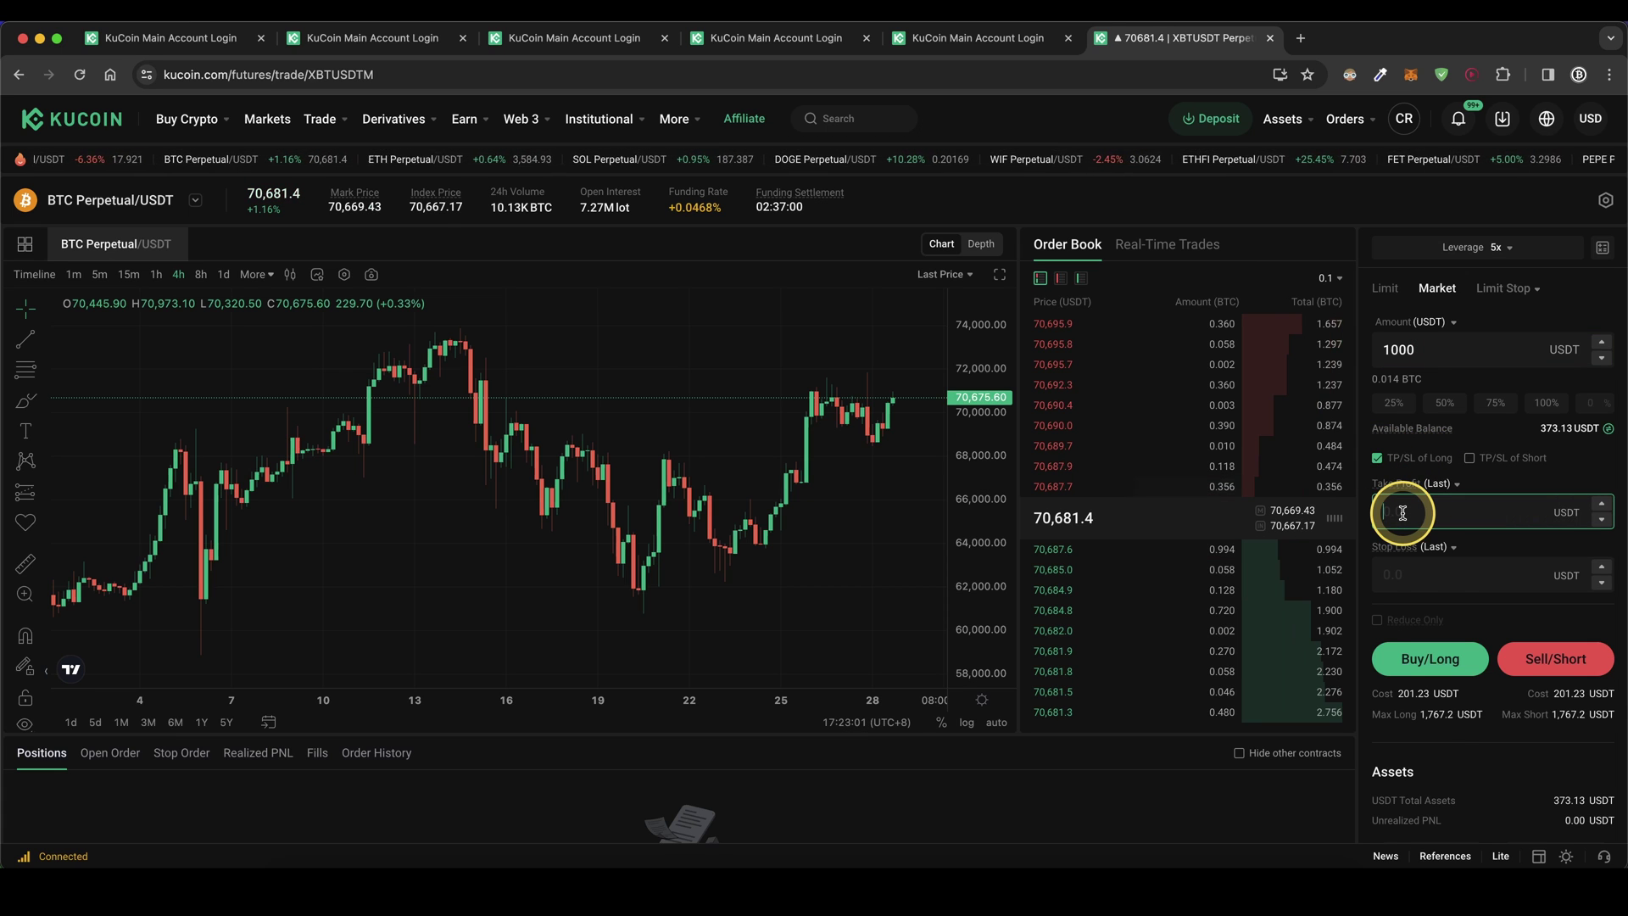
pyautogui.write('75000')
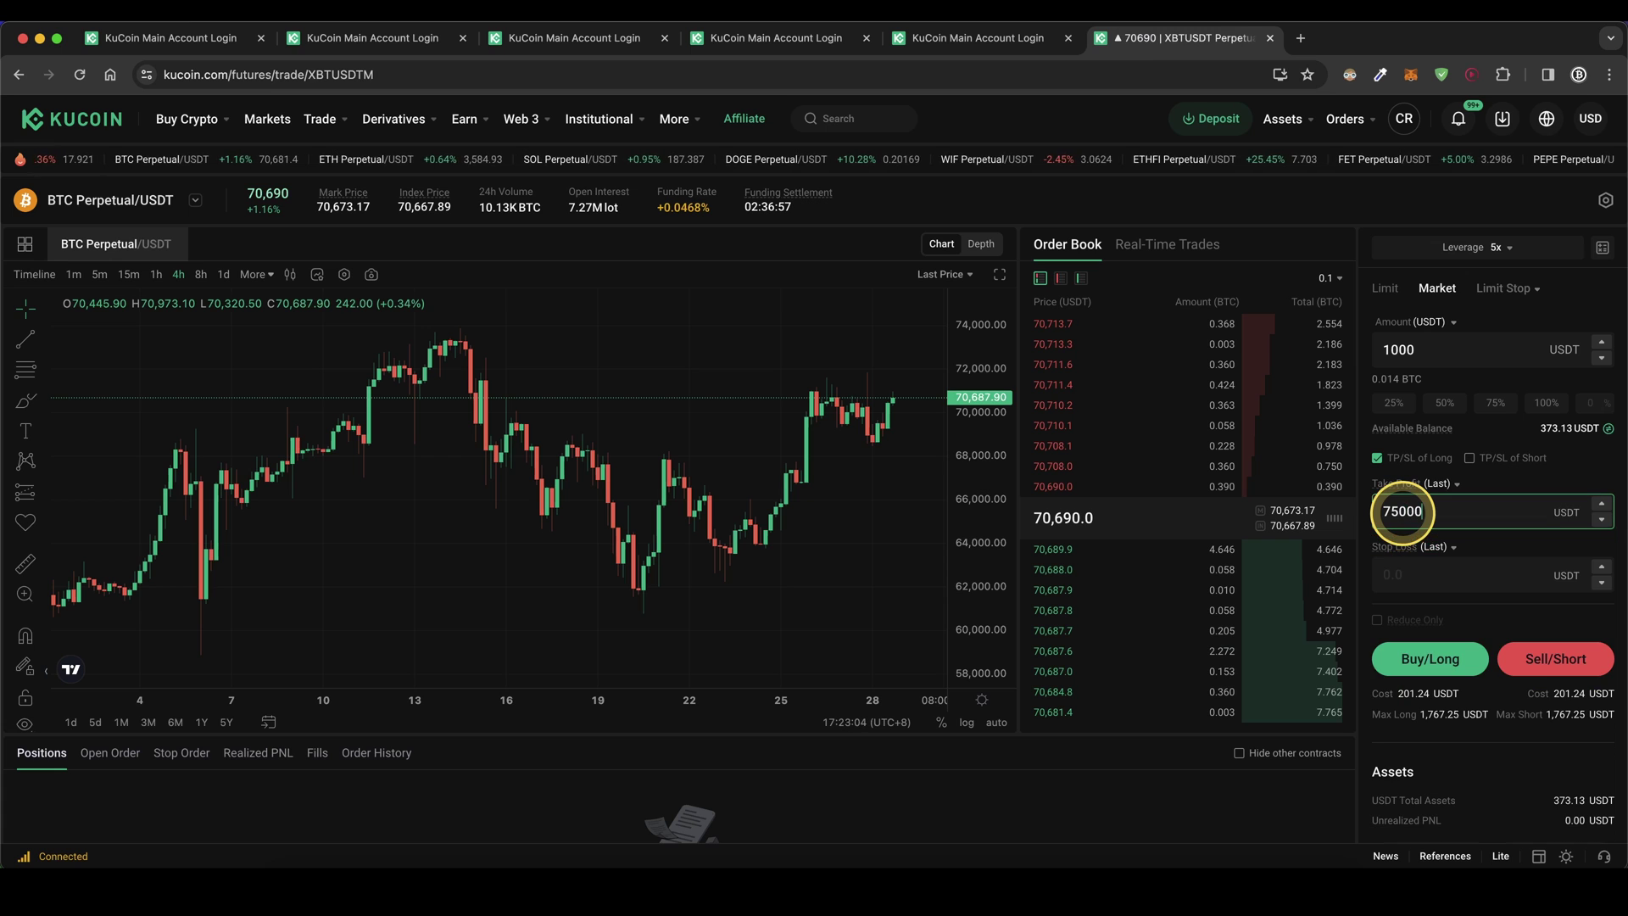
pyautogui.click(1421, 579)
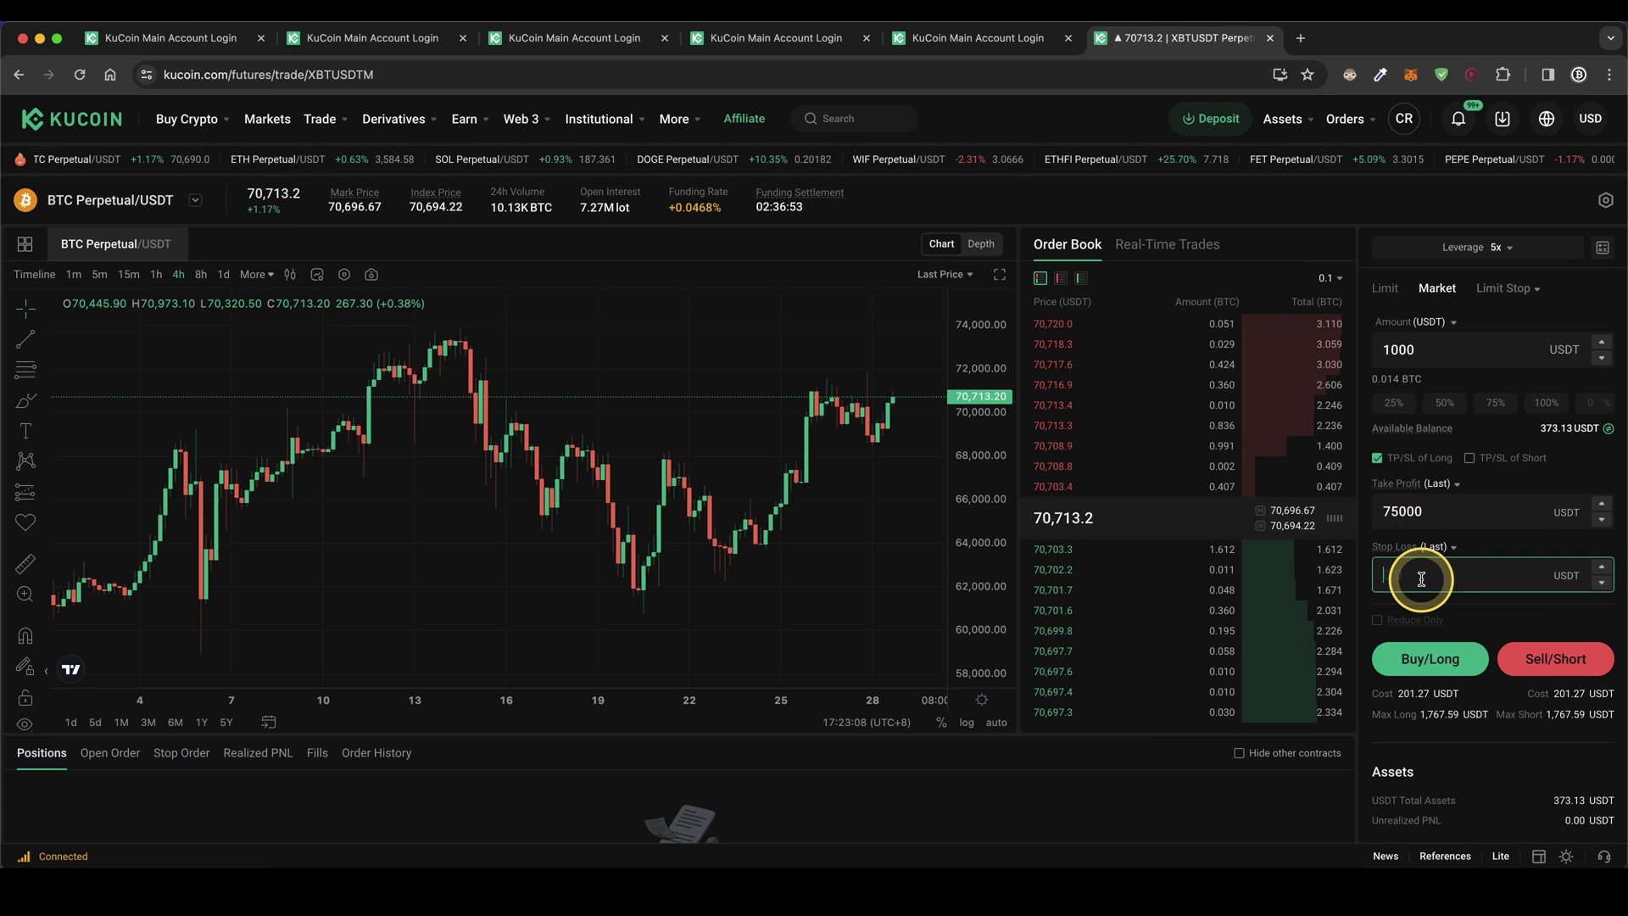
pyautogui.write('6')
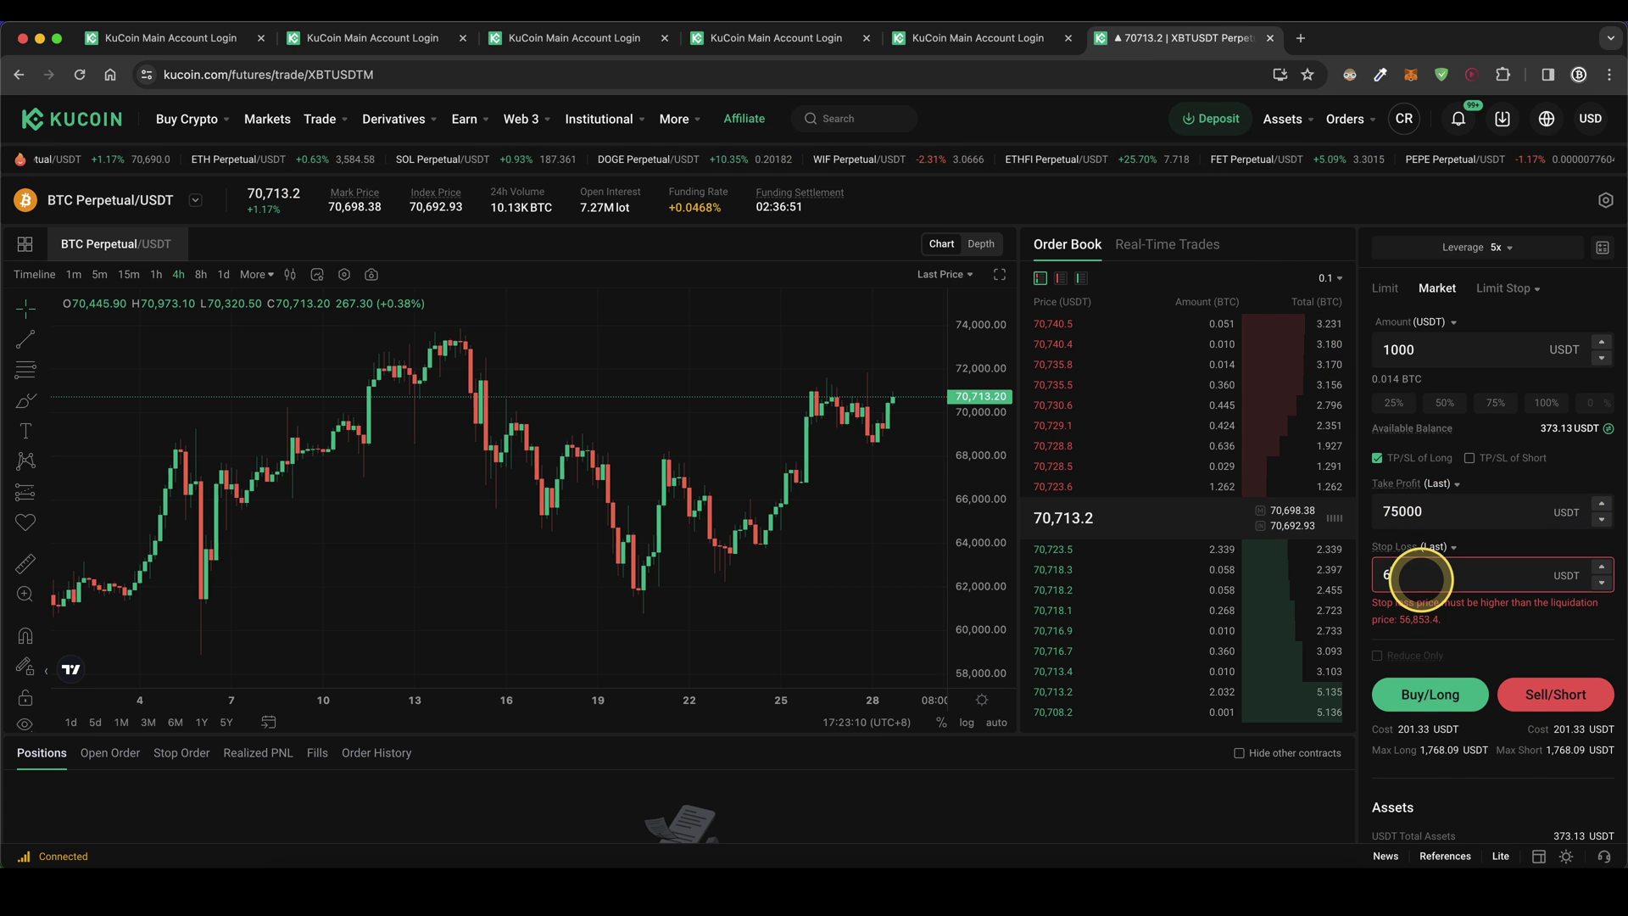
pyautogui.write('9000')
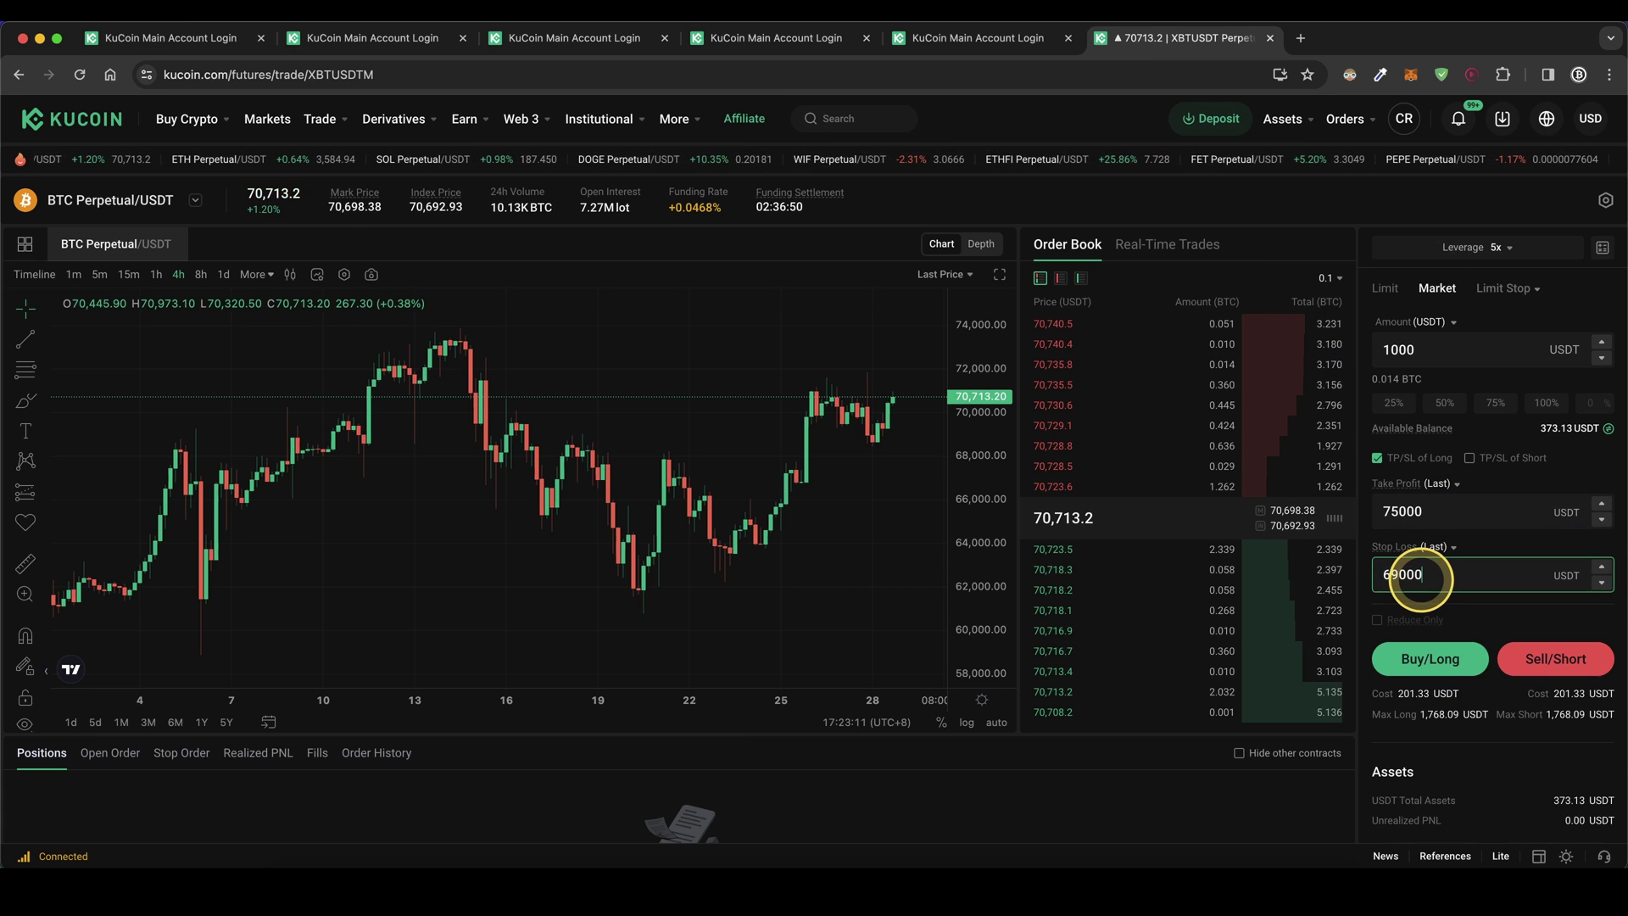
pyautogui.click(1431, 661)
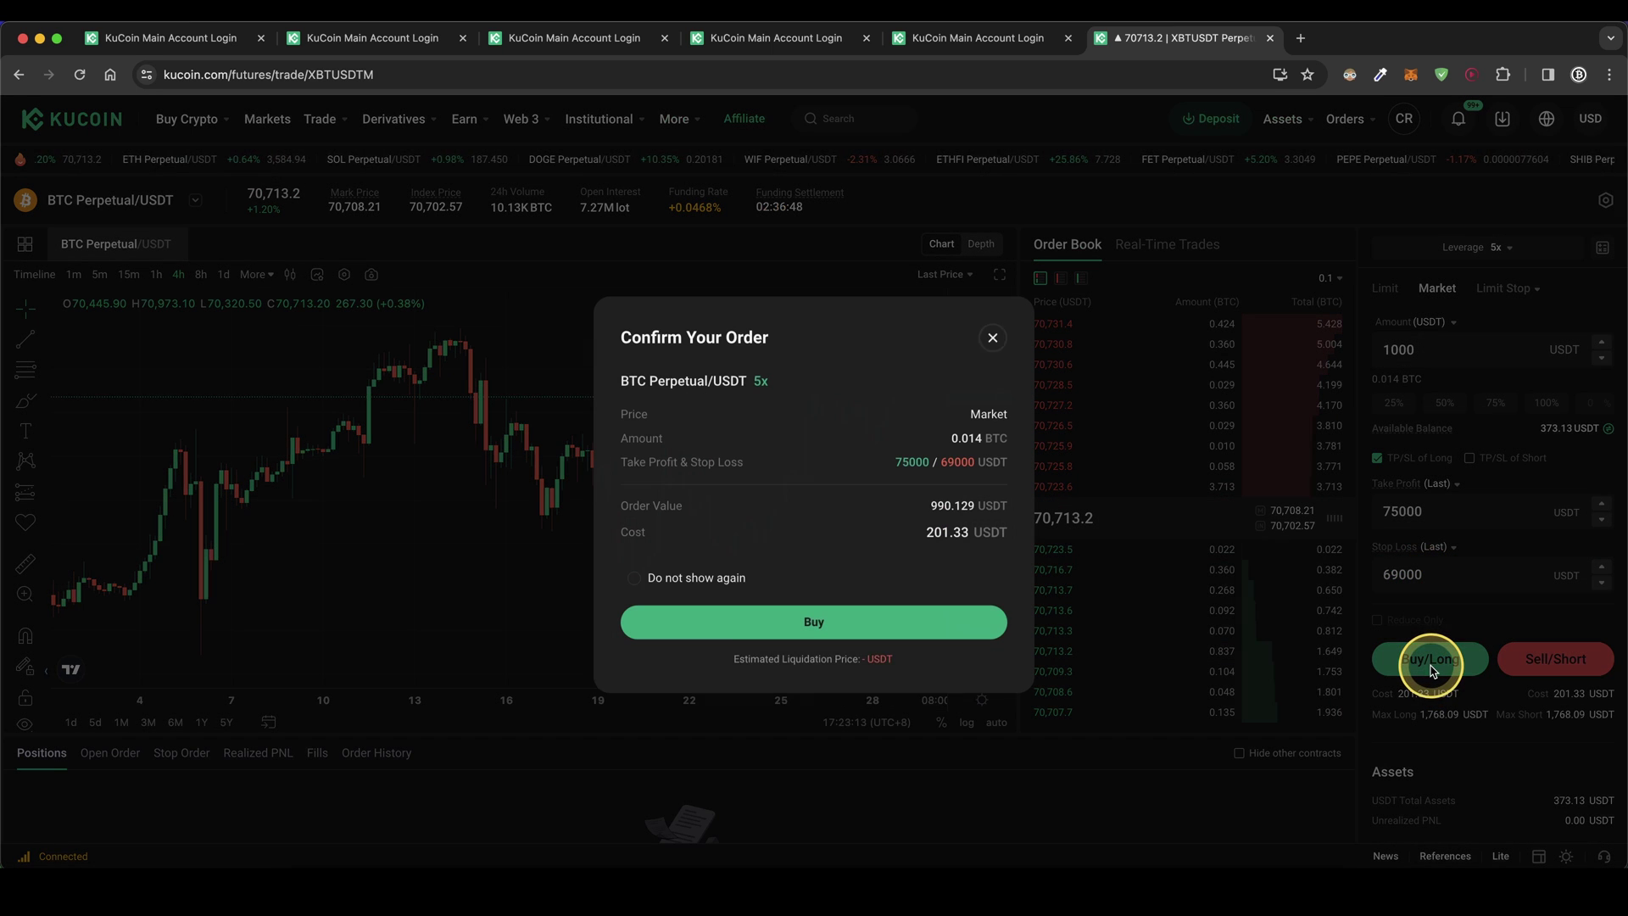
pyautogui.click(825, 607)
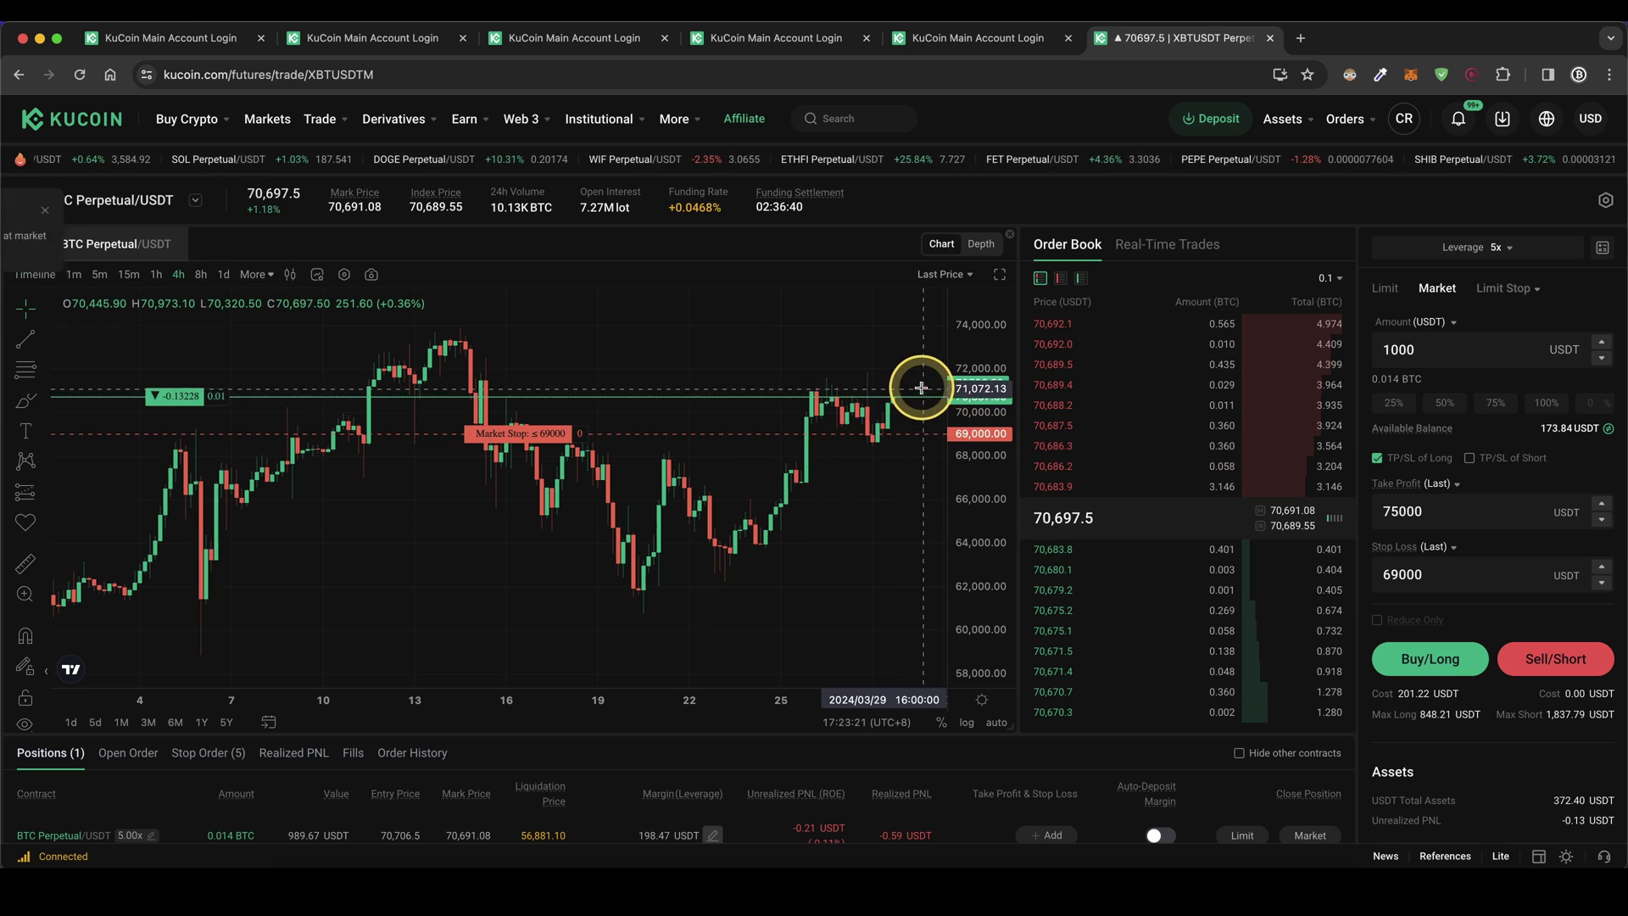
pyautogui.moveTo(915, 385)
pyautogui.mouseDown()
pyautogui.moveTo(844, 407)
pyautogui.moveTo(882, 380)
pyautogui.mouseUp()
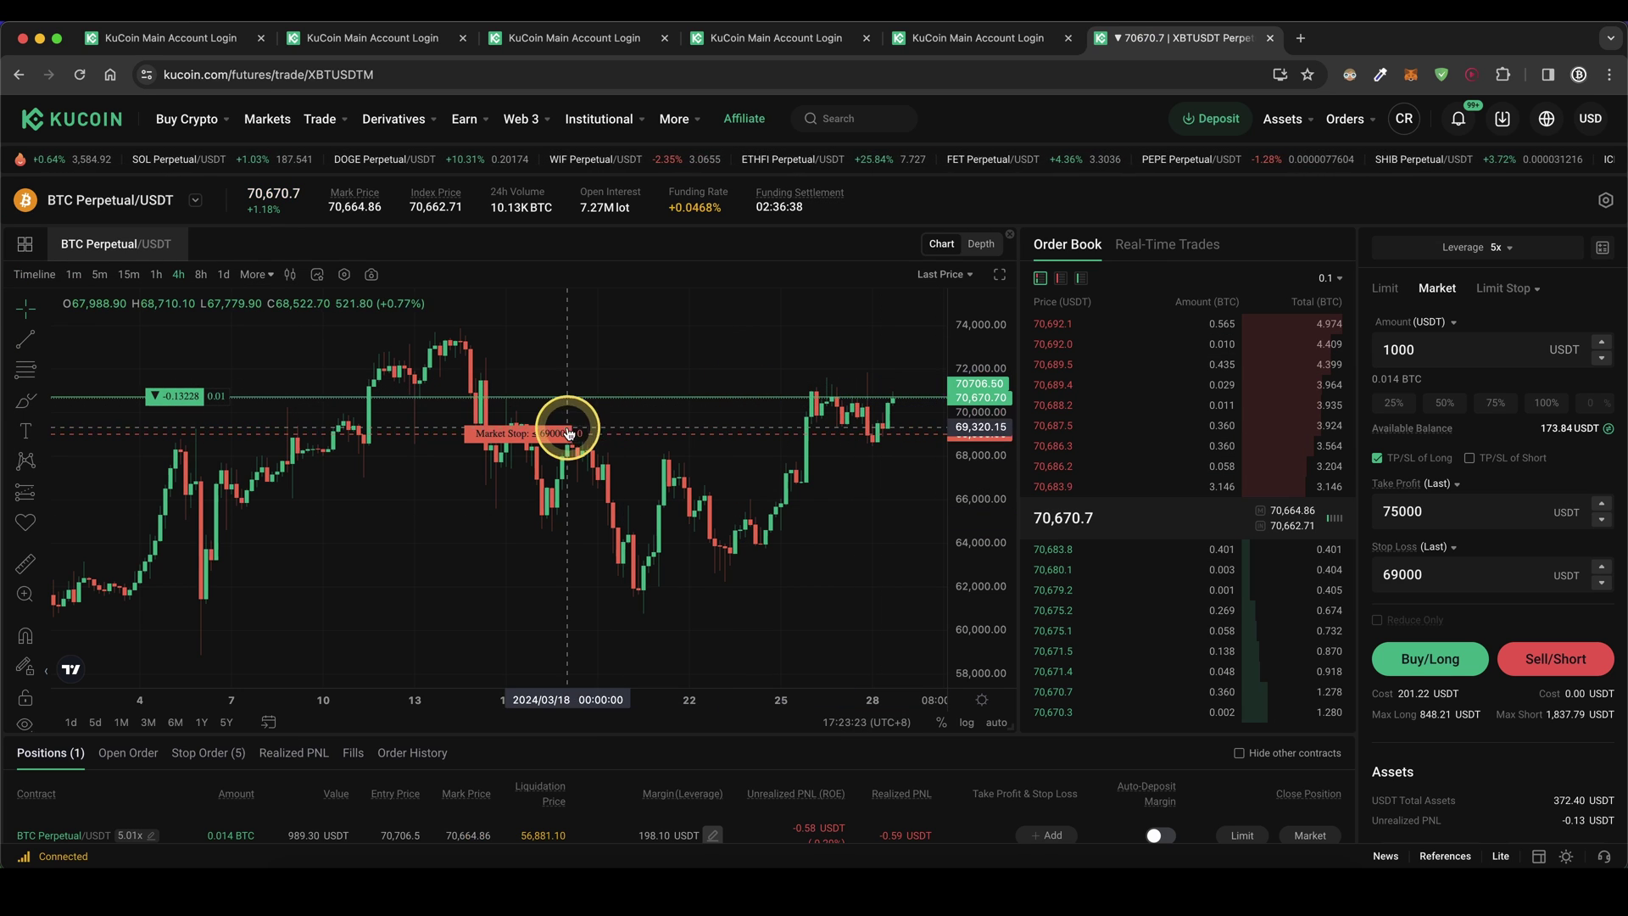
pyautogui.moveTo(563, 428)
pyautogui.mouseDown()
pyautogui.moveTo(508, 437)
pyautogui.moveTo(543, 424)
pyautogui.mouseUp()
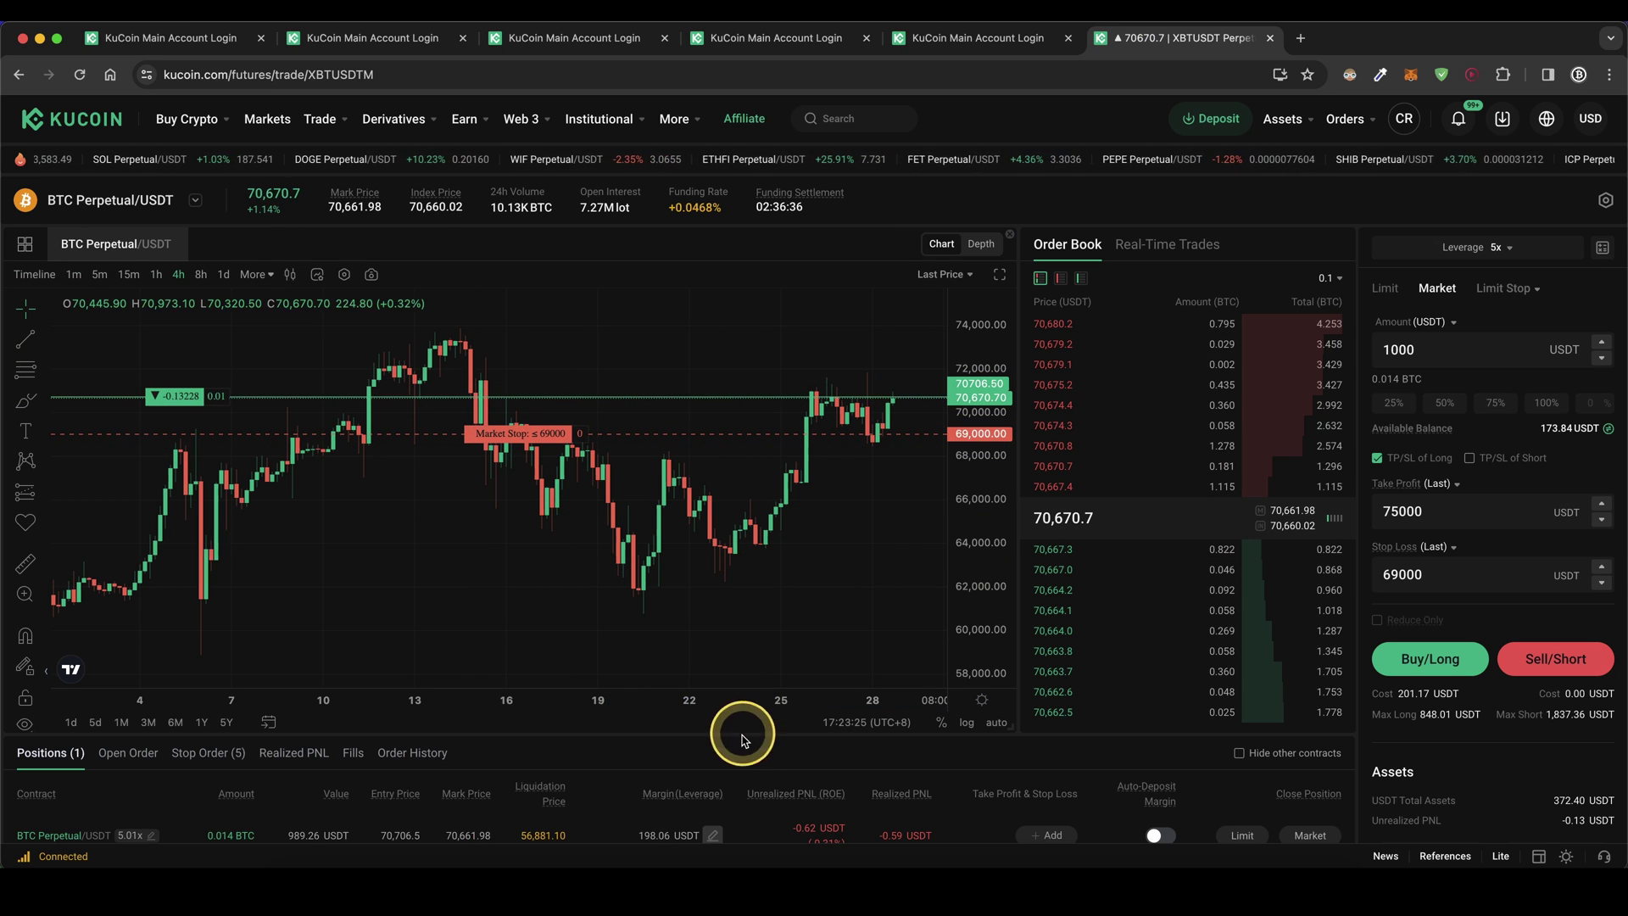
pyautogui.scroll(-2, 752, 793)
pyautogui.moveTo(500, 674)
pyautogui.mouseDown()
pyautogui.moveTo(92, 679)
pyautogui.moveTo(17, 716)
pyautogui.moveTo(585, 719)
pyautogui.mouseUp()
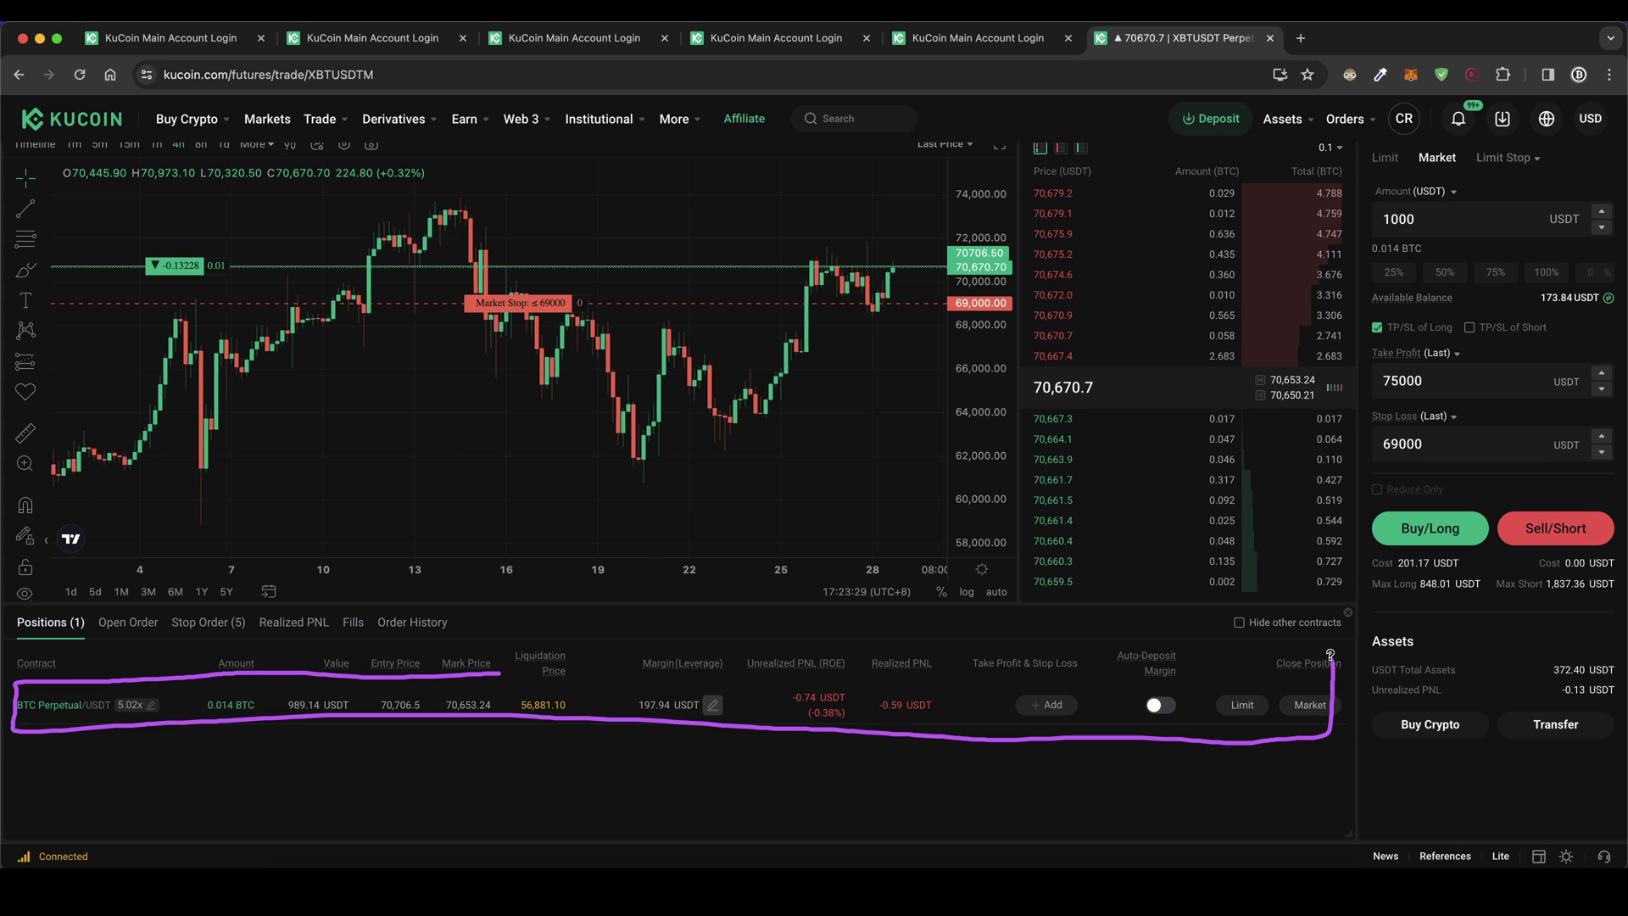
pyautogui.moveTo(1330, 654); pyautogui.dragTo(684, 685)
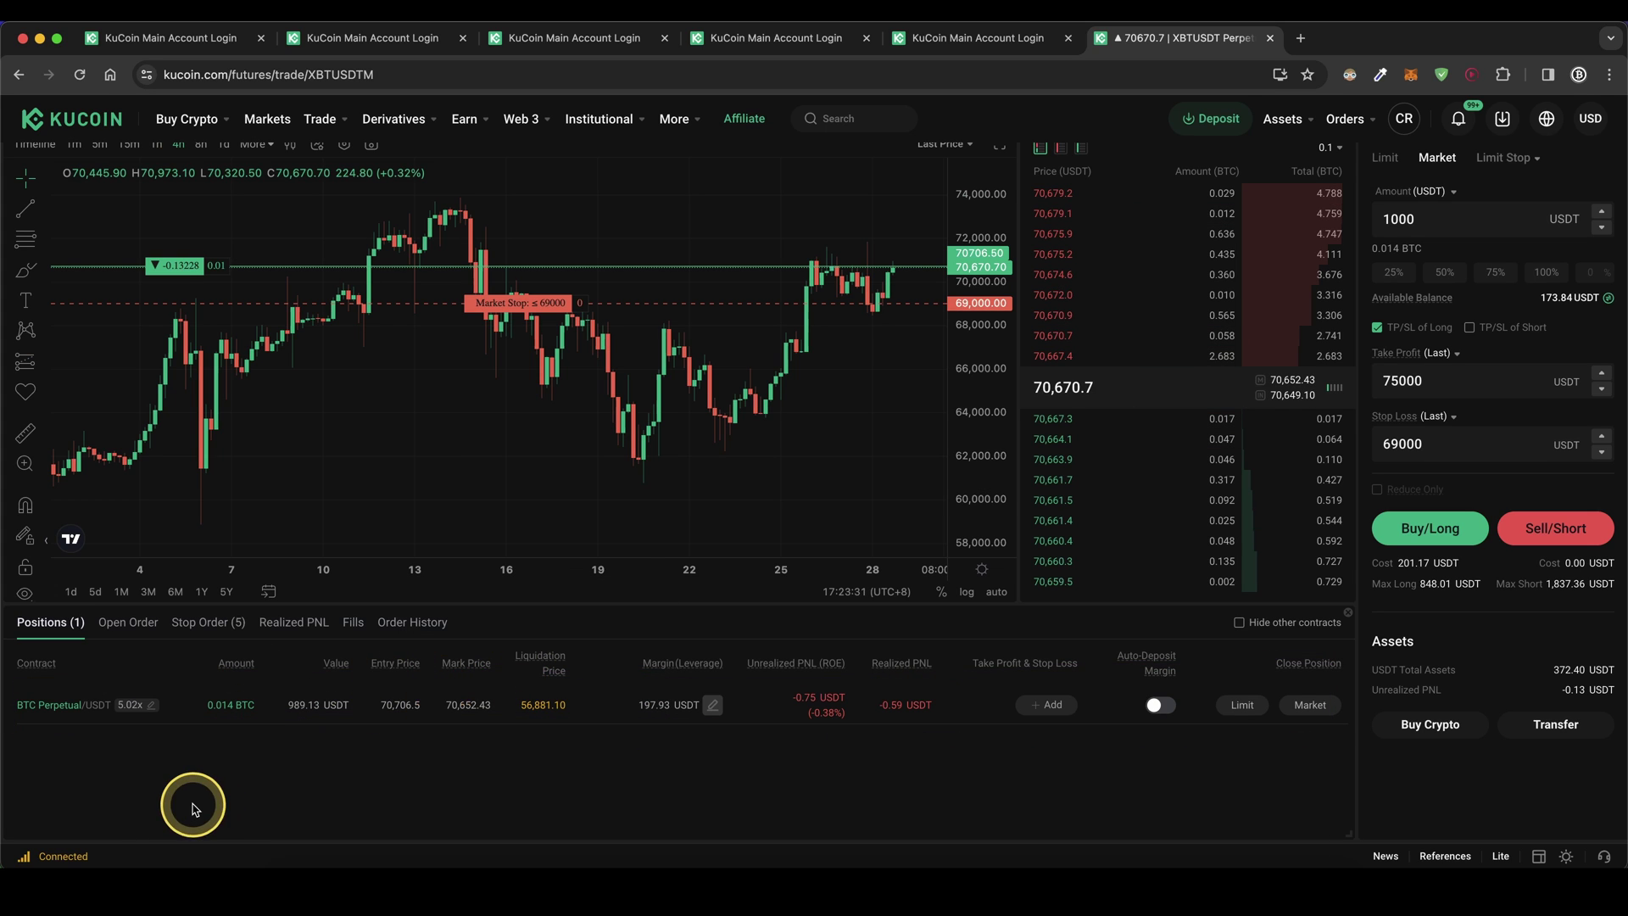
pyautogui.moveTo(151, 803); pyautogui.dragTo(94, 787)
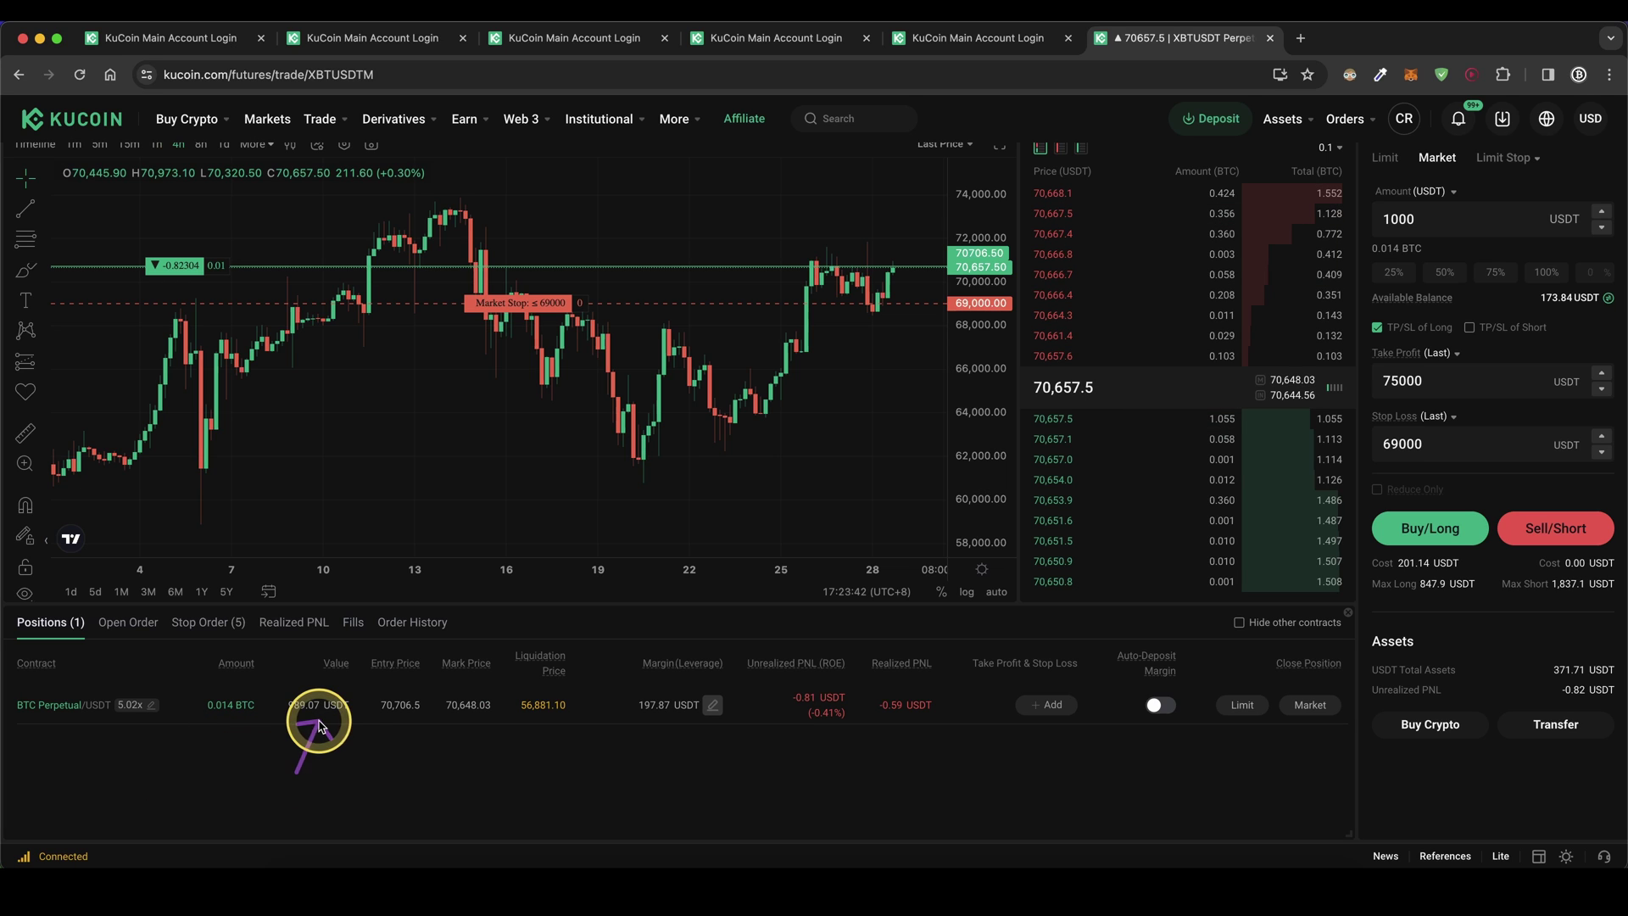
pyautogui.click(421, 722)
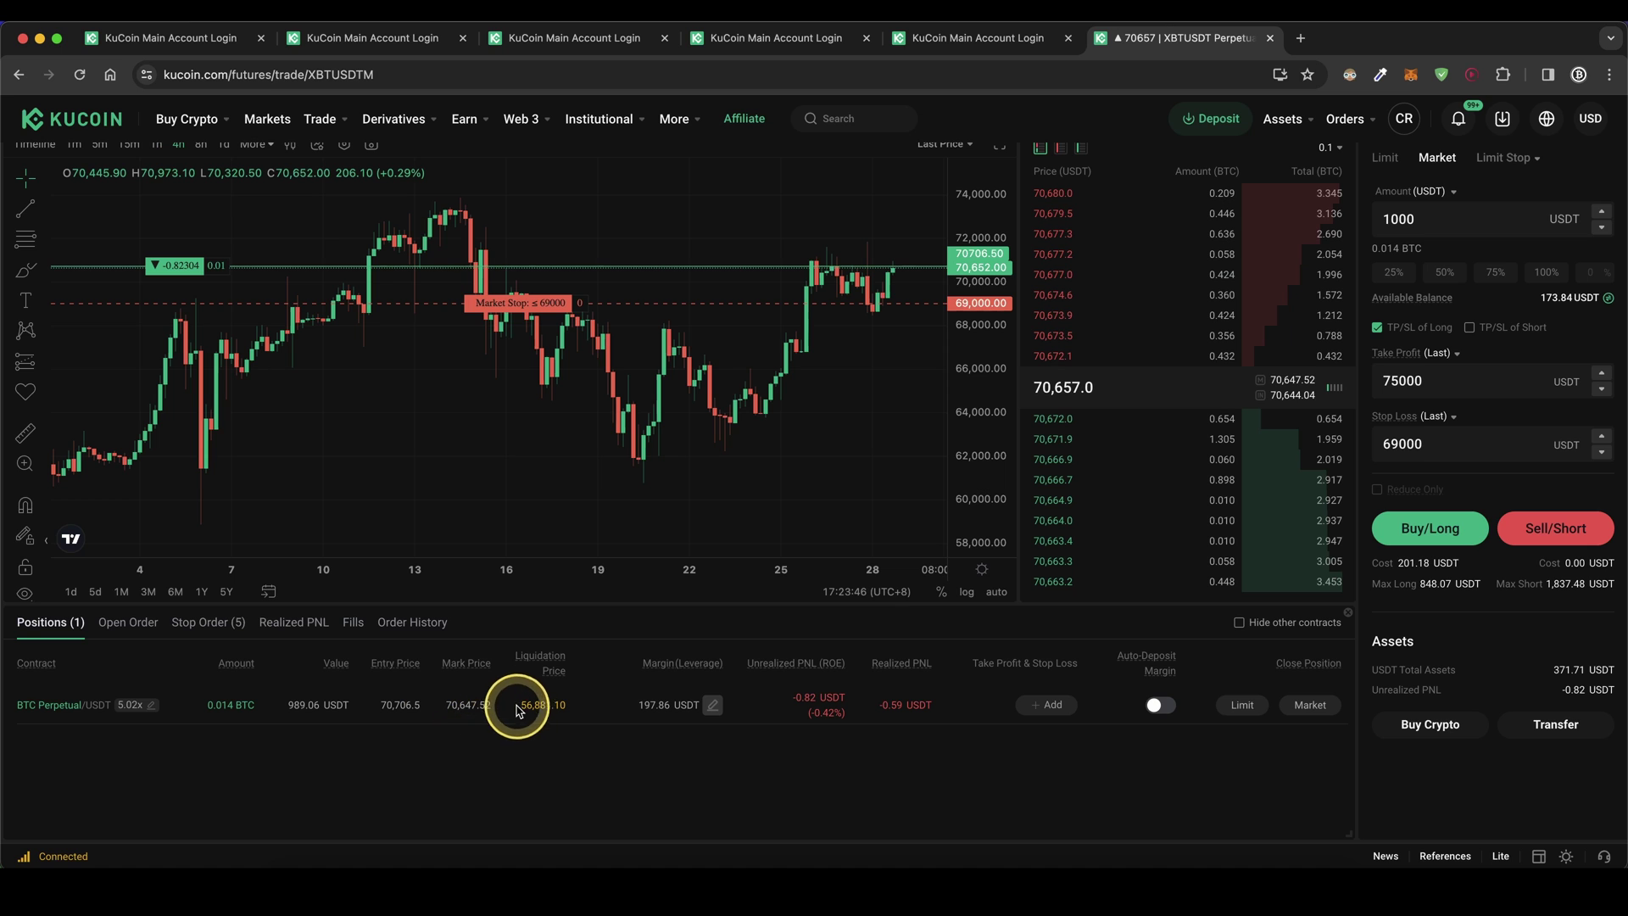
pyautogui.moveTo(511, 695)
pyautogui.mouseDown()
pyautogui.moveTo(511, 723)
pyautogui.moveTo(581, 701)
pyautogui.mouseUp()
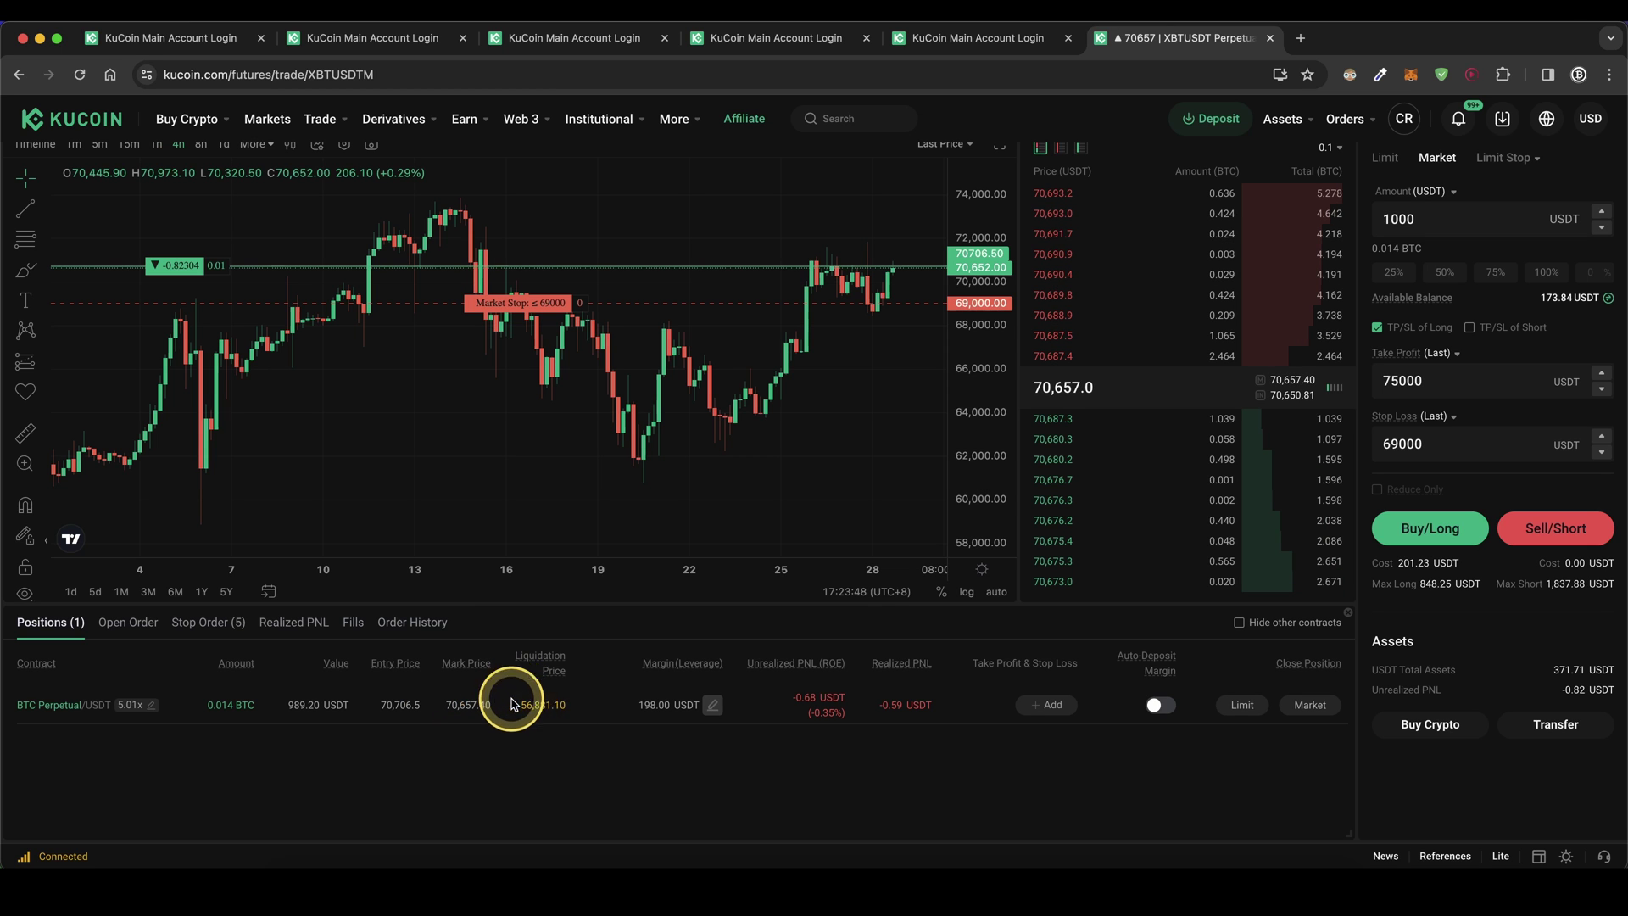
pyautogui.moveTo(883, 295); pyautogui.dragTo(890, 322)
pyautogui.click(773, 302)
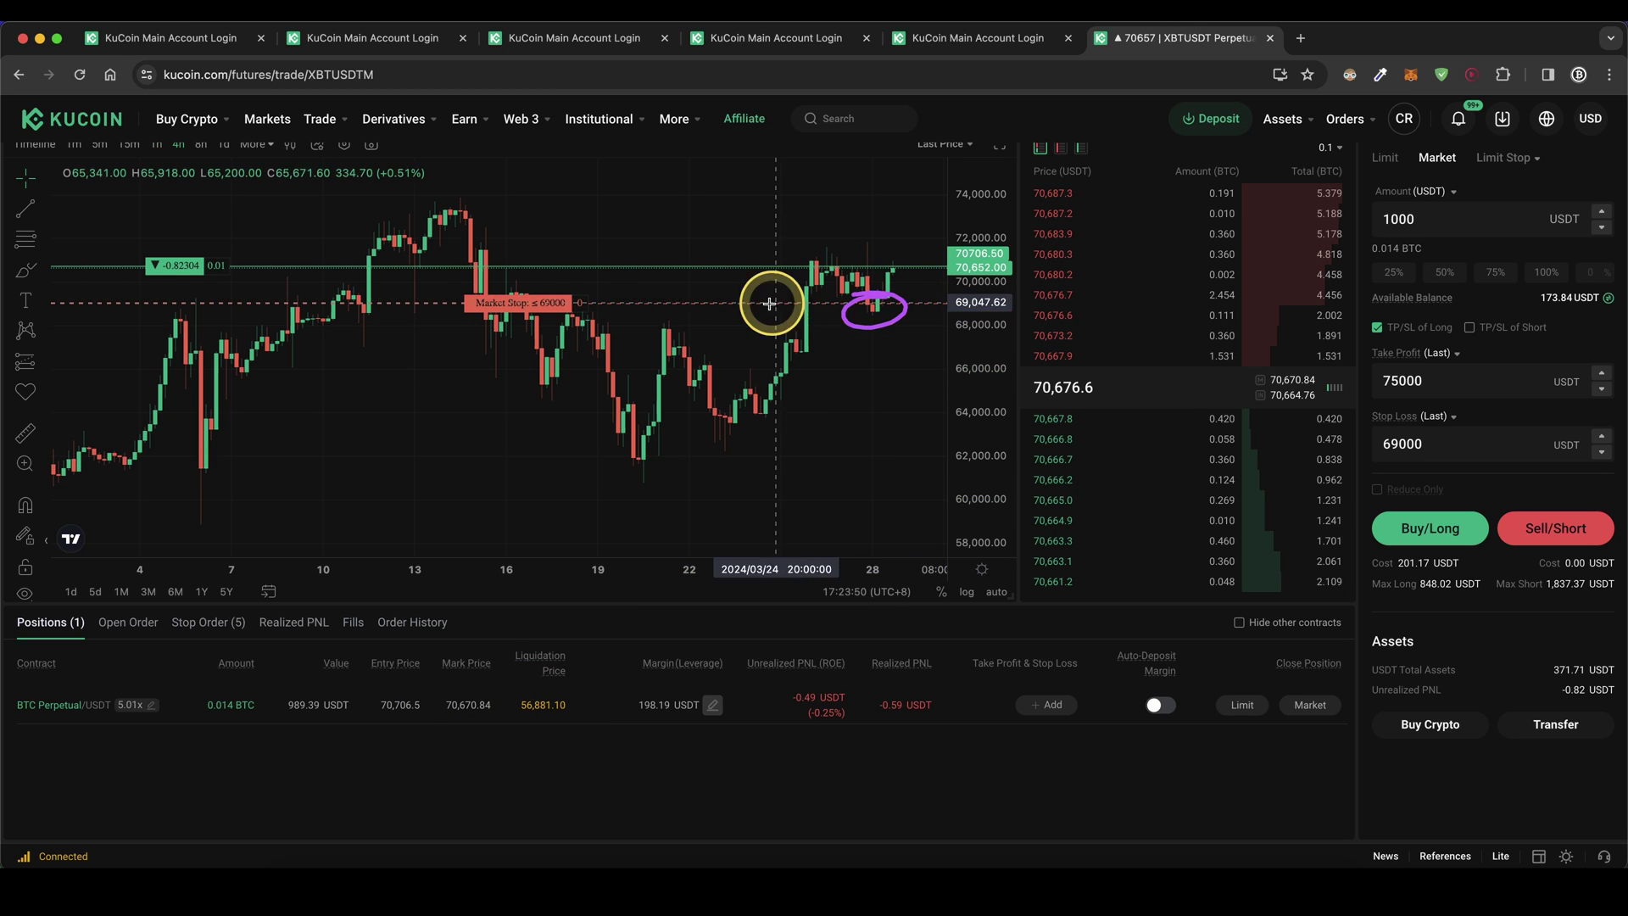
pyautogui.moveTo(506, 290); pyautogui.dragTo(534, 326)
pyautogui.moveTo(533, 288); pyautogui.dragTo(503, 321)
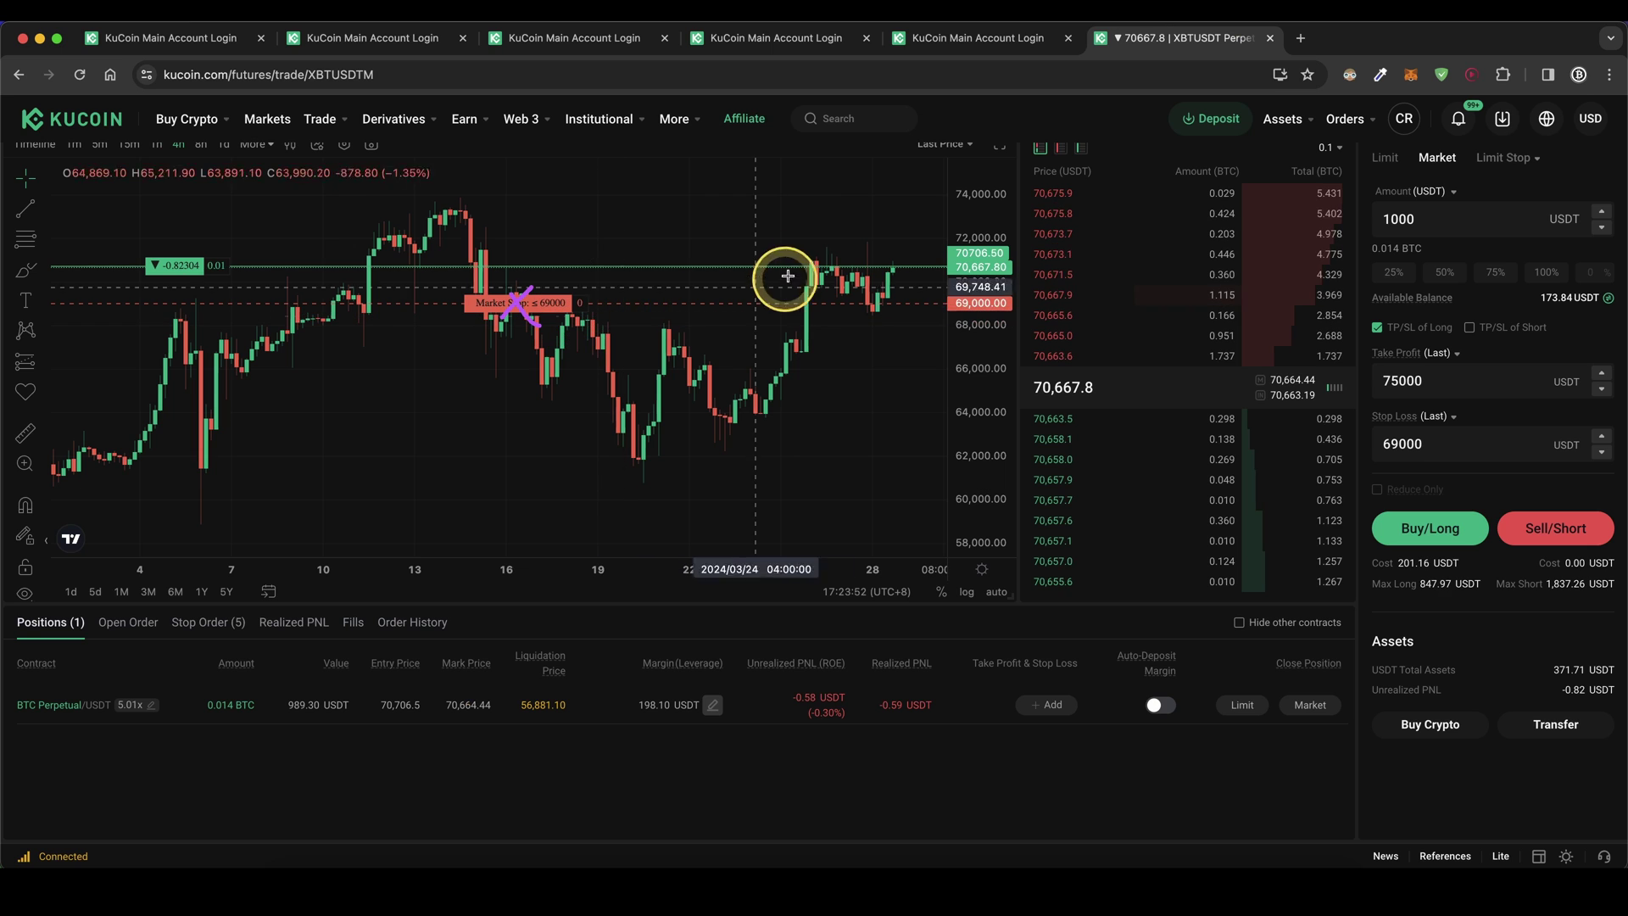
pyautogui.moveTo(890, 272); pyautogui.dragTo(934, 508)
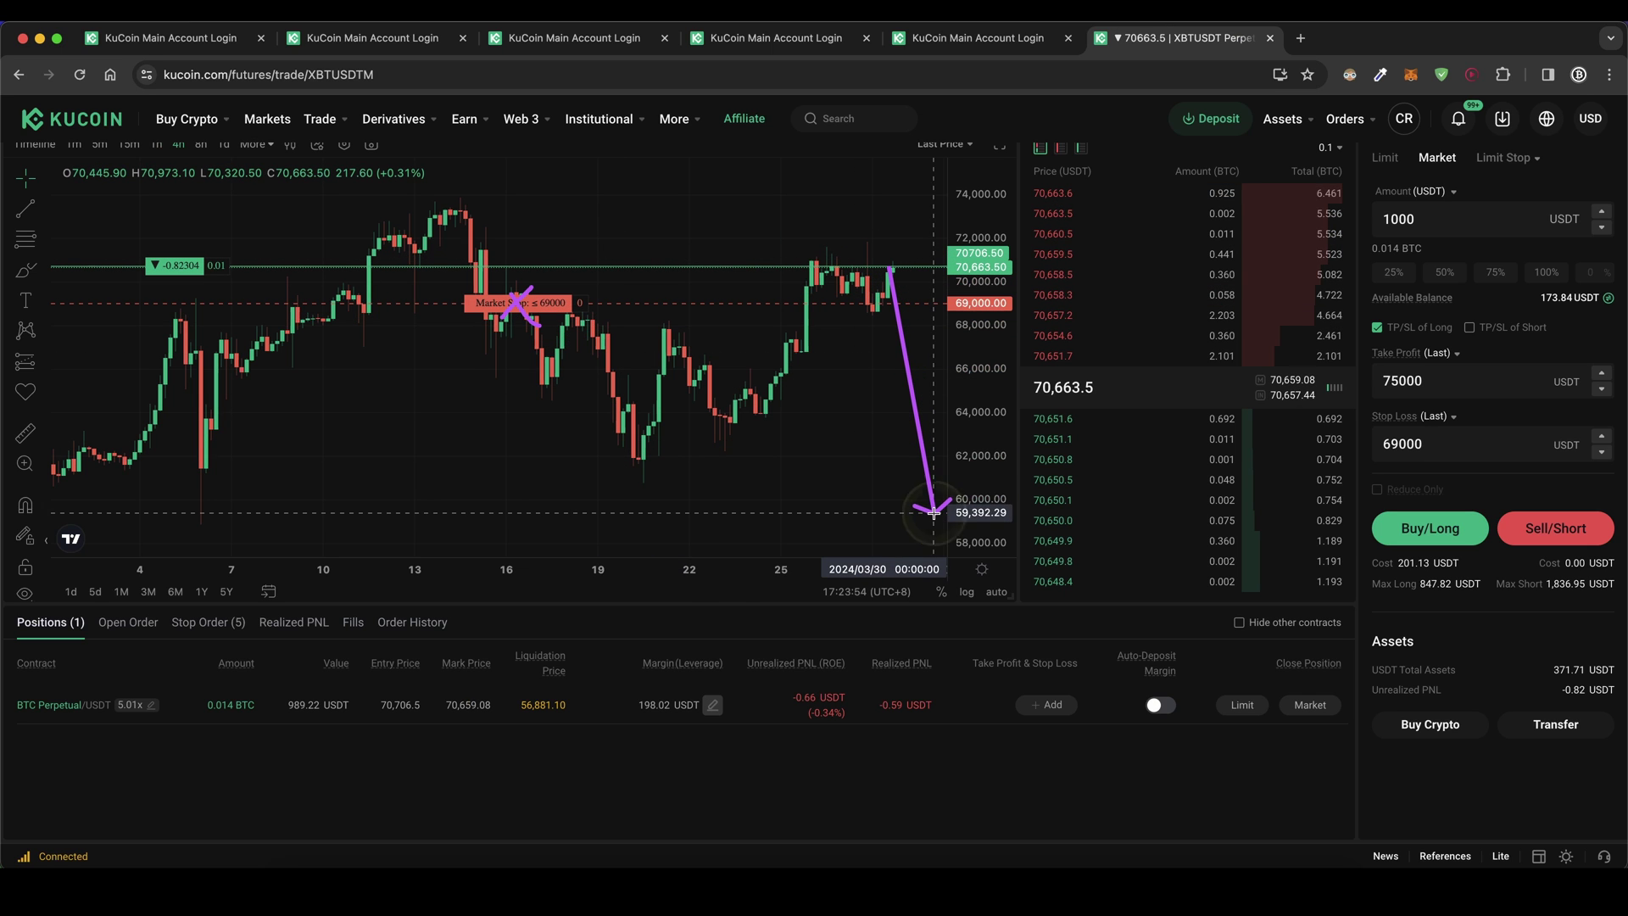
pyautogui.click(523, 727)
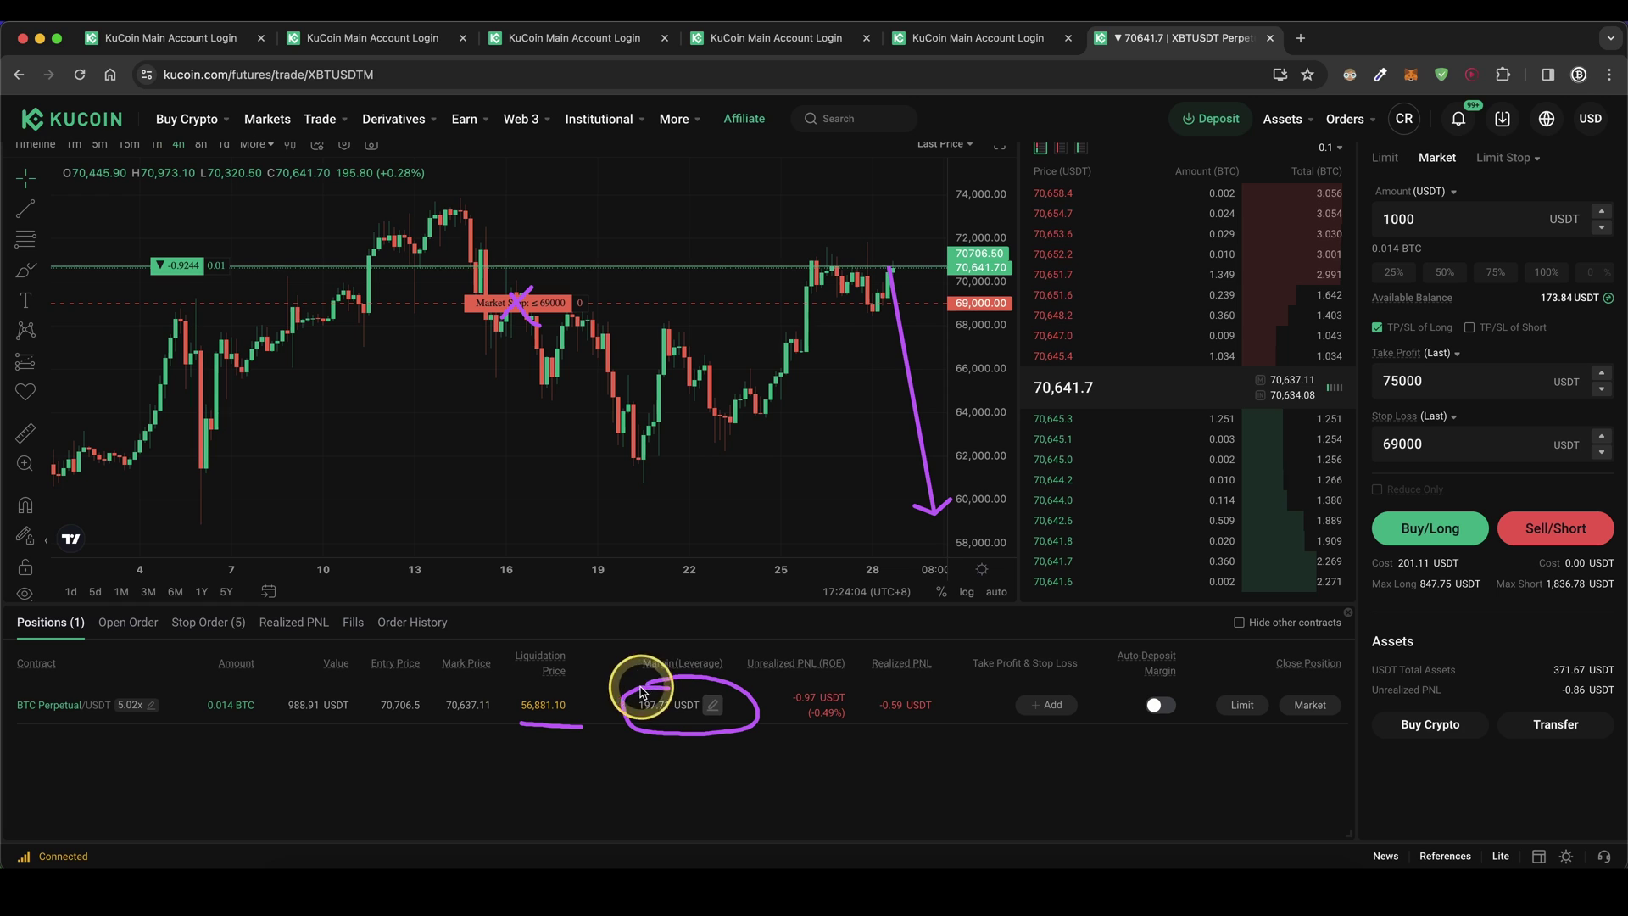
pyautogui.moveTo(650, 695)
pyautogui.mouseDown()
pyautogui.moveTo(626, 703)
pyautogui.moveTo(620, 686)
pyautogui.mouseUp()
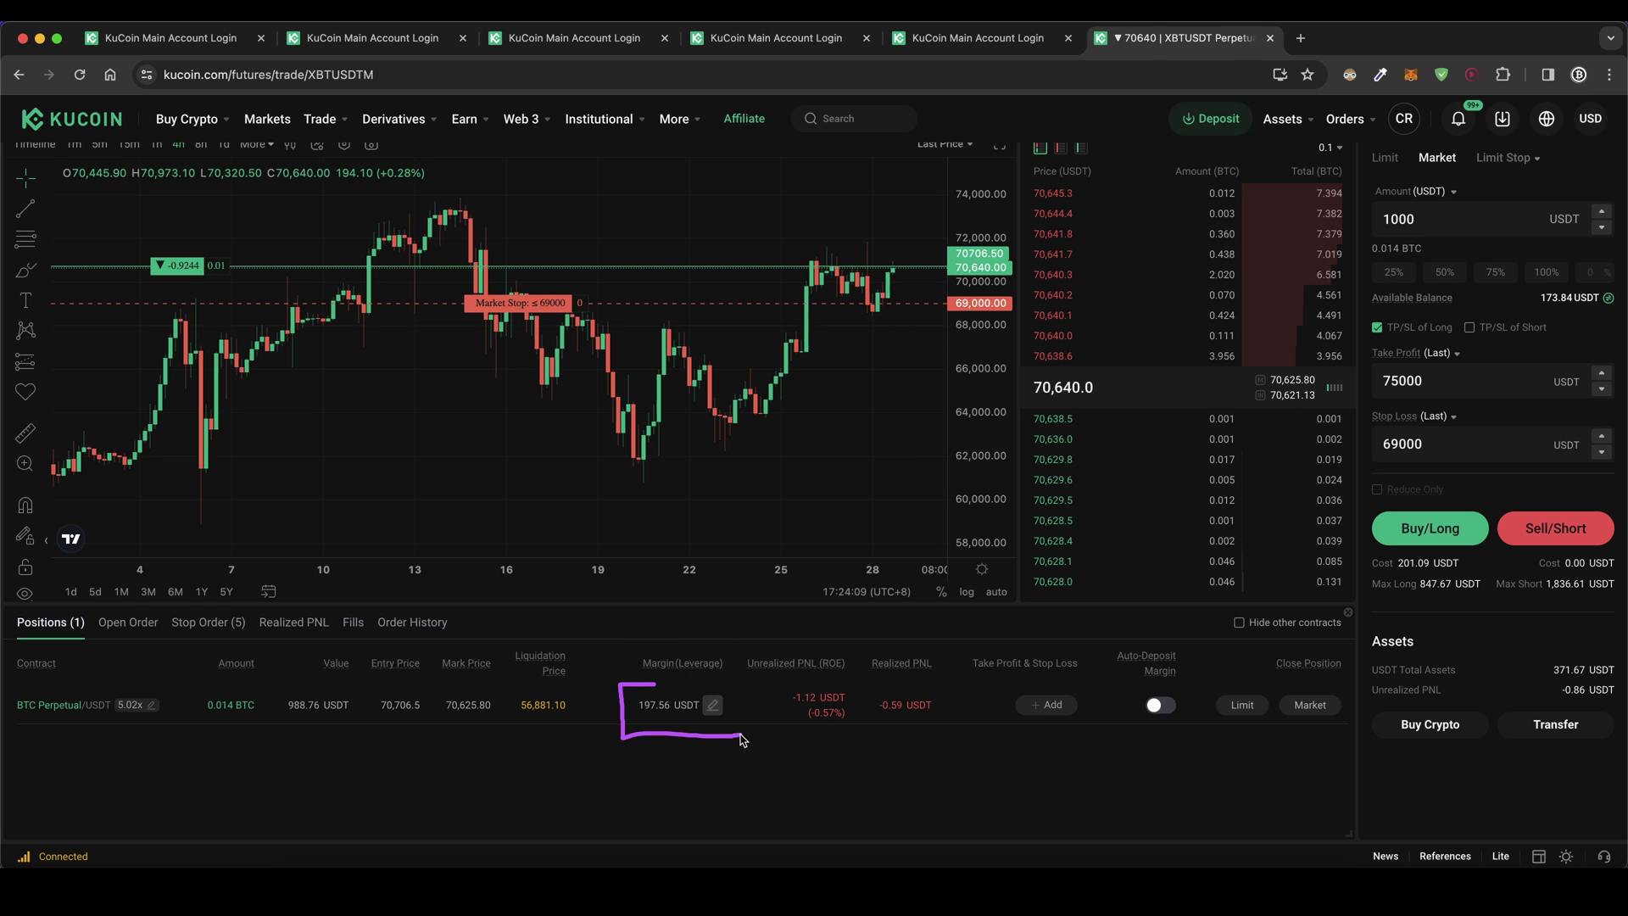
pyautogui.click(703, 711)
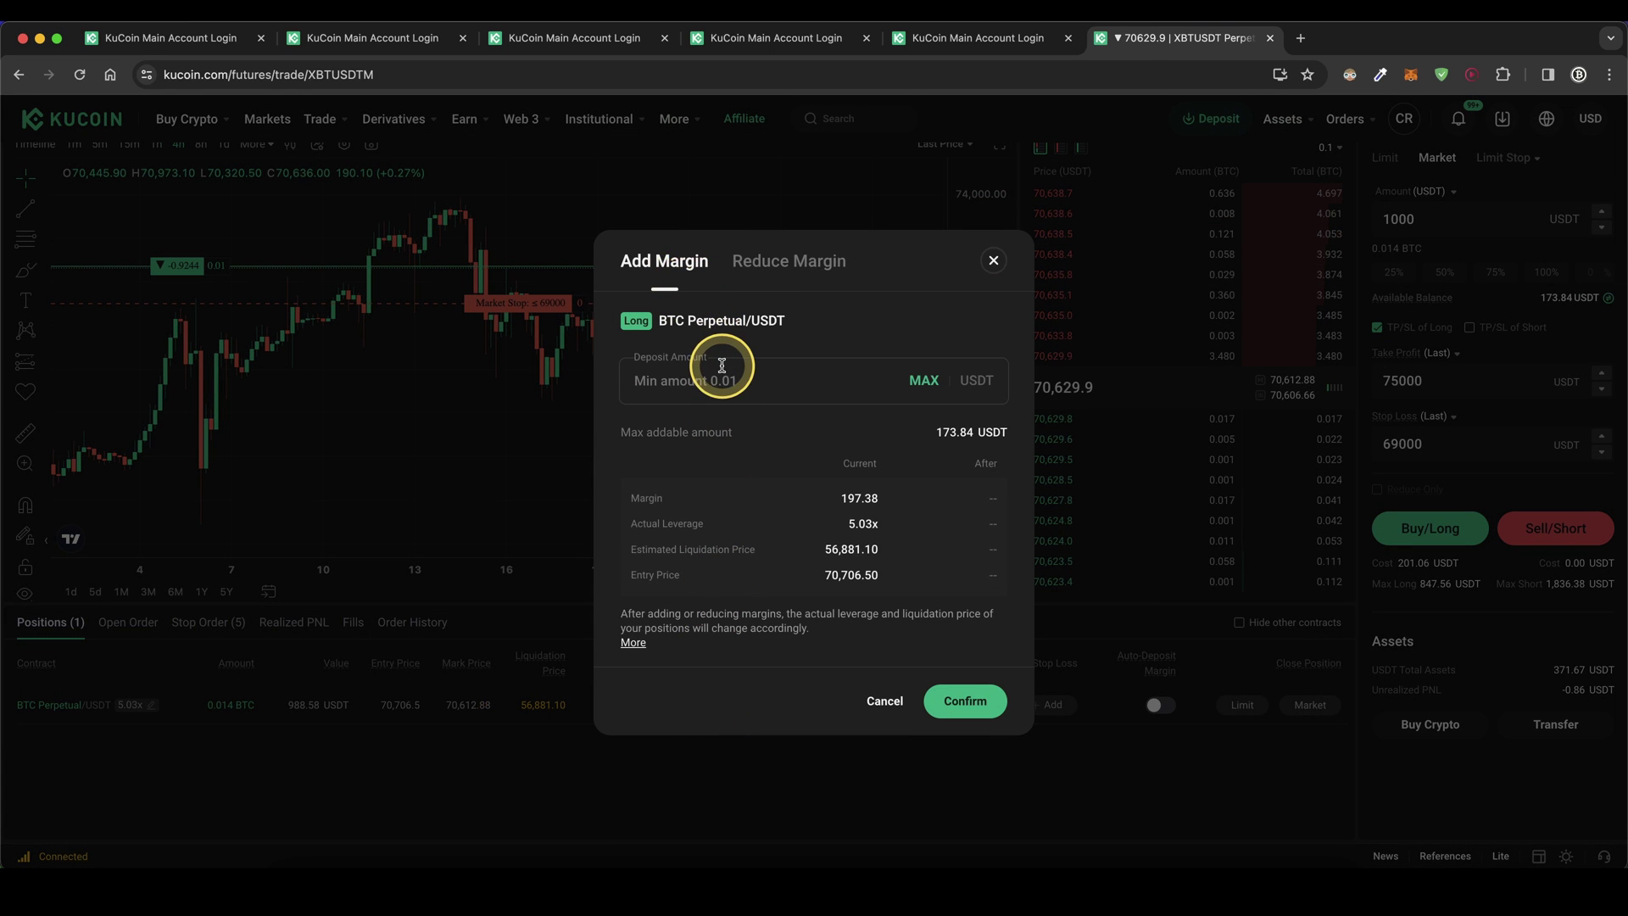
pyautogui.click(767, 261)
pyautogui.moveTo(871, 512); pyautogui.dragTo(843, 515)
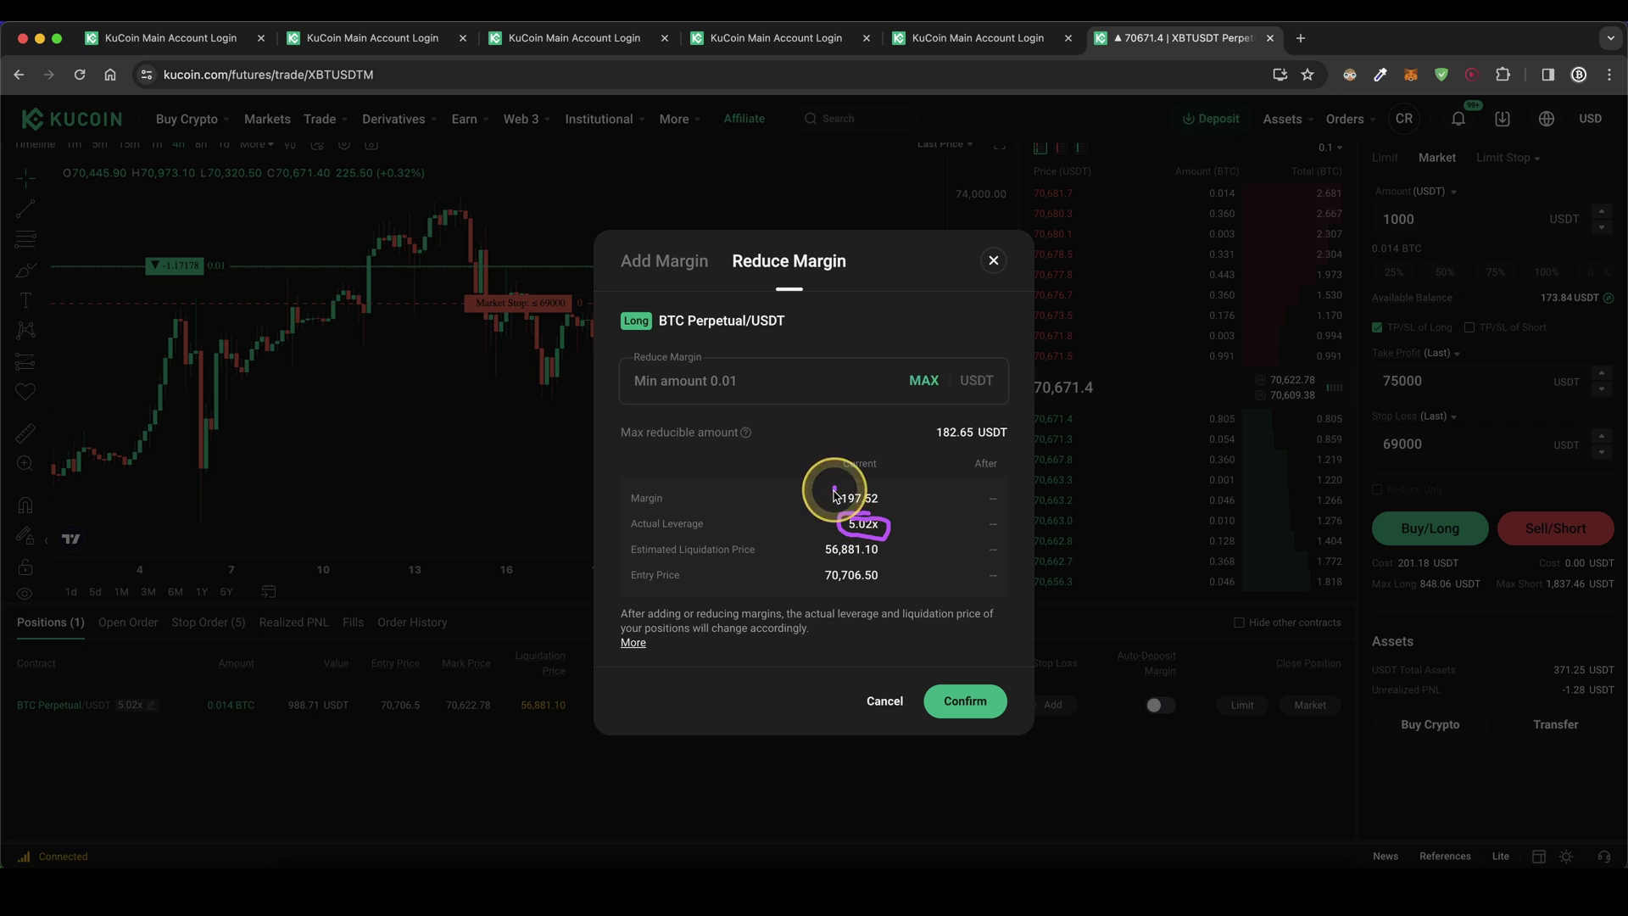
pyautogui.click(657, 271)
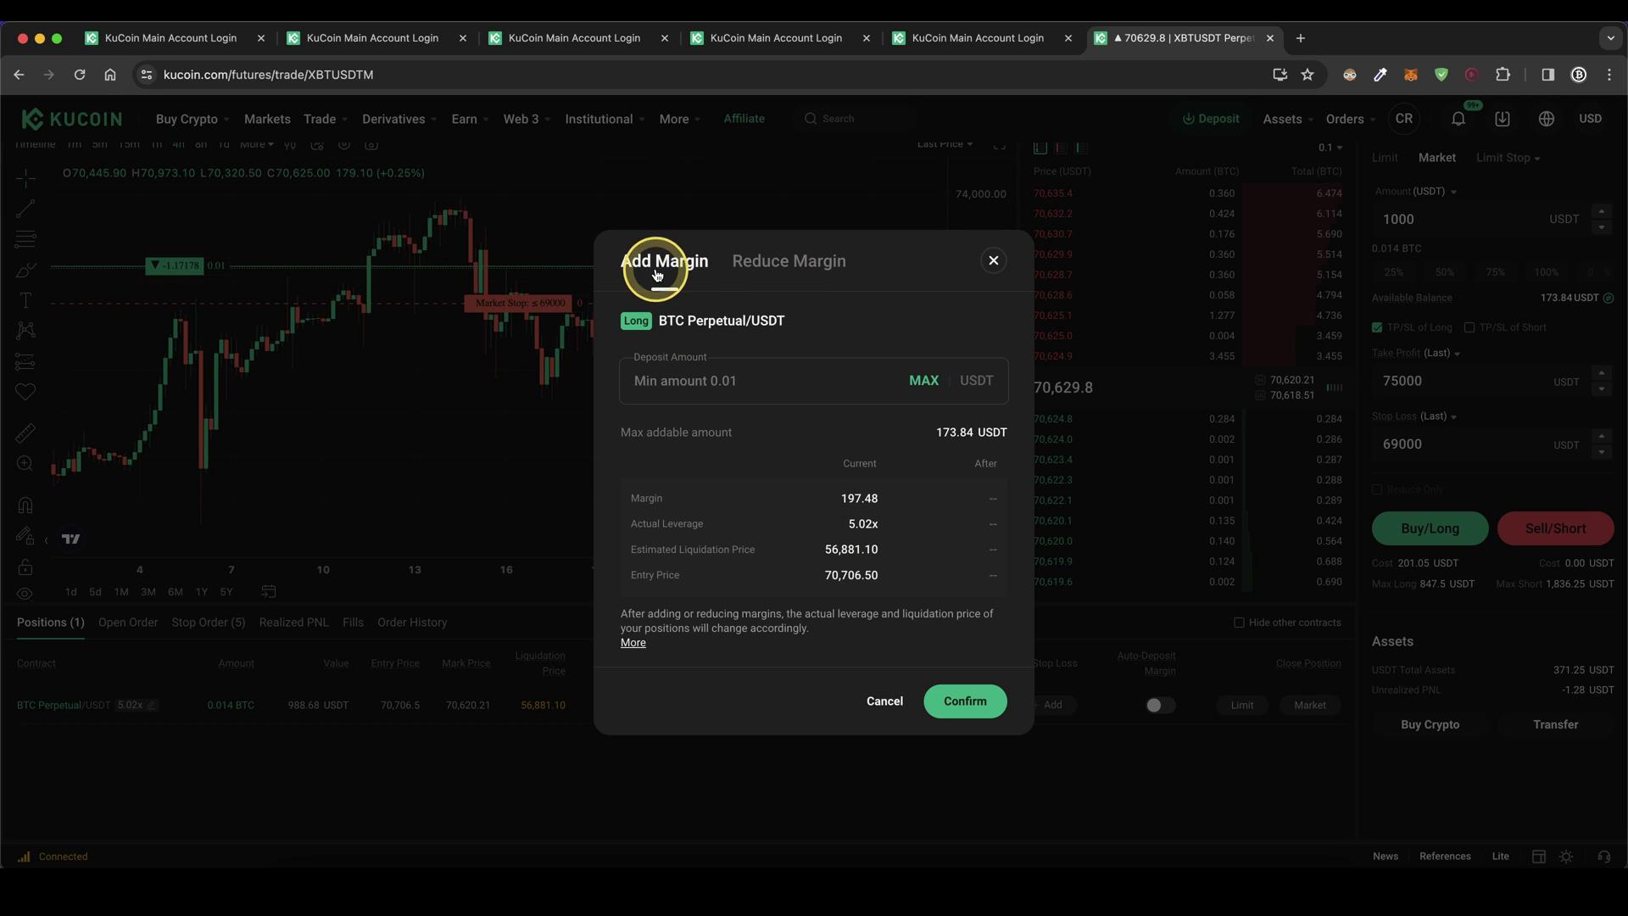
pyautogui.click(713, 388)
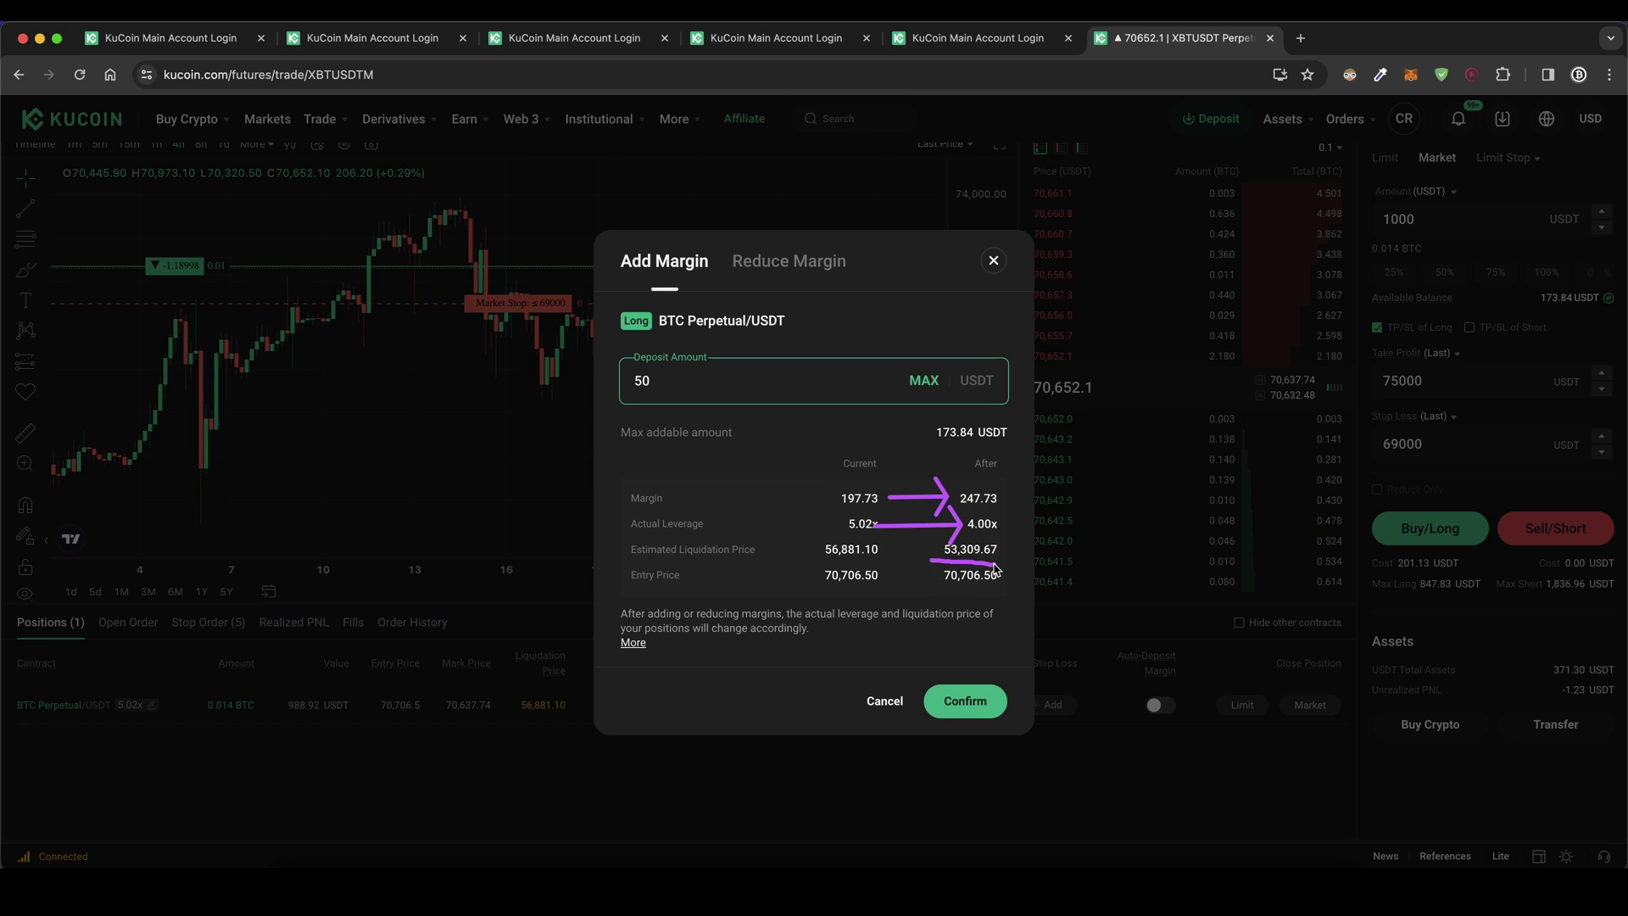
pyautogui.click(807, 259)
pyautogui.click(681, 398)
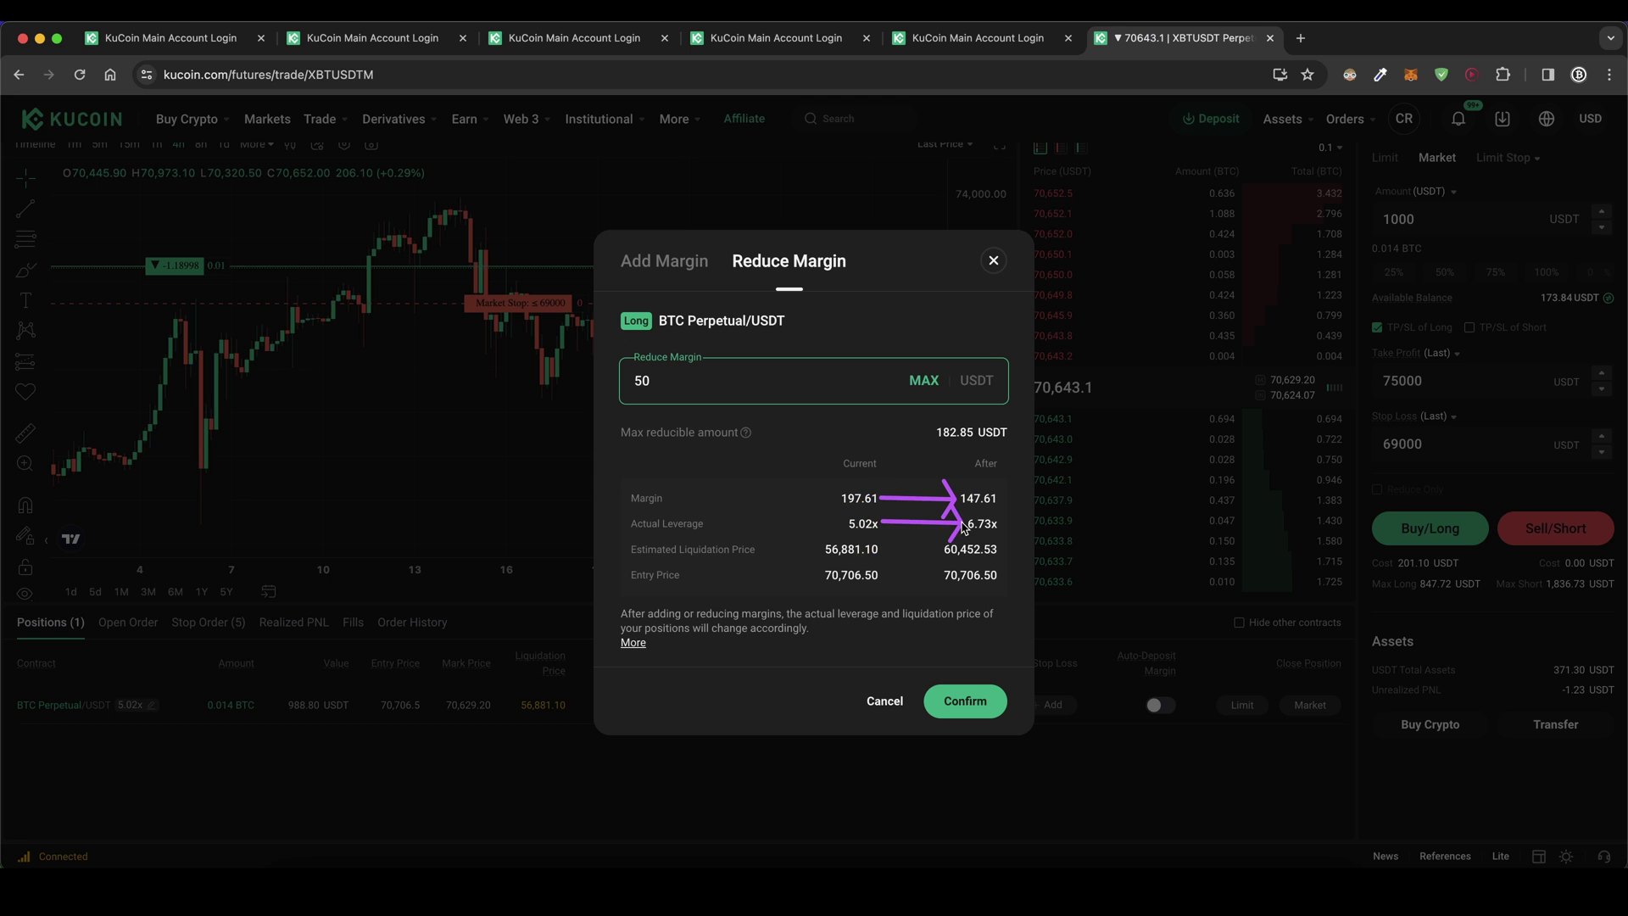
pyautogui.click(895, 551)
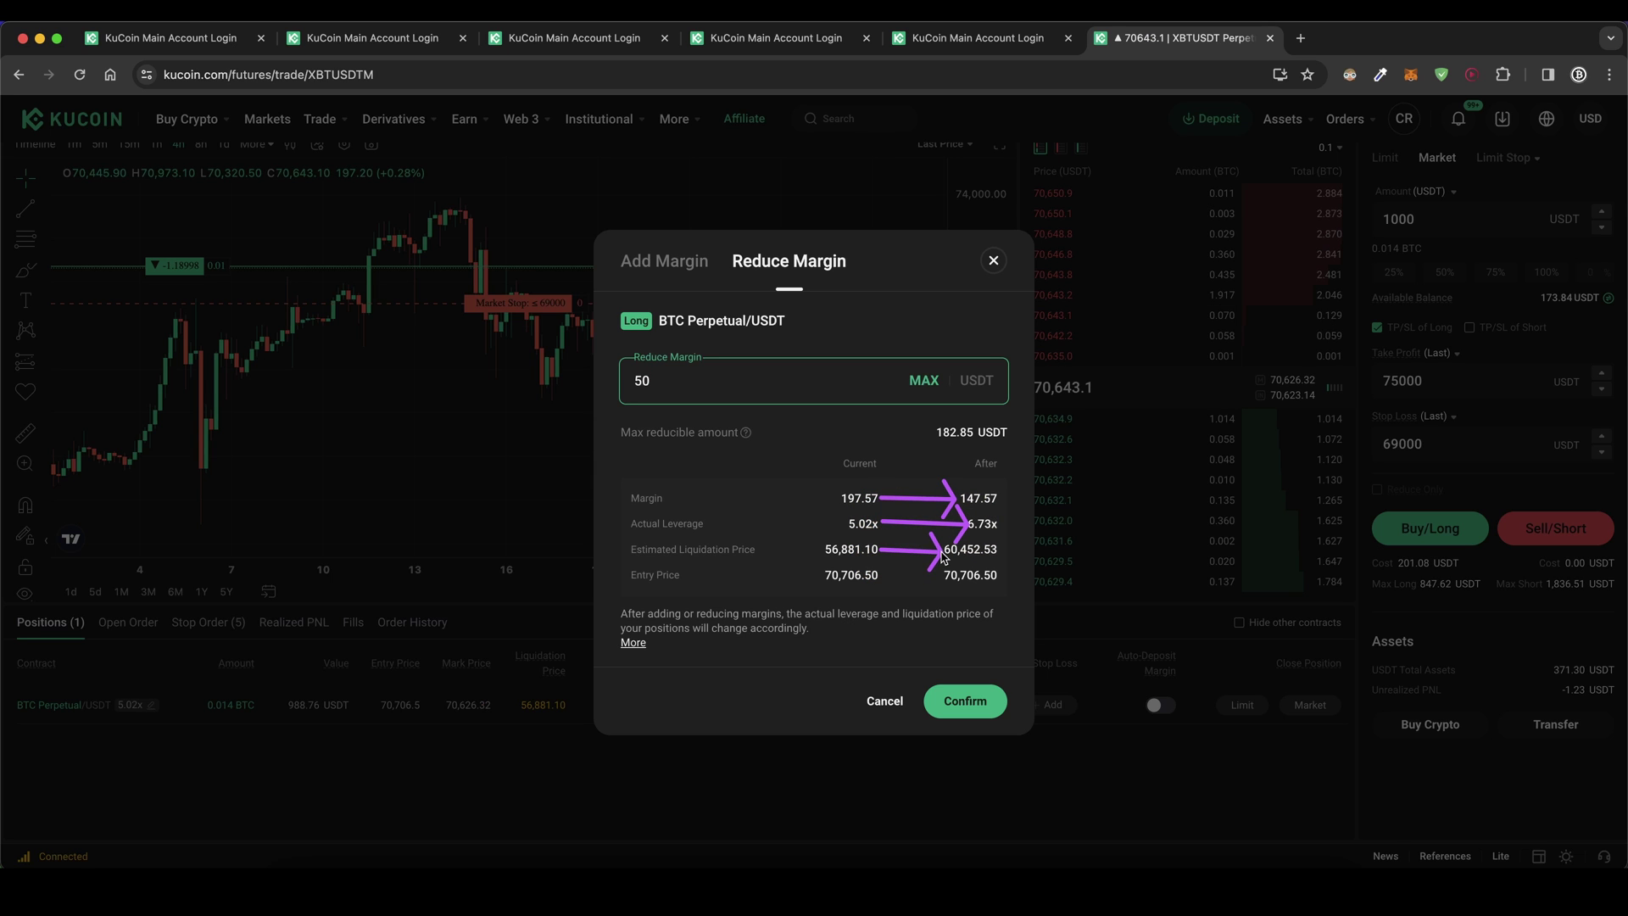
pyautogui.click(992, 261)
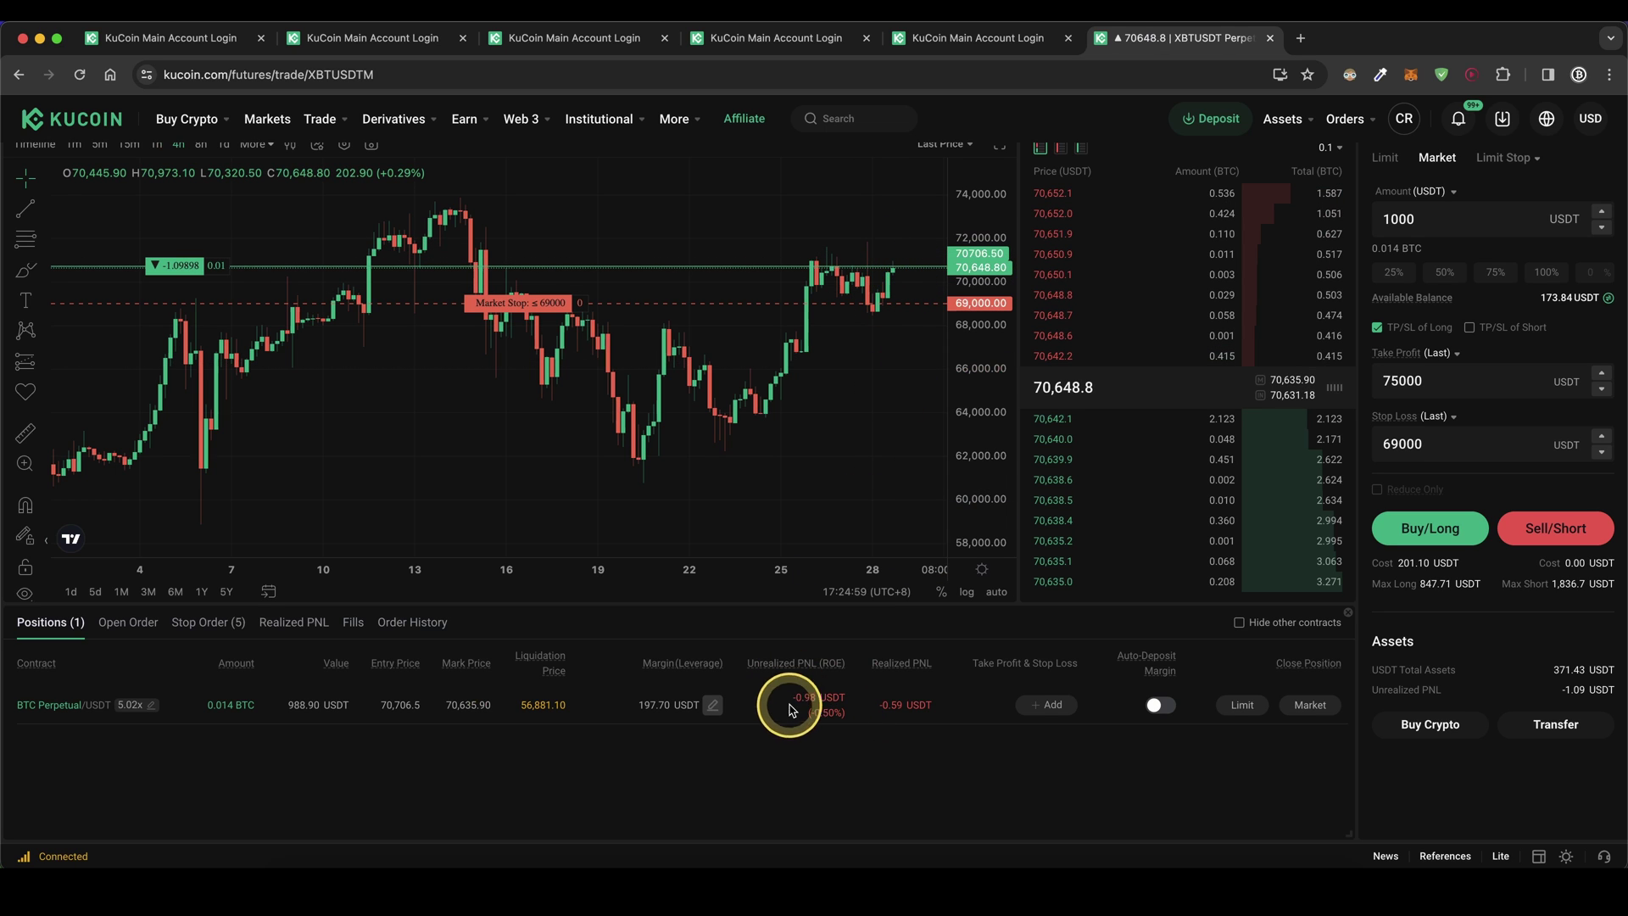
pyautogui.moveTo(852, 682)
pyautogui.mouseDown()
pyautogui.moveTo(814, 719)
pyautogui.moveTo(944, 663)
pyautogui.moveTo(967, 676)
pyautogui.mouseUp()
pyautogui.click(870, 659)
pyautogui.click(896, 680)
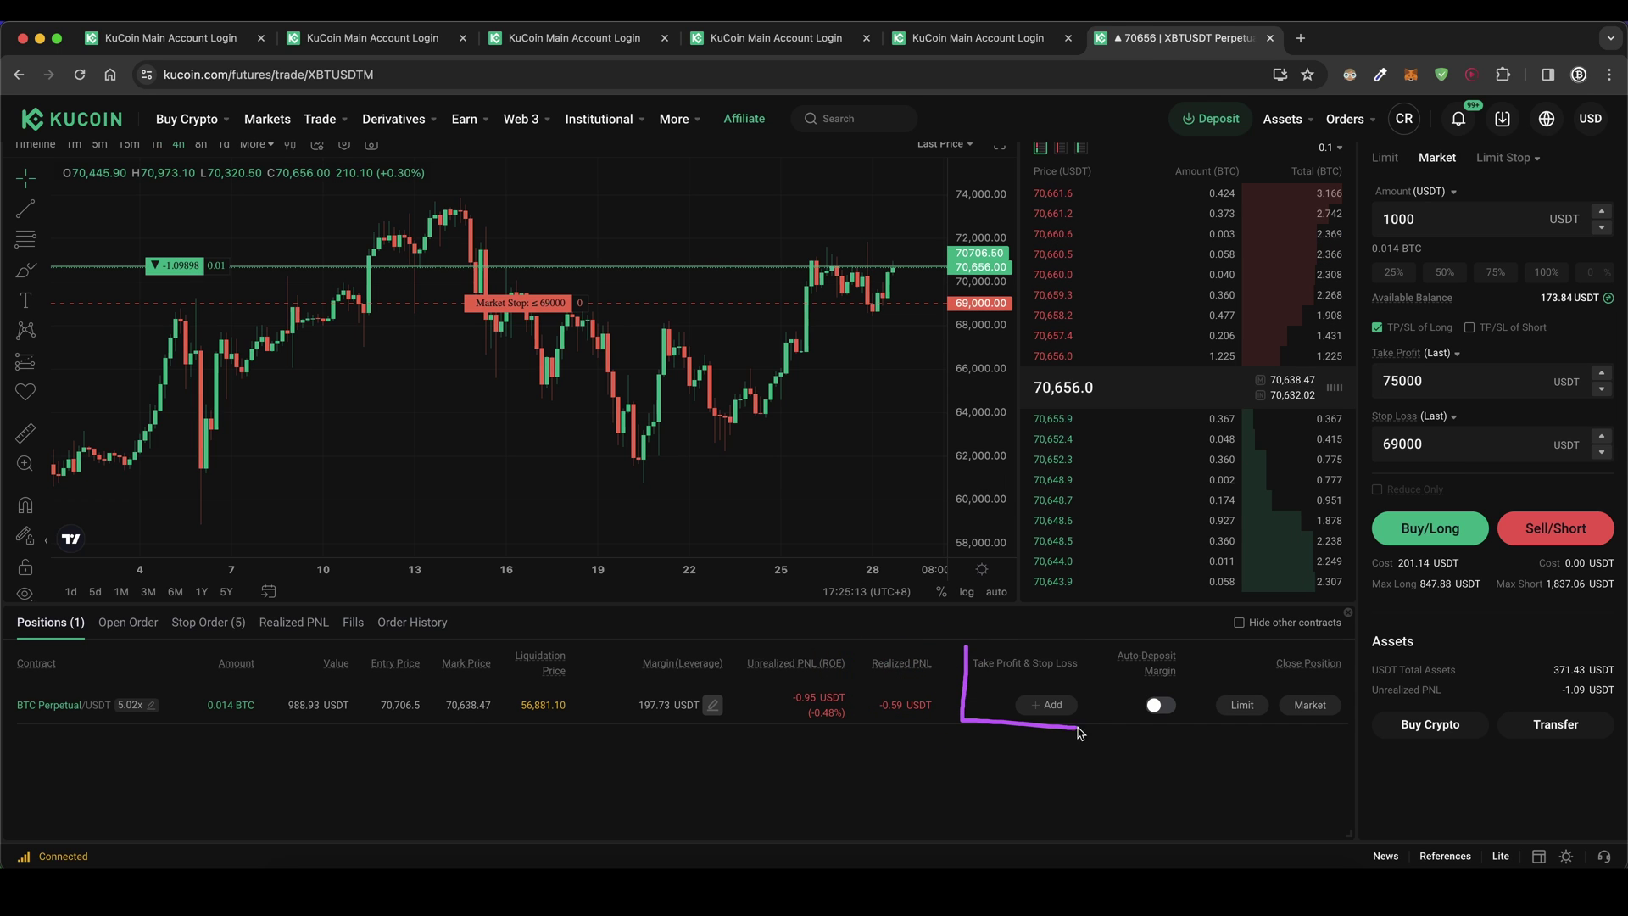
pyautogui.moveTo(1079, 733); pyautogui.dragTo(1087, 659)
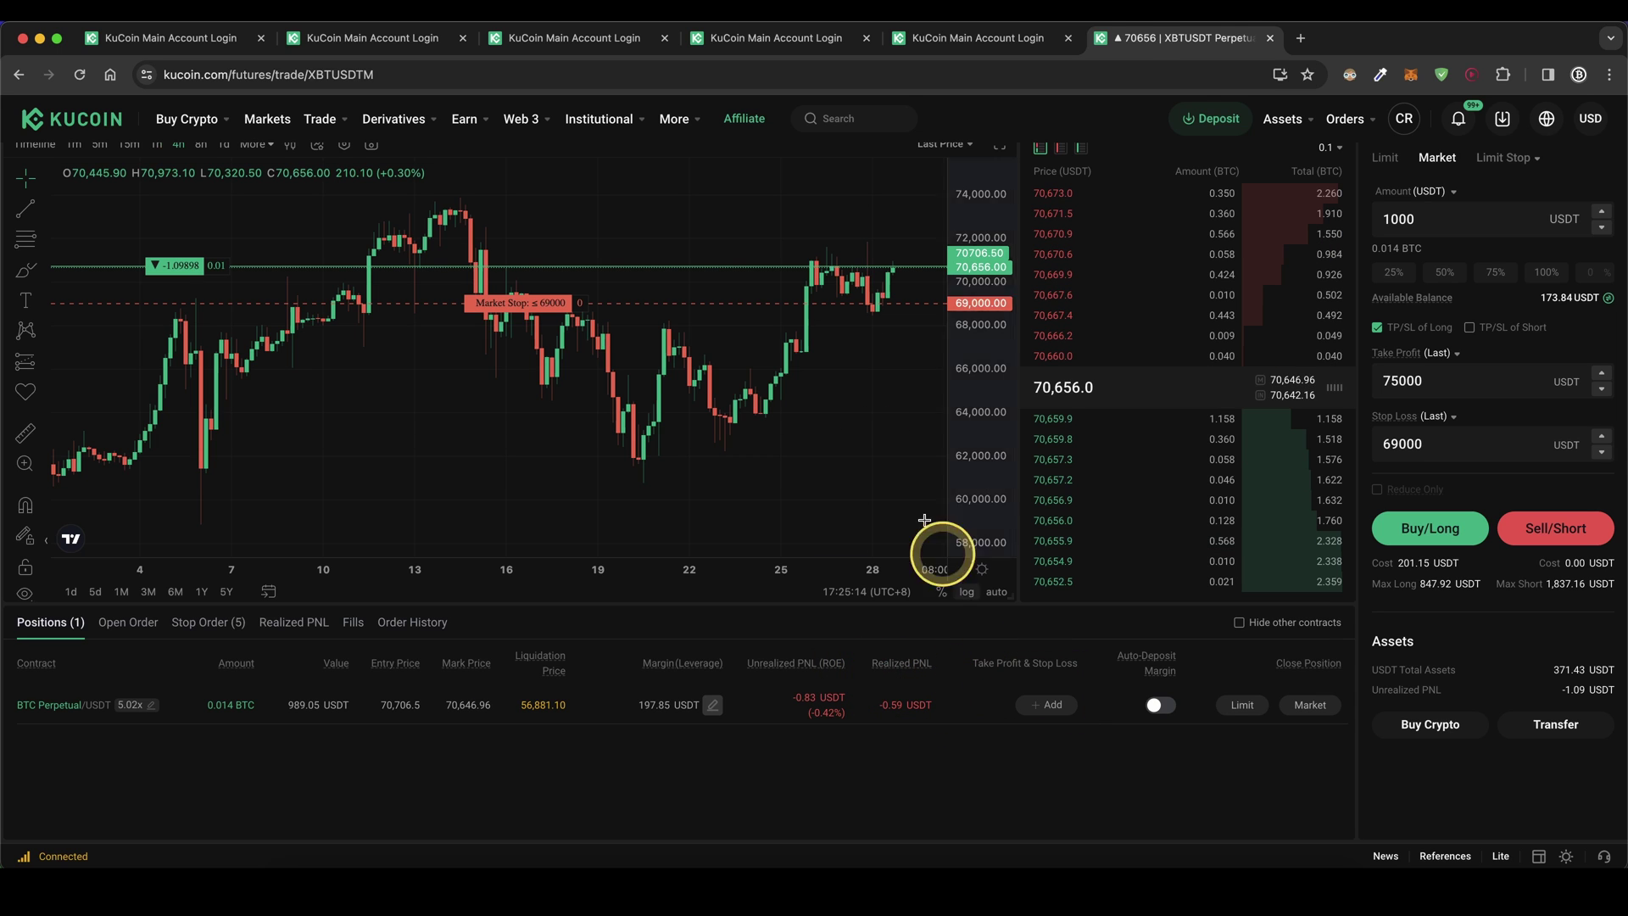
pyautogui.moveTo(577, 403); pyautogui.dragTo(536, 330)
pyautogui.click(1020, 641)
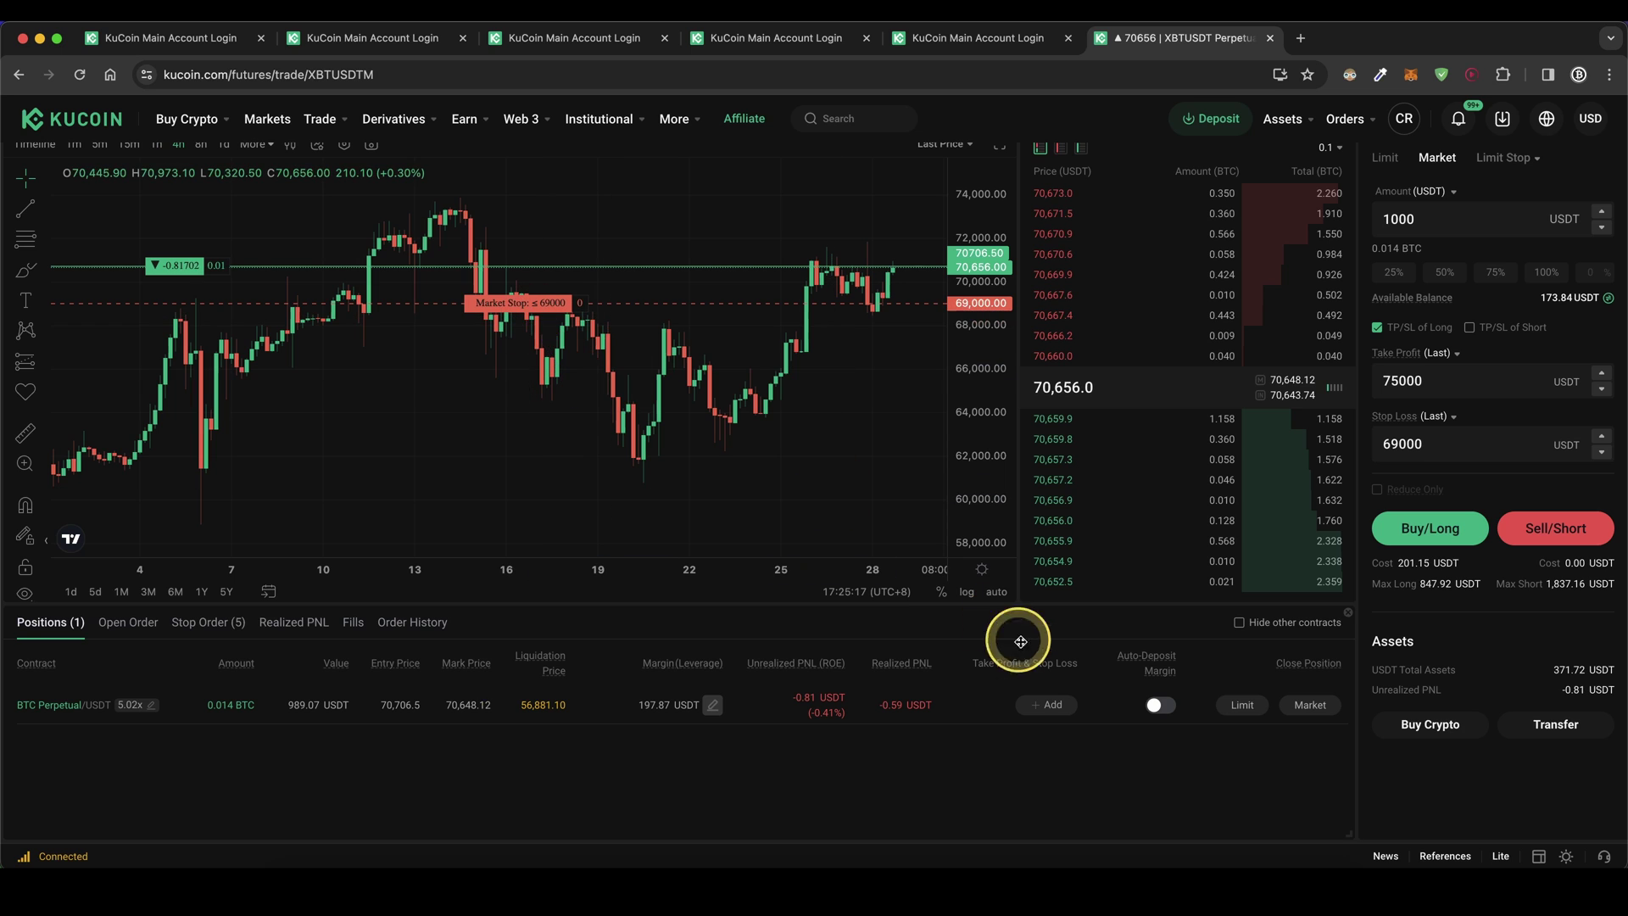
pyautogui.moveTo(1044, 695); pyautogui.dragTo(1028, 678)
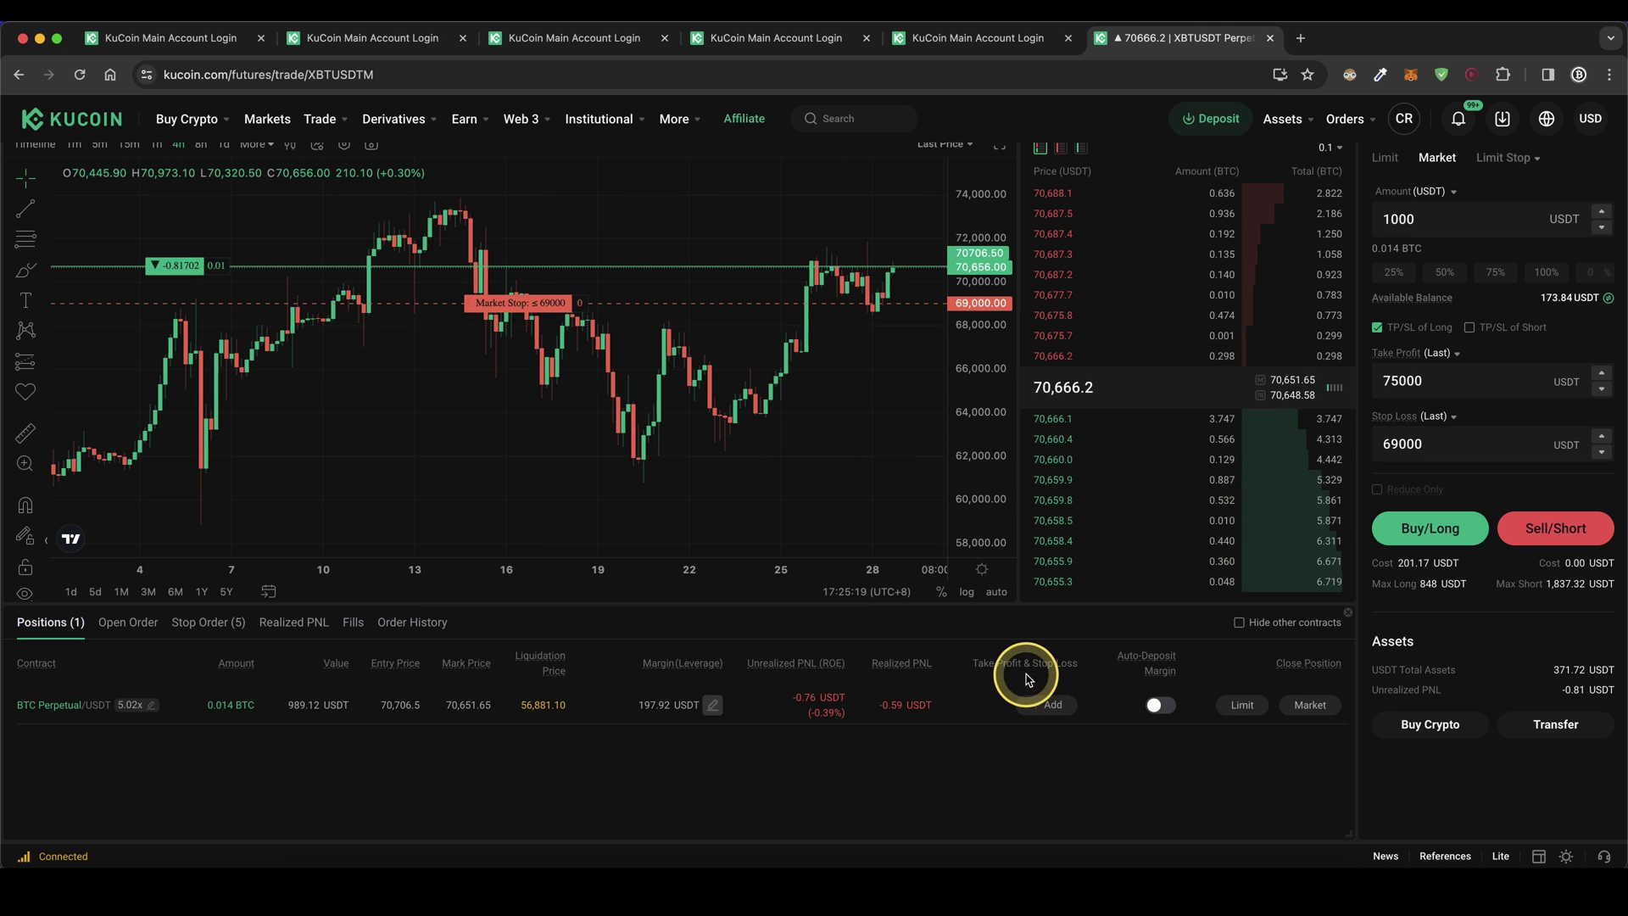
# Review the pending stop orders, then open Take Profit & Stop Loss for the long position
pyautogui.click(182, 643)
pyautogui.moveTo(433, 700)
pyautogui.mouseDown()
pyautogui.moveTo(261, 754)
pyautogui.moveTo(441, 701)
pyautogui.mouseUp()
pyautogui.scroll(1, 458, 721)
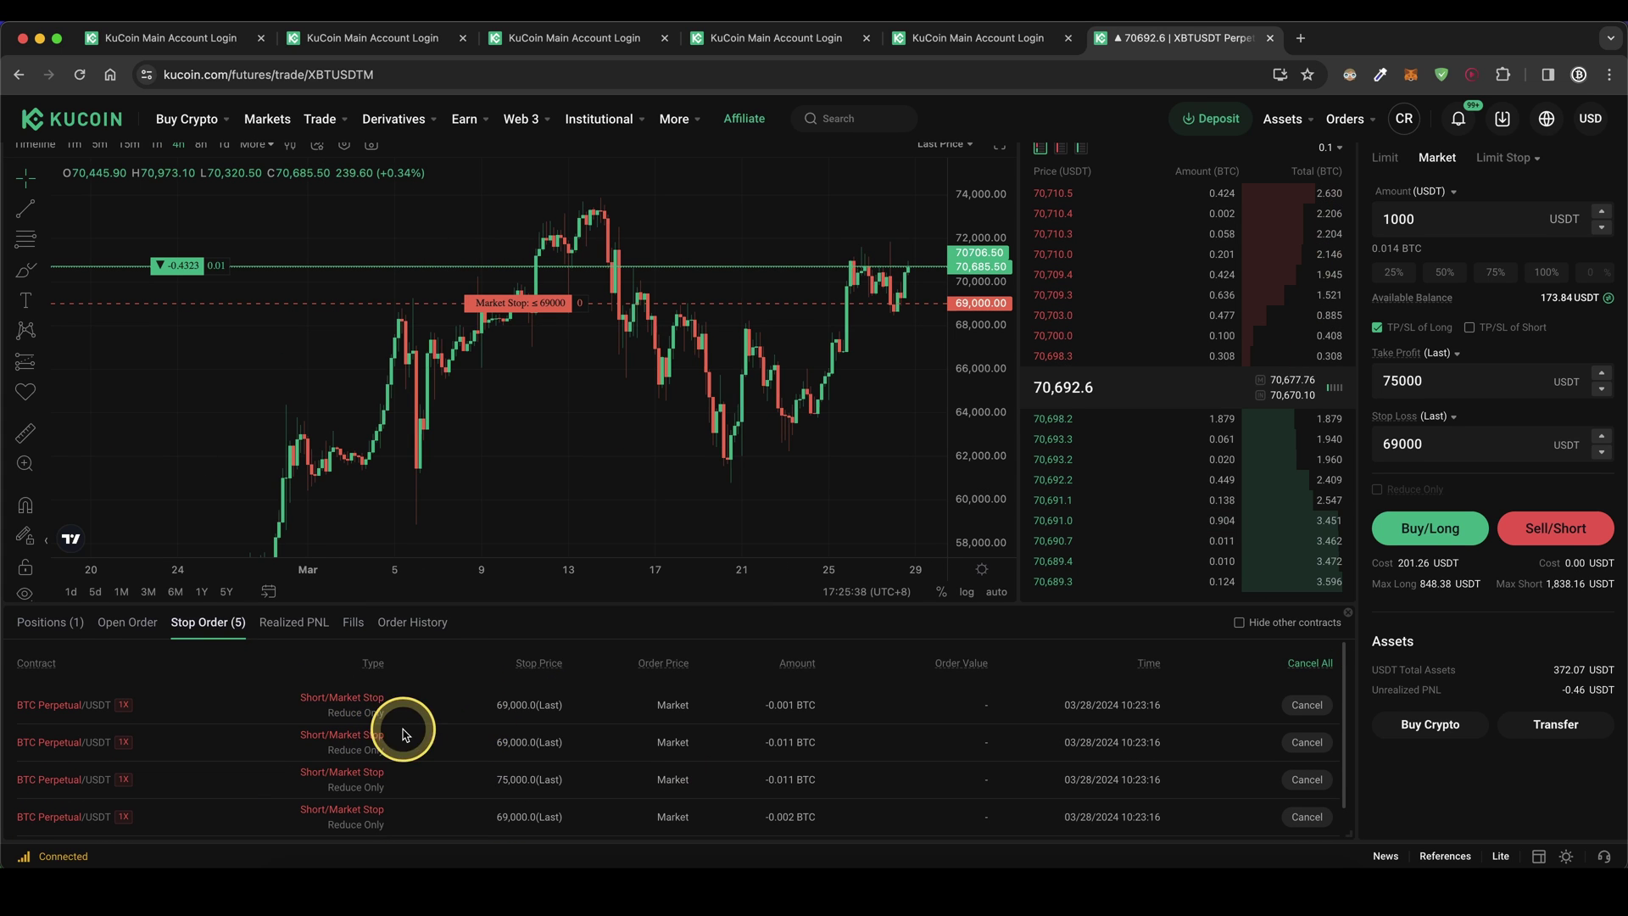
pyautogui.scroll(1, 403, 734)
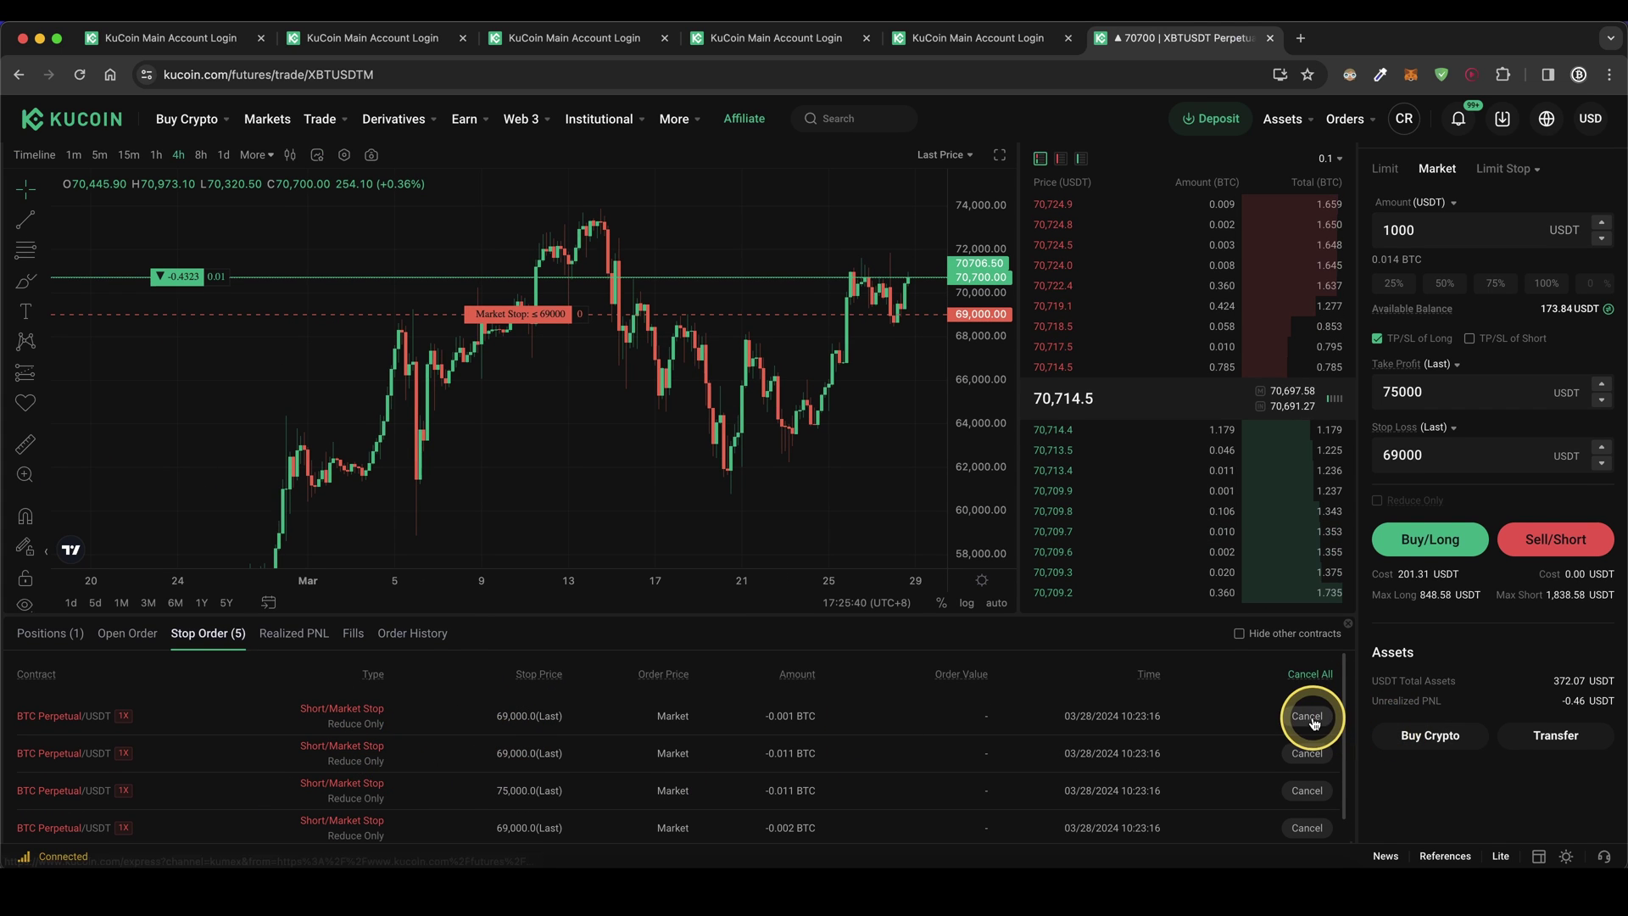
pyautogui.click(60, 636)
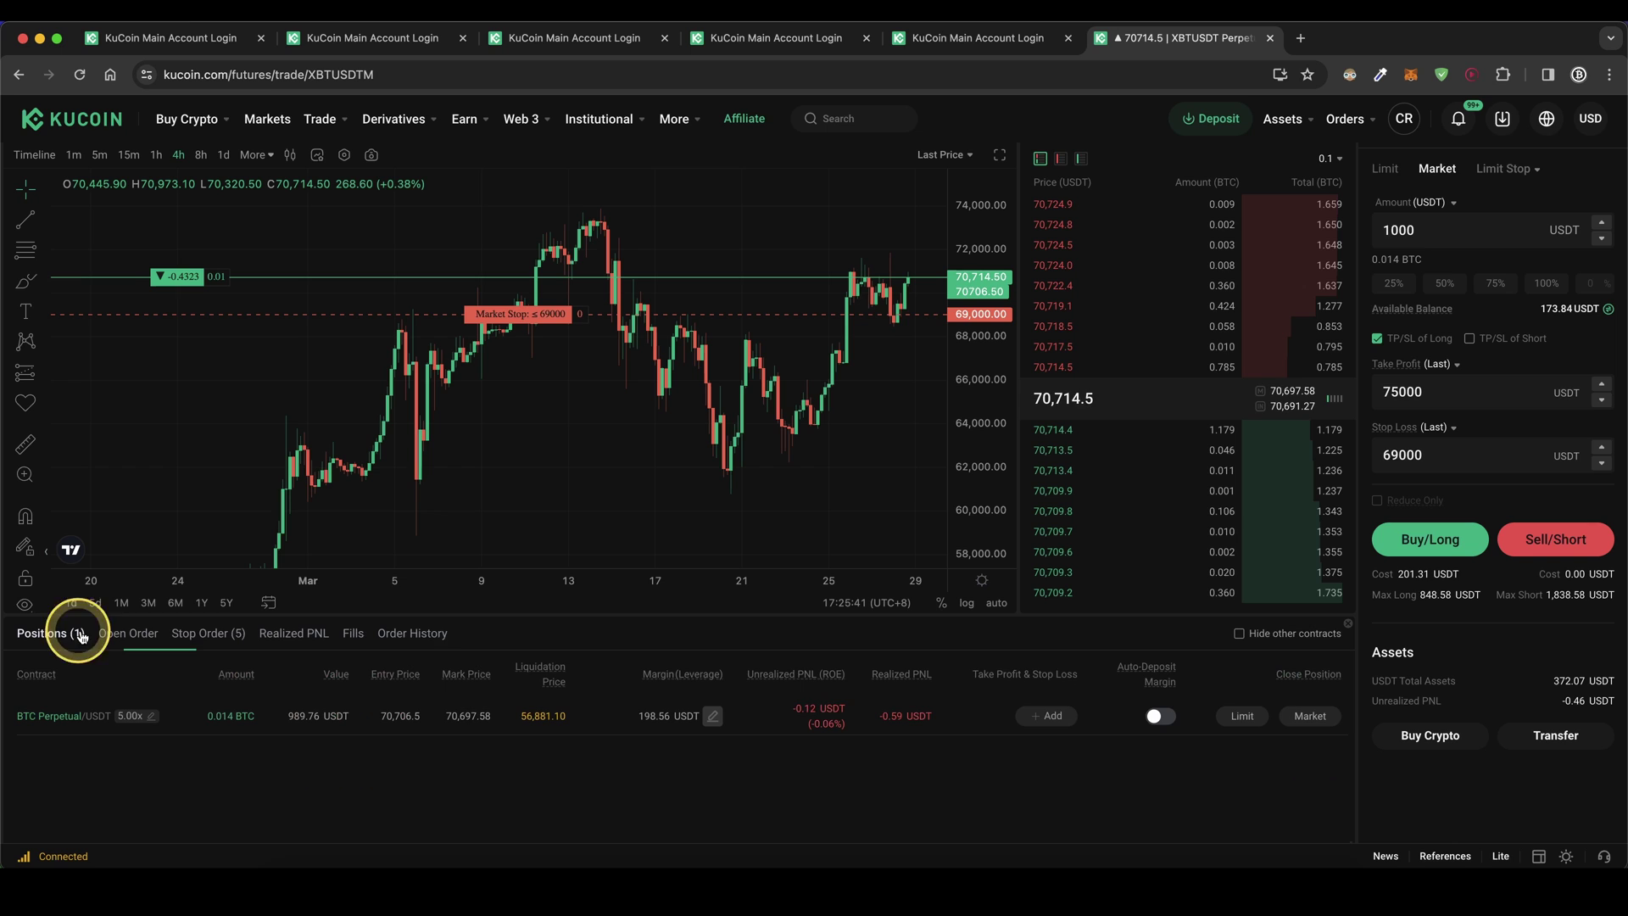
pyautogui.click(1052, 716)
# Set a 50% take profit (77,777.1) and 15% stop loss (68,640.4) on the long
pyautogui.click(738, 456)
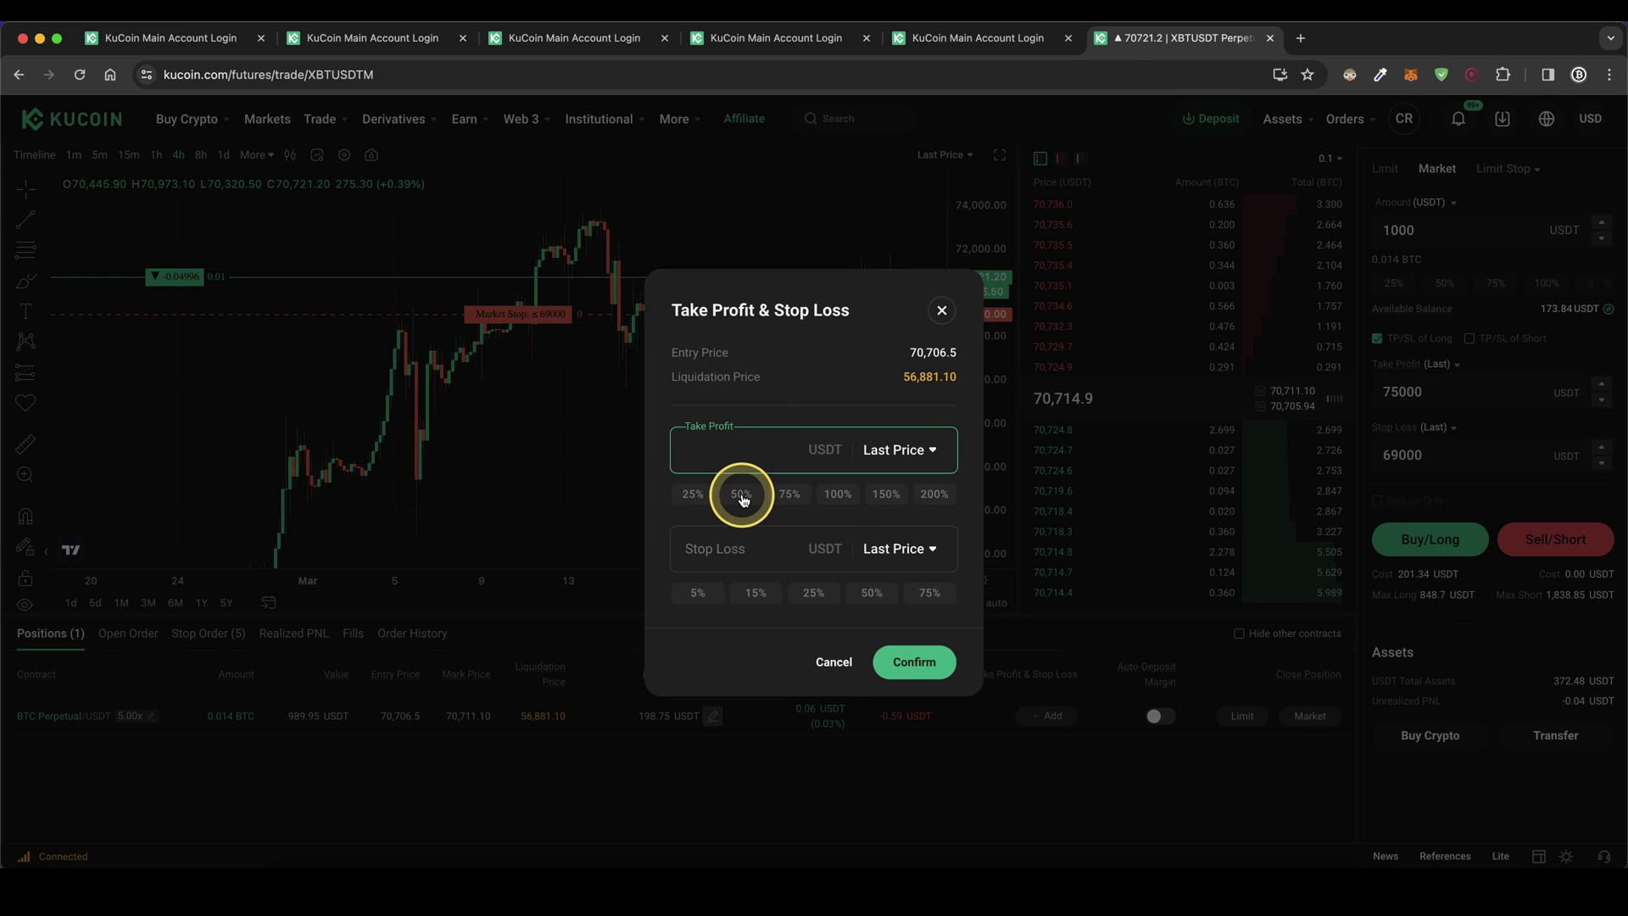
pyautogui.click(739, 493)
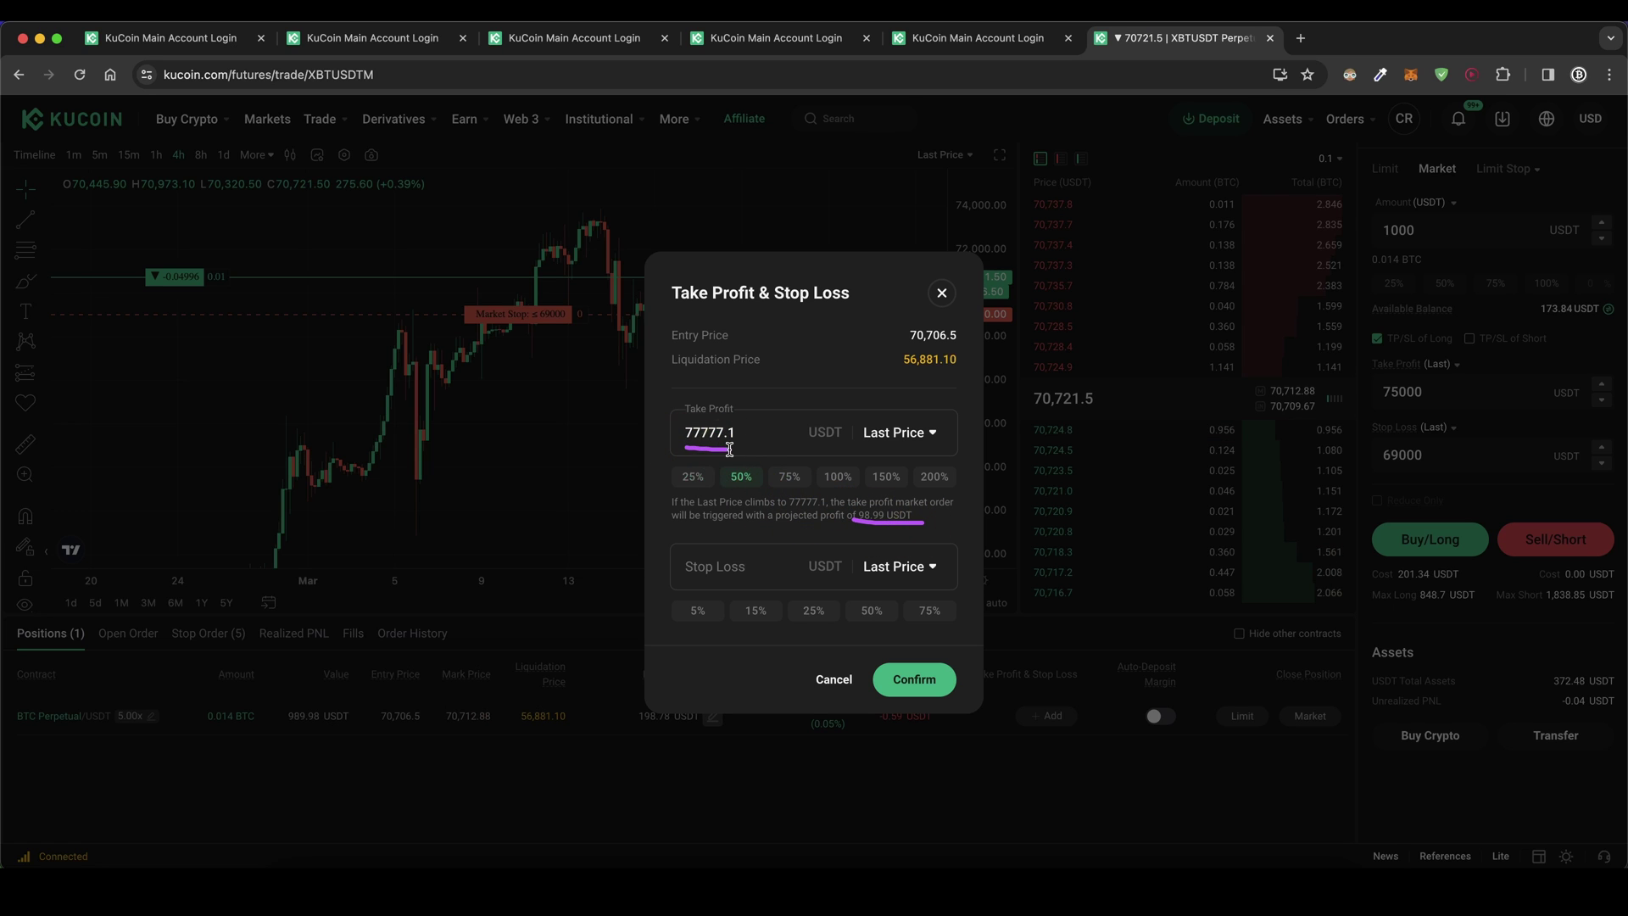
pyautogui.click(761, 560)
pyautogui.click(756, 611)
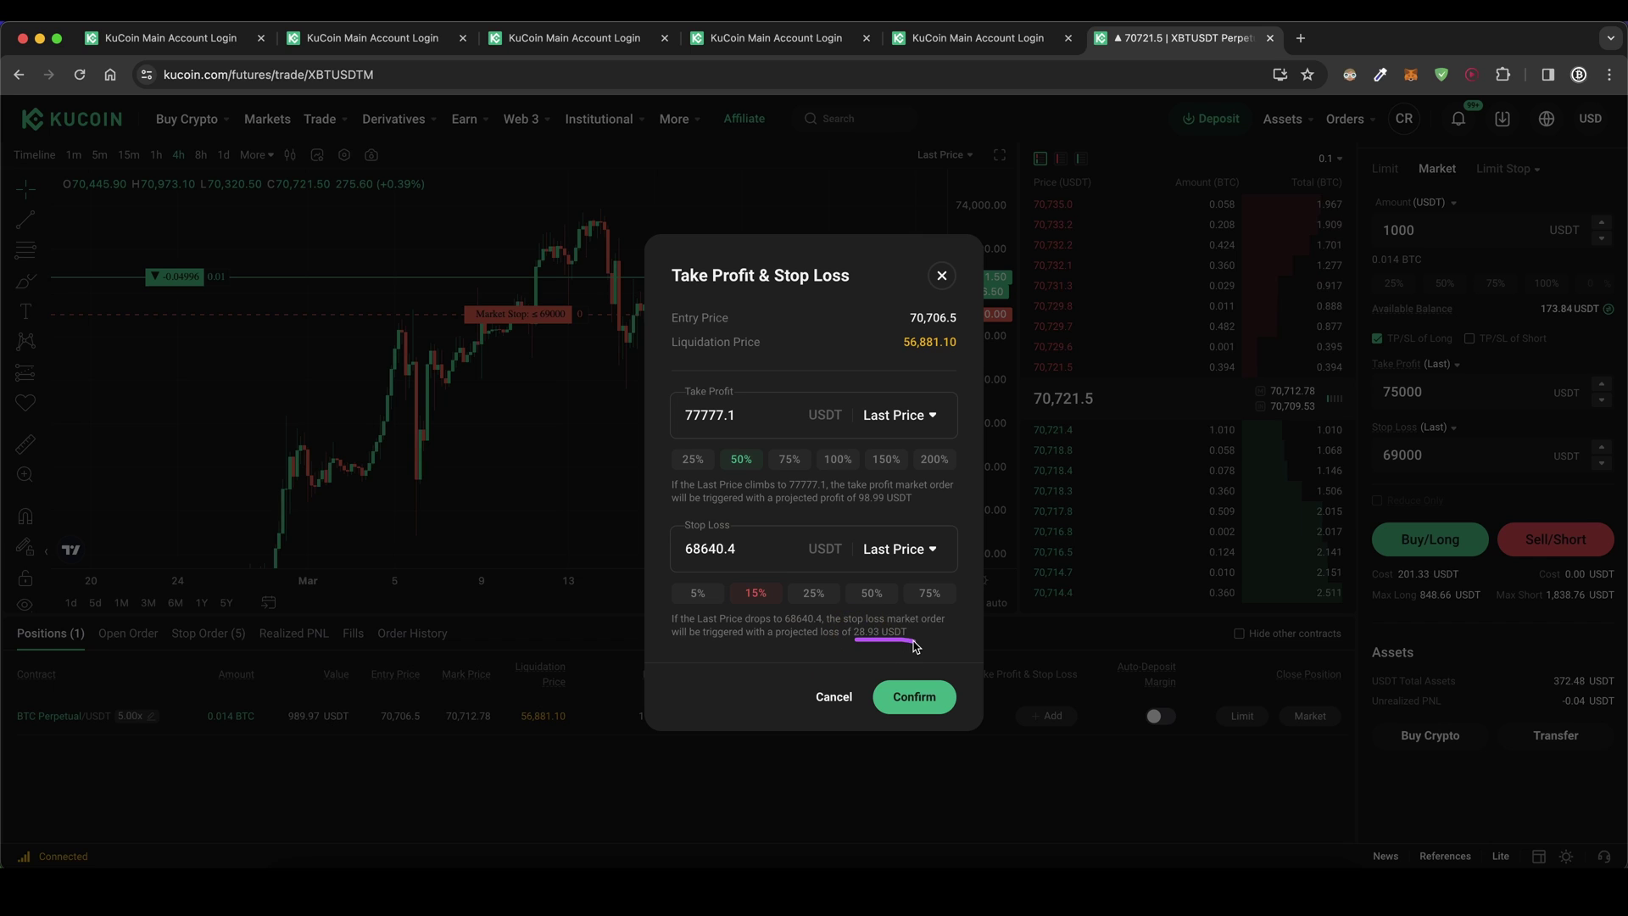
pyautogui.moveTo(685, 565); pyautogui.dragTo(700, 566)
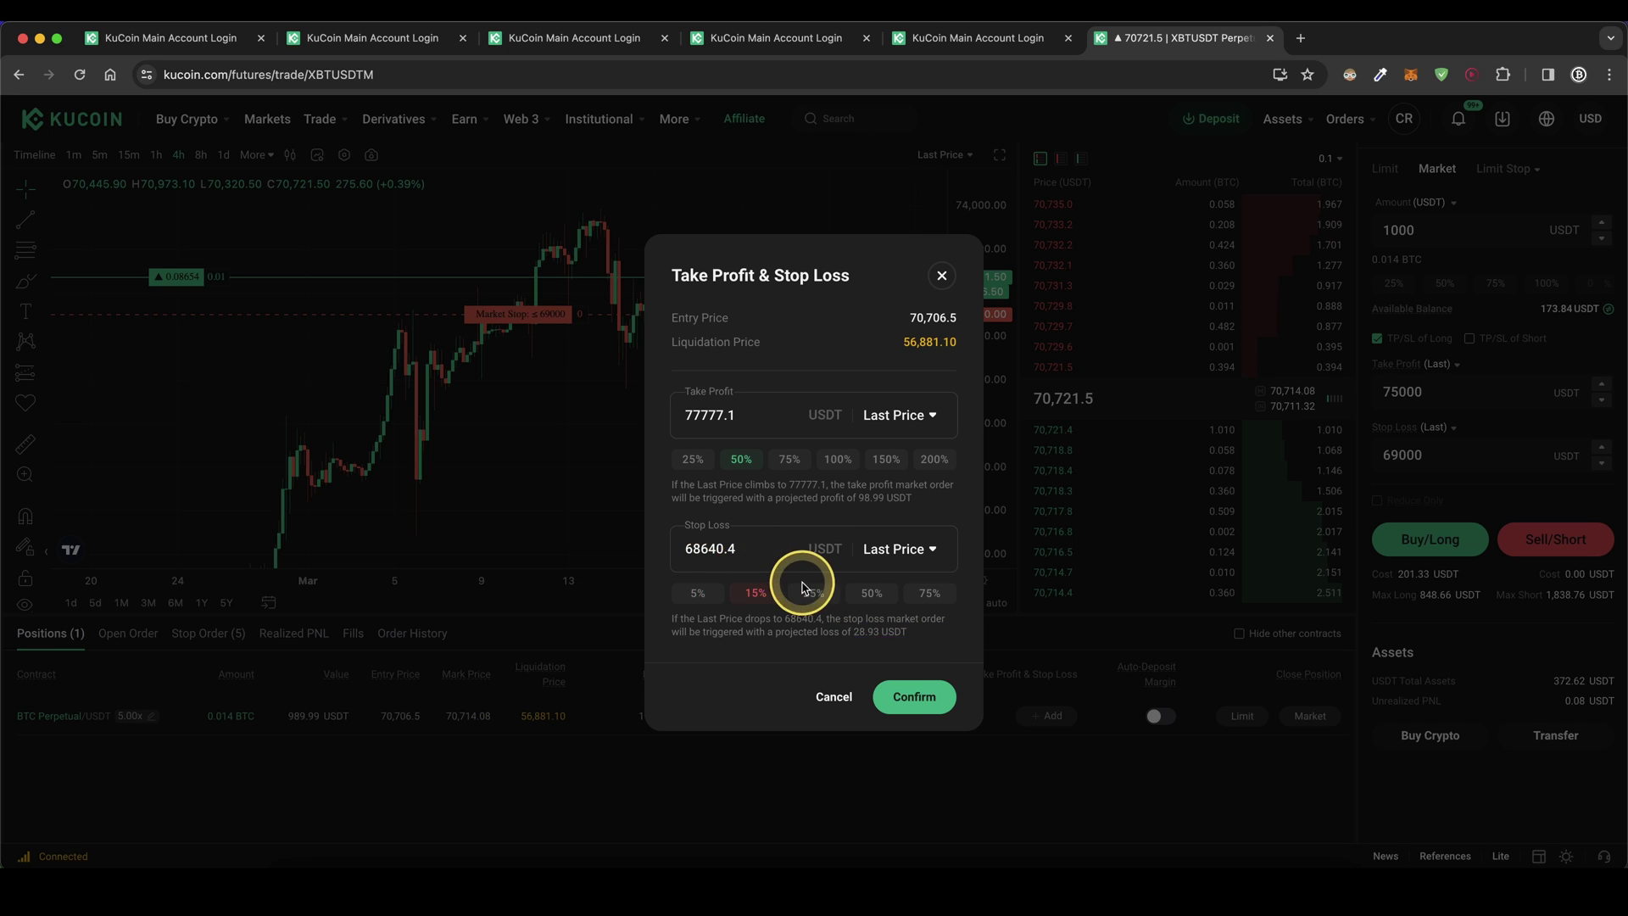
pyautogui.click(910, 693)
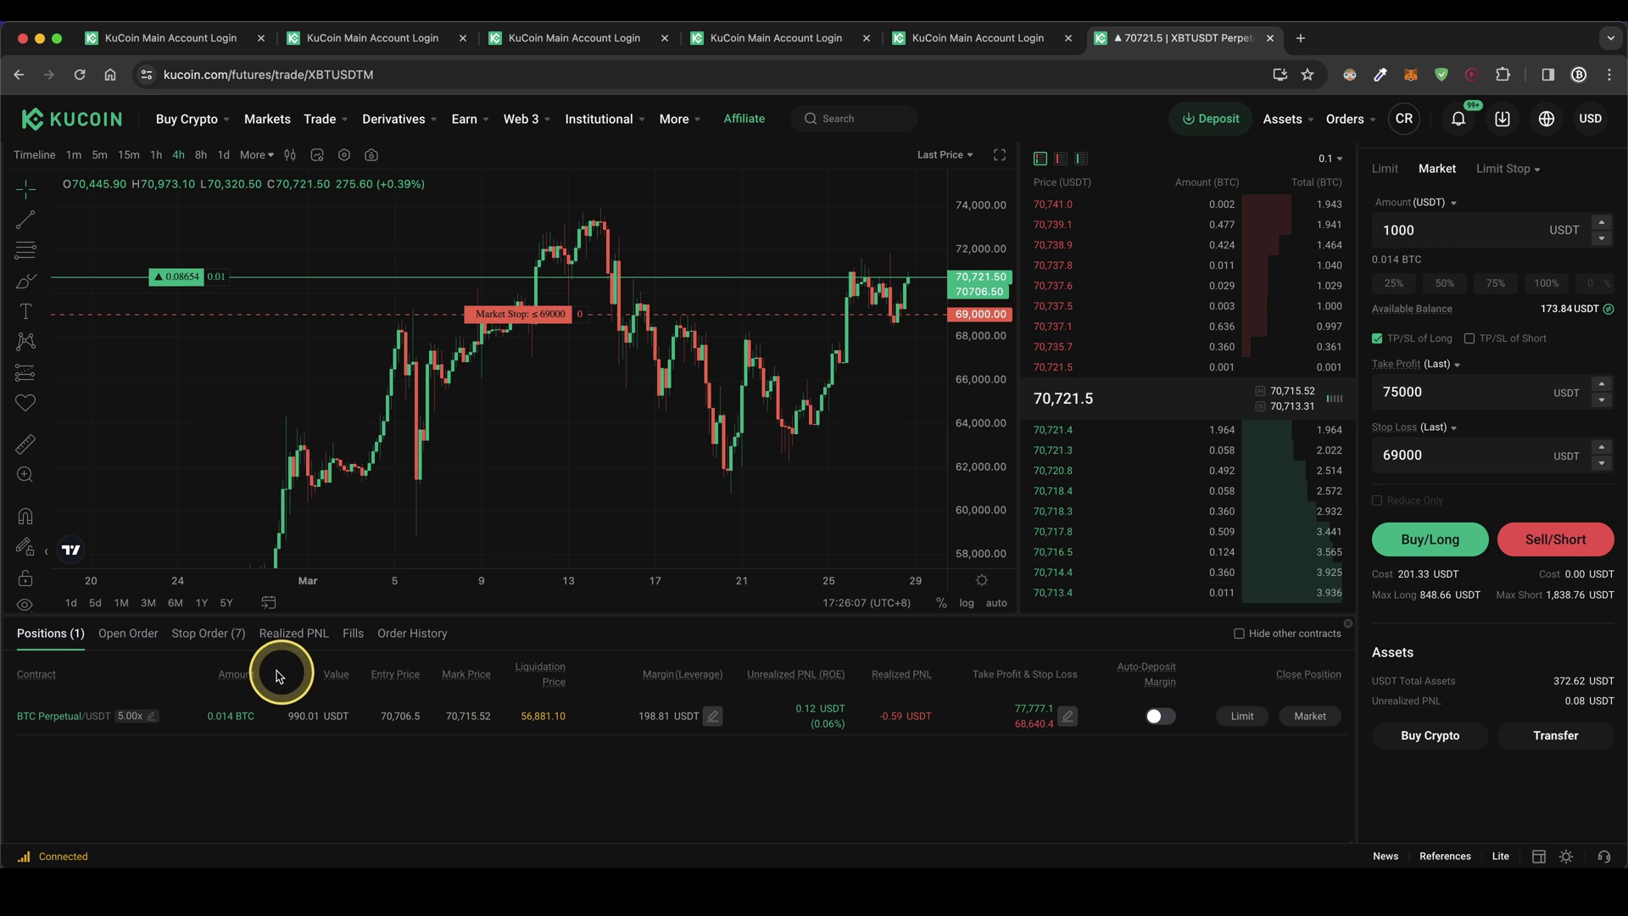
# Cancel the older 69,000 and 75,000 reduce-only stop orders in the Stop Order list
pyautogui.click(212, 636)
pyautogui.scroll(-3, 447, 742)
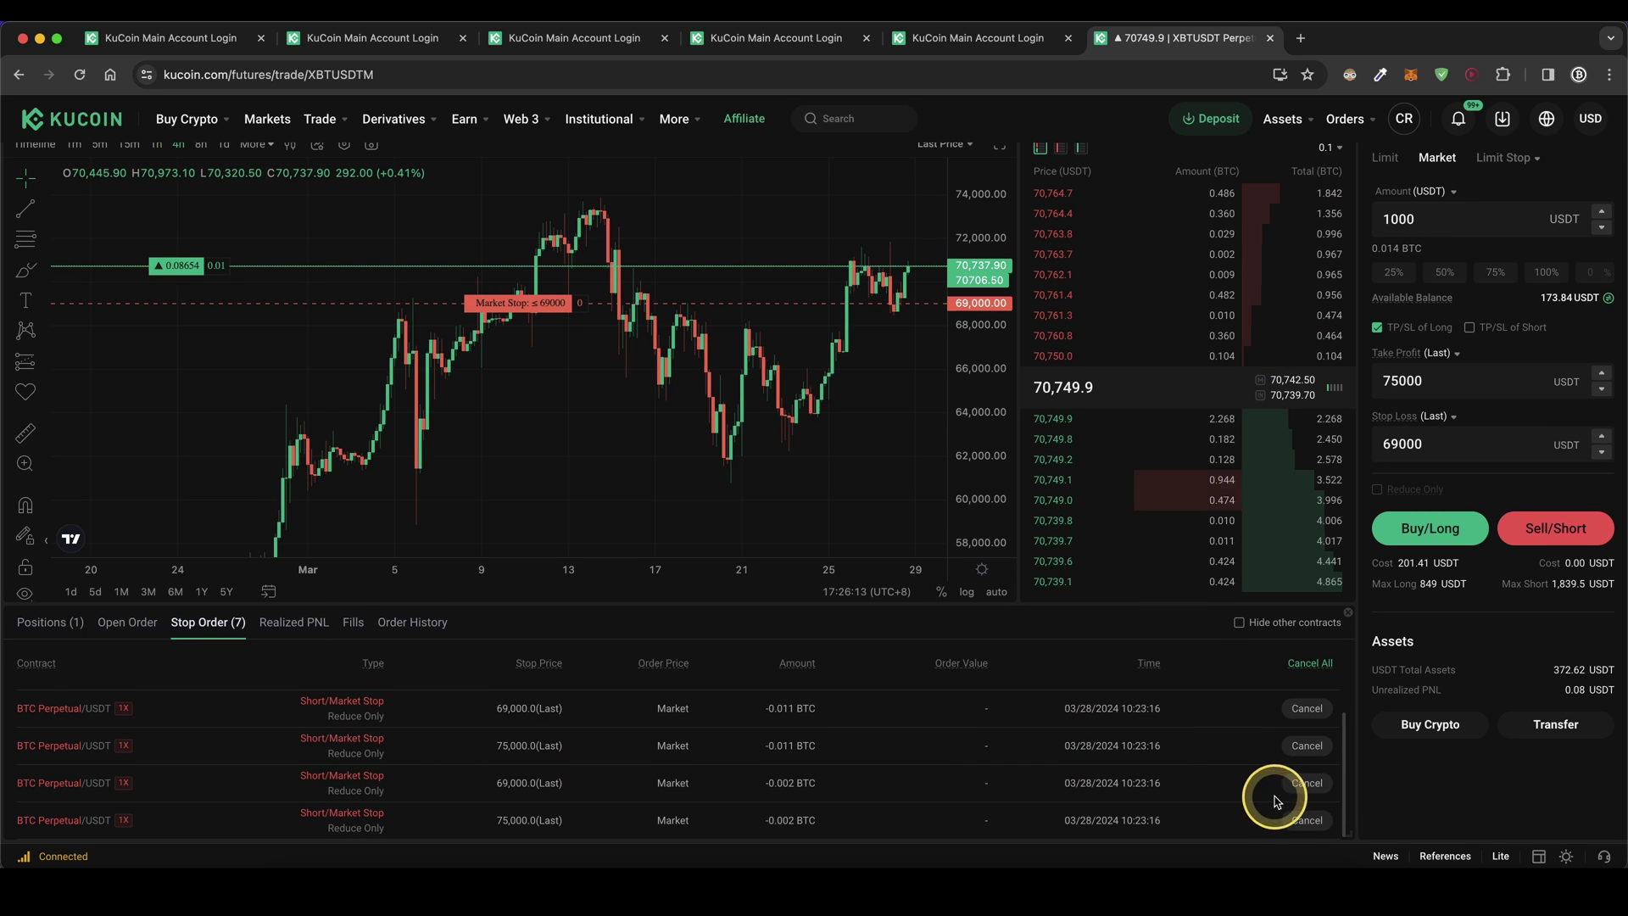
pyautogui.click(1310, 821)
pyautogui.click(1314, 818)
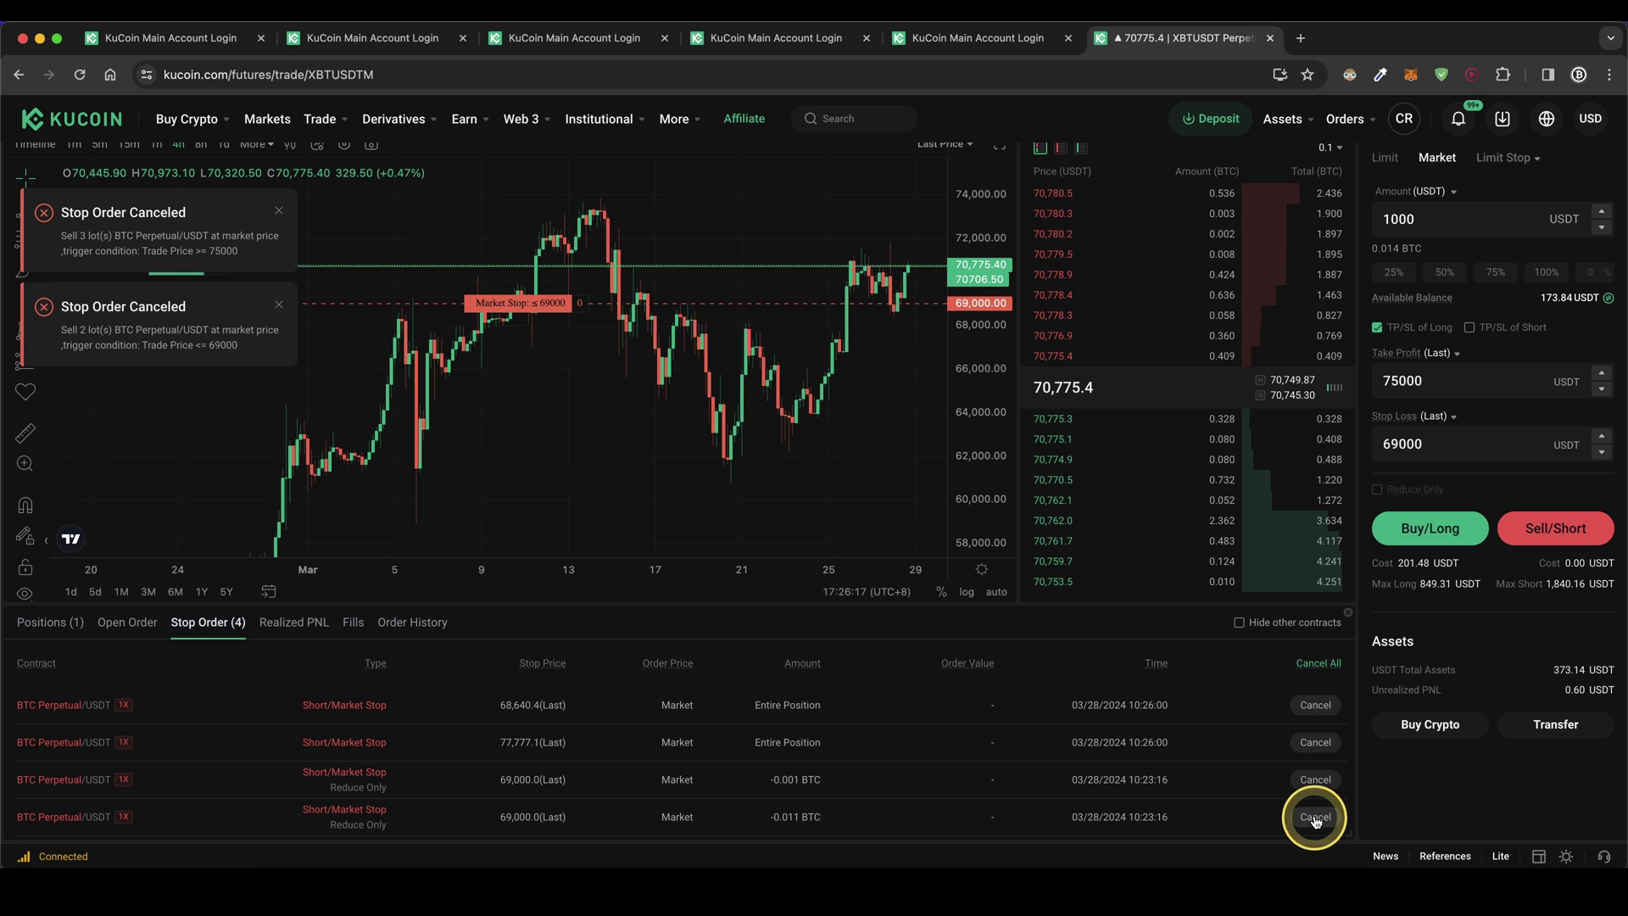
pyautogui.click(1315, 816)
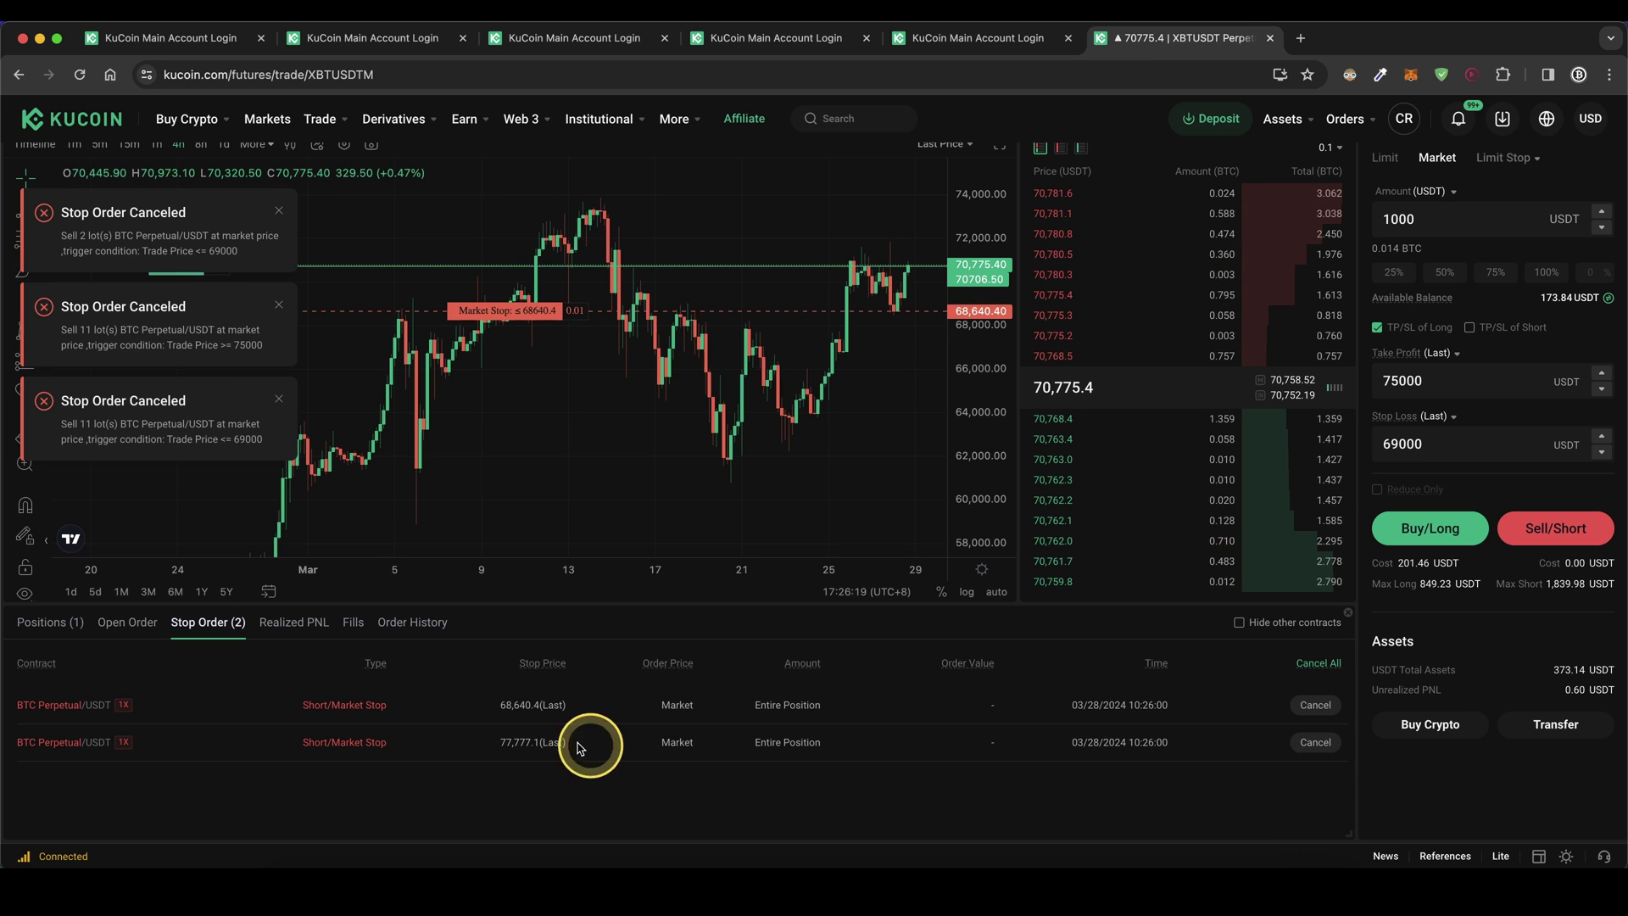
pyautogui.moveTo(486, 697); pyautogui.dragTo(490, 741)
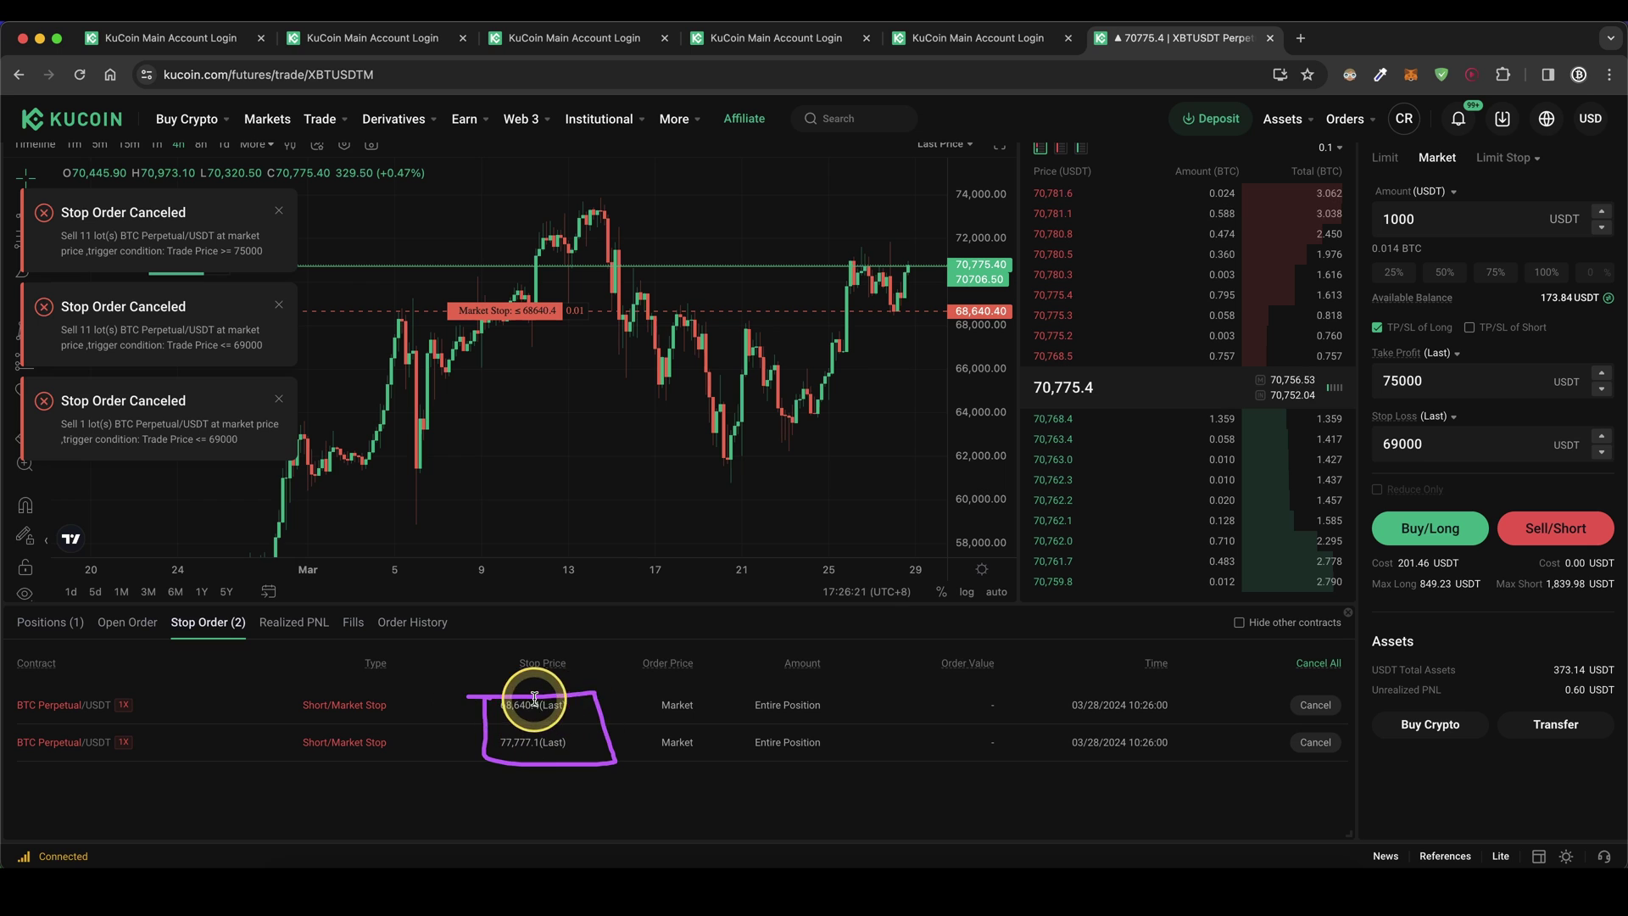
pyautogui.moveTo(555, 684); pyautogui.dragTo(519, 761)
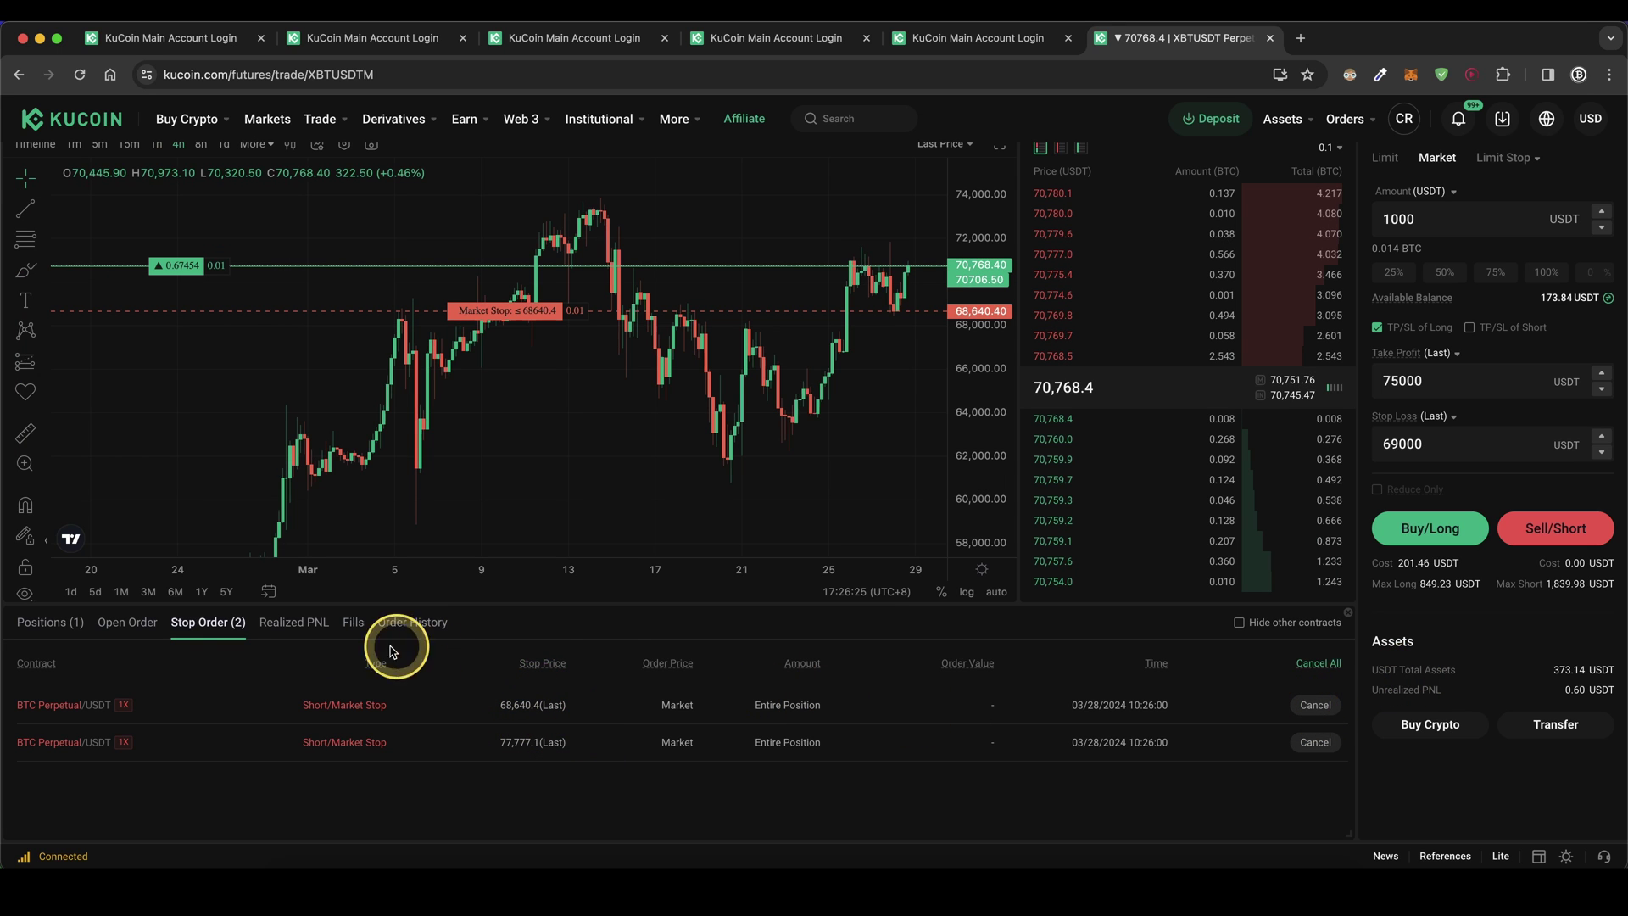
# Close 100% of the 0.014 BTC long at market and cancel its TP/SL orders
pyautogui.click(56, 627)
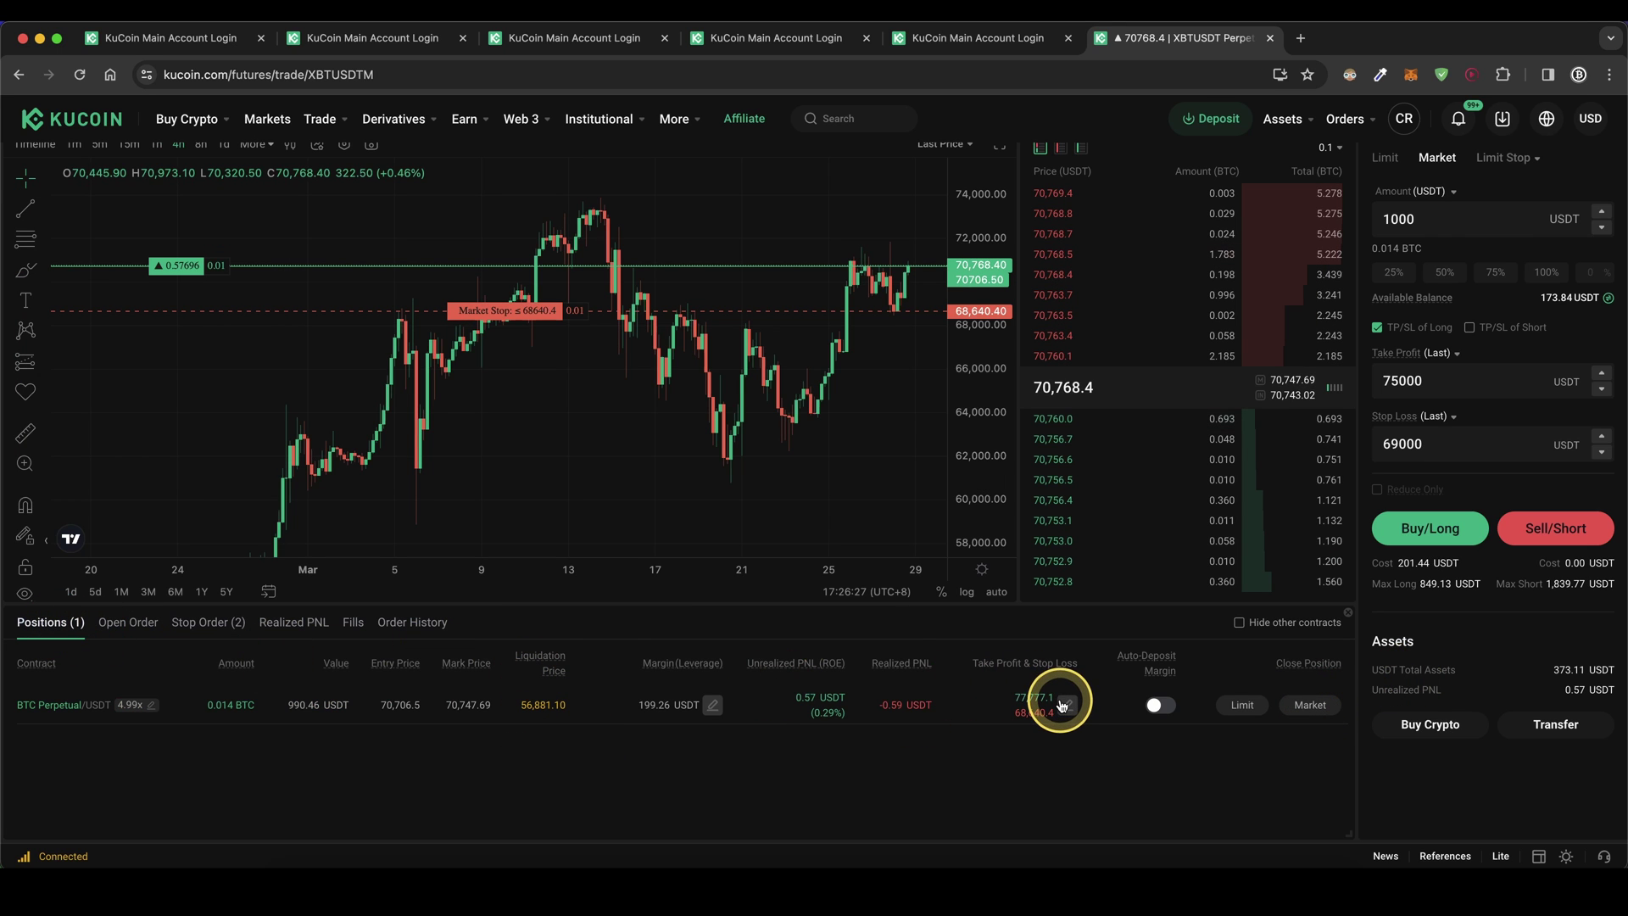
pyautogui.scroll(2, 1051, 678)
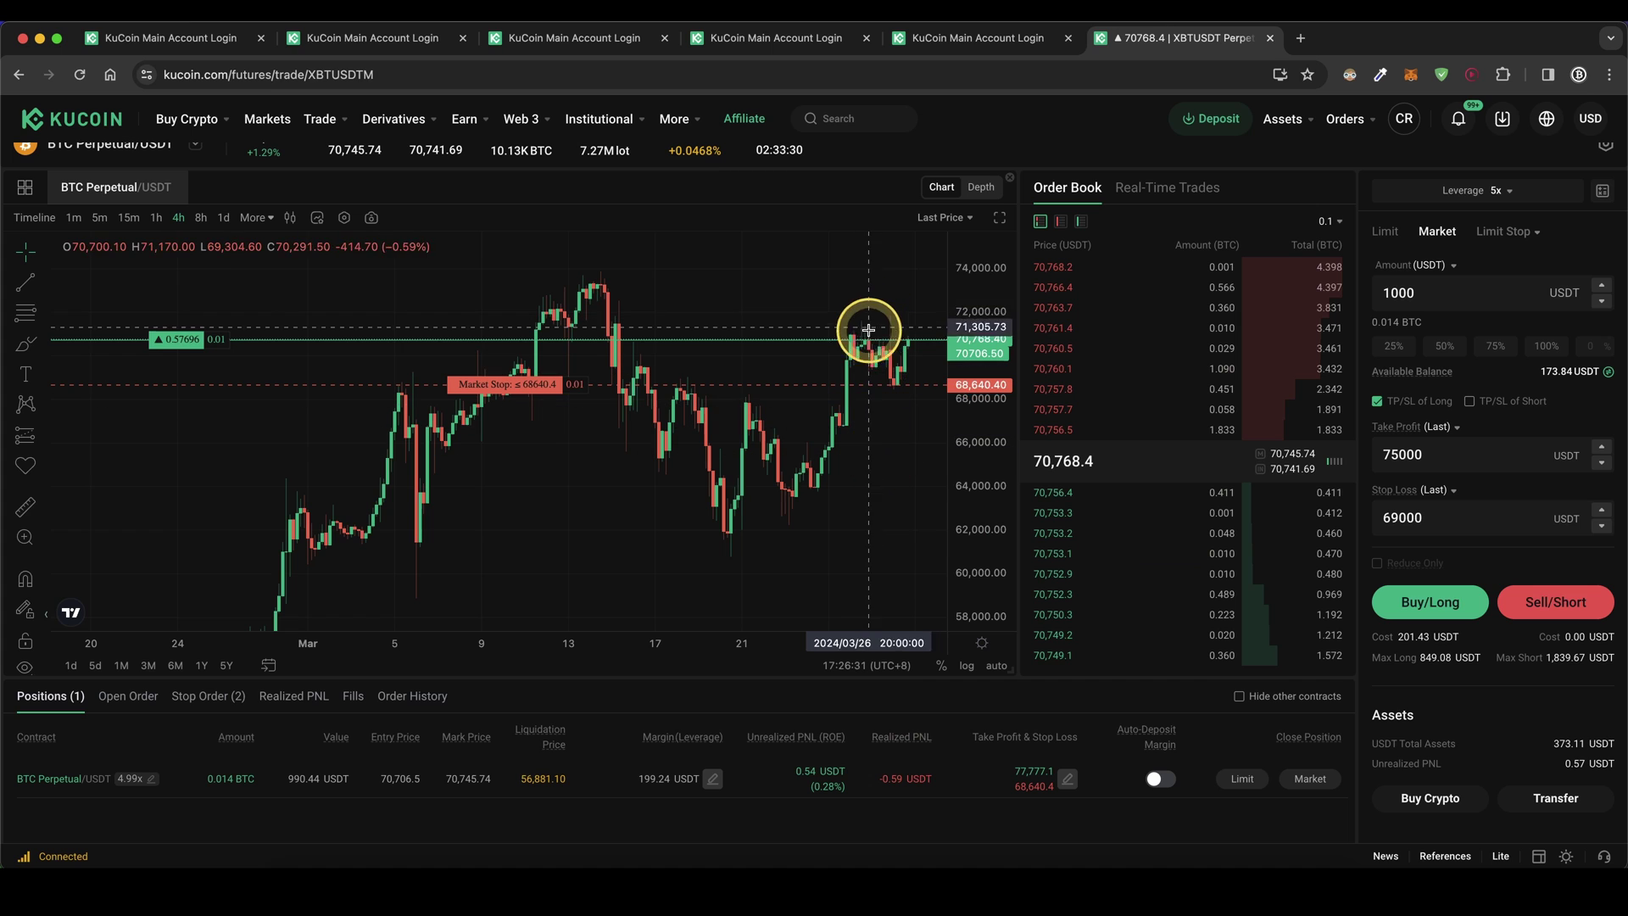
pyautogui.moveTo(871, 340); pyautogui.dragTo(906, 301)
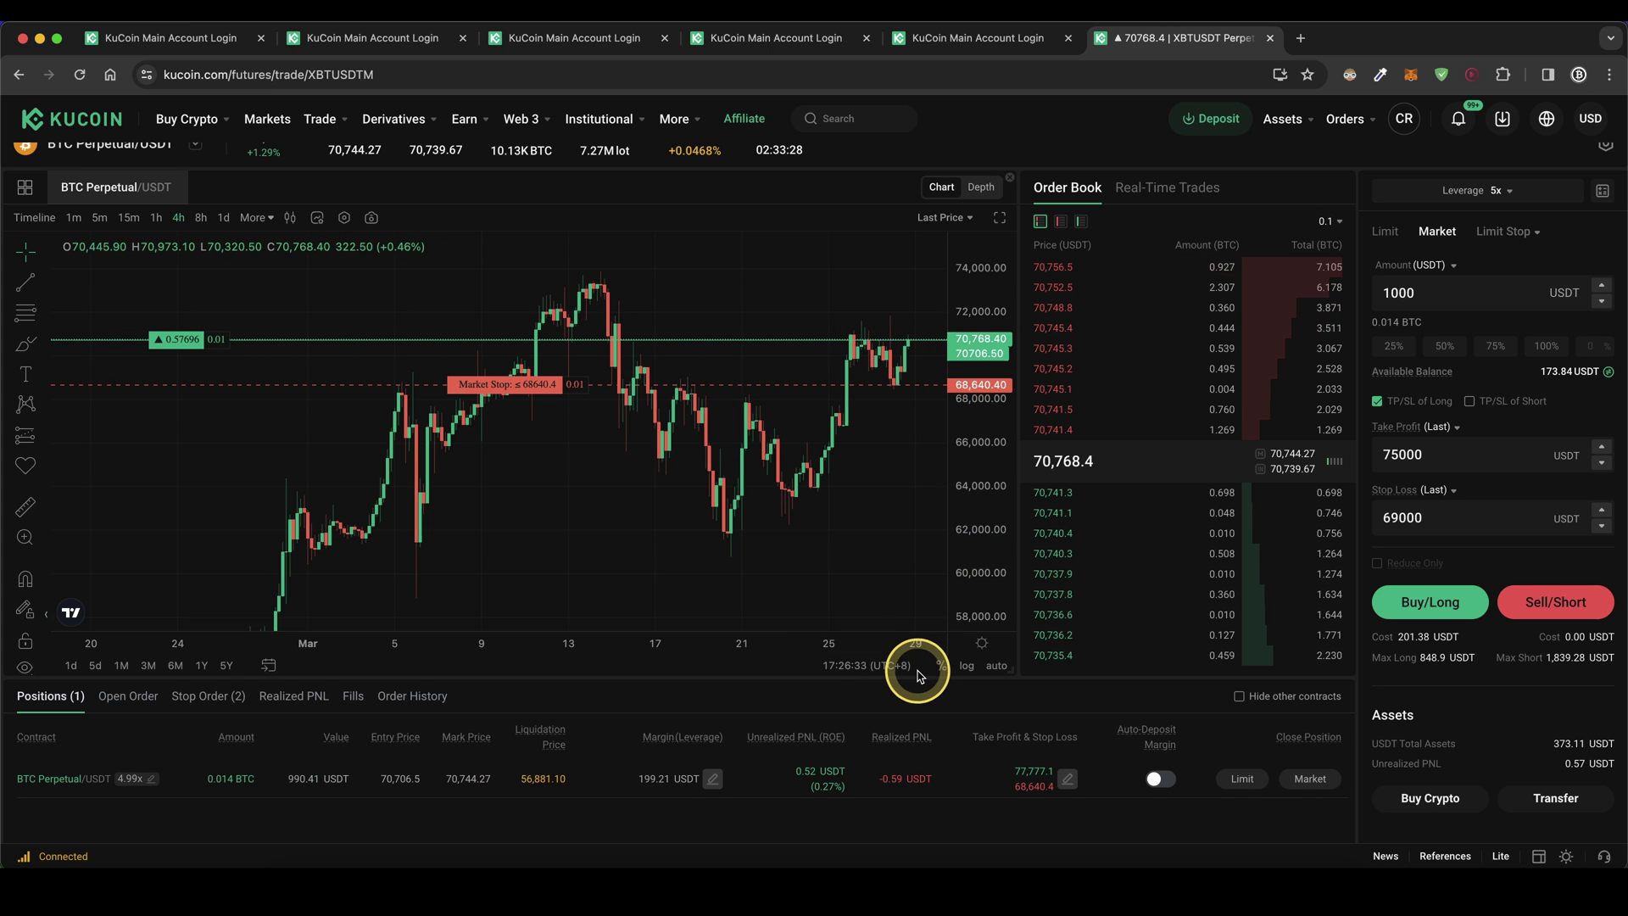
pyautogui.click(1308, 780)
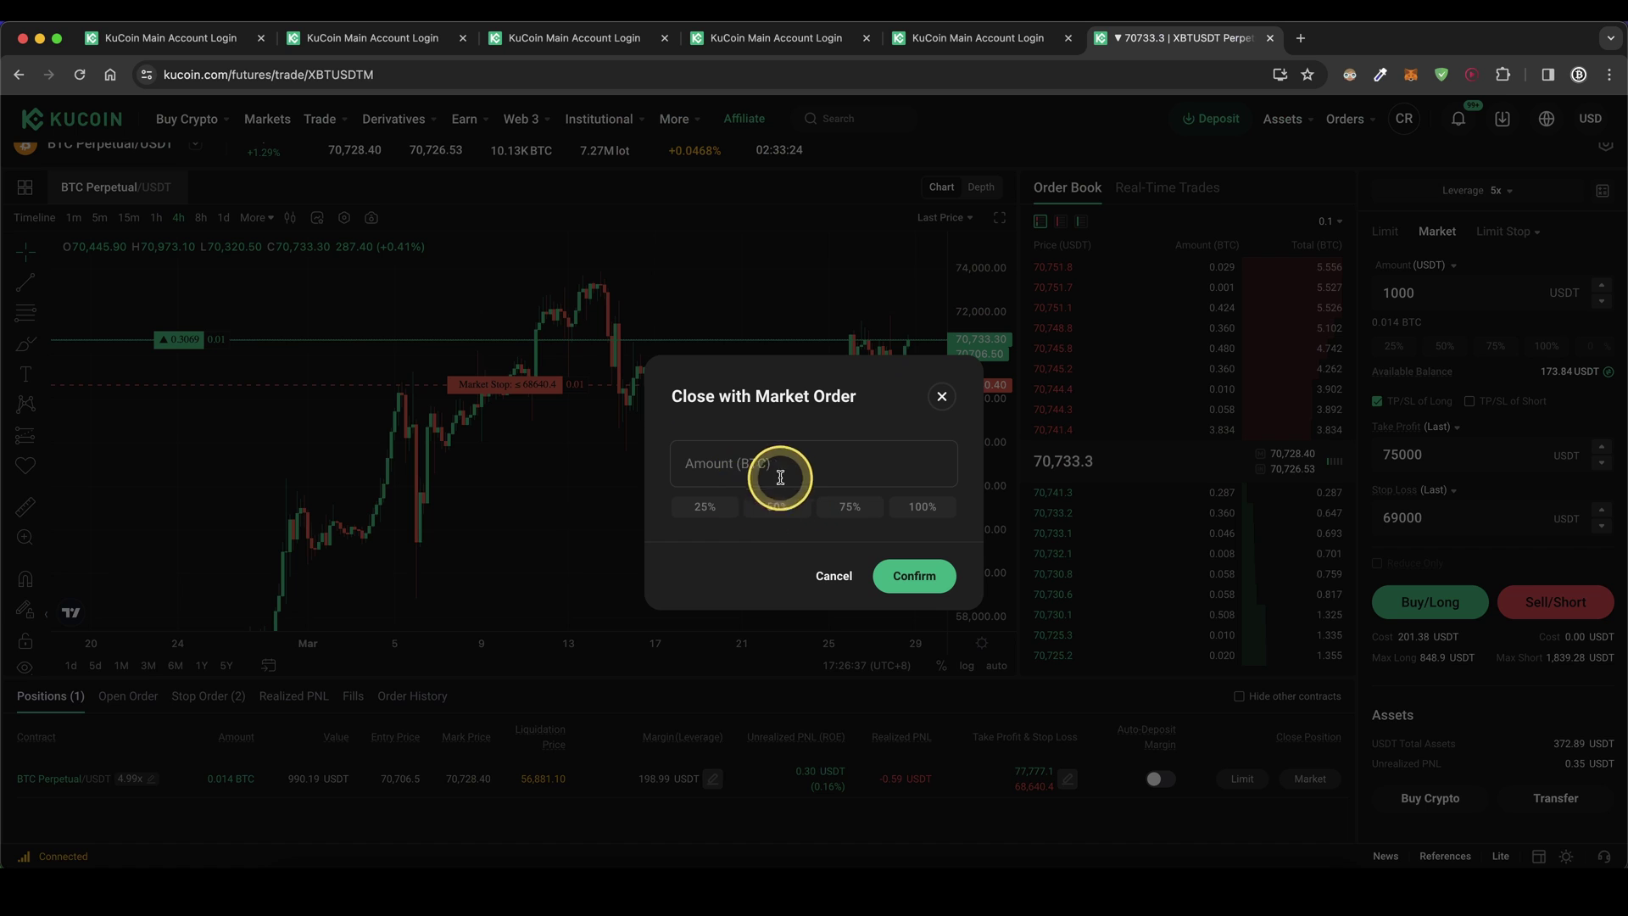
pyautogui.click(920, 508)
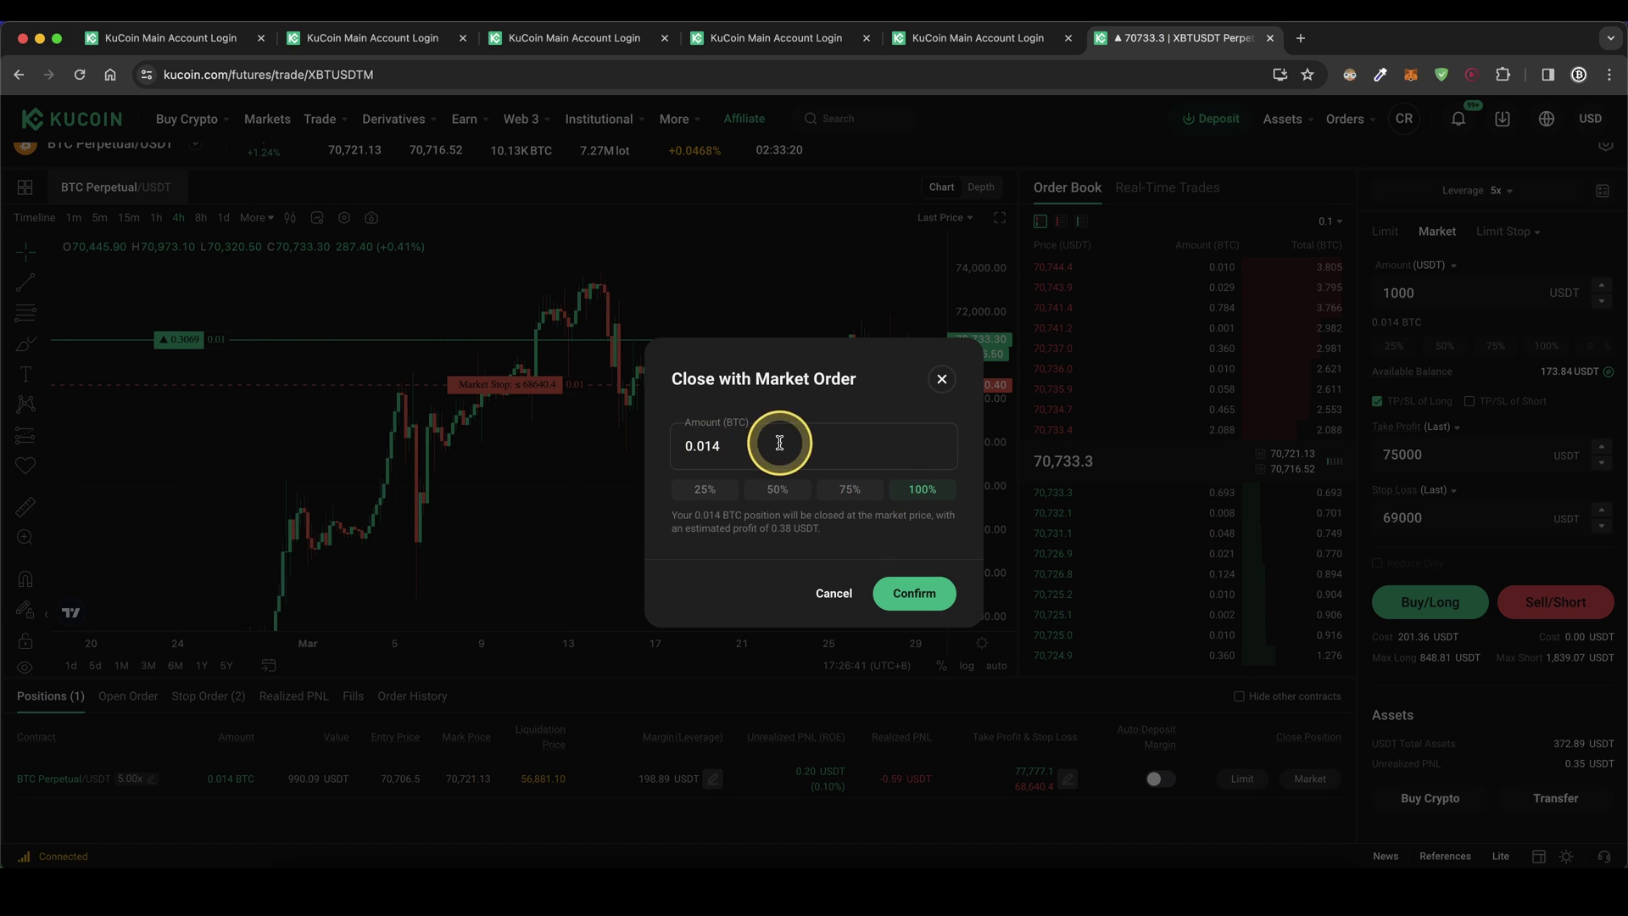
pyautogui.click(891, 577)
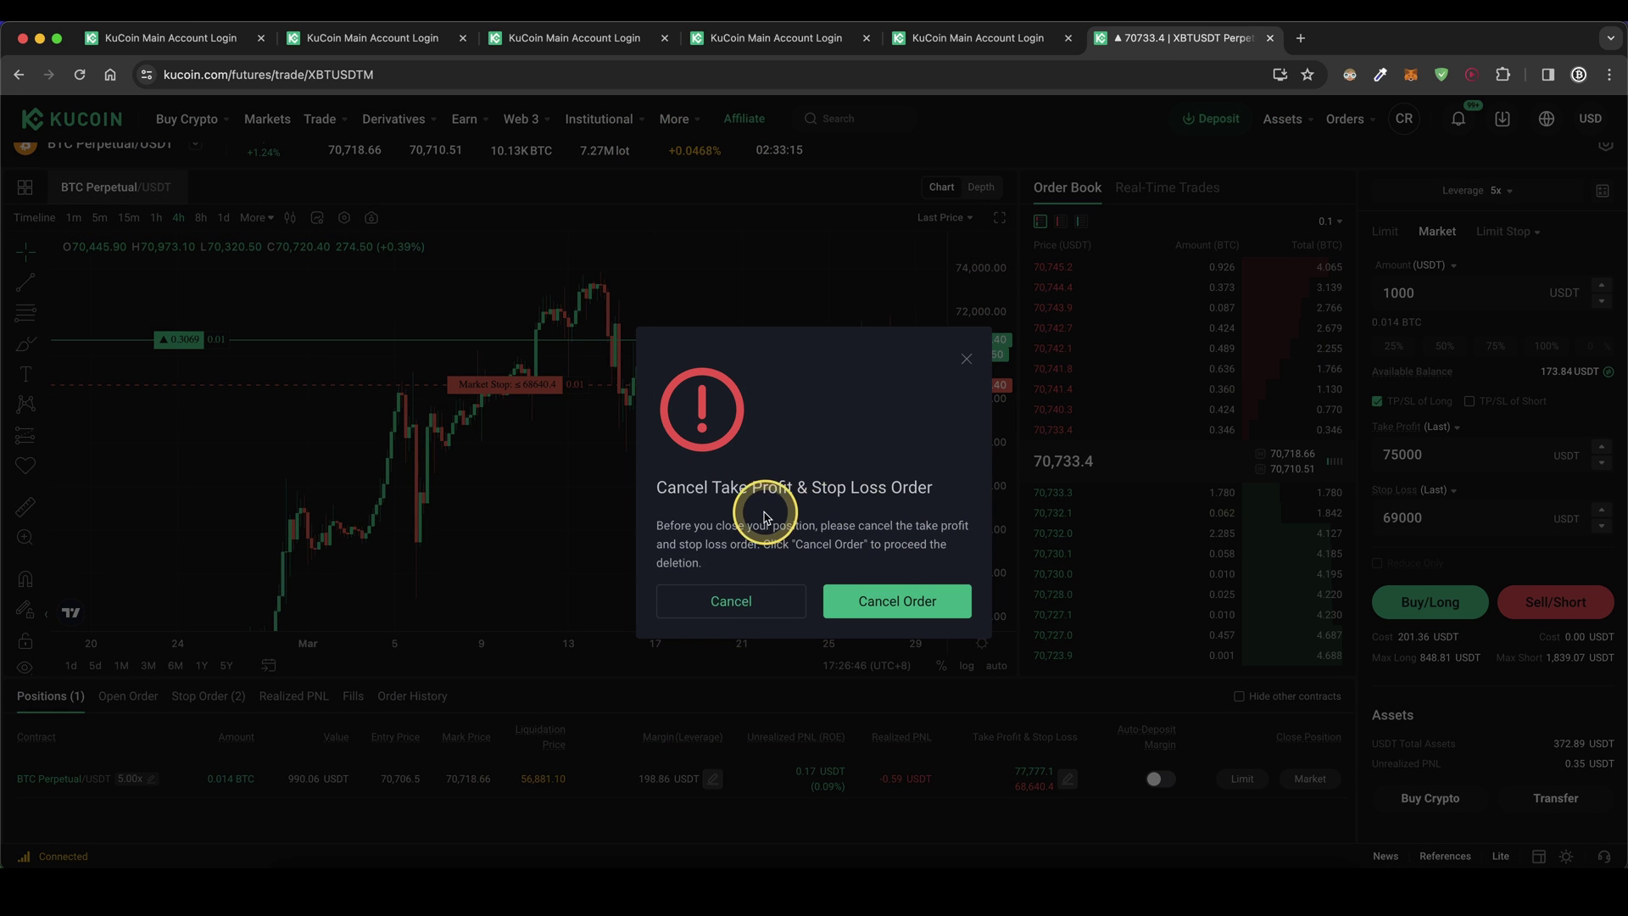
pyautogui.moveTo(751, 512); pyautogui.dragTo(981, 514)
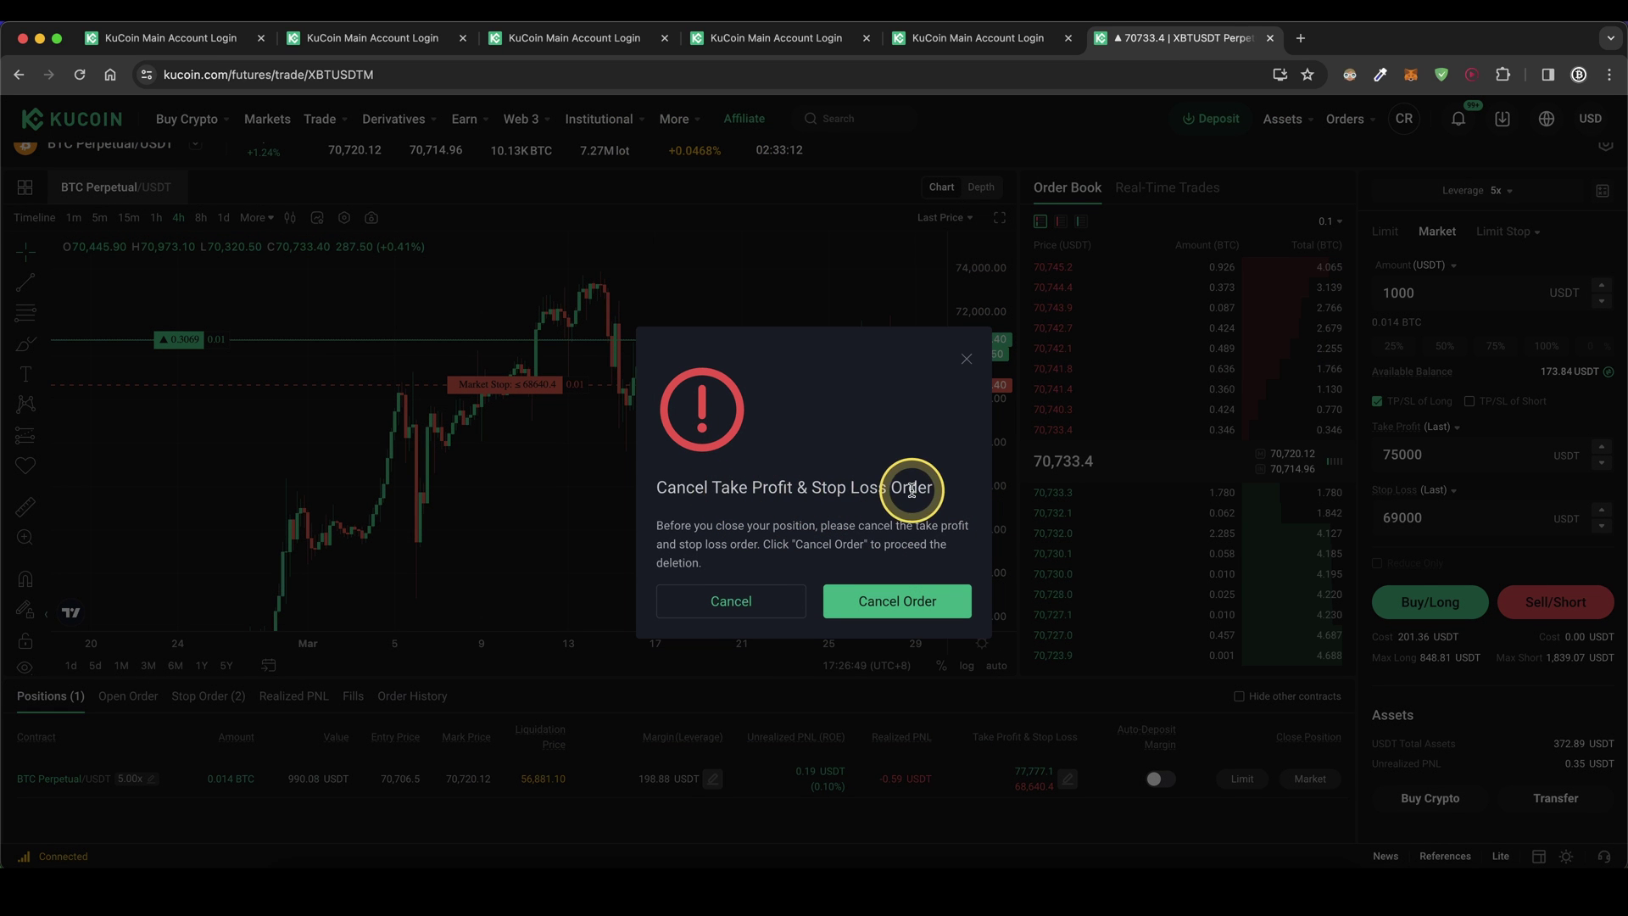
pyautogui.click(930, 598)
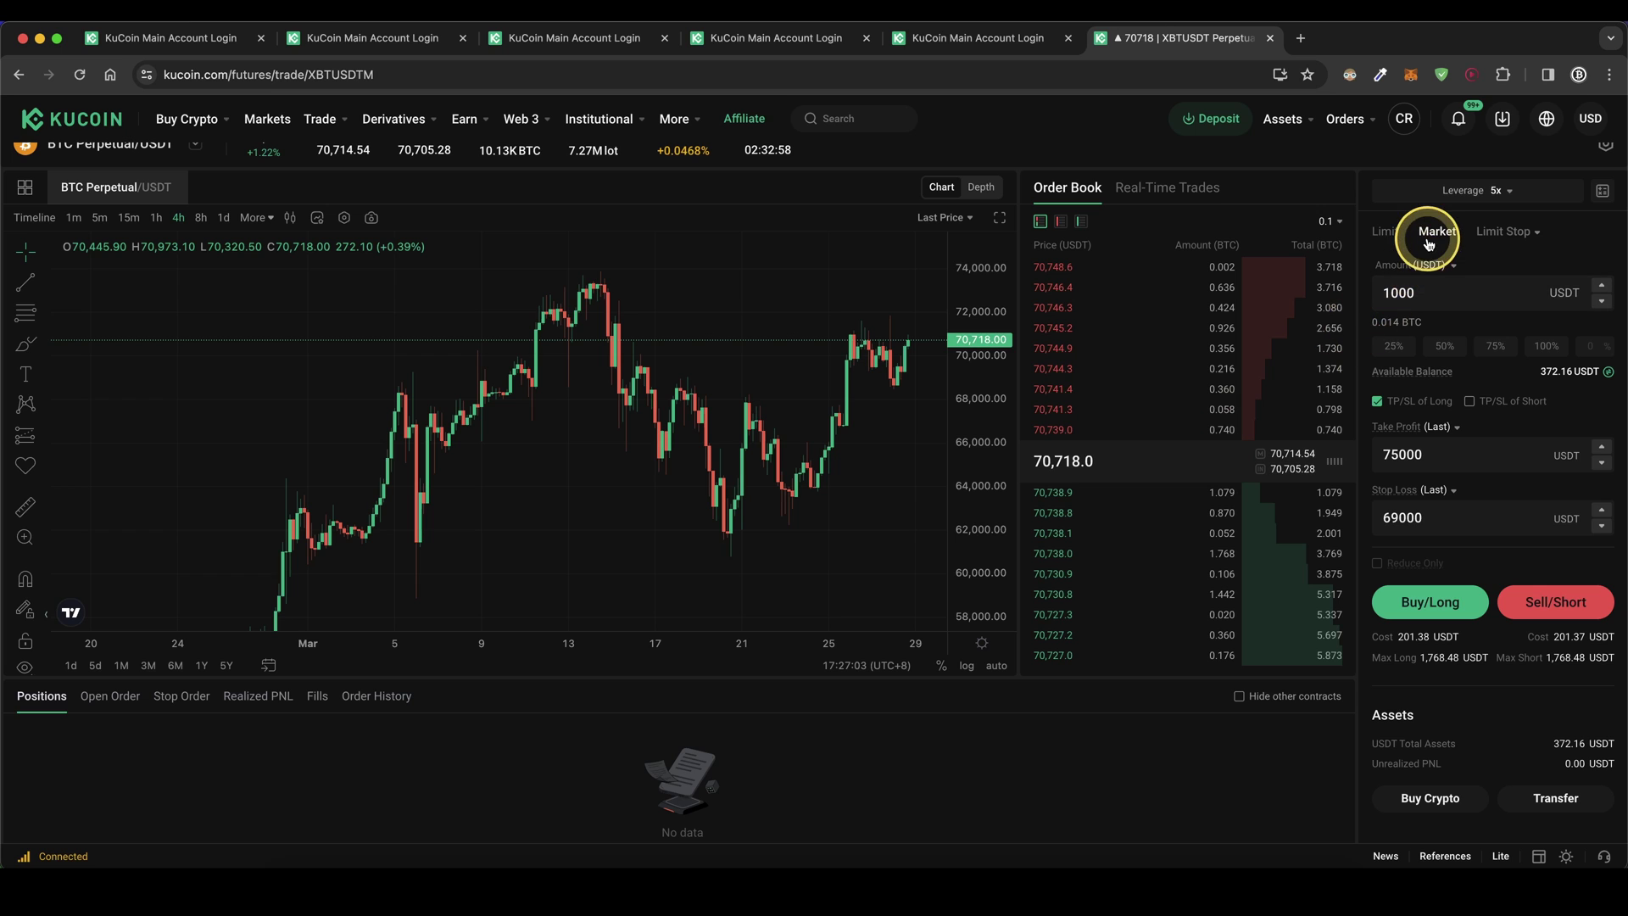
# Sell a 1000 USDT market short at 5x with TP/SL turned off
pyautogui.click(1444, 294)
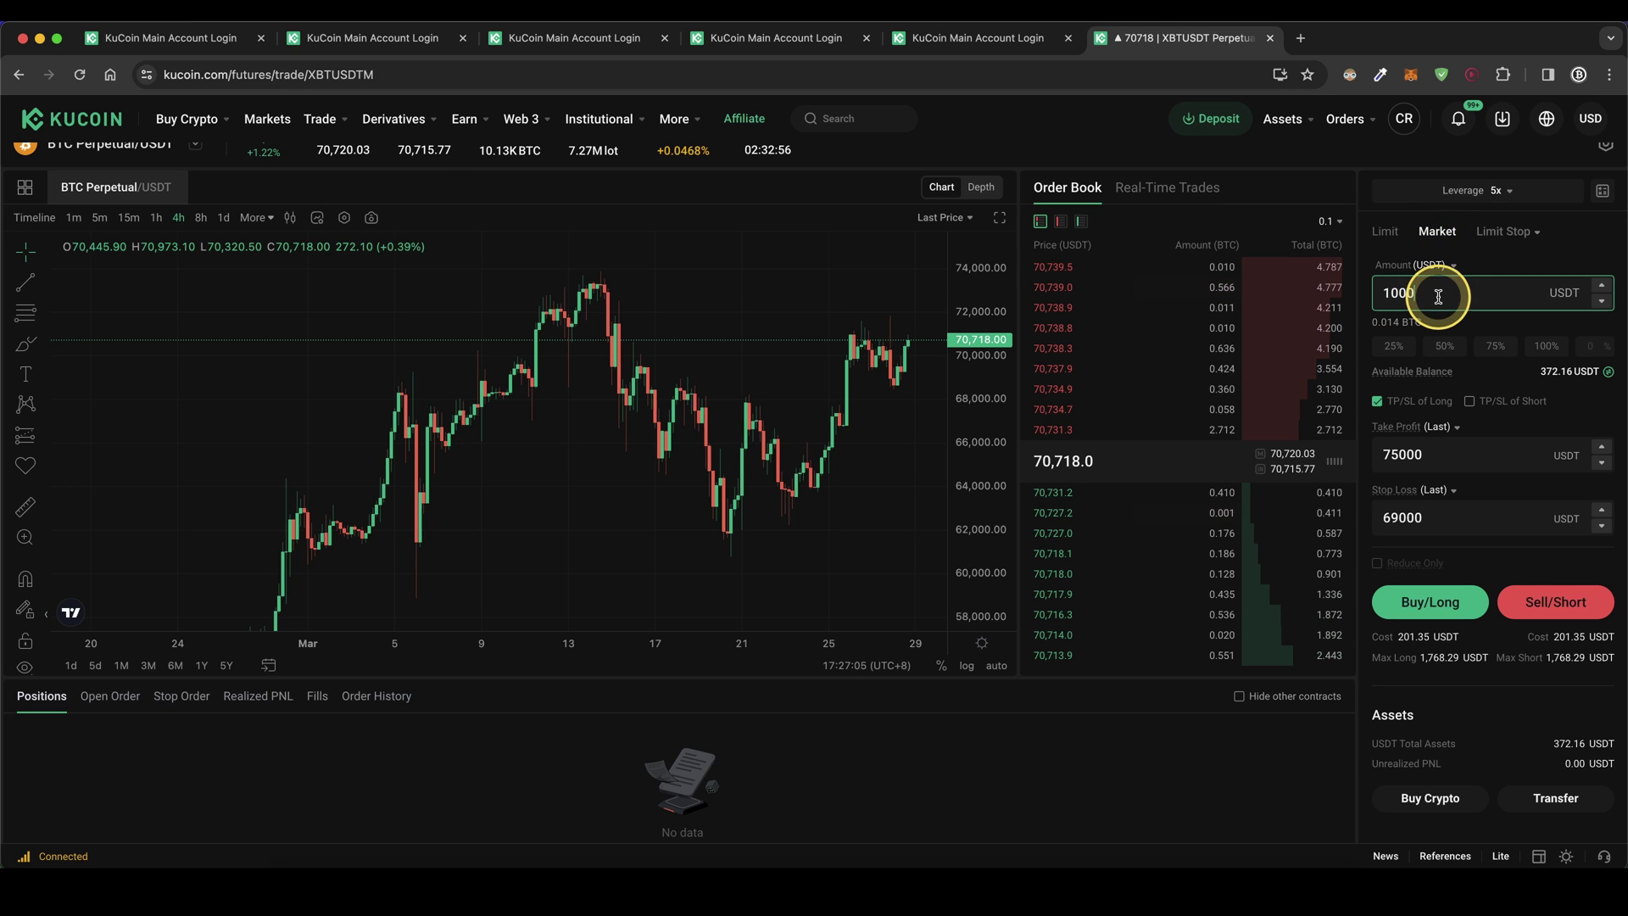
pyautogui.click(1377, 401)
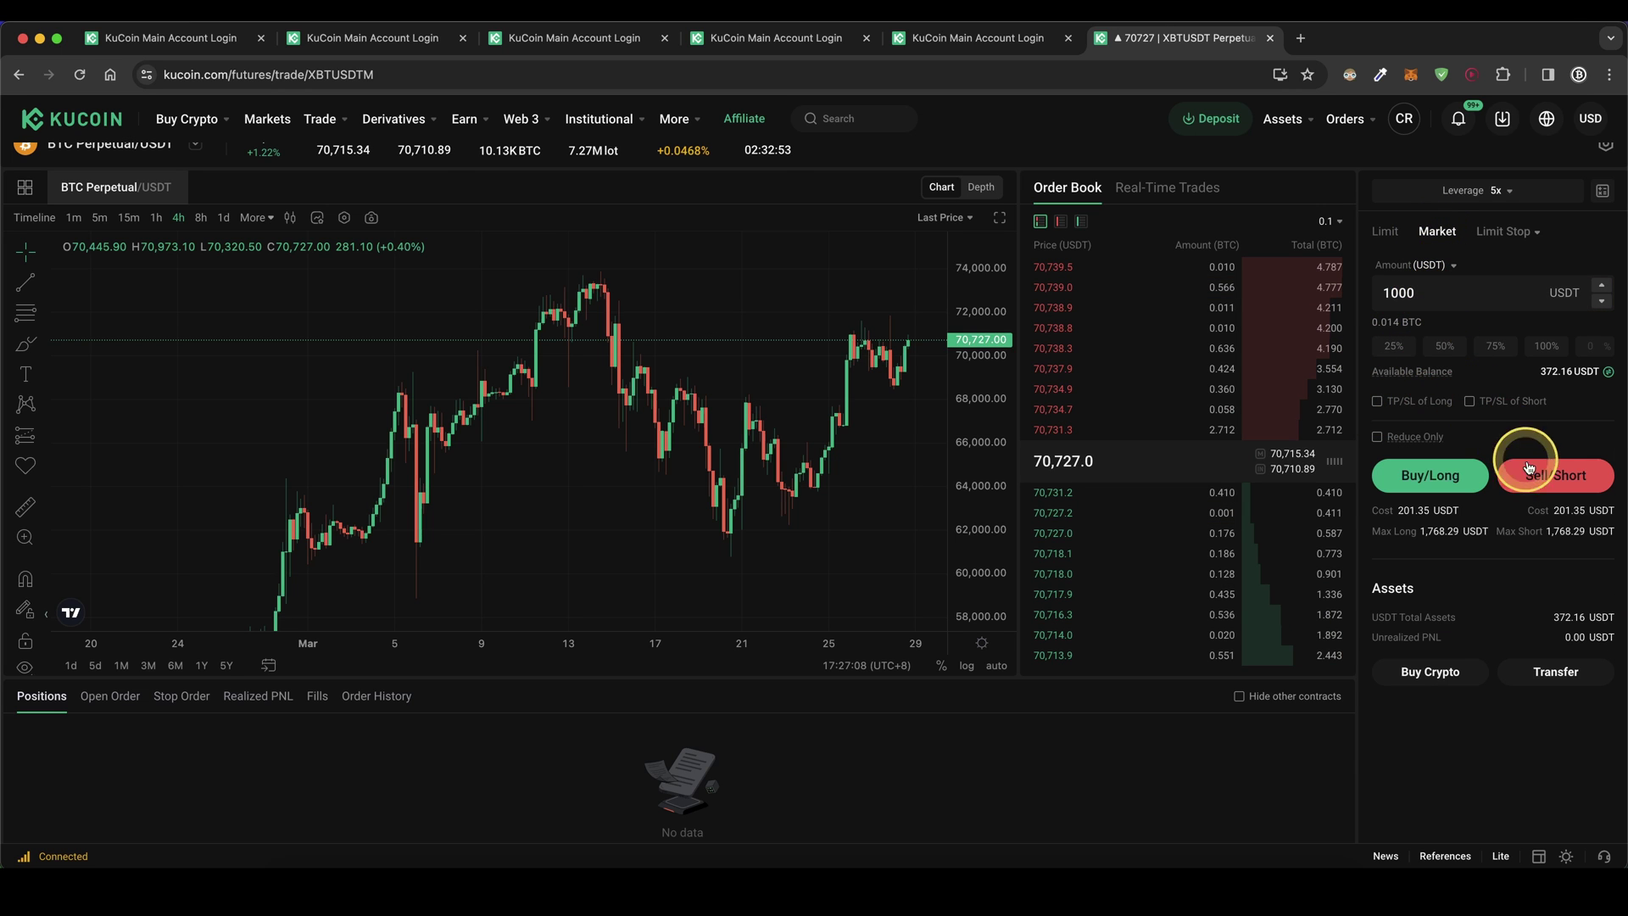
pyautogui.click(1553, 477)
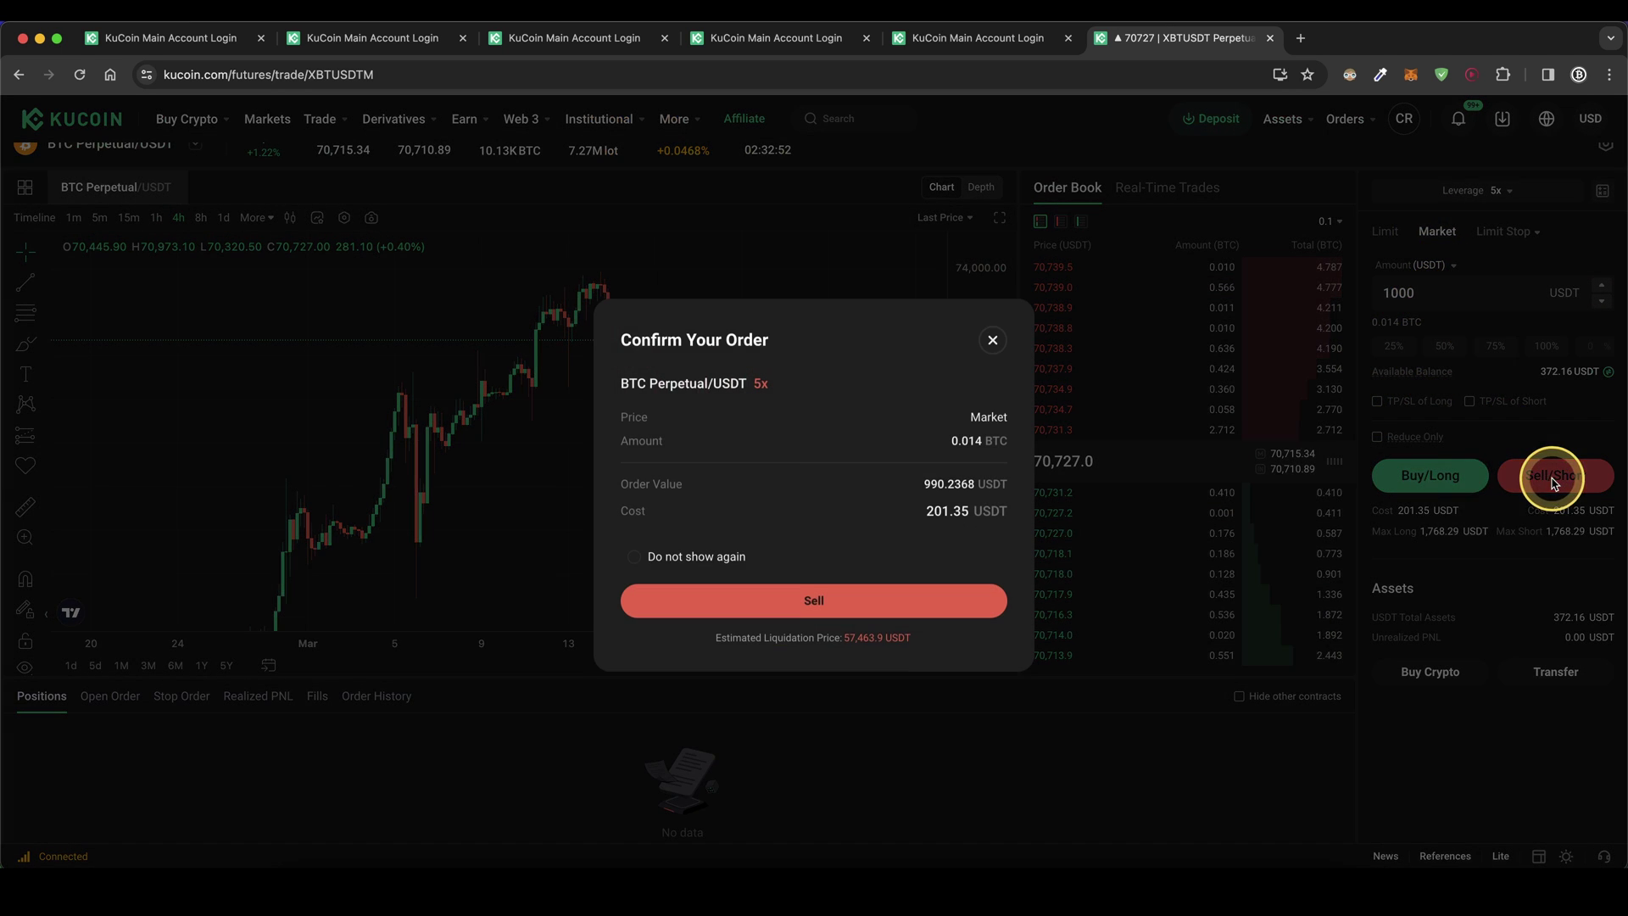
pyautogui.click(821, 595)
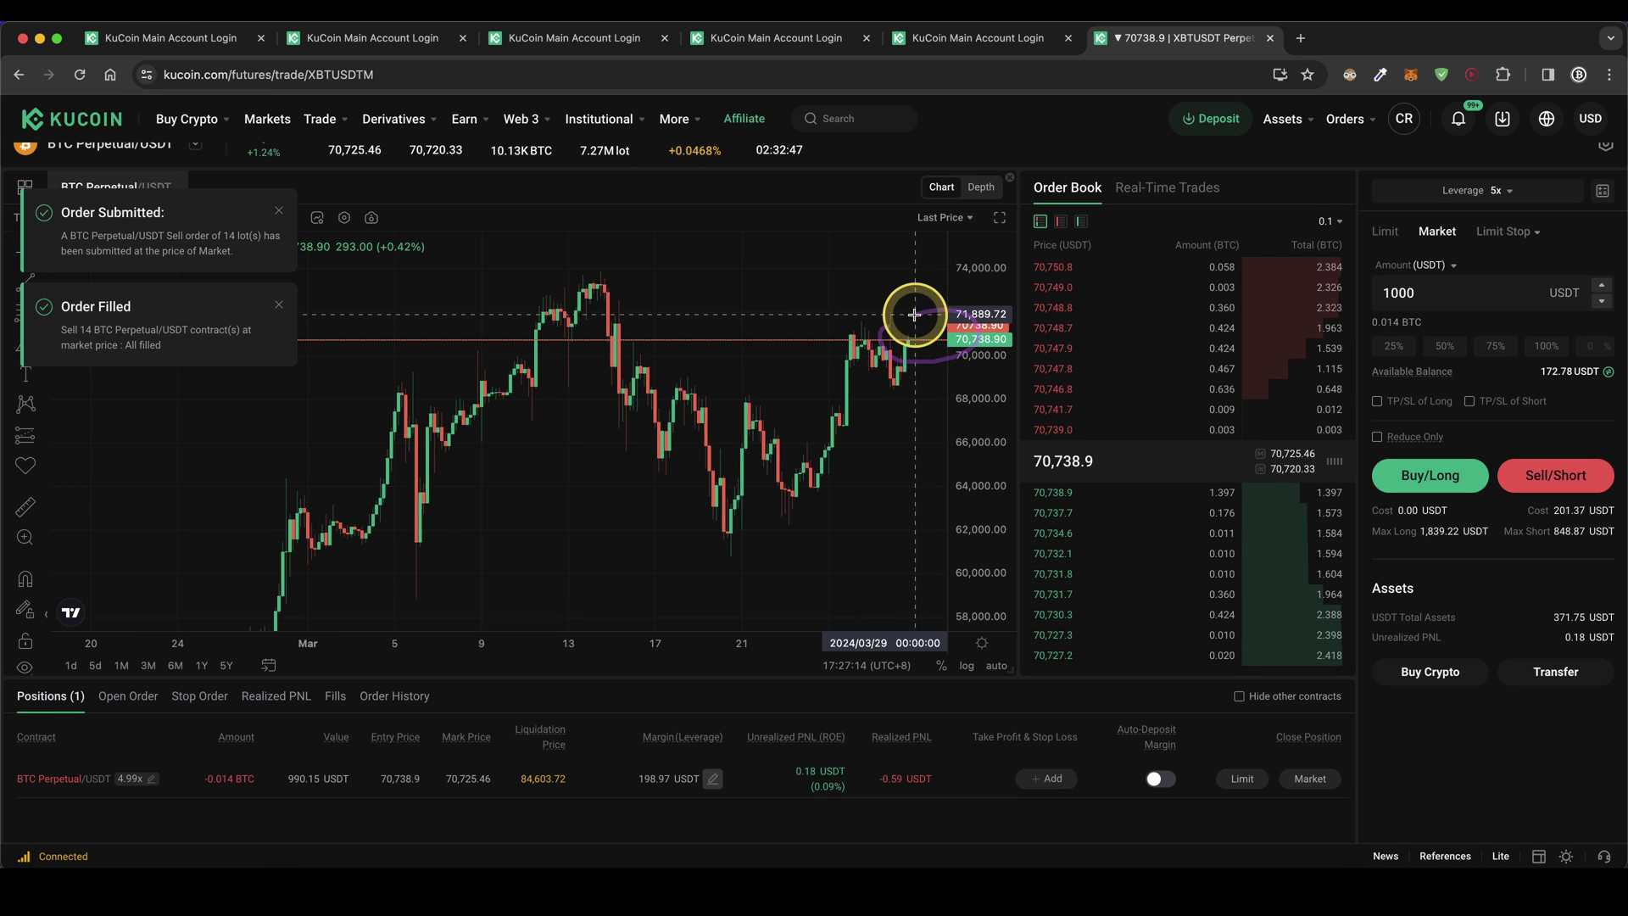
# Give the short a 50% take profit at 63,665.1 and 15% stop loss at 72,810.9
pyautogui.moveTo(24, 801); pyautogui.dragTo(256, 805)
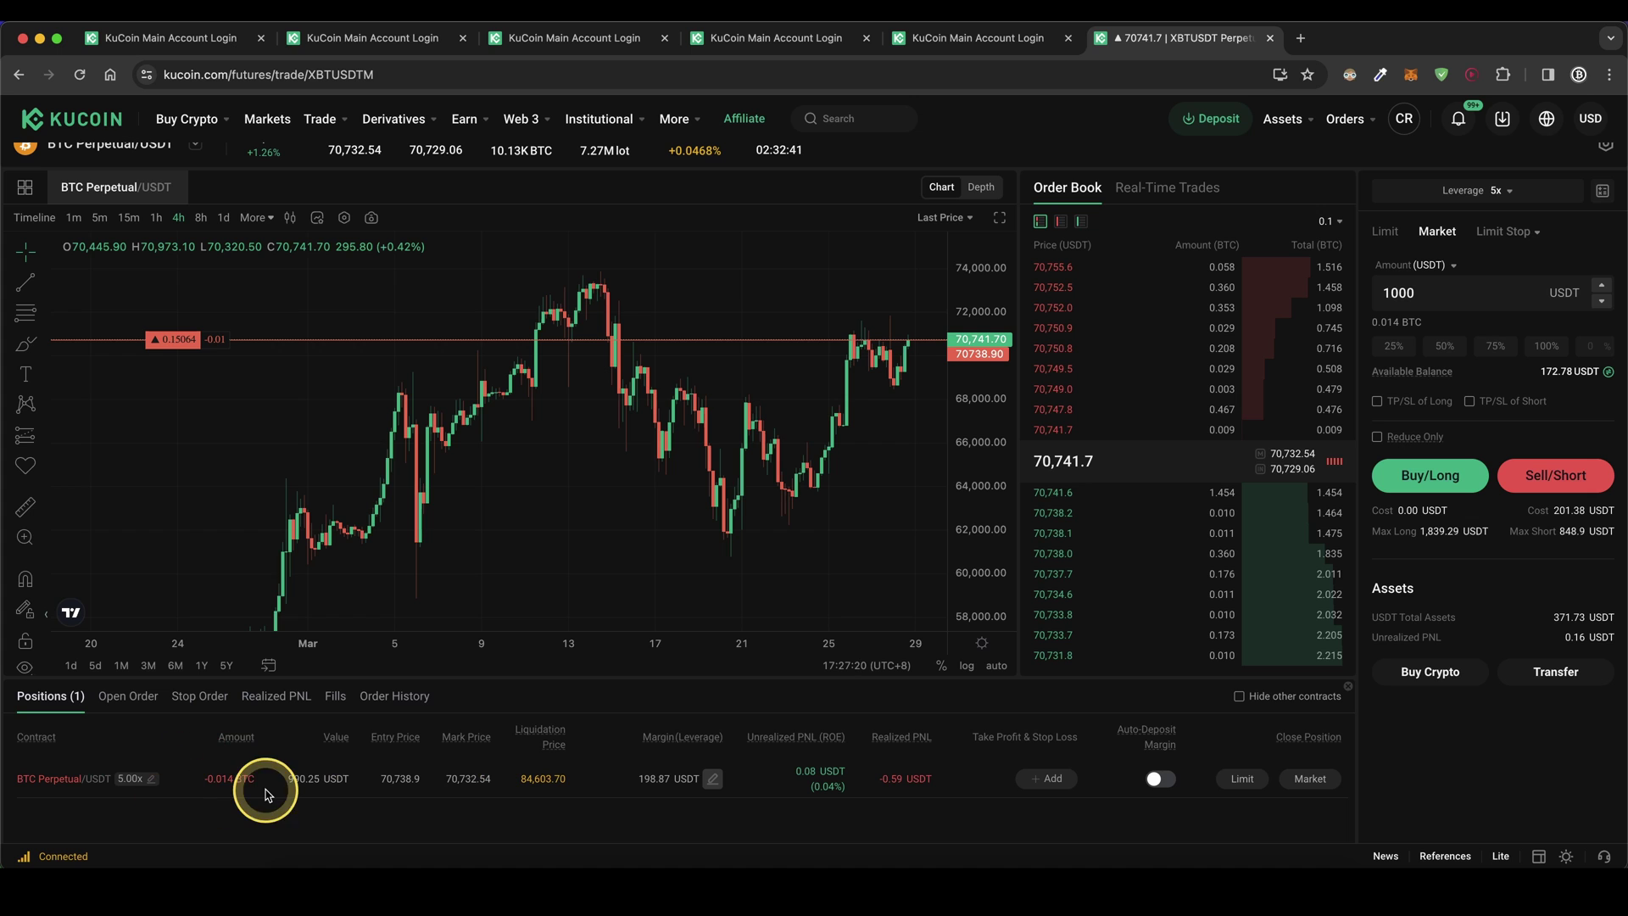
pyautogui.moveTo(512, 768); pyautogui.dragTo(579, 797)
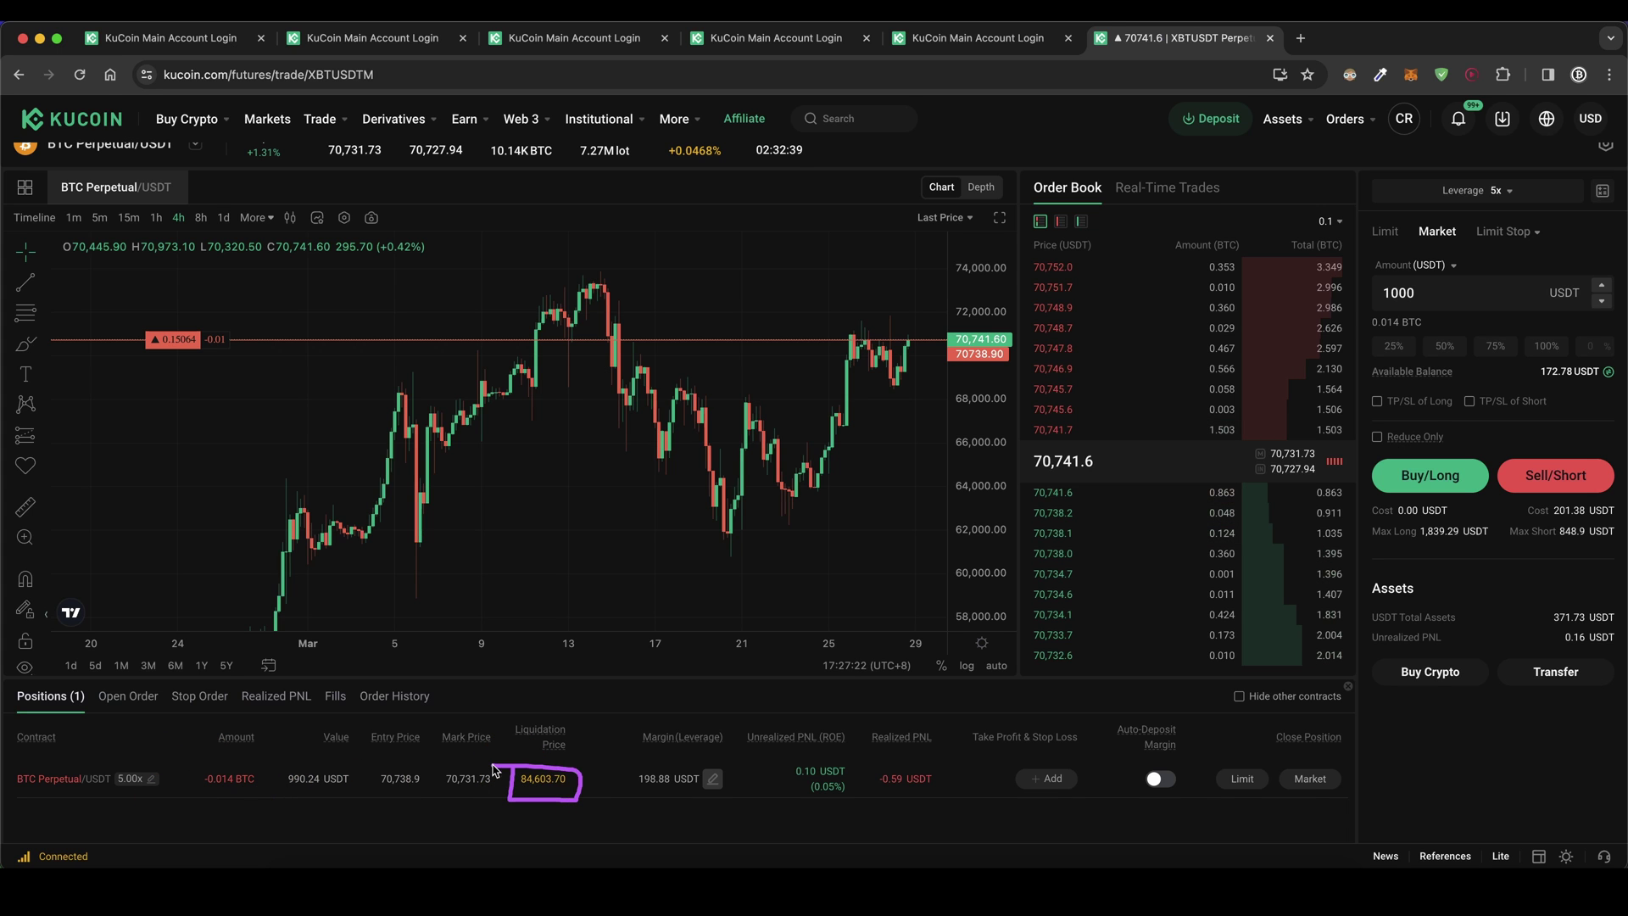
pyautogui.moveTo(837, 341); pyautogui.dragTo(880, 259)
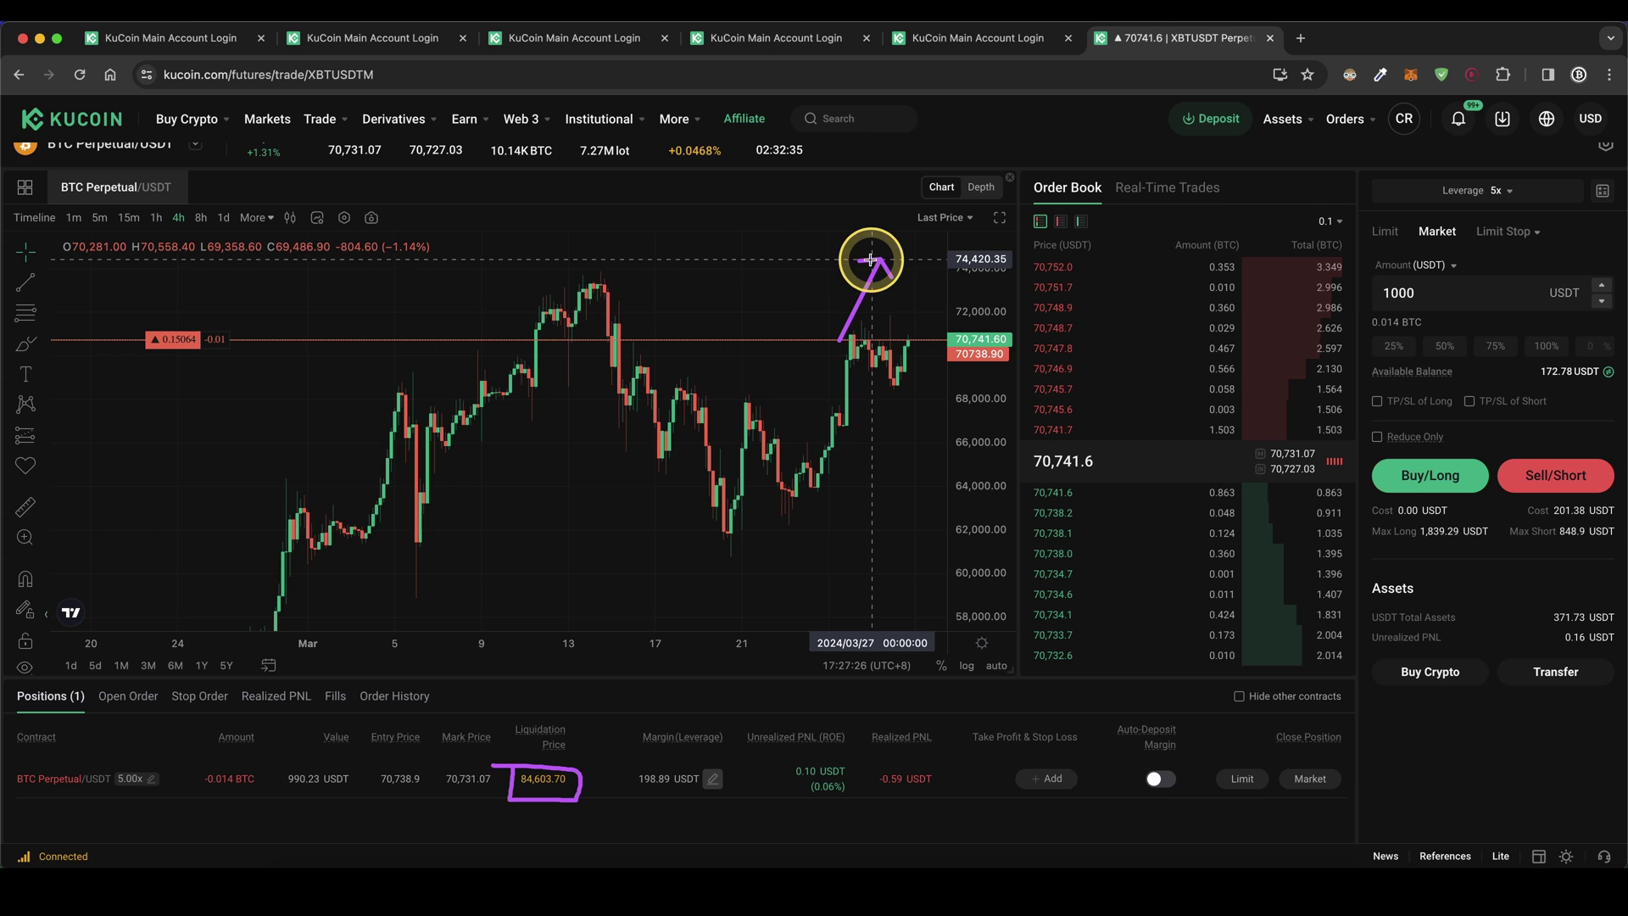
pyautogui.moveTo(835, 344); pyautogui.dragTo(897, 530)
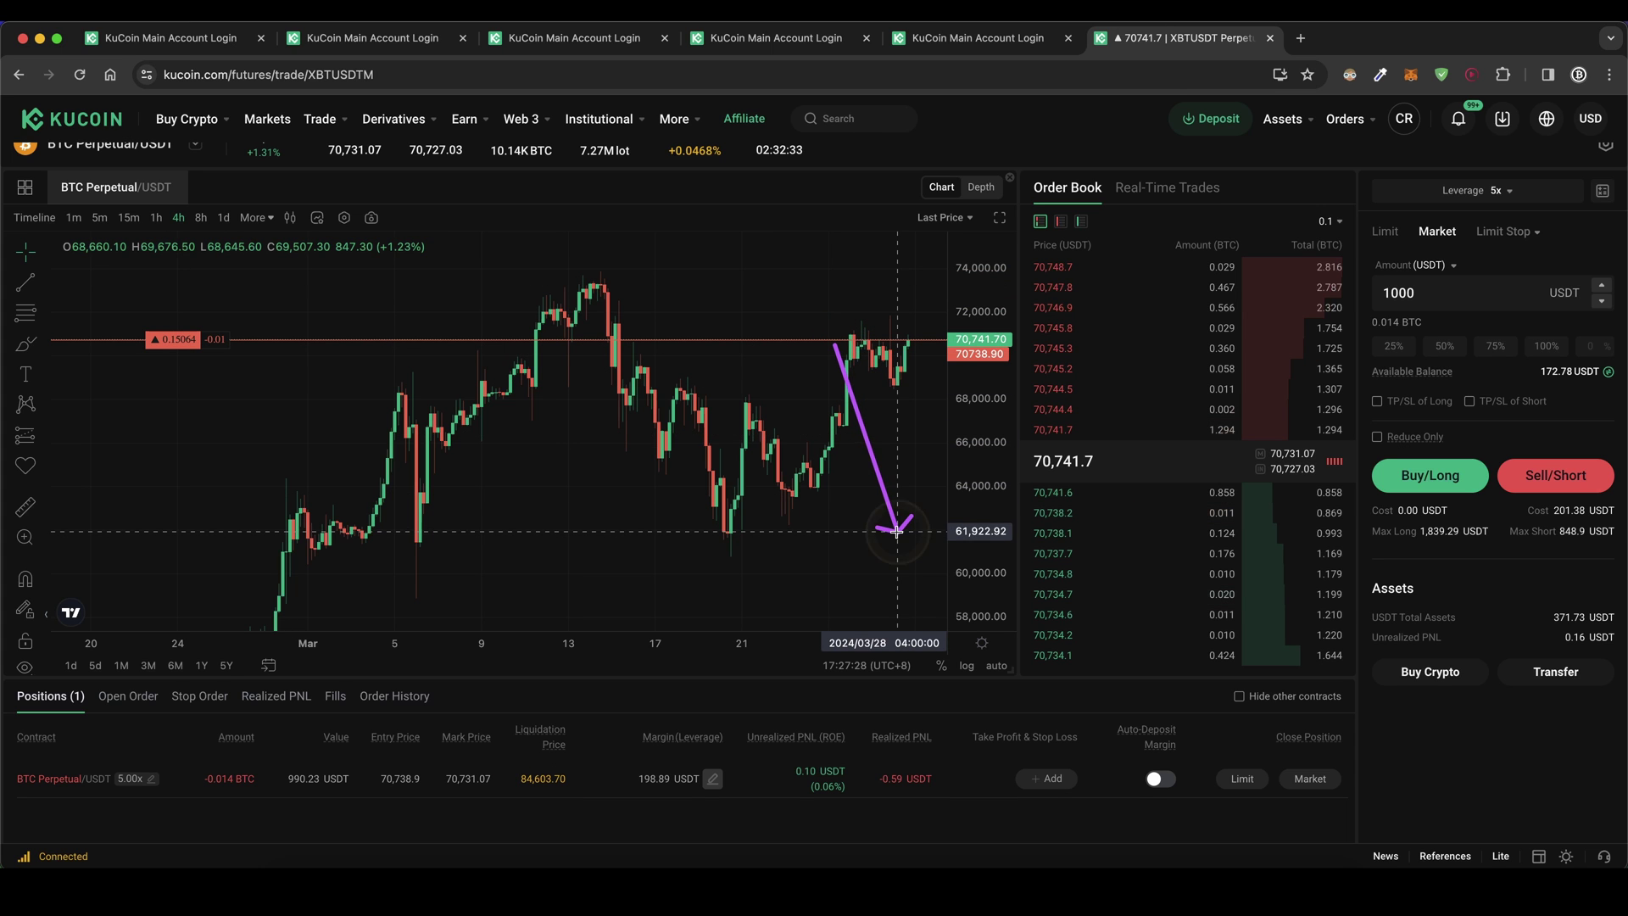
pyautogui.click(1052, 779)
pyautogui.click(745, 491)
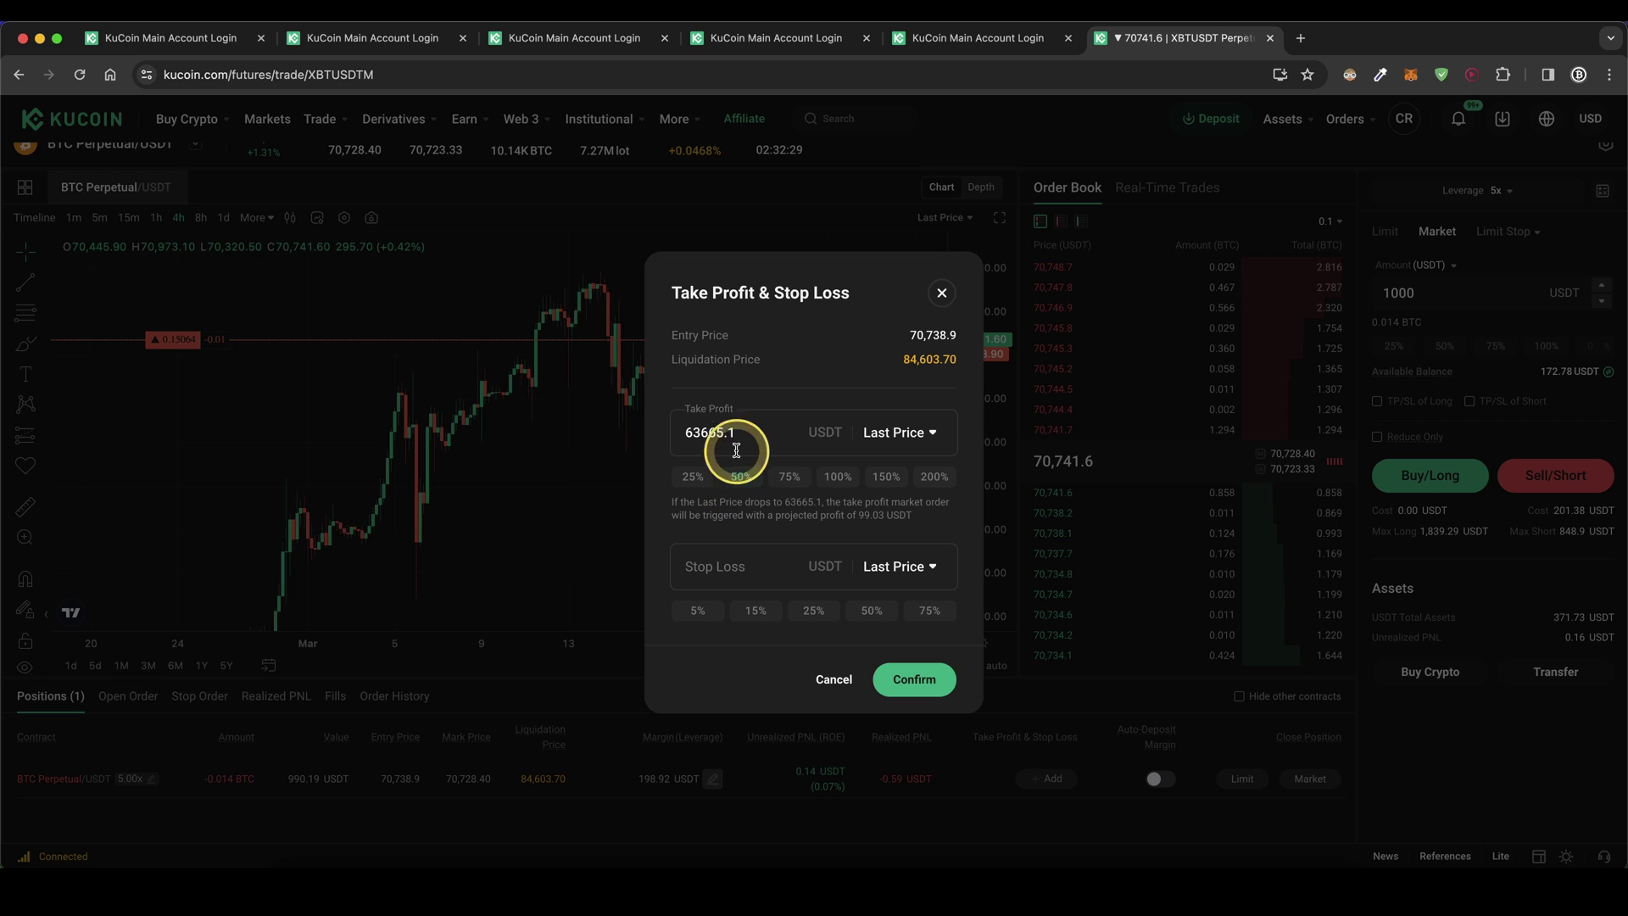
pyautogui.moveTo(693, 416); pyautogui.dragTo(674, 461)
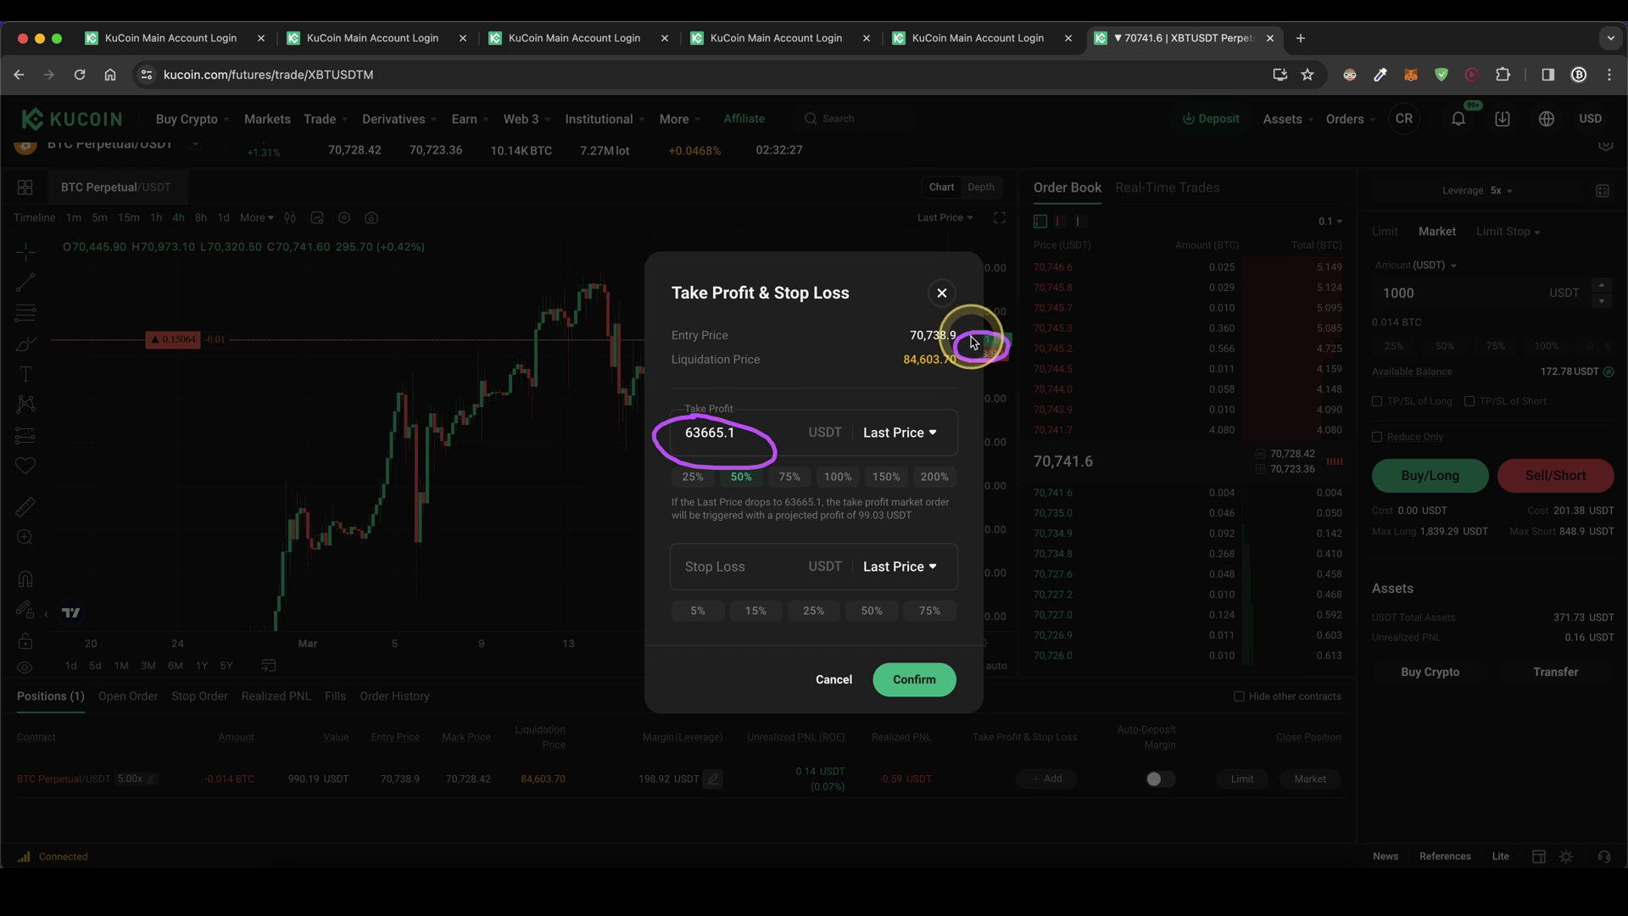
pyautogui.click(744, 564)
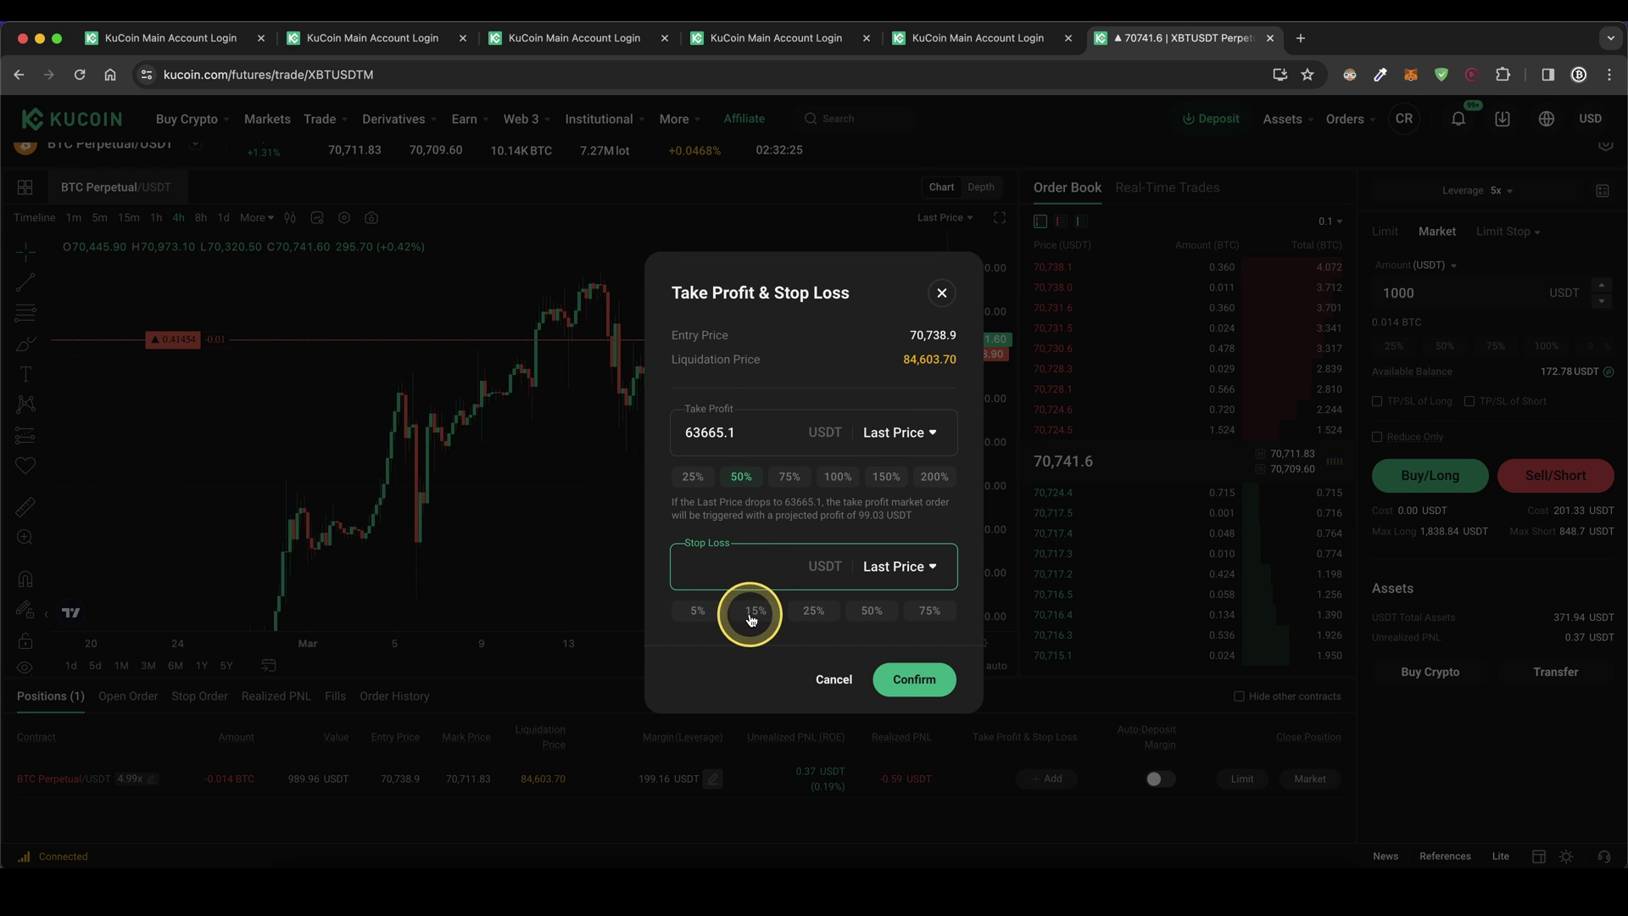
pyautogui.click(751, 615)
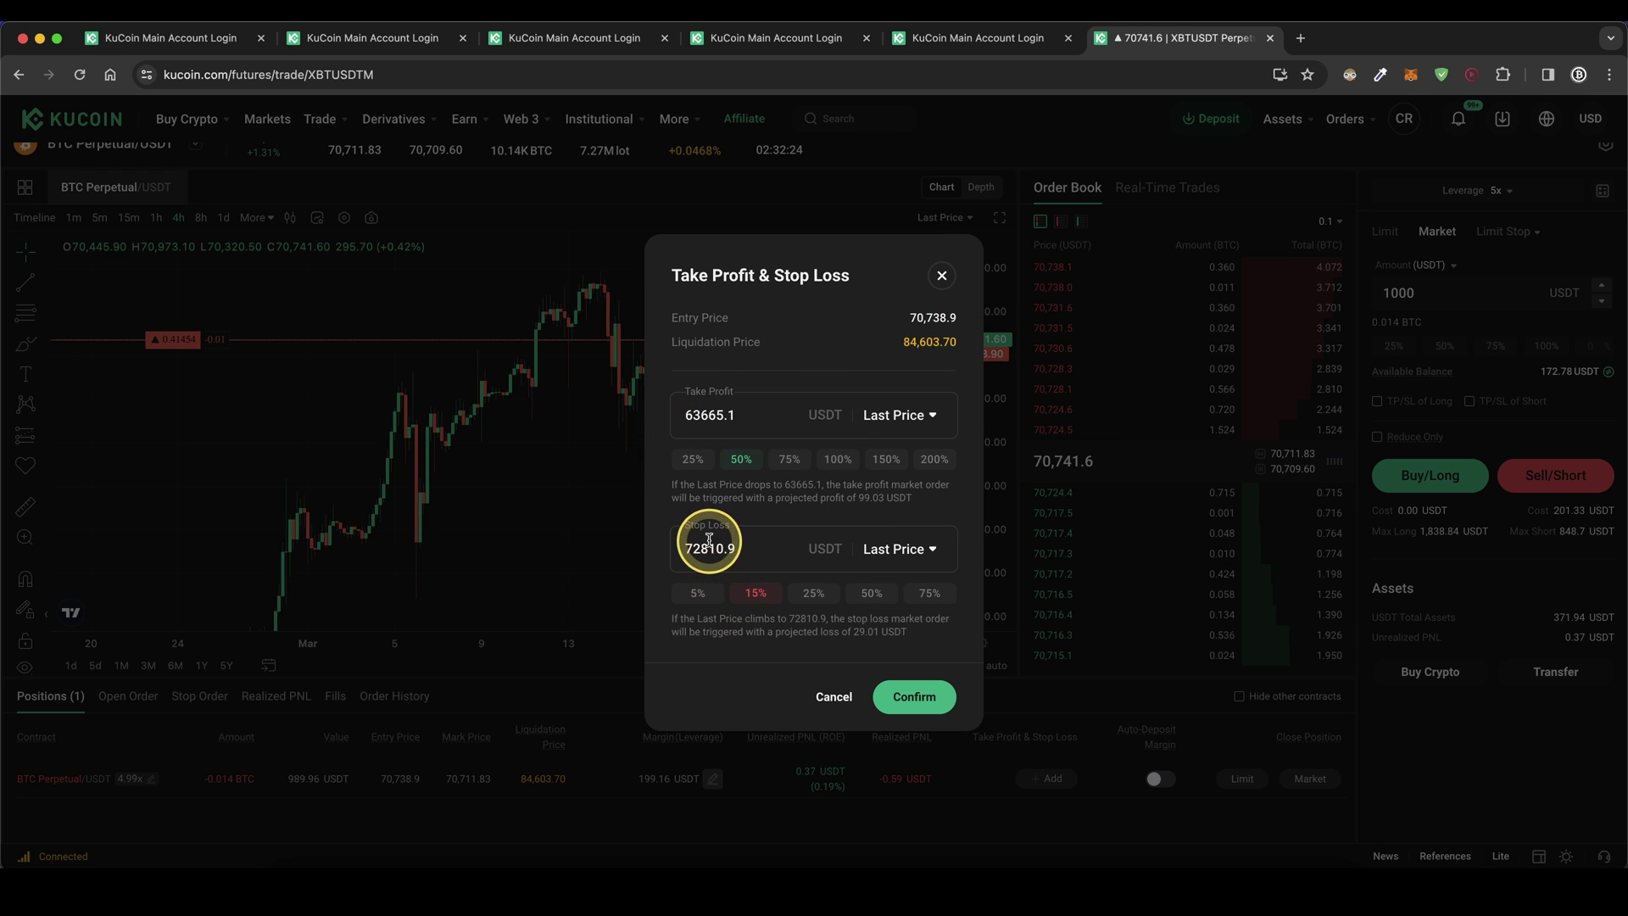
pyautogui.click(927, 704)
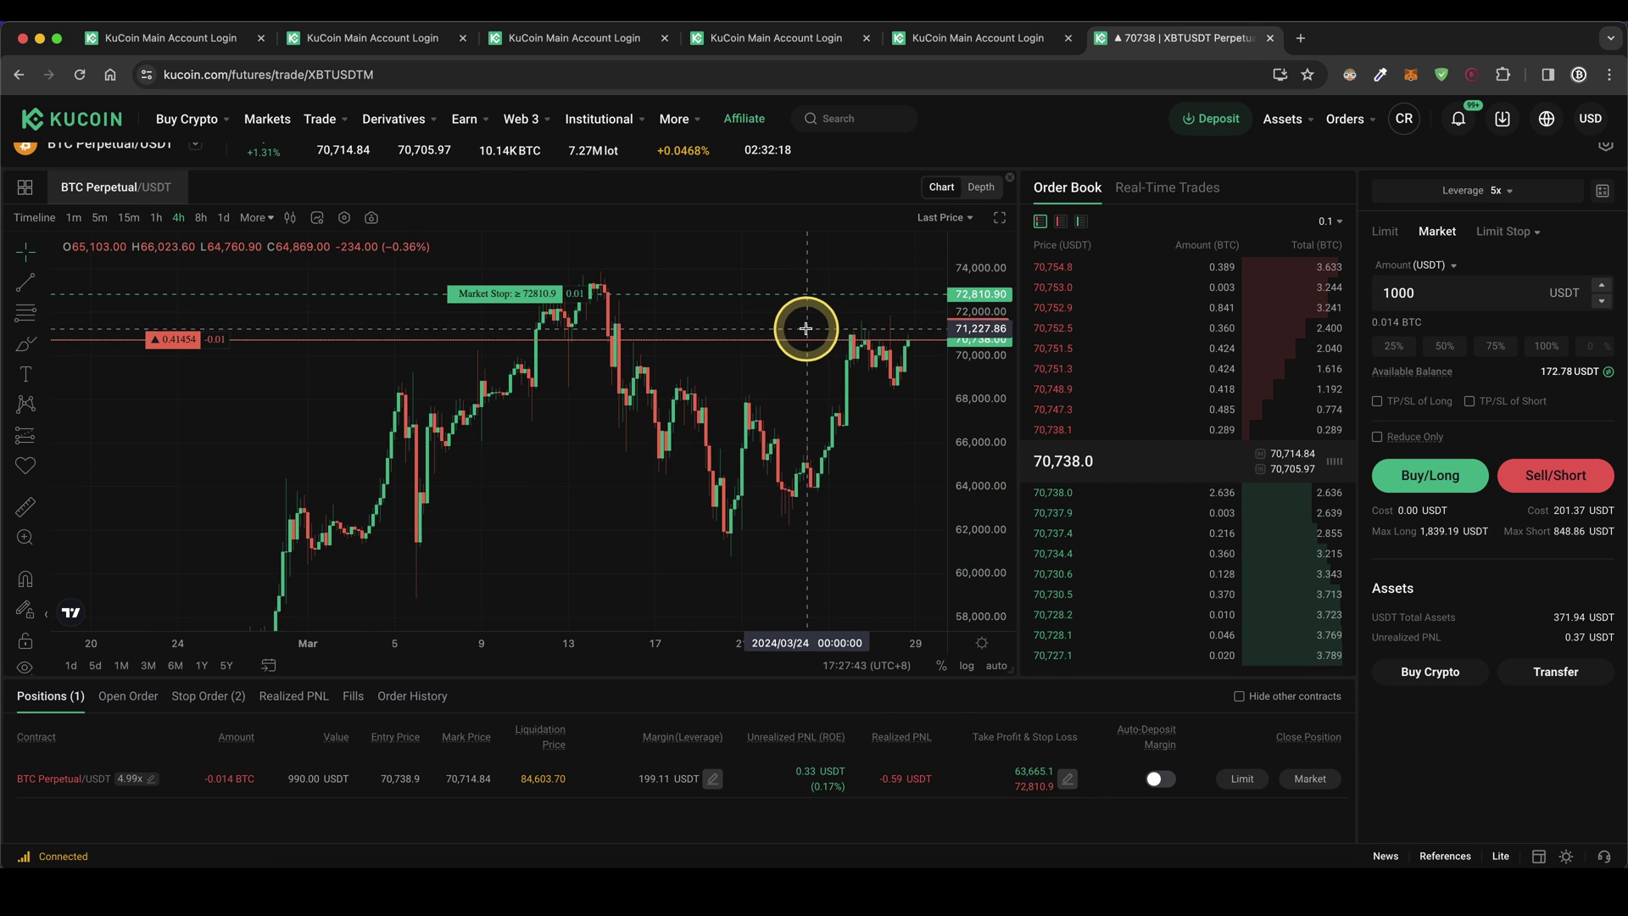
# Market-close 100% of the 0.014 BTC short, cancelling its take-profit and stop-loss orders
pyautogui.moveTo(809, 338); pyautogui.dragTo(847, 295)
pyautogui.moveTo(797, 343)
pyautogui.mouseDown()
pyautogui.moveTo(905, 528)
pyautogui.moveTo(778, 553)
pyautogui.mouseUp()
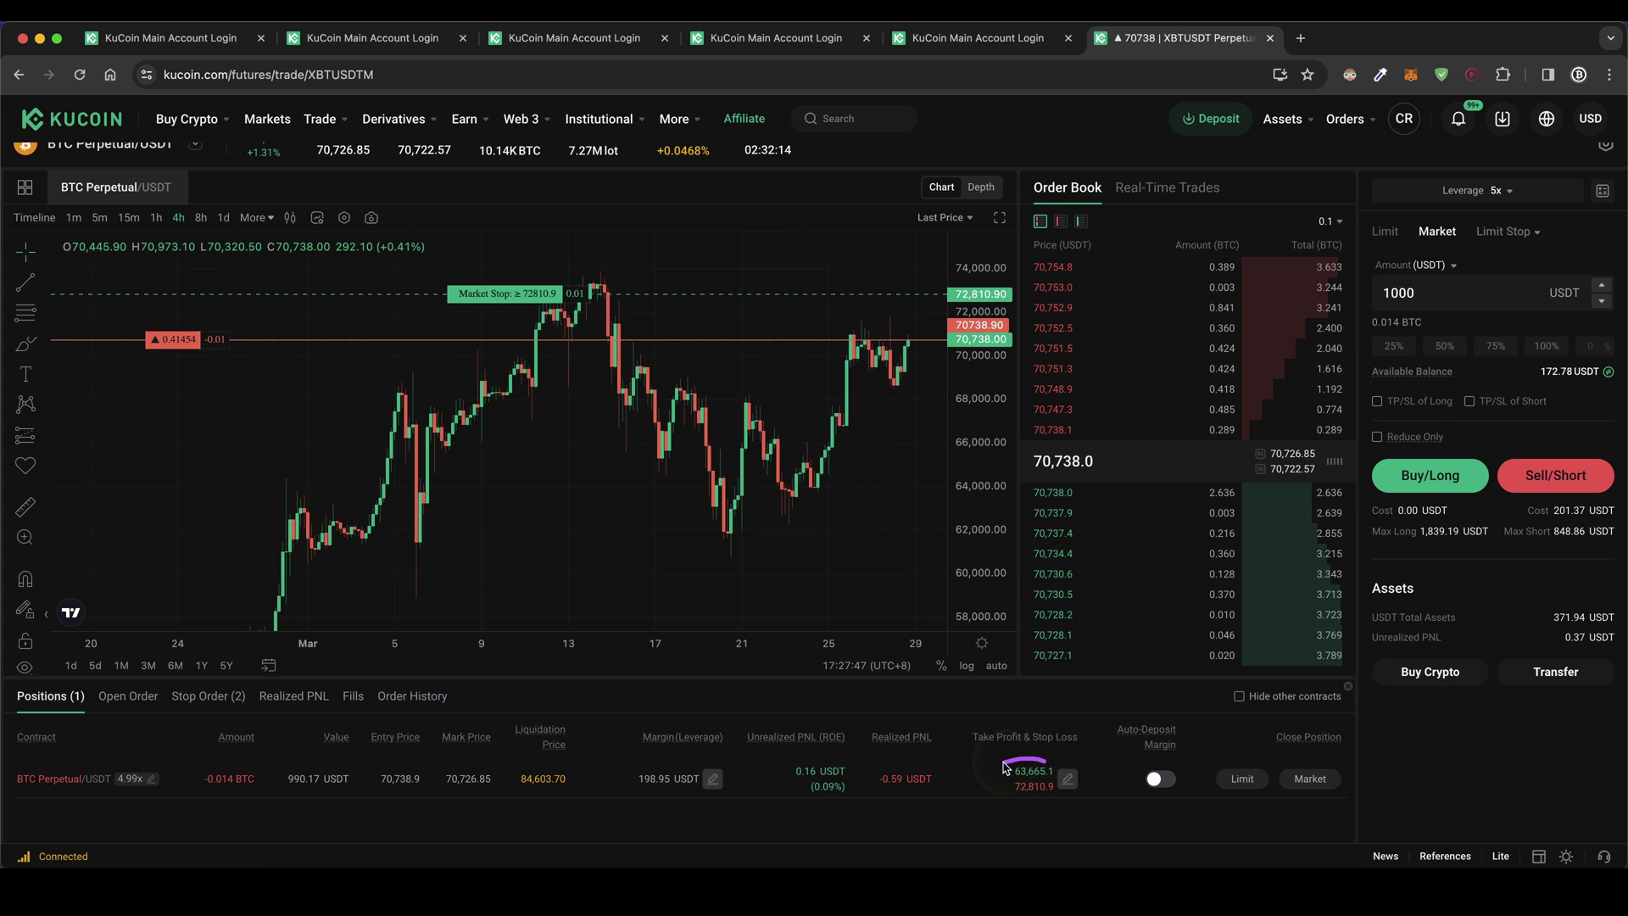
pyautogui.moveTo(1053, 785); pyautogui.dragTo(1033, 757)
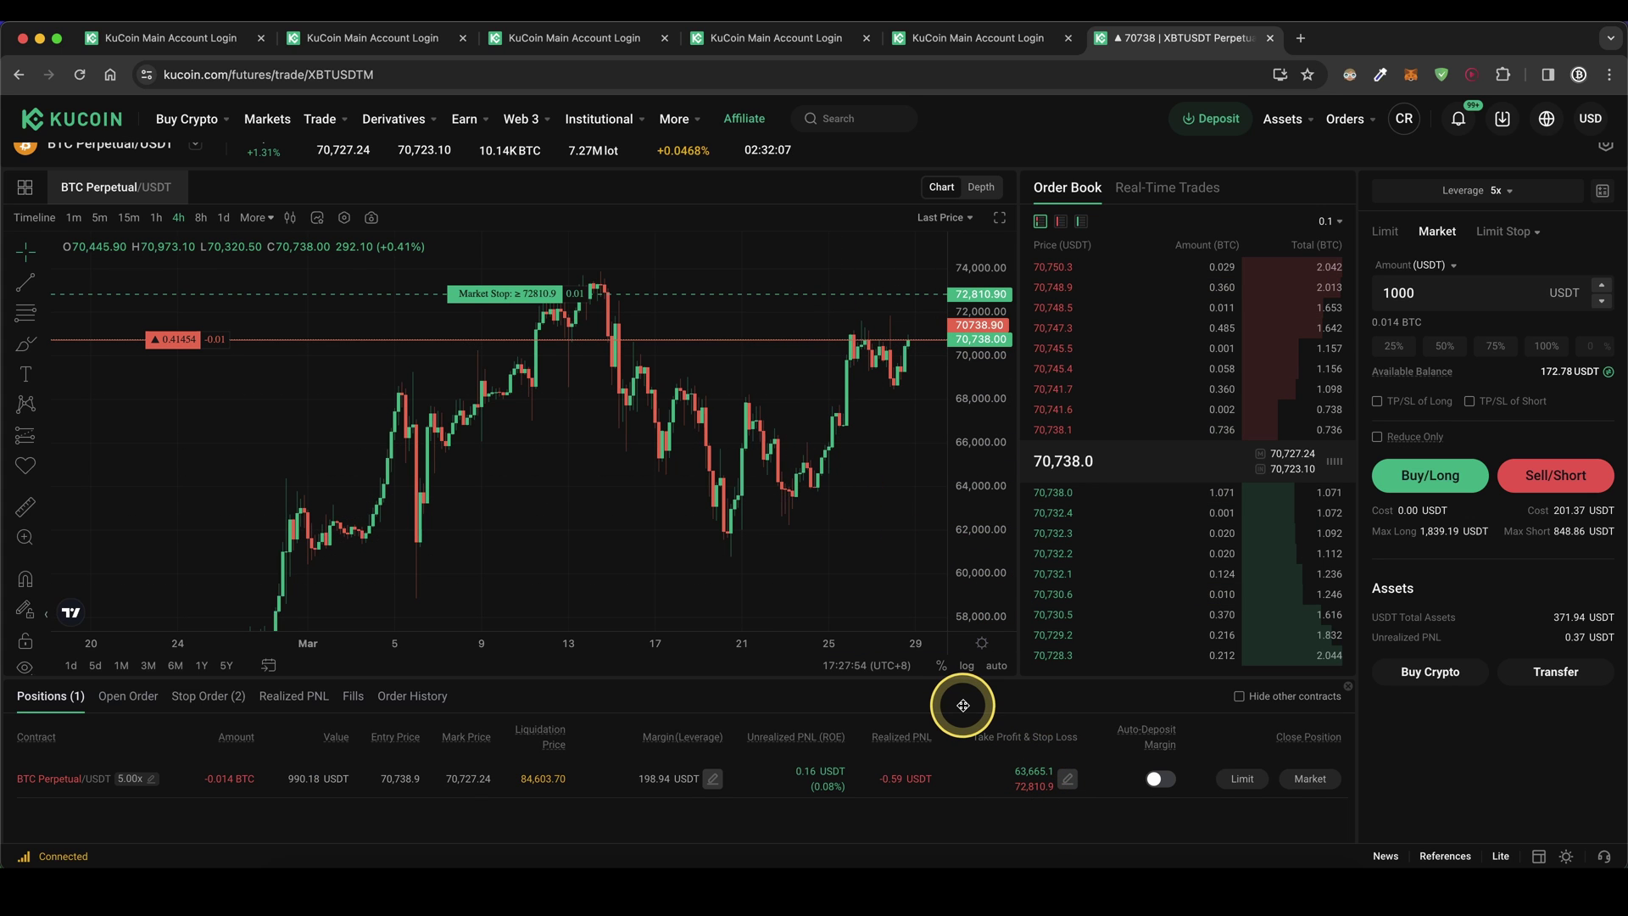
pyautogui.click(1315, 779)
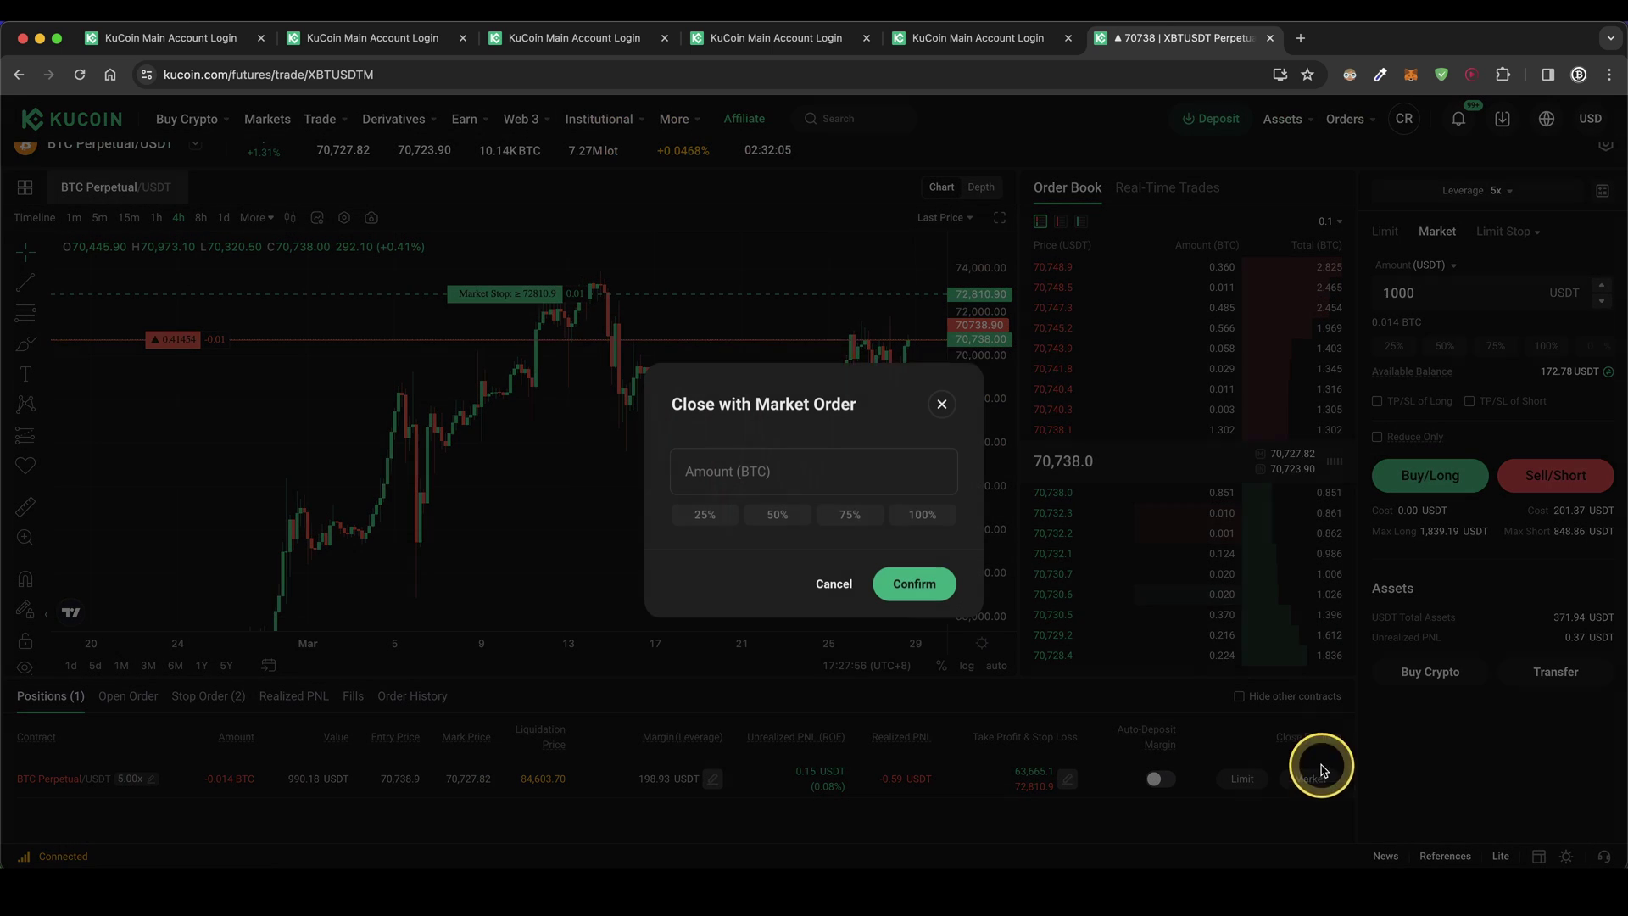
pyautogui.click(916, 519)
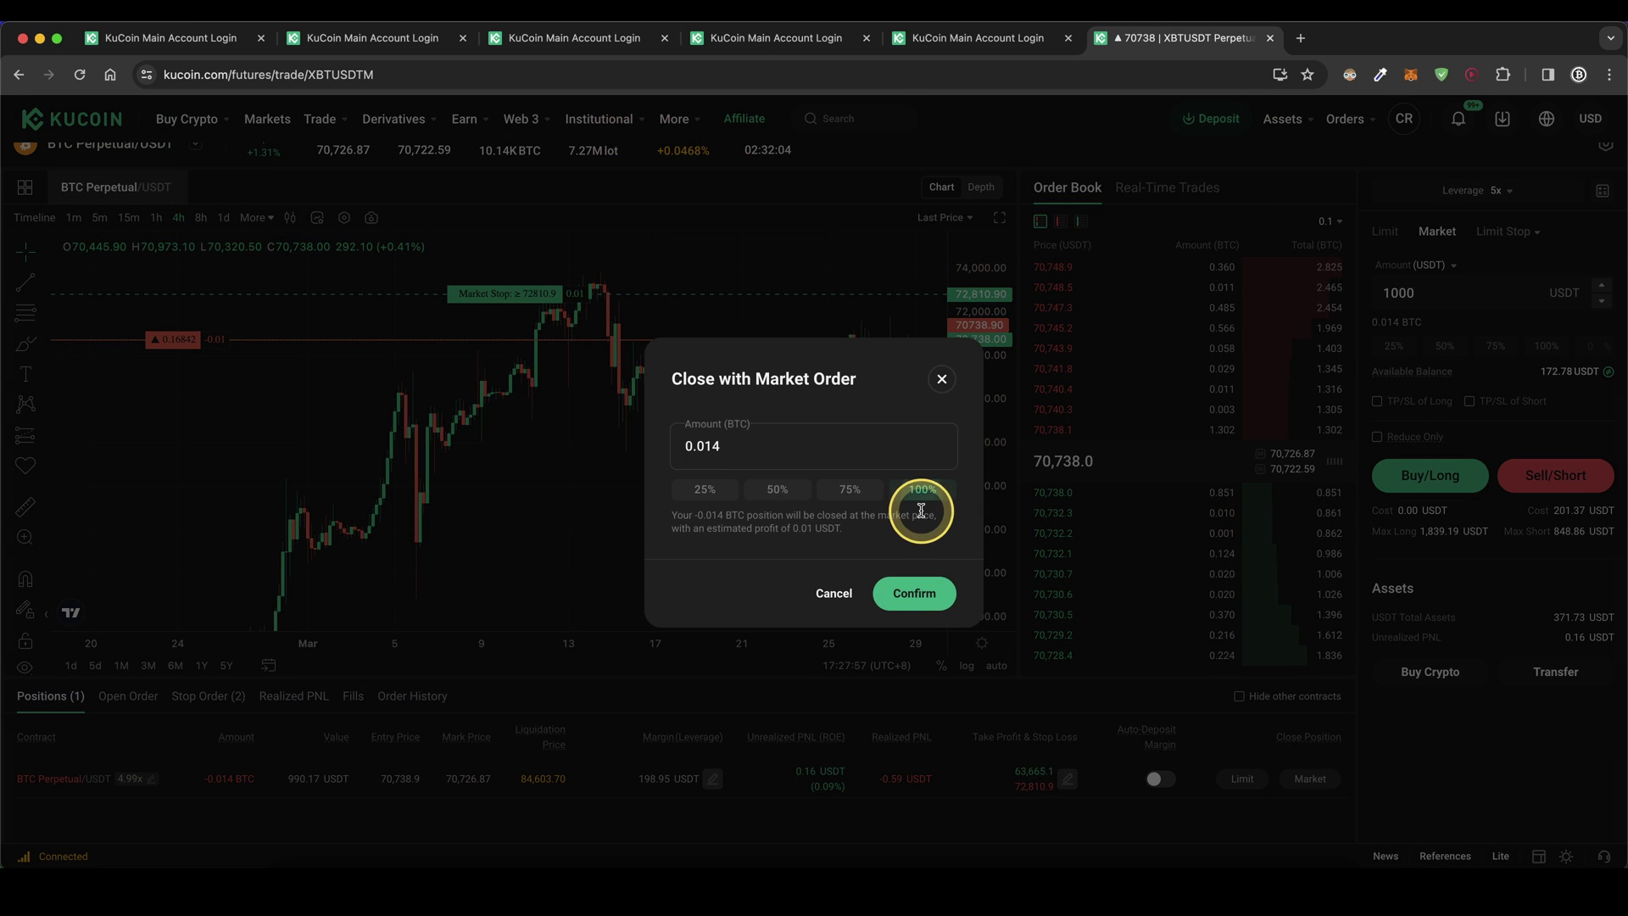
pyautogui.click(916, 594)
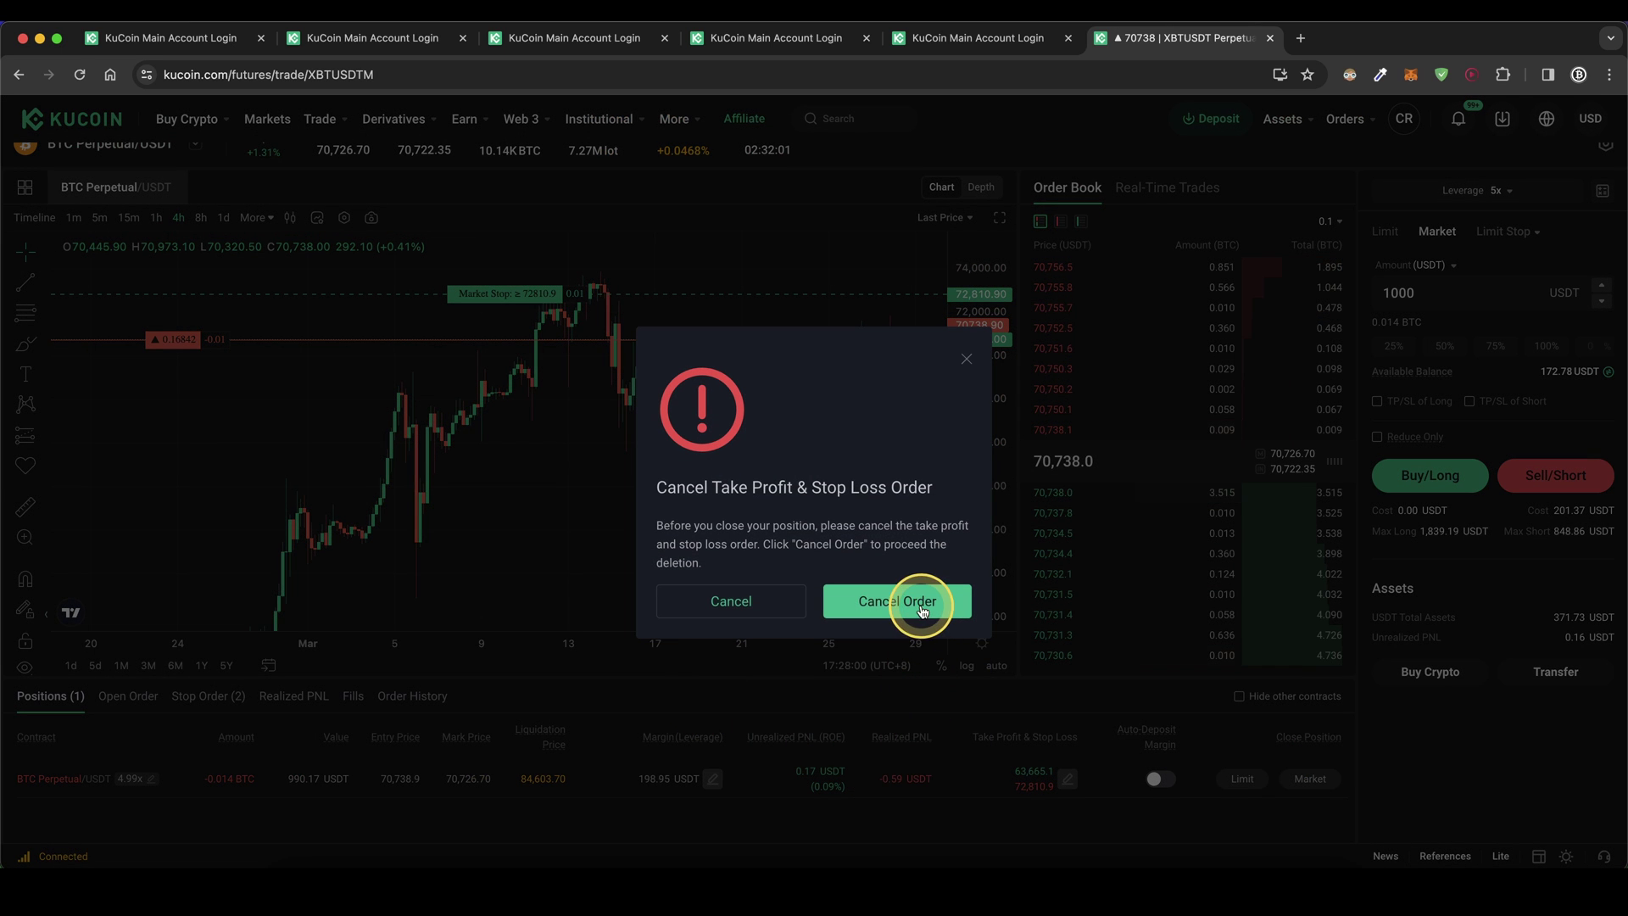
pyautogui.click(922, 609)
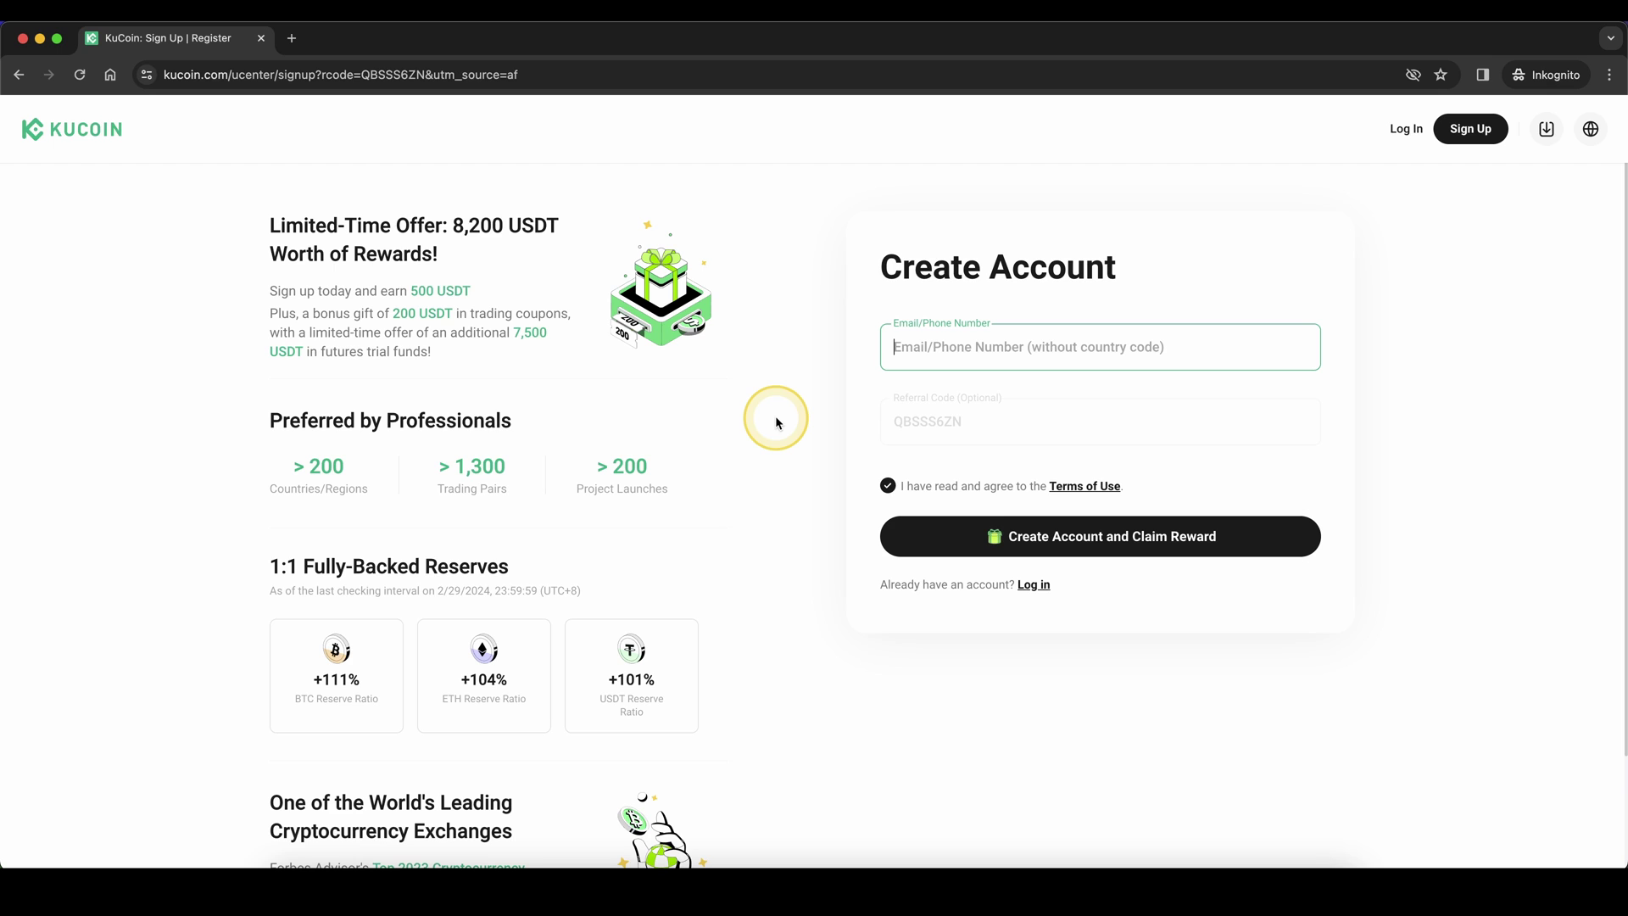
pyautogui.moveTo(874, 190); pyautogui.dragTo(573, 186)
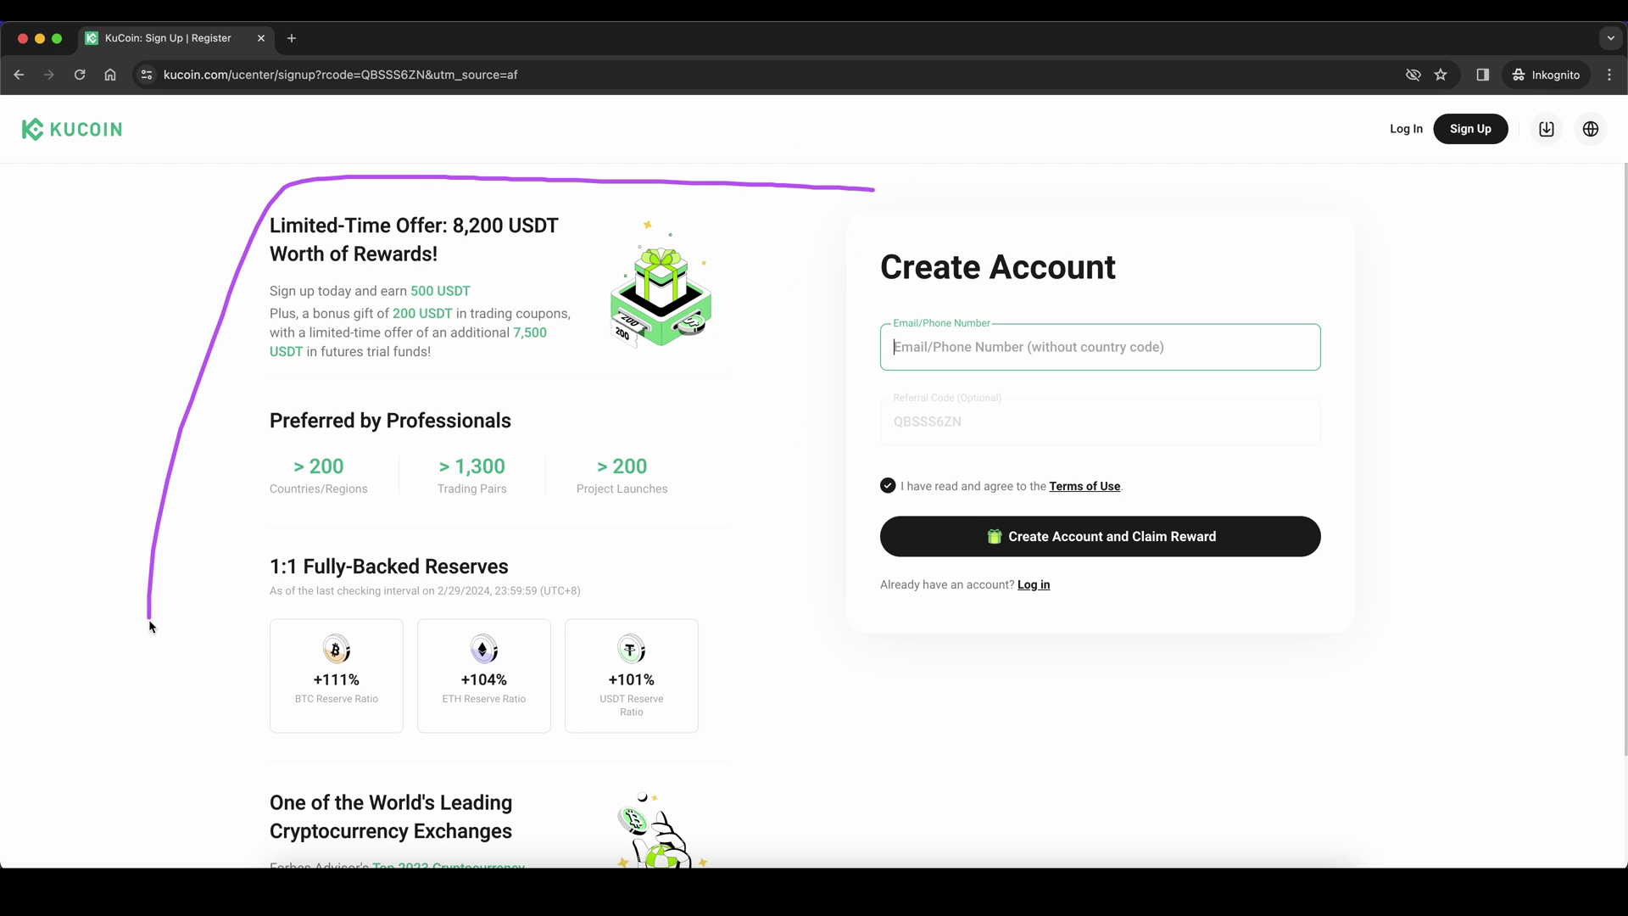
pyautogui.moveTo(150, 626); pyautogui.dragTo(1198, 353)
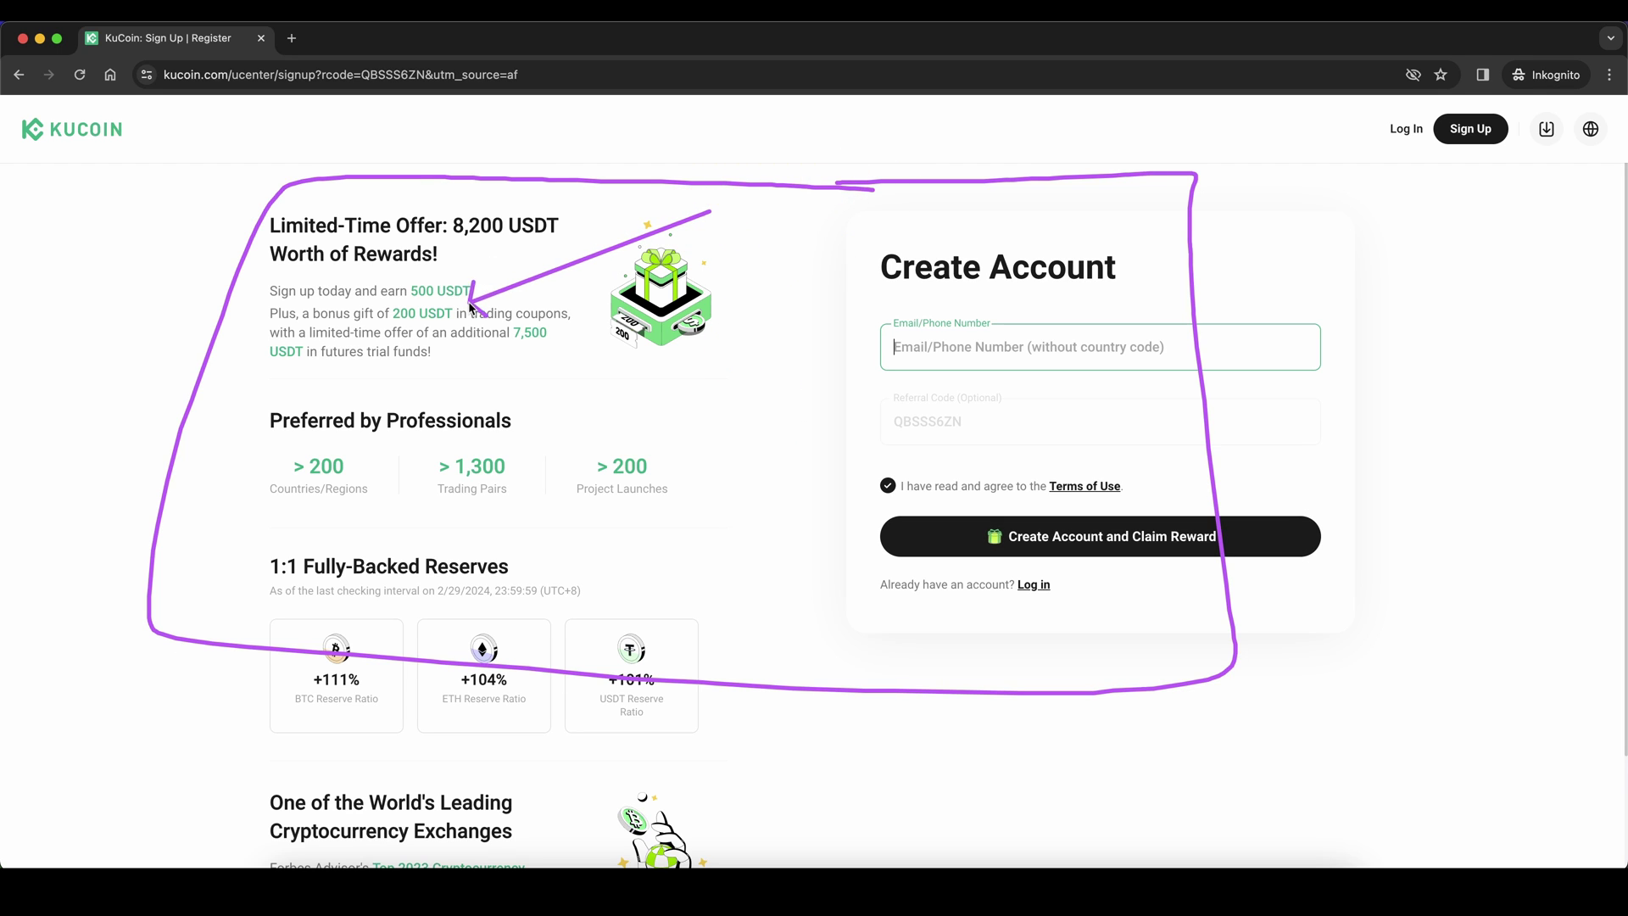